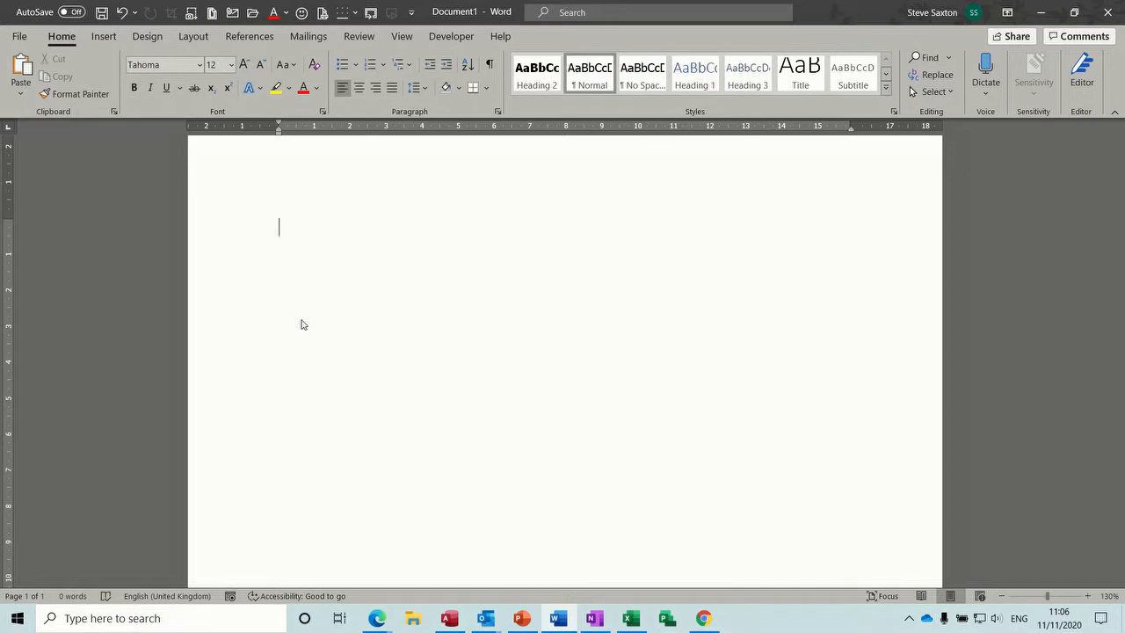
Insert a table at the start of the blank document by choosing its dimensions from the table size grid
left_click(103, 37)
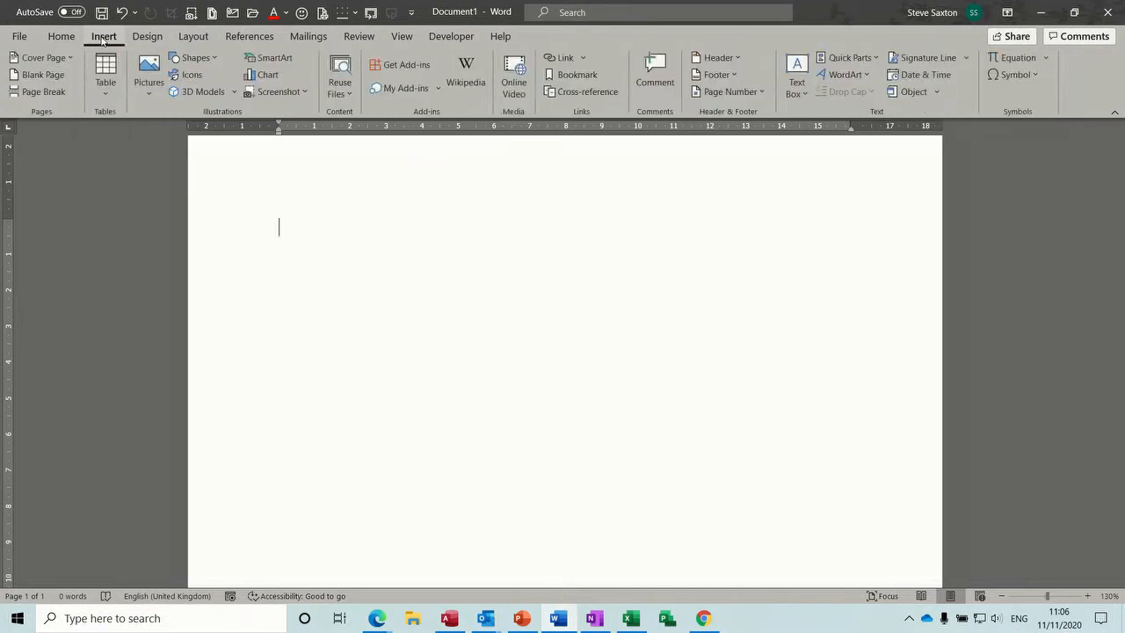
left_click(108, 93)
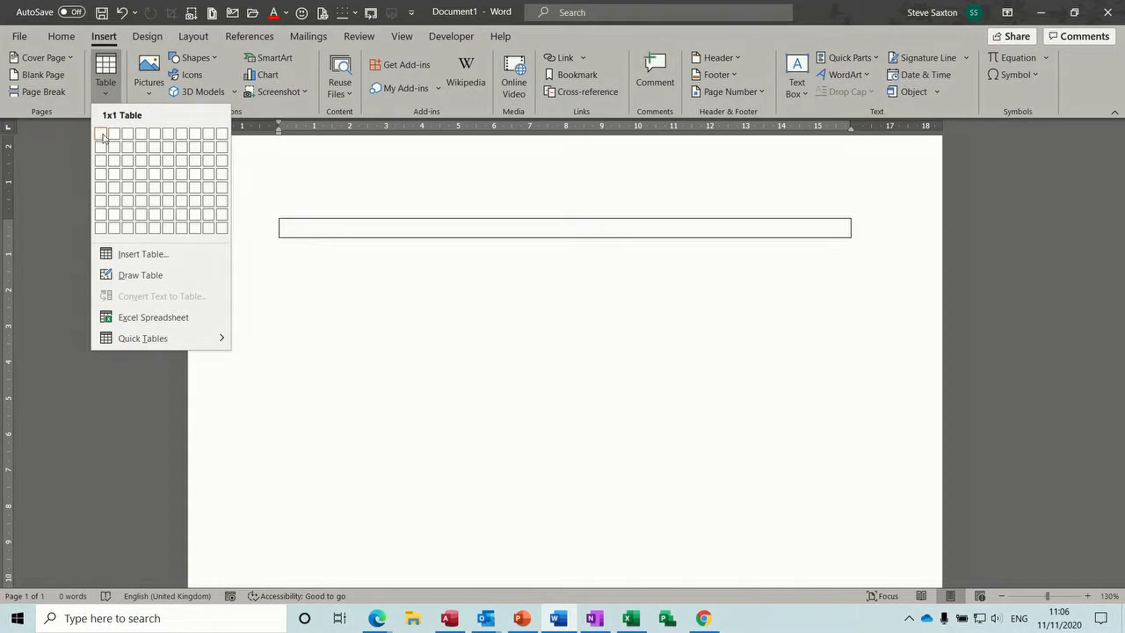
left_click(159, 188)
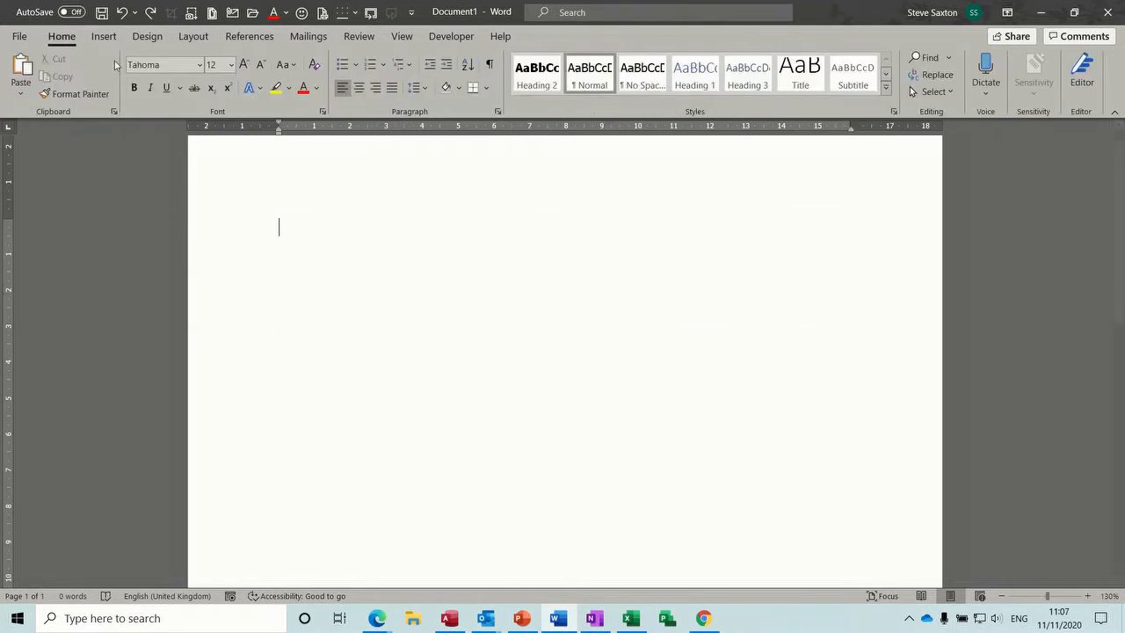
Insert a table of 5 columns and 4 rows through the Insert Table dialog, and undo the insertion
left_click(106, 74)
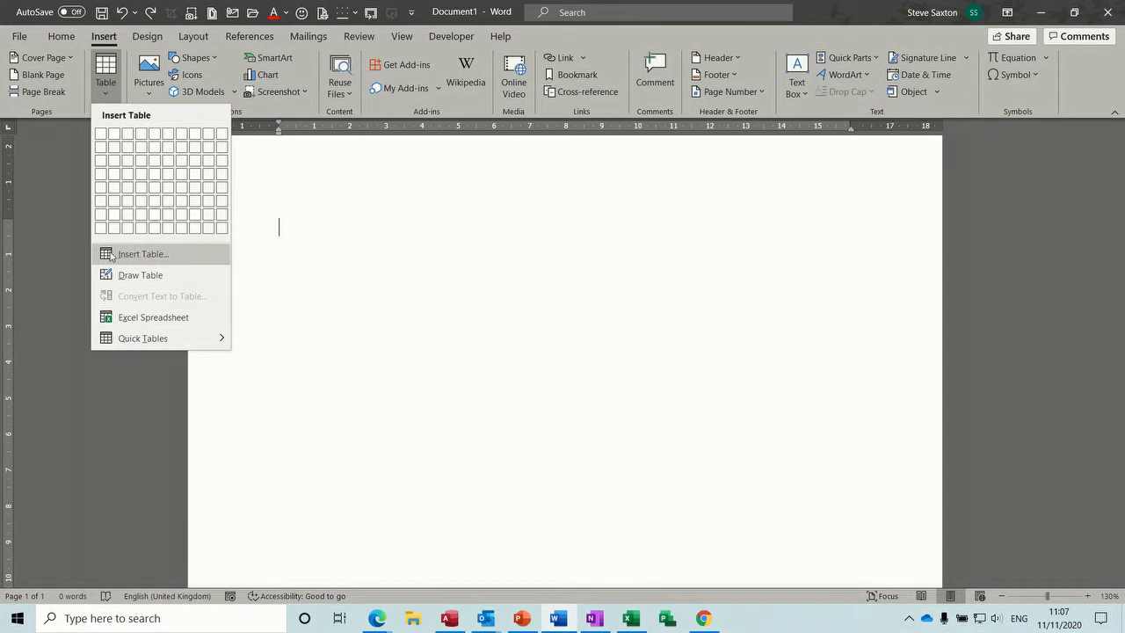
left_click(159, 255)
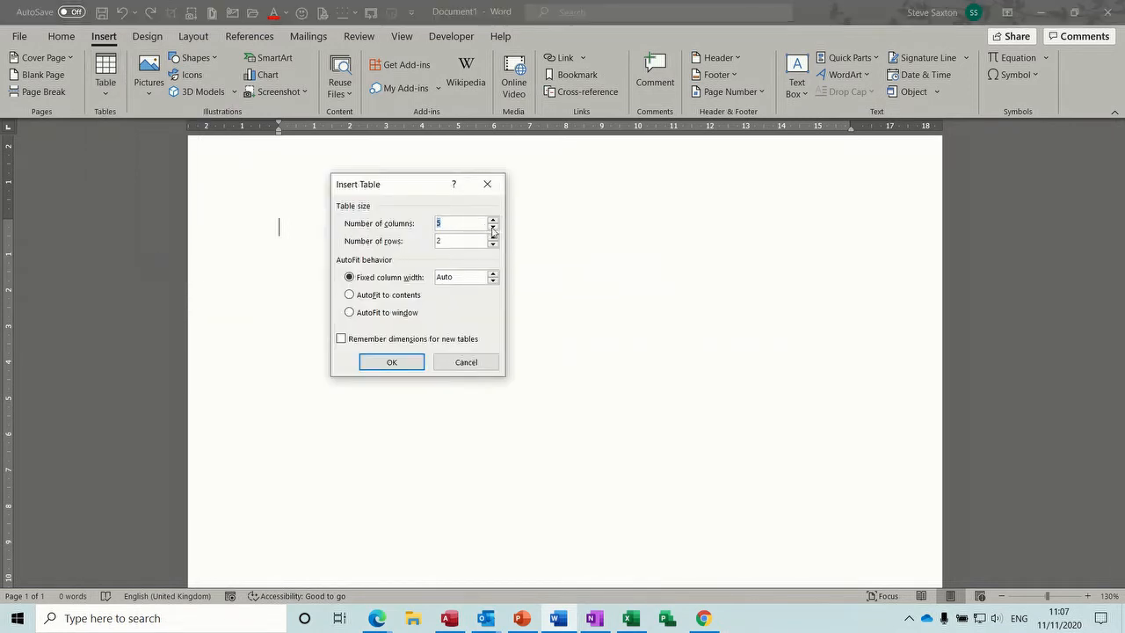
left_click(400, 362)
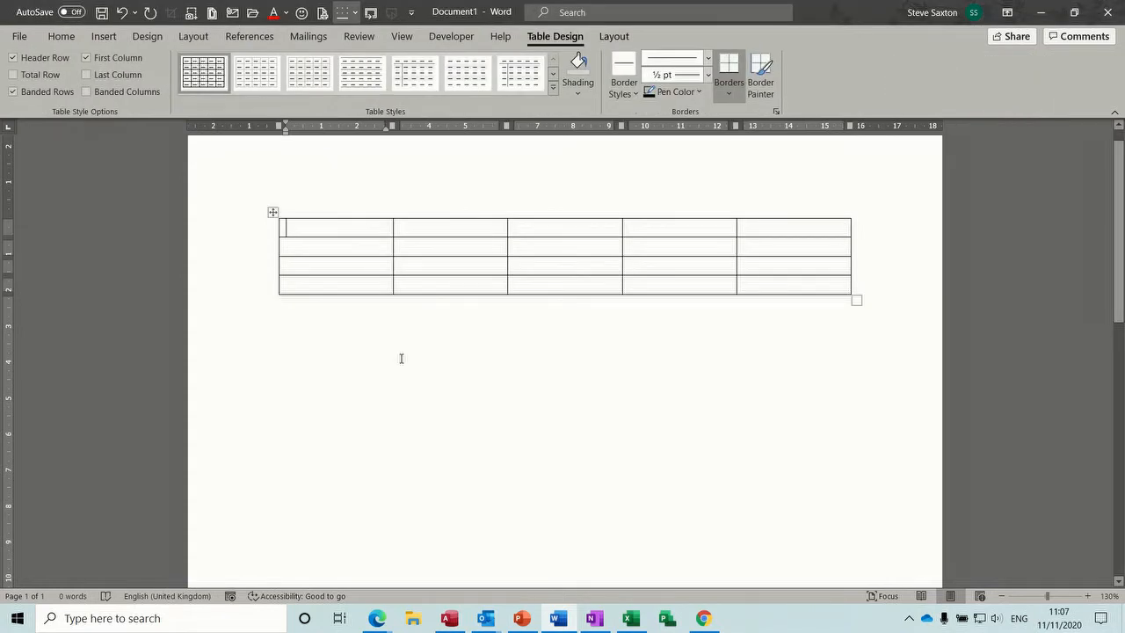
key("ctrl+z")
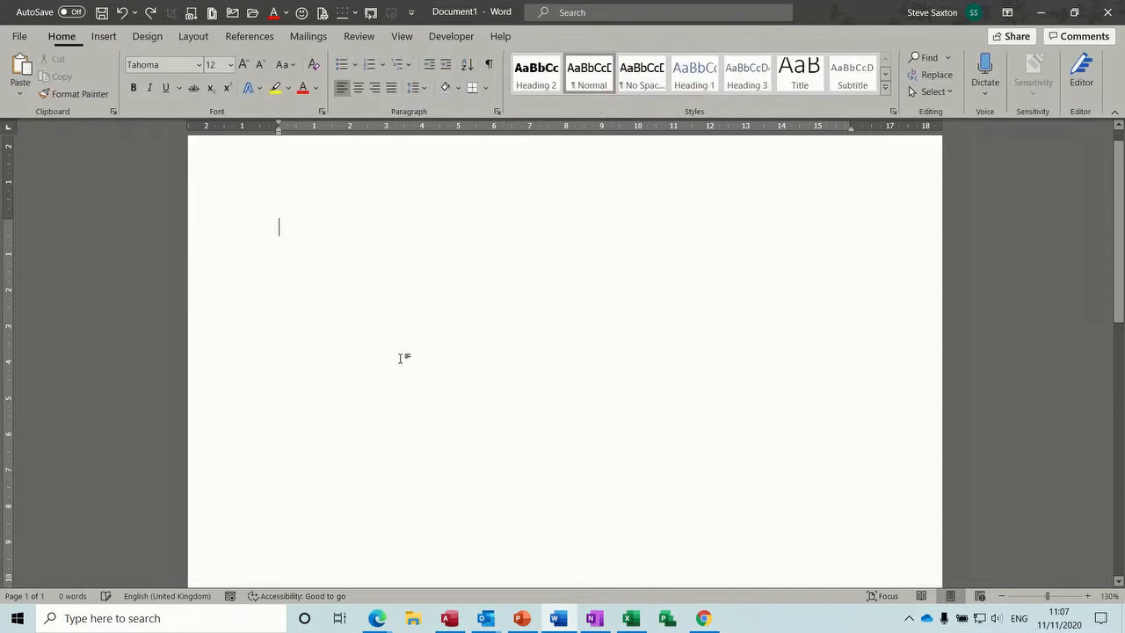
Draw a table frame about 4.6 cm high with two vertical dividers, making first columns about 1.1 cm and 1.6 cm wide
left_click(103, 36)
left_click(107, 103)
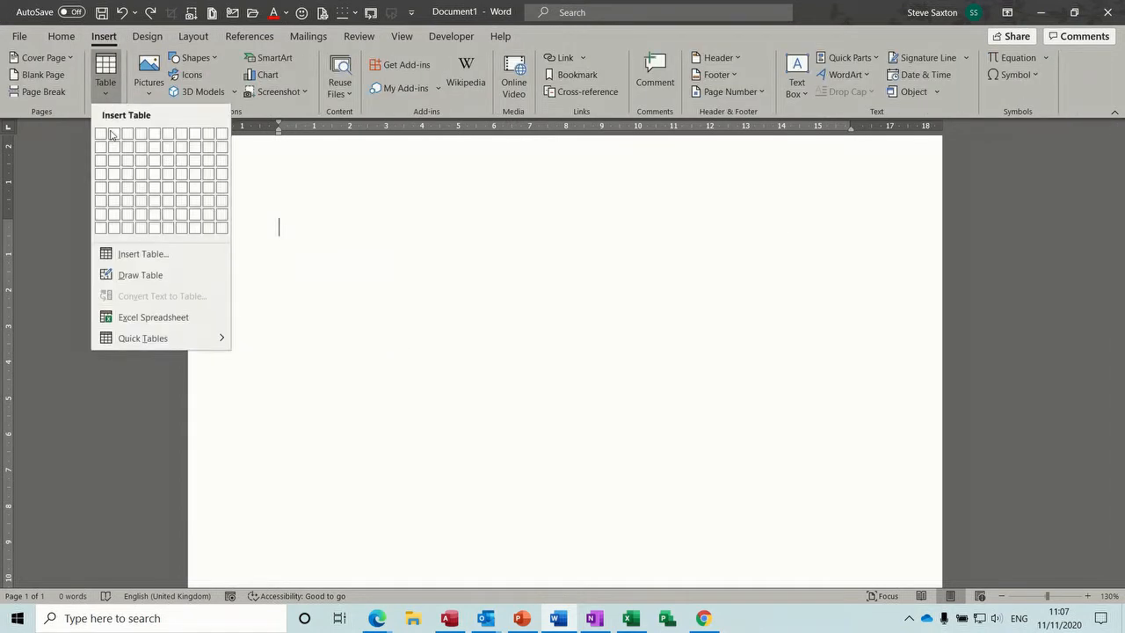
left_click(138, 276)
mouse_move(280, 214)
left_mouse_down()
mouse_move(342, 346)
mouse_move(766, 383)
left_mouse_up()
left_click_drag(320, 218, 323, 358)
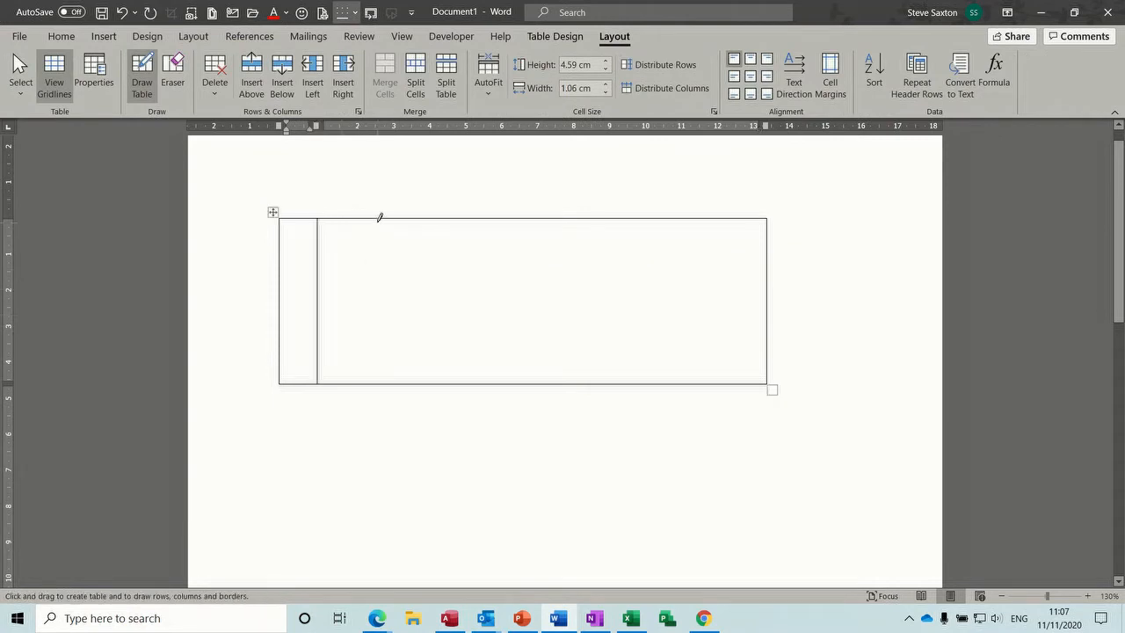
left_click_drag(376, 218, 377, 359)
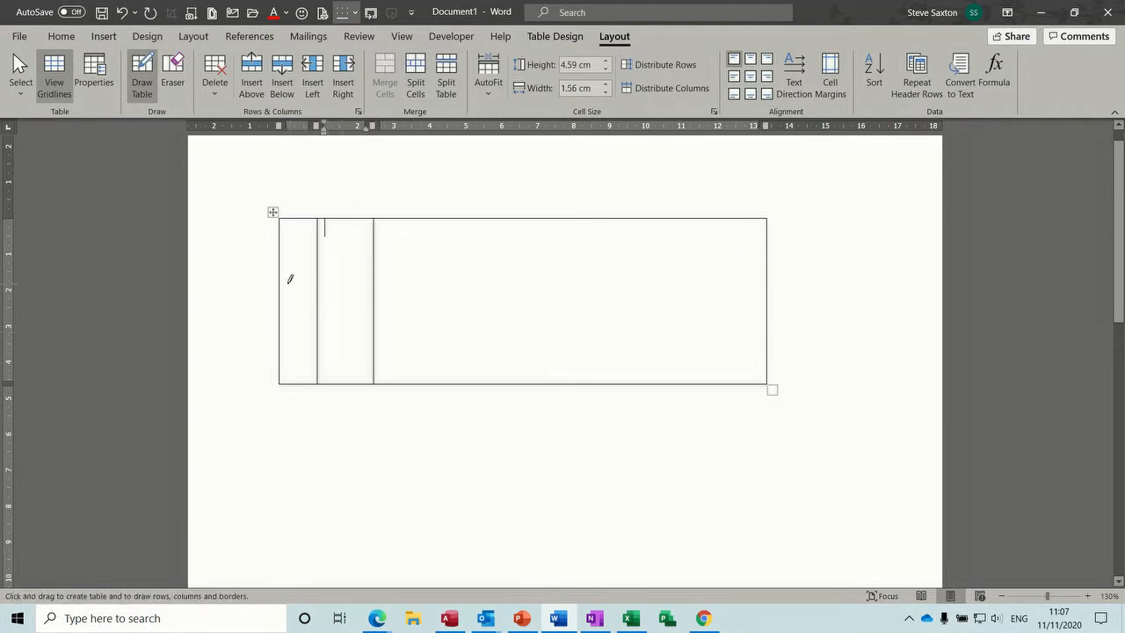
Draw a horizontal divider about 1.8 cm below the table's upper edge, cross the second column's upper cell with diagonals, and finish drawing
left_click_drag(284, 281, 667, 273)
mouse_move(319, 217)
left_mouse_down()
mouse_move(373, 280)
mouse_move(359, 226)
mouse_move(375, 209)
left_mouse_up()
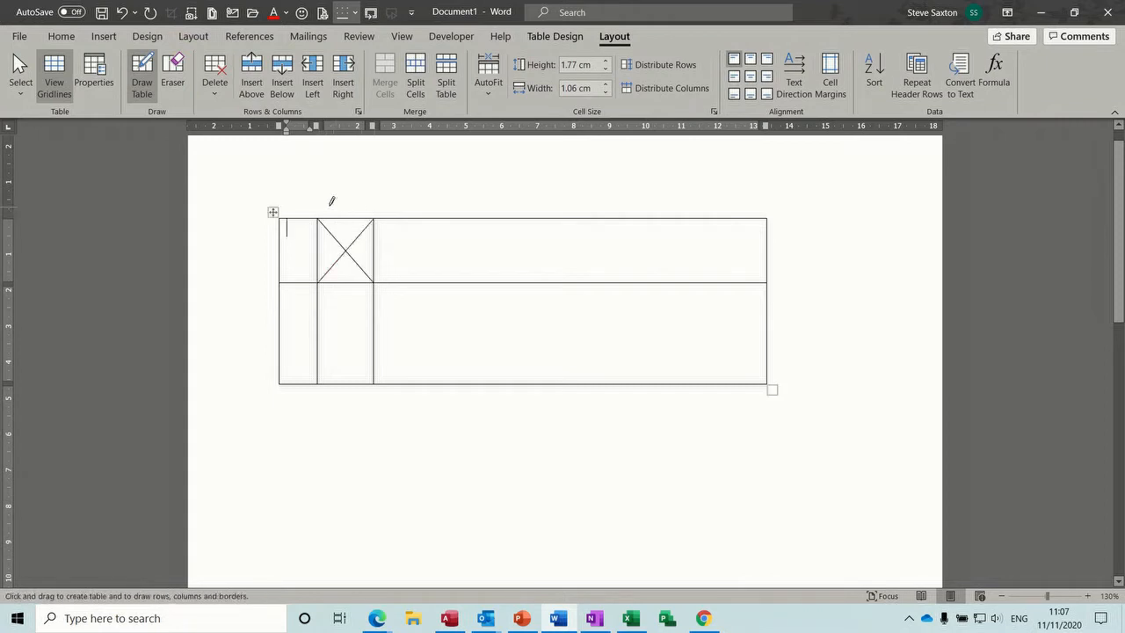
left_click(144, 70)
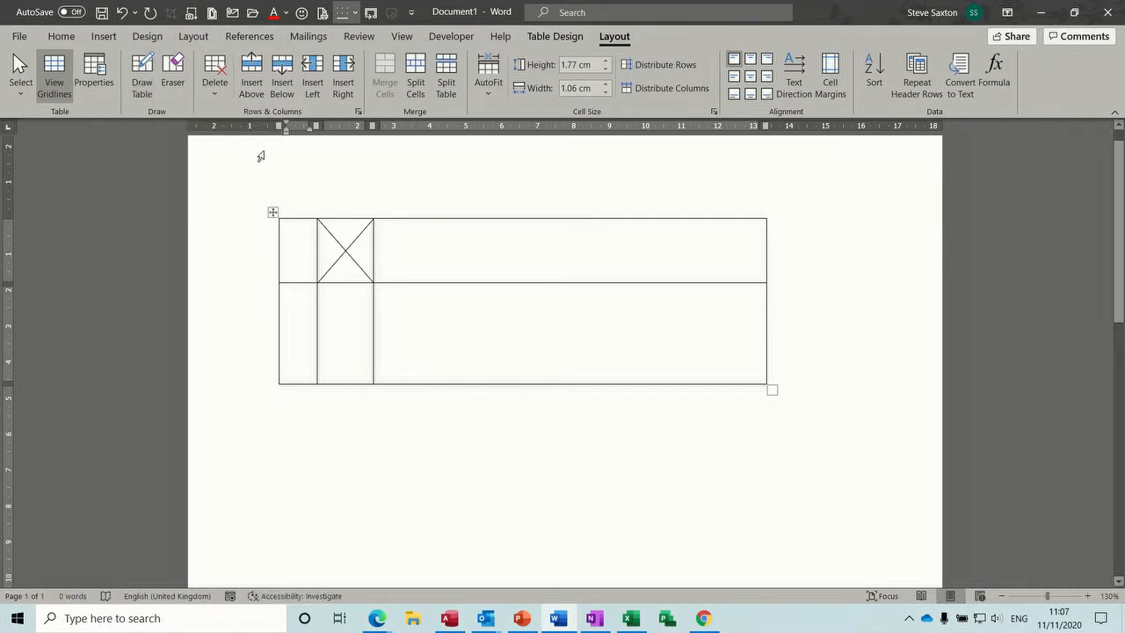
Undo all the table drawing so the document is blank
key("ctrl+z")
key("ctrl+z")
key("ctrl+z")
key("ctrl+z")
key("ctrl+z")
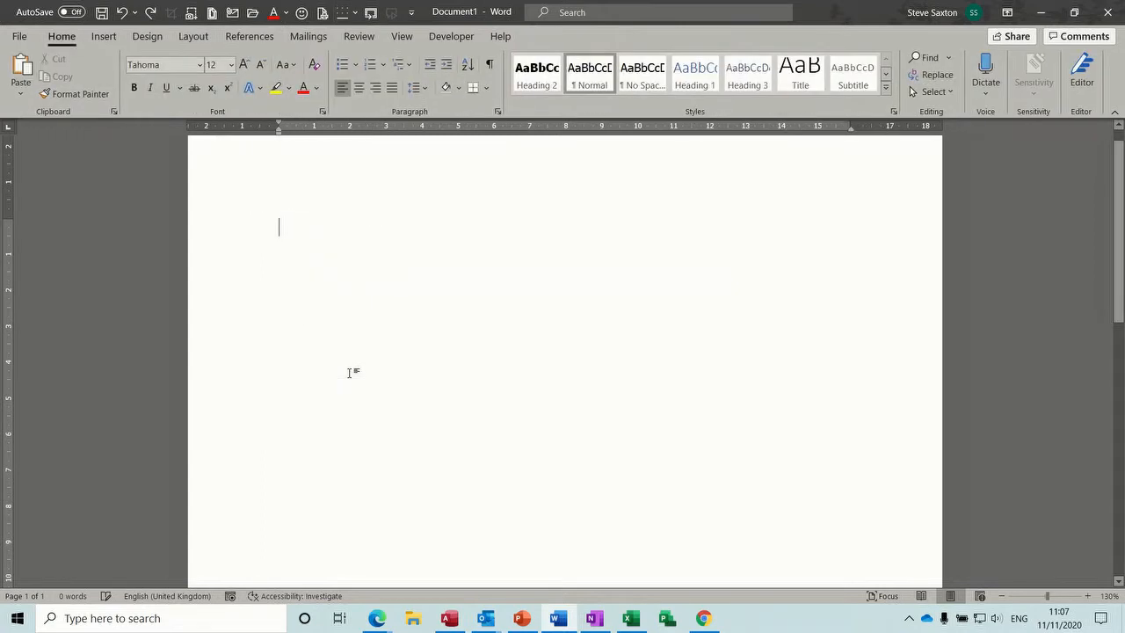
Insert an embedded Excel spreadsheet as a table in the blank document
left_click(103, 37)
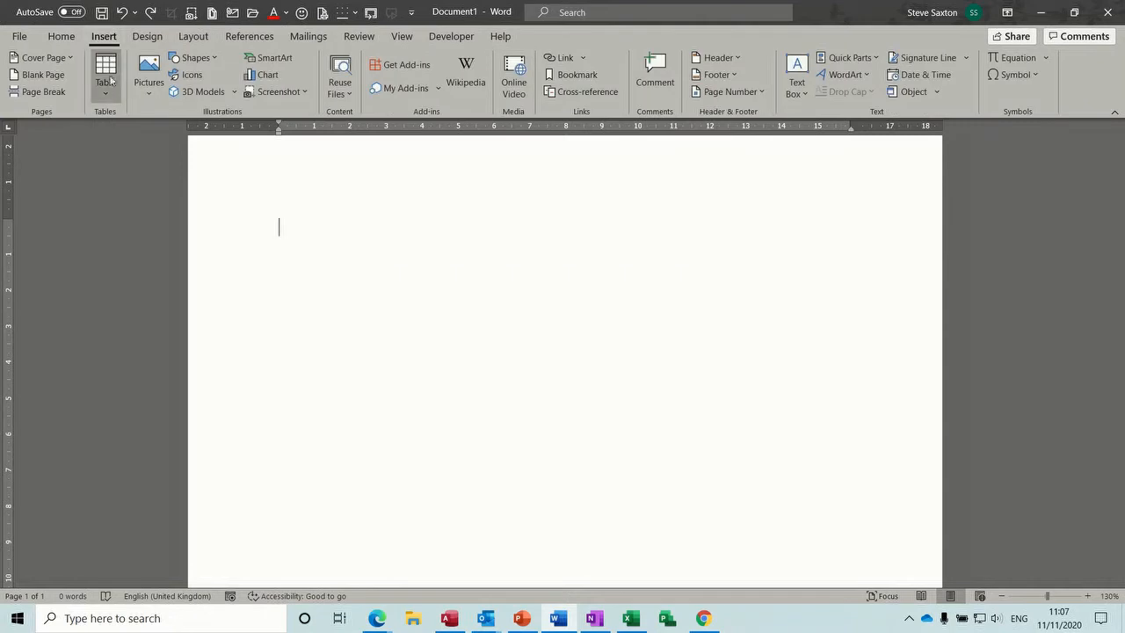
left_click(105, 62)
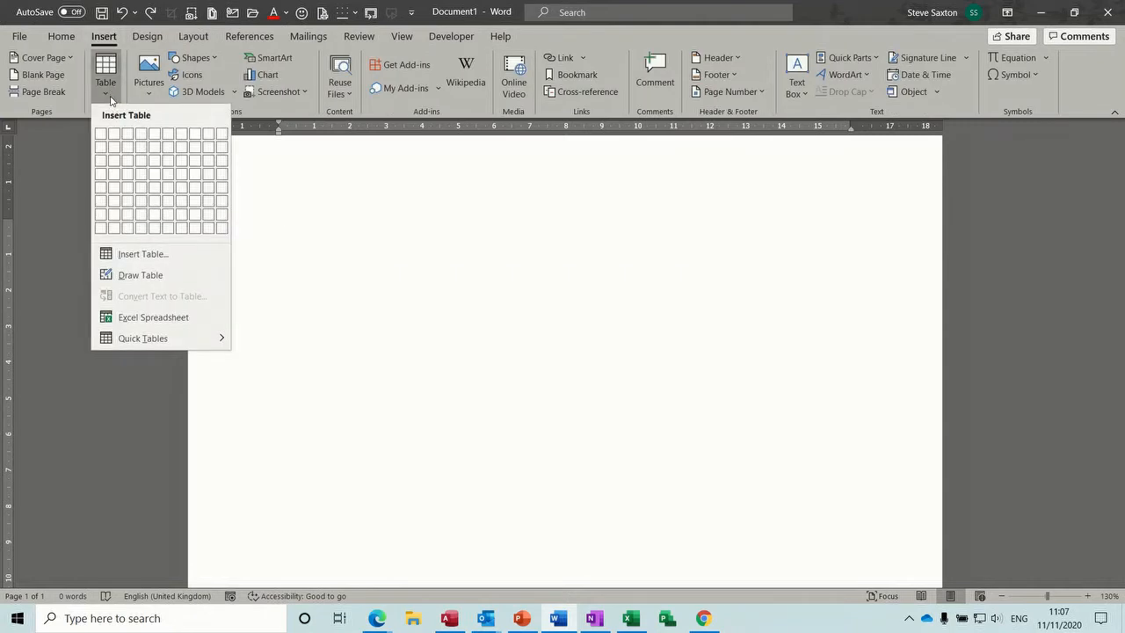
left_click(148, 318)
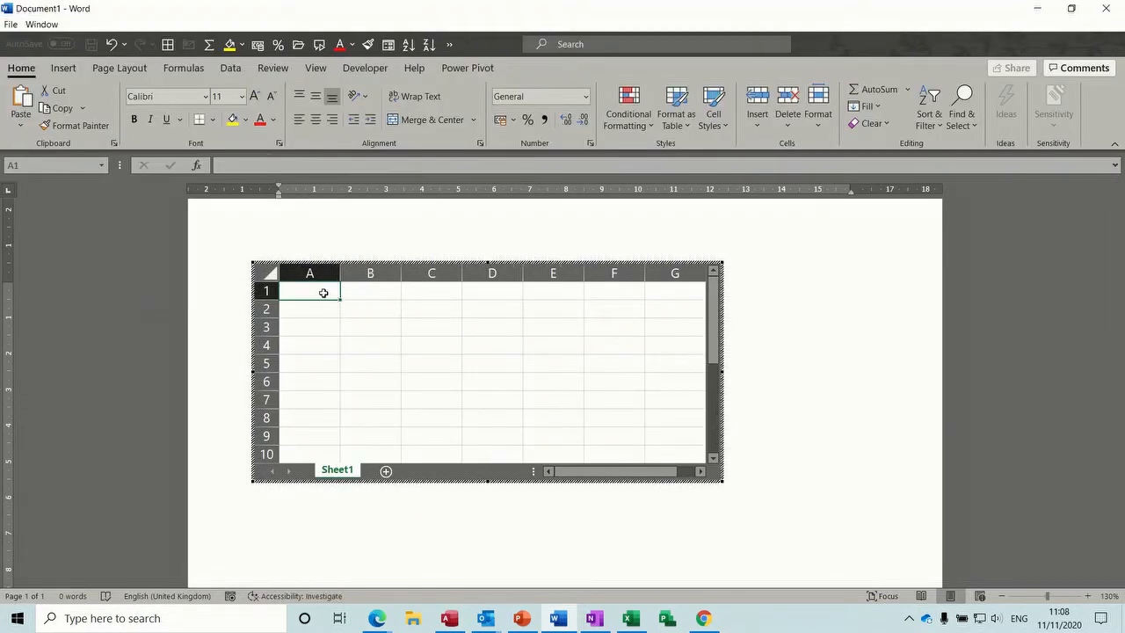
Enter 12, 23 and 44 in cells A1 to A3, add =SUM(A1:A3) in A4, and return to the document
type("12")
key("Return")
type("23")
key("Return")
type("44")
key("Return")
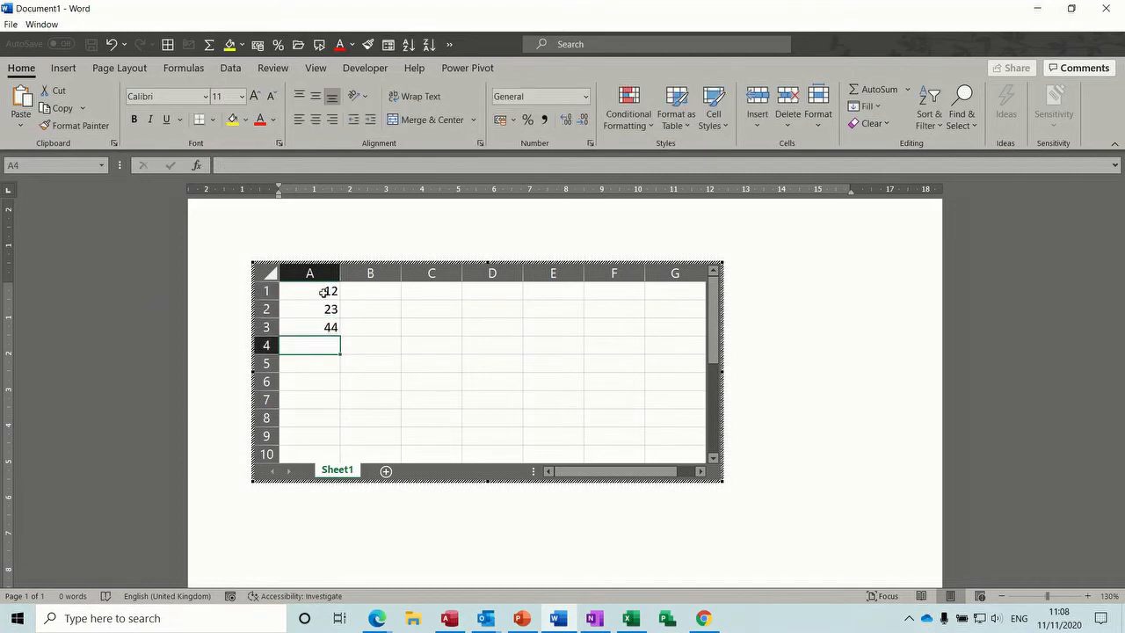
key("alt+equal")
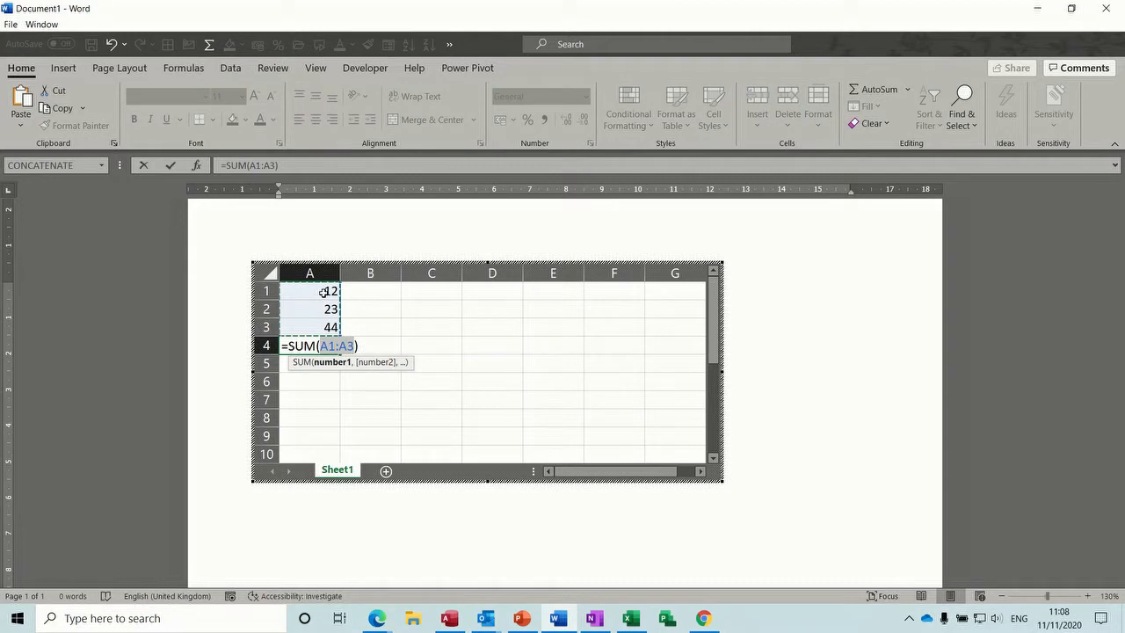
key("Return")
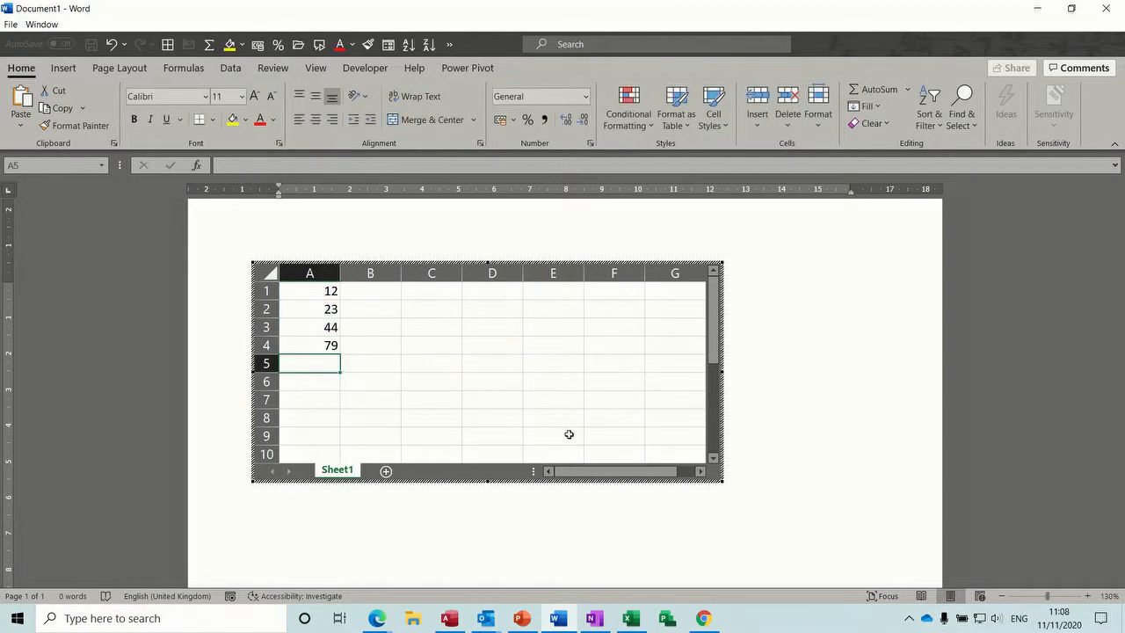
left_click(767, 466)
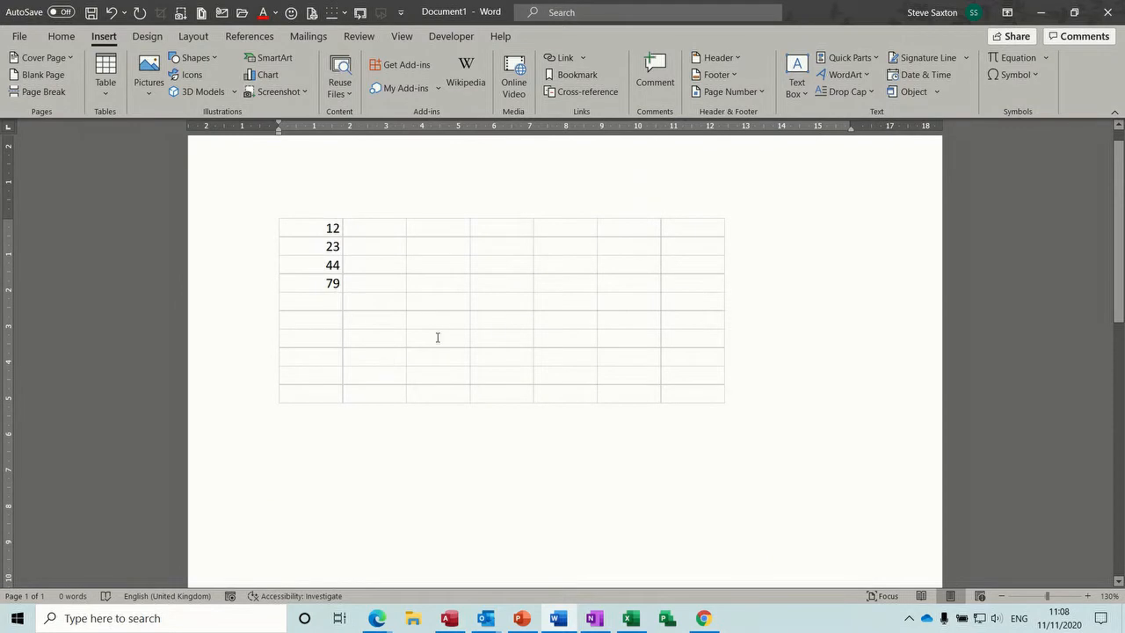
Hide the embedded worksheet's gridlines and shrink its frame to show only column A, returning to the document
left_click(380, 310)
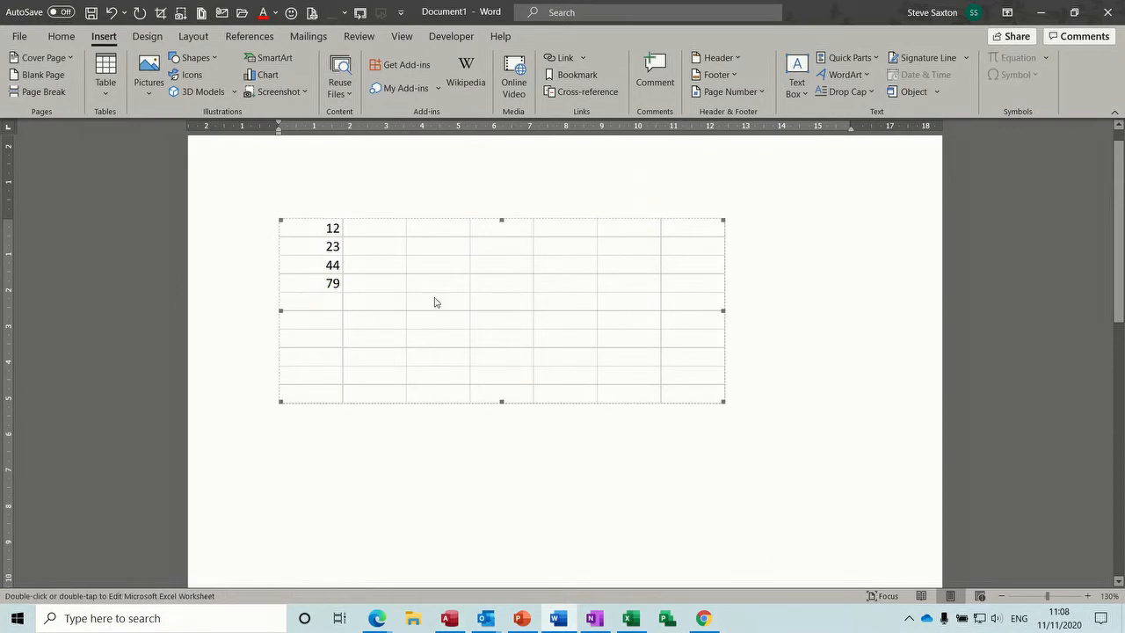
double_click(402, 317)
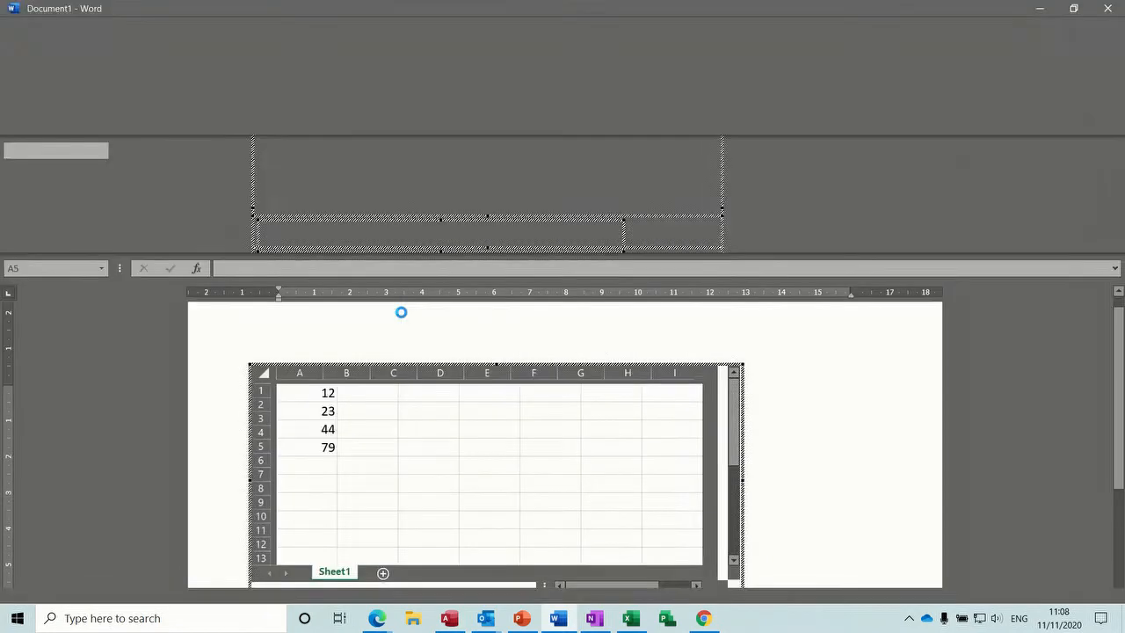
left_click(315, 69)
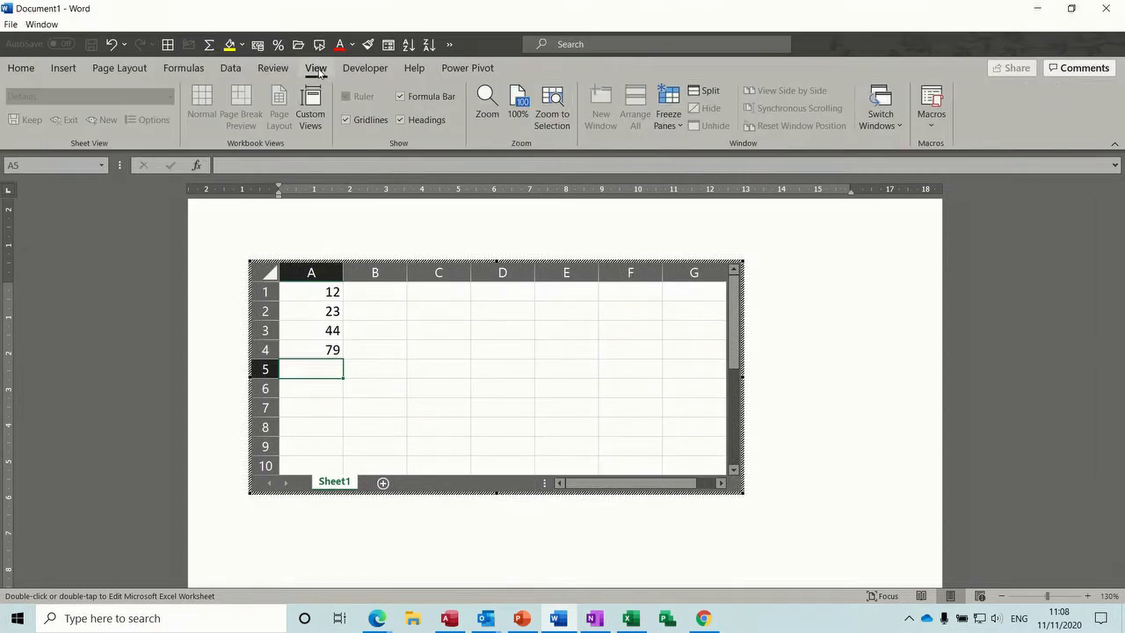
left_click(346, 120)
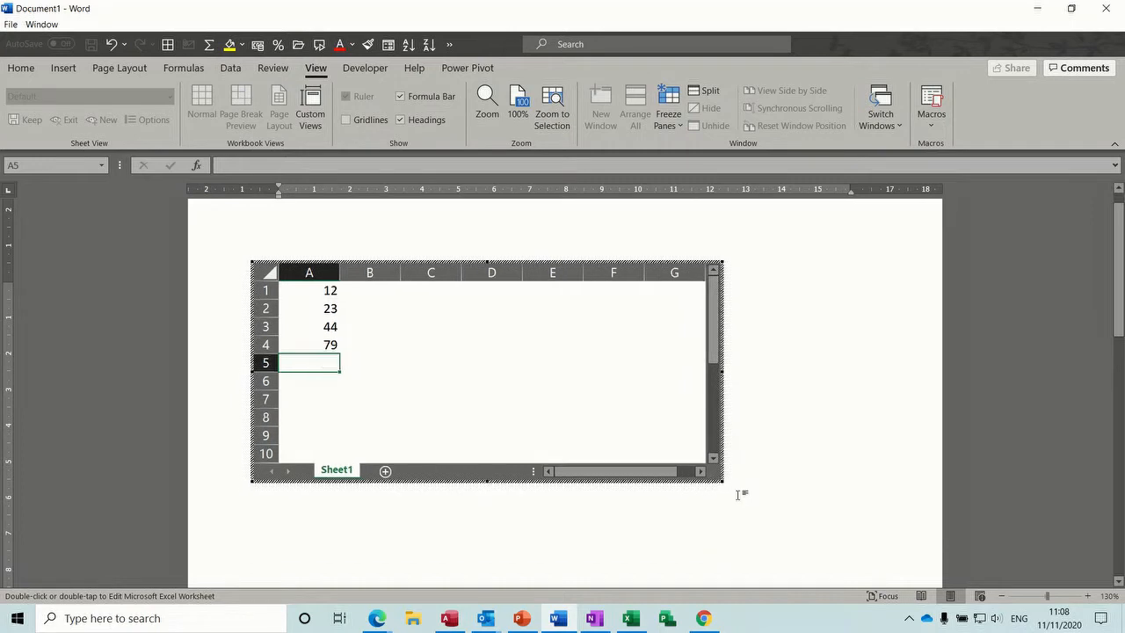
left_click_drag(729, 477, 363, 423)
left_click(638, 414)
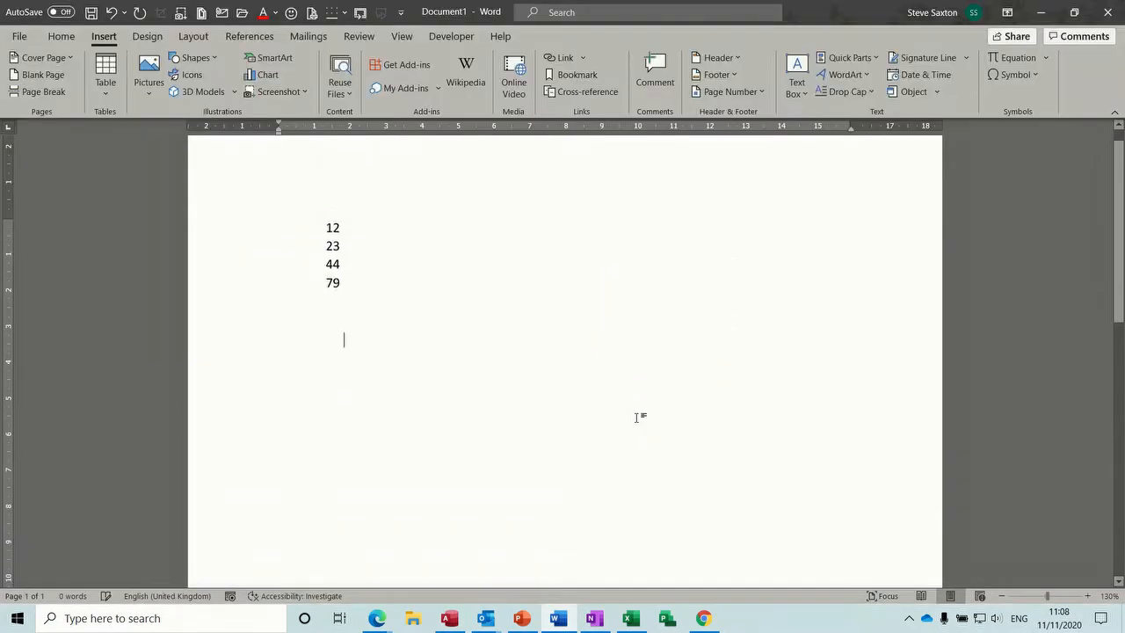
Reopen the embedded worksheet, change cell A2 to 44, and return to the document
left_click(332, 255)
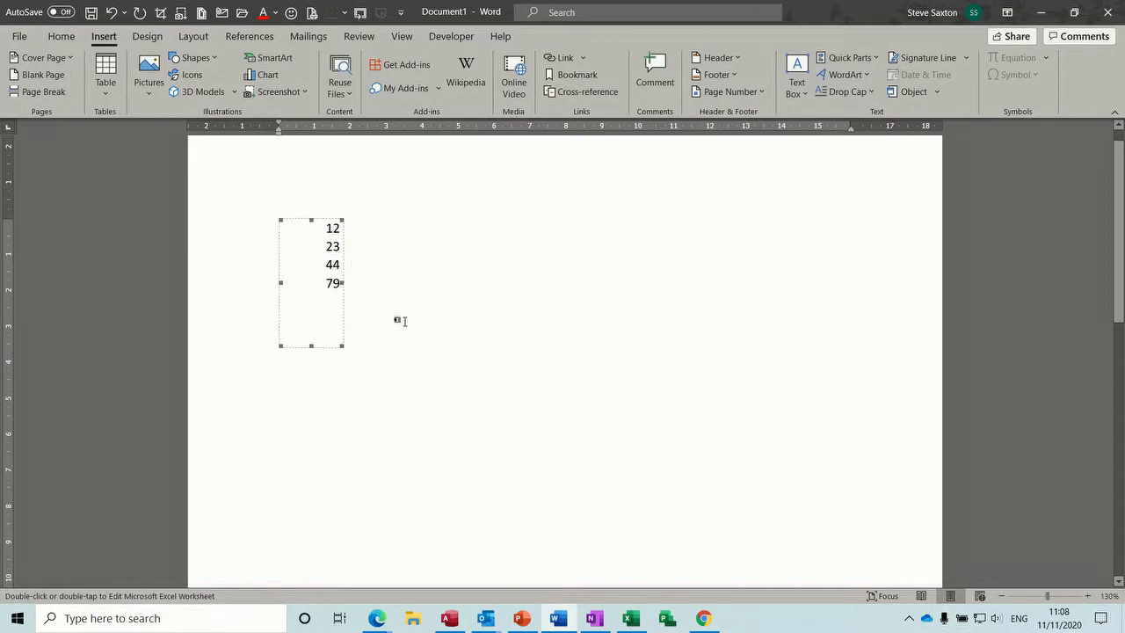
double_click(323, 258)
left_click(334, 309)
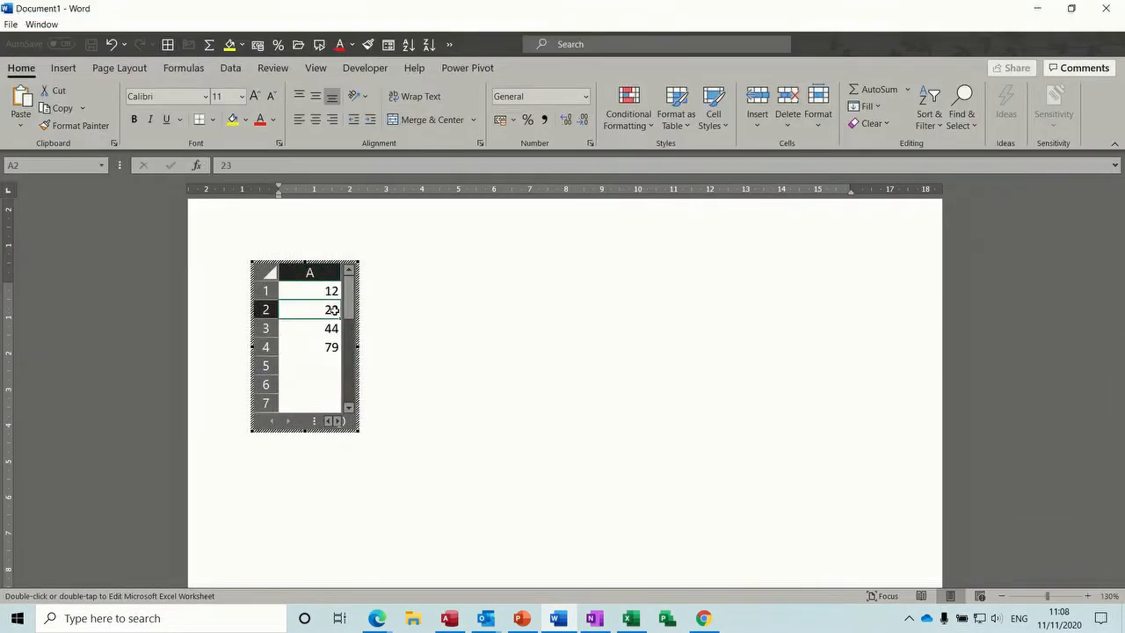
type("44")
key("Return")
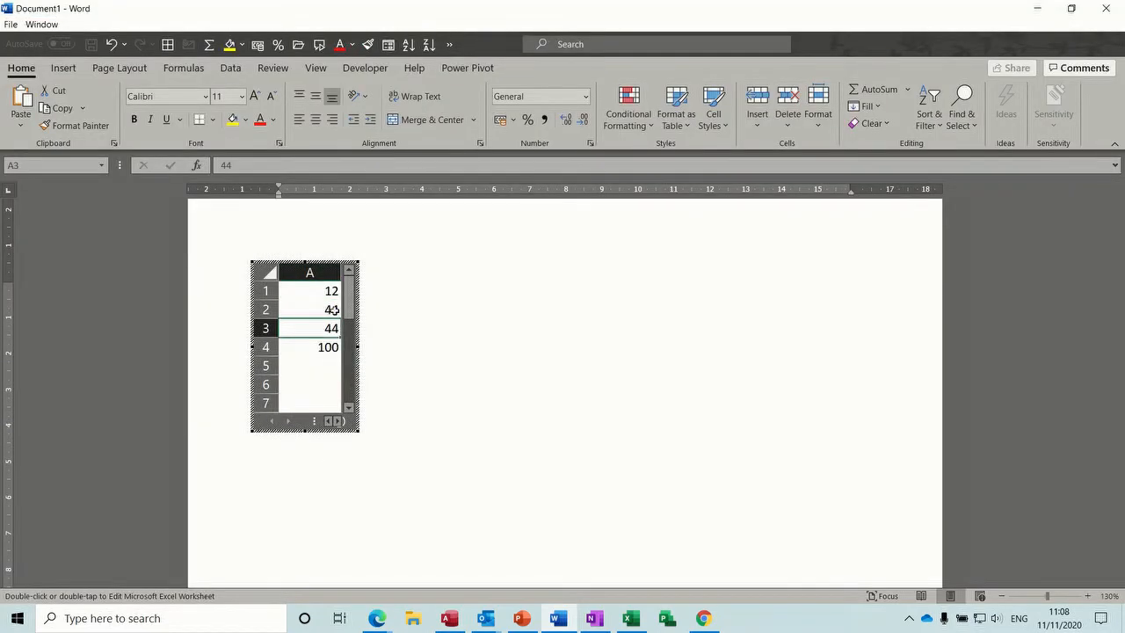
left_click(437, 367)
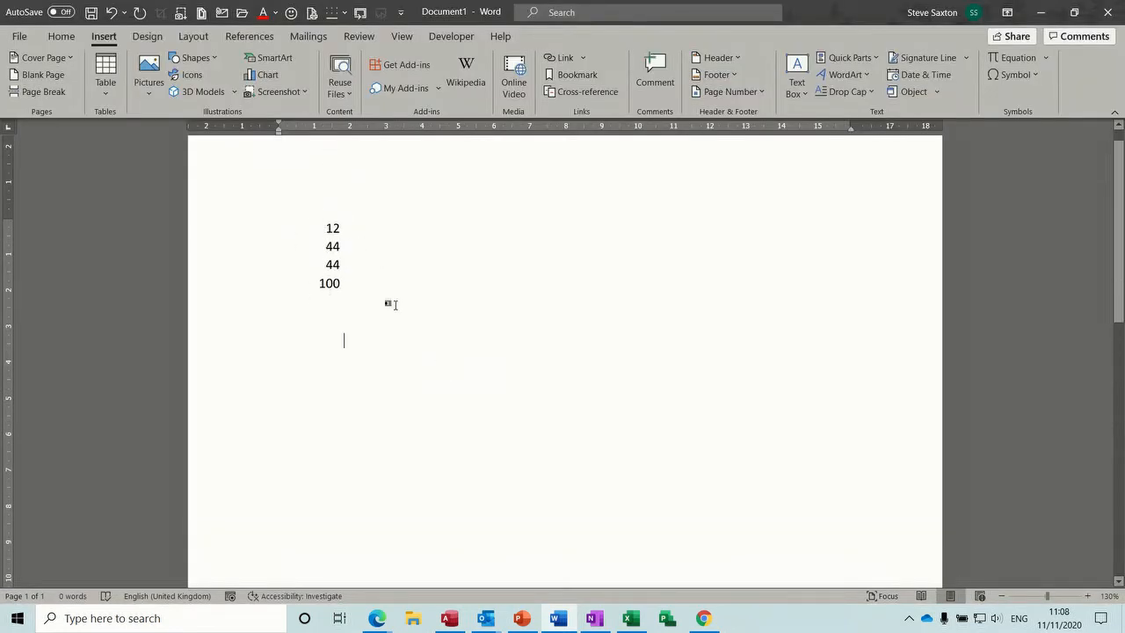
Undo the embedded spreadsheet's changes and its insertion
key("ctrl+z")
key("ctrl+z")
key("ctrl+z")
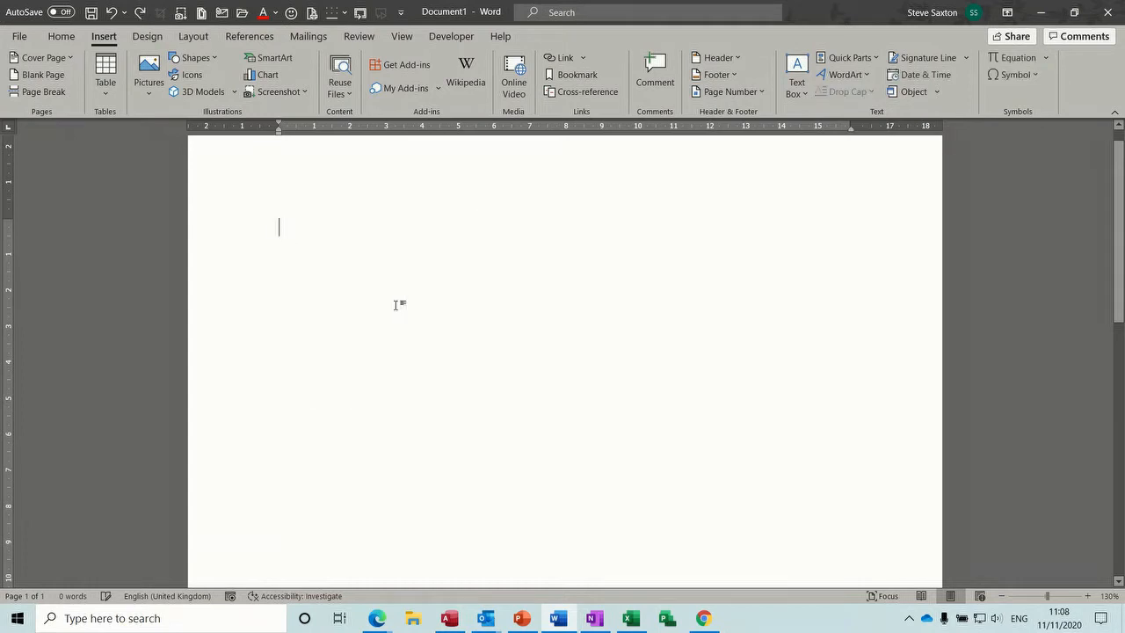
Insert the built-in "With Subheads 2" quick table into the document
left_click(106, 78)
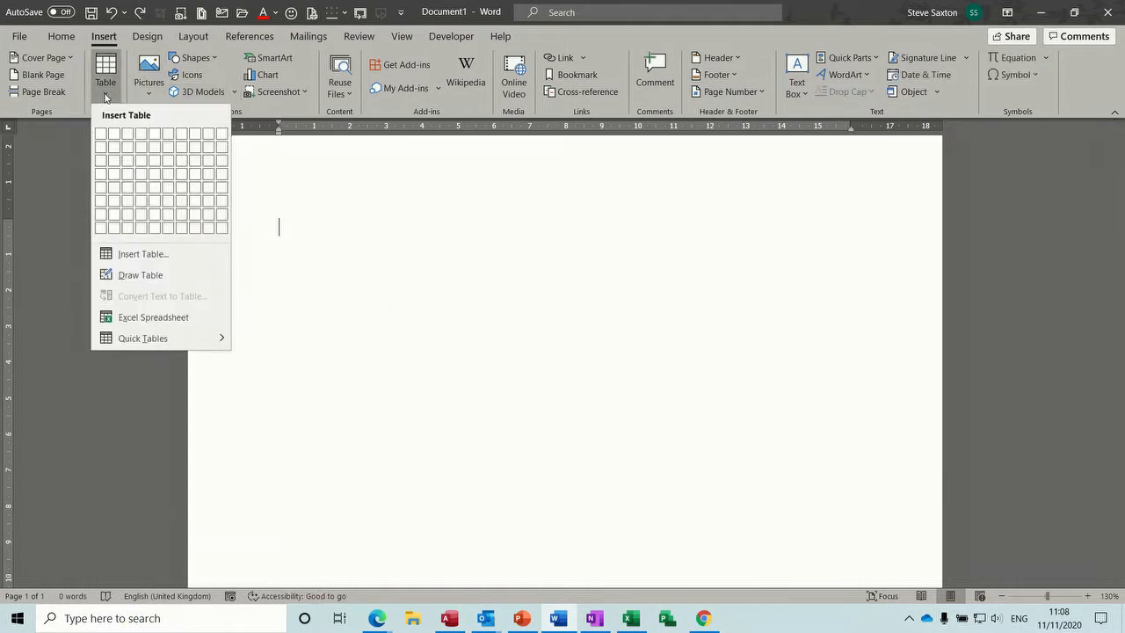
mouse_move(131, 345)
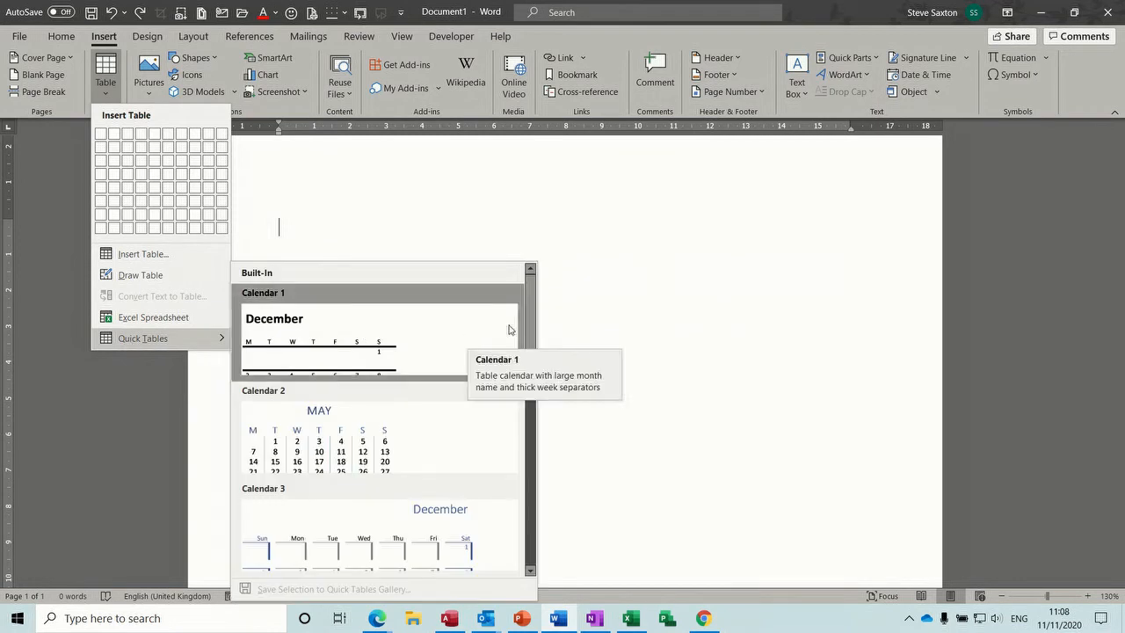
left_click_drag(532, 325, 523, 525)
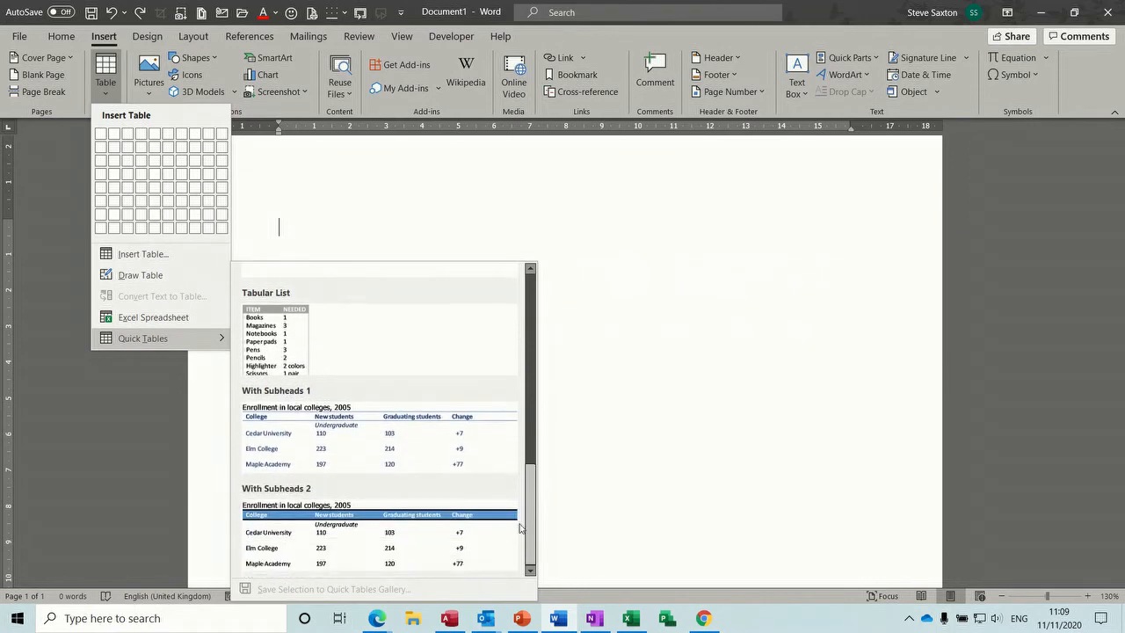
left_click(372, 539)
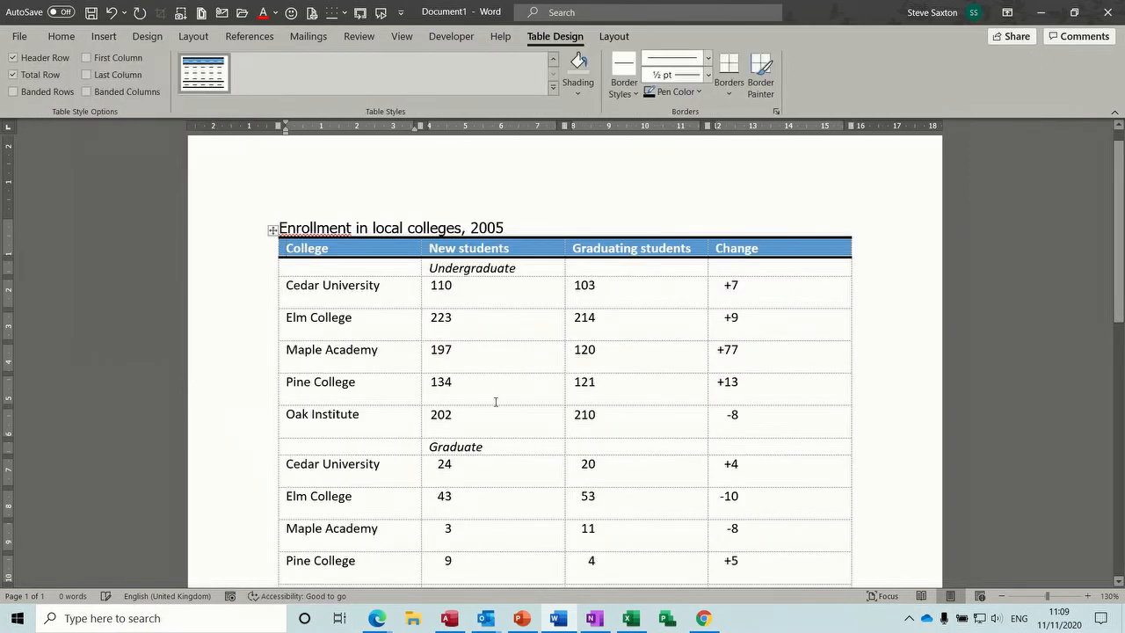
Delete the word "University" from the first Cedar University entry under Undergraduate
double_click(377, 293)
key("BackSpace")
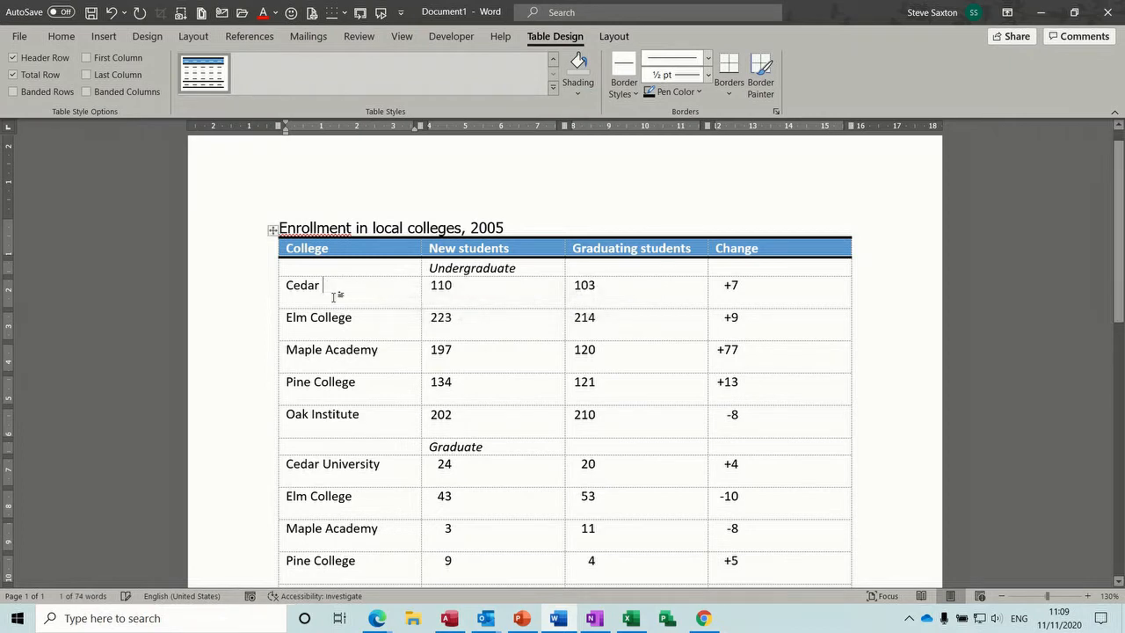
Delete the letters after the initial "C" from the first Cedar entry under Undergraduate
key("BackSpace")
key("BackSpace")
key("BackSpace")
key("BackSpace")
key("BackSpace")
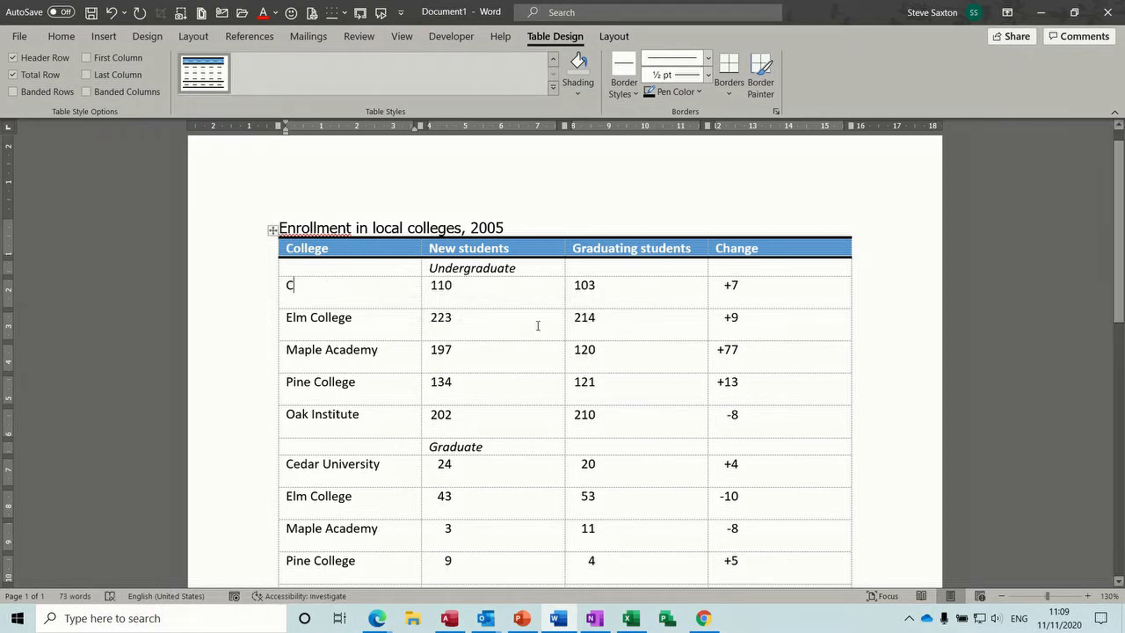
type("ed")
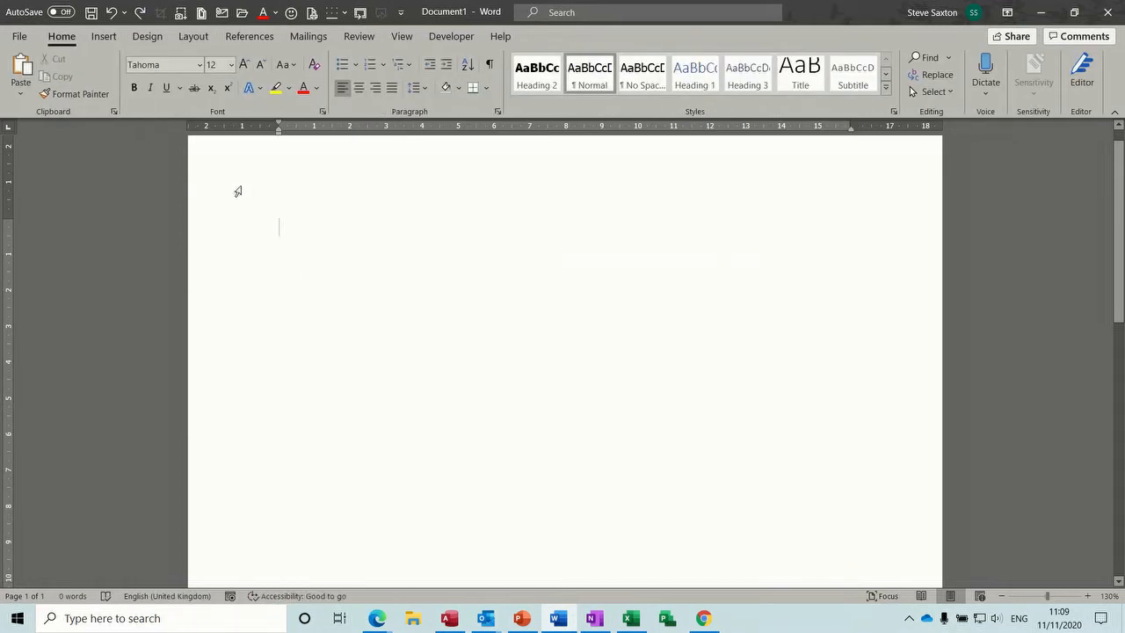
Insert a table of four columns and four rows and shrink its overall width to about 14.7 cm
left_click(104, 36)
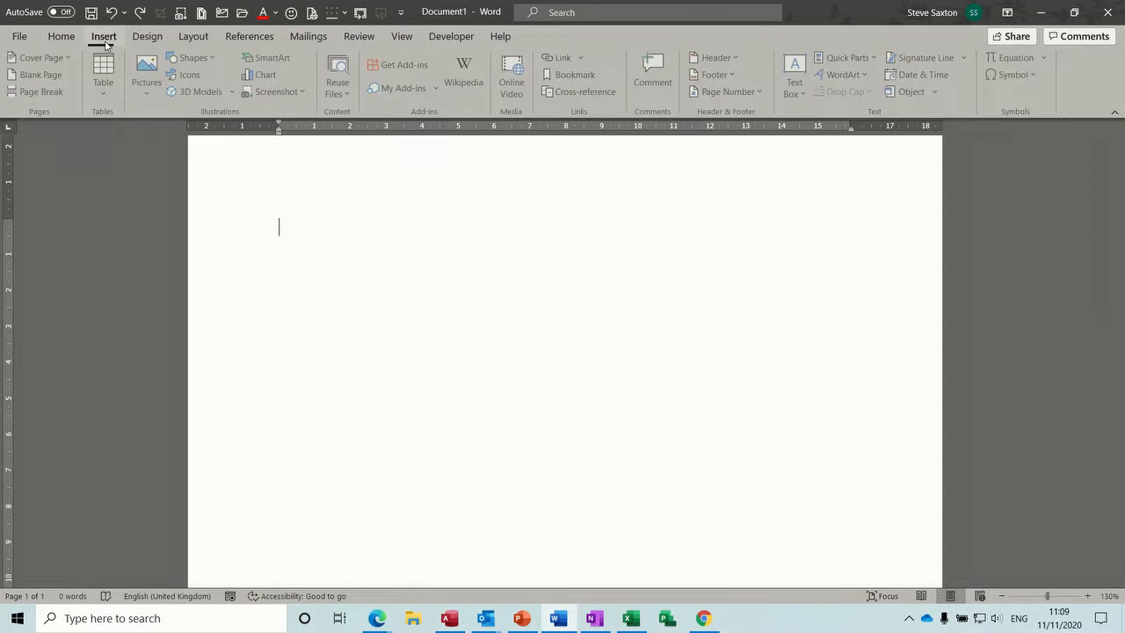
left_click(107, 90)
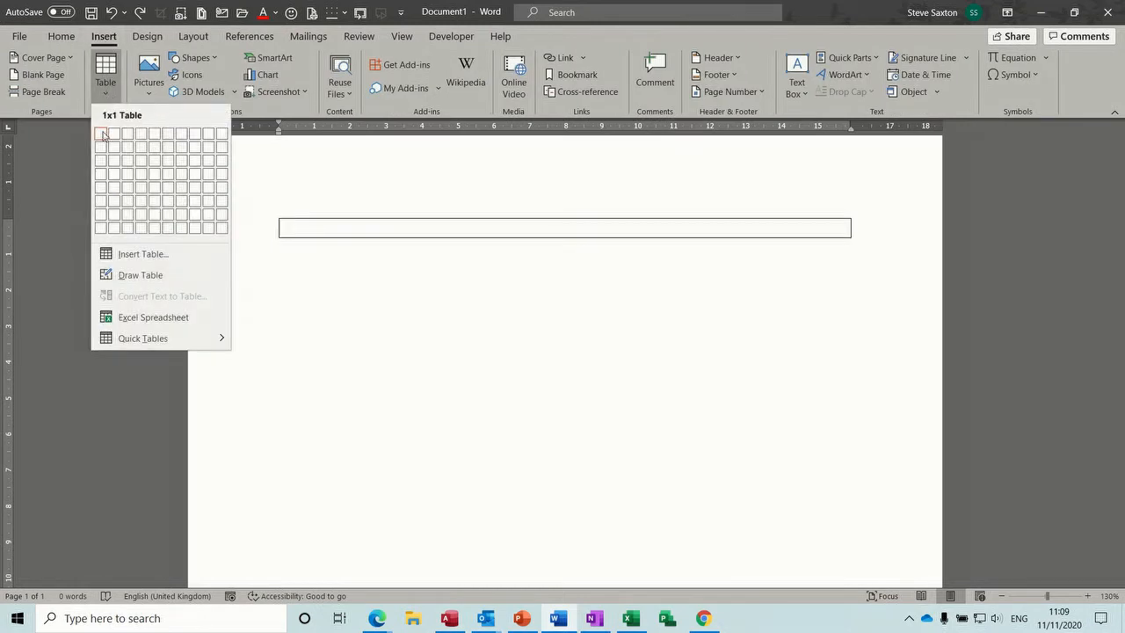
left_click(138, 175)
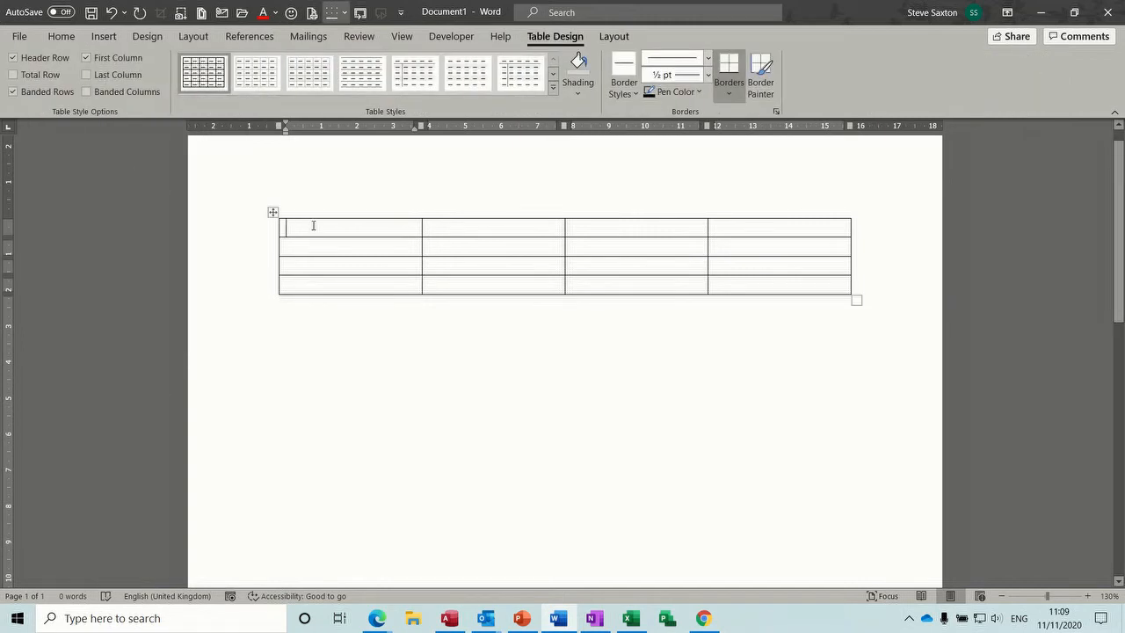
left_click(273, 213)
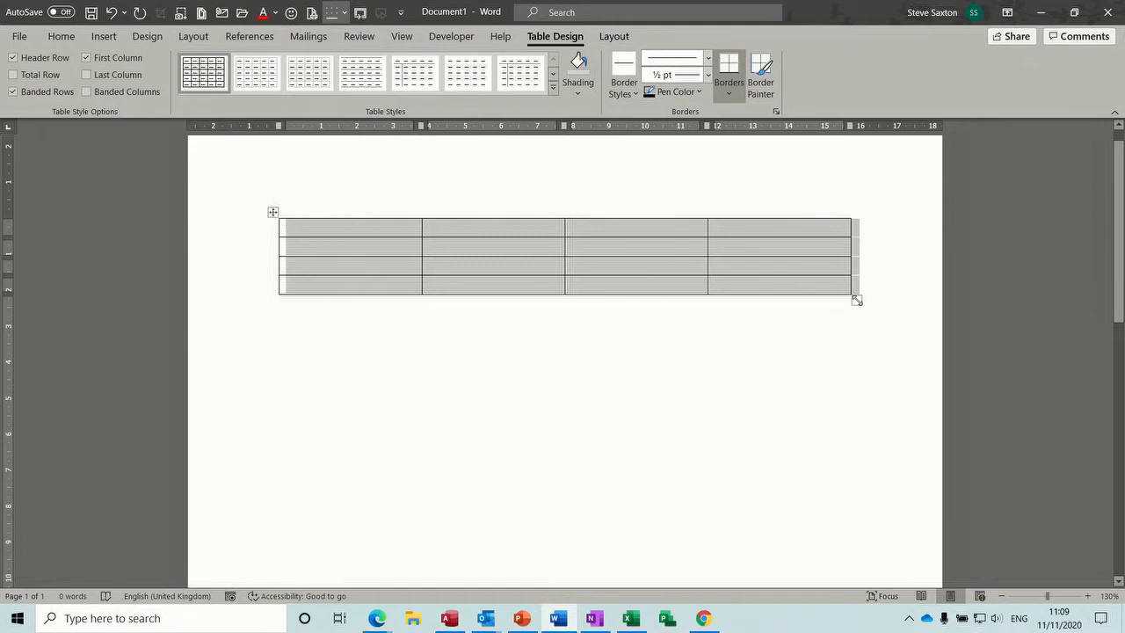
left_click_drag(857, 300, 809, 306)
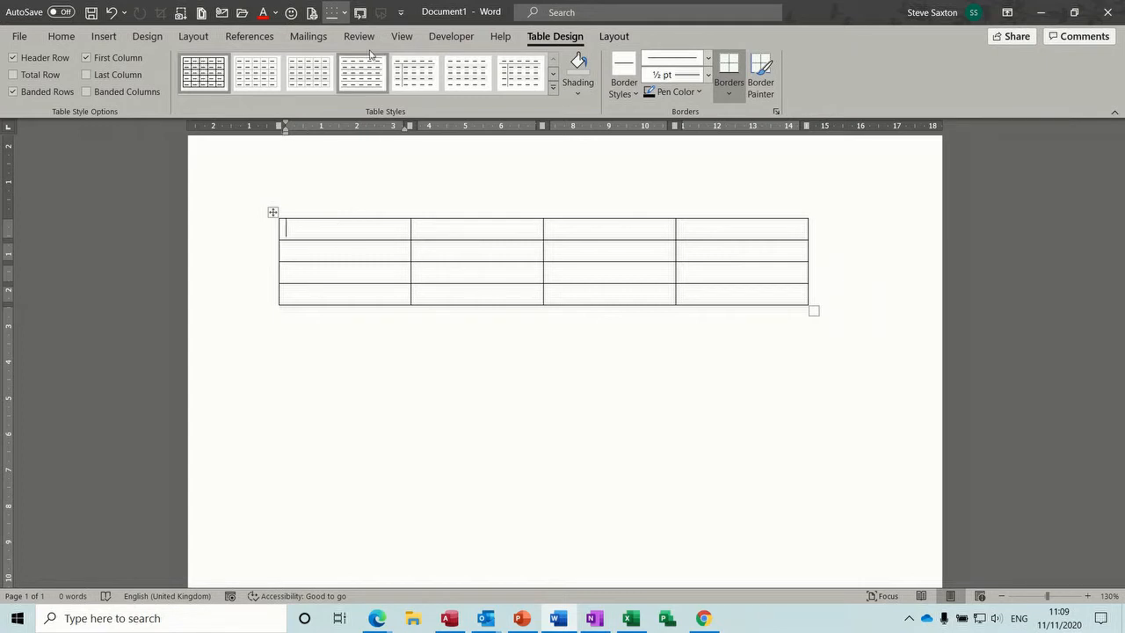
Try to shift the first column's boundary on the ruler, and increase the first row's height to about 0.62 cm
left_click(401, 36)
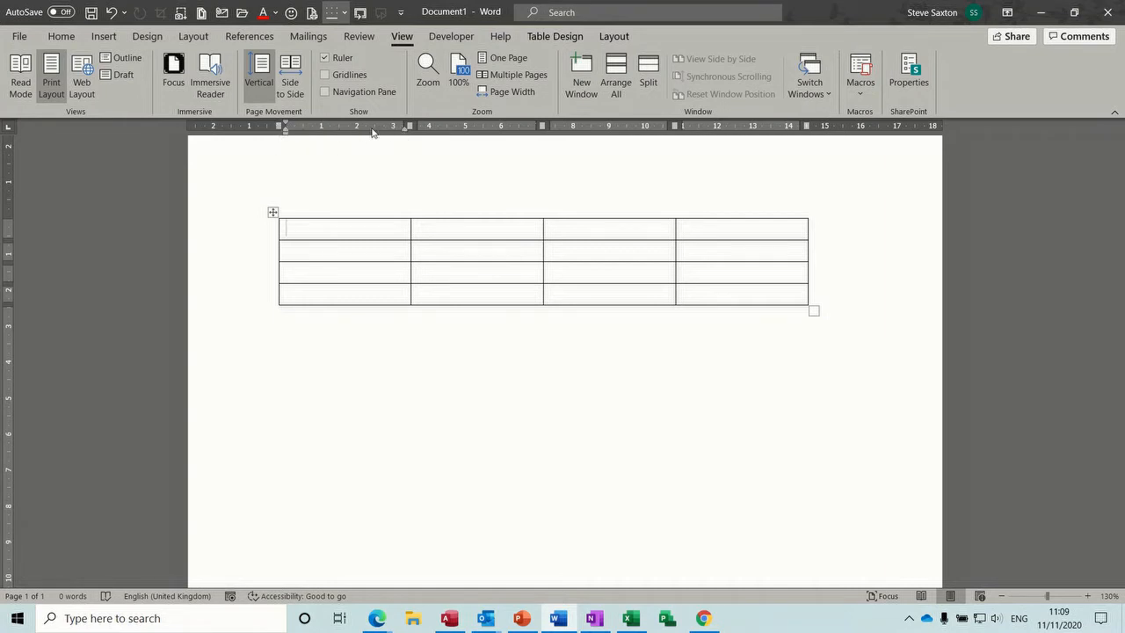
mouse_move(407, 126)
left_mouse_down()
mouse_move(439, 126)
mouse_move(411, 129)
left_mouse_up()
mouse_move(9, 241)
left_mouse_down()
mouse_move(12, 258)
mouse_move(11, 245)
left_mouse_up()
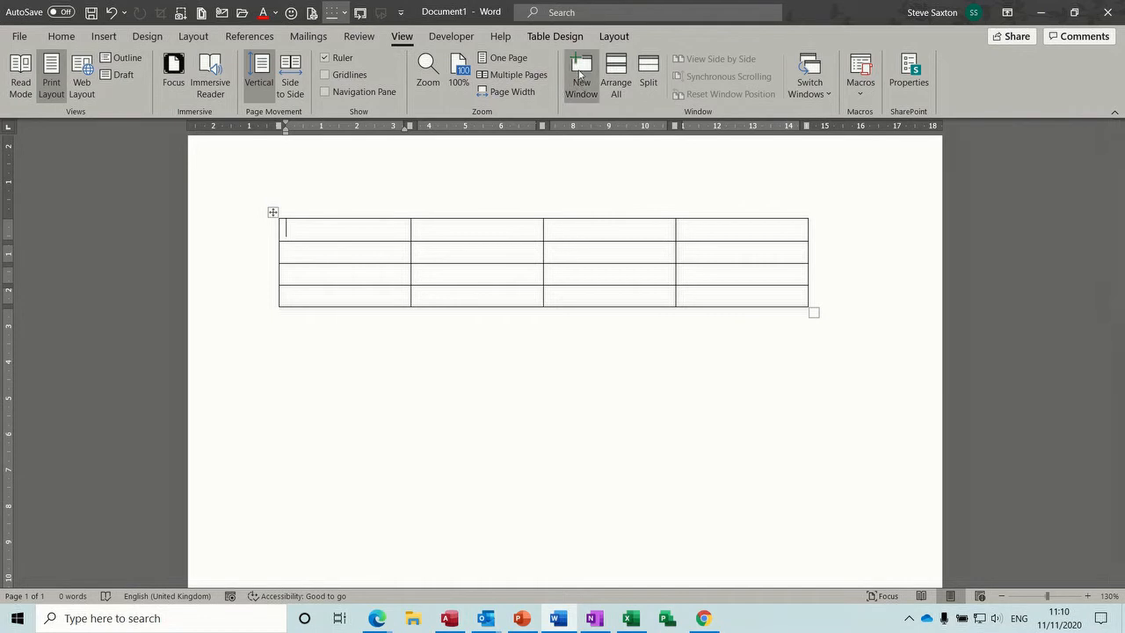
Select the whole table and set the height of all its rows to 1 cm
left_click(536, 41)
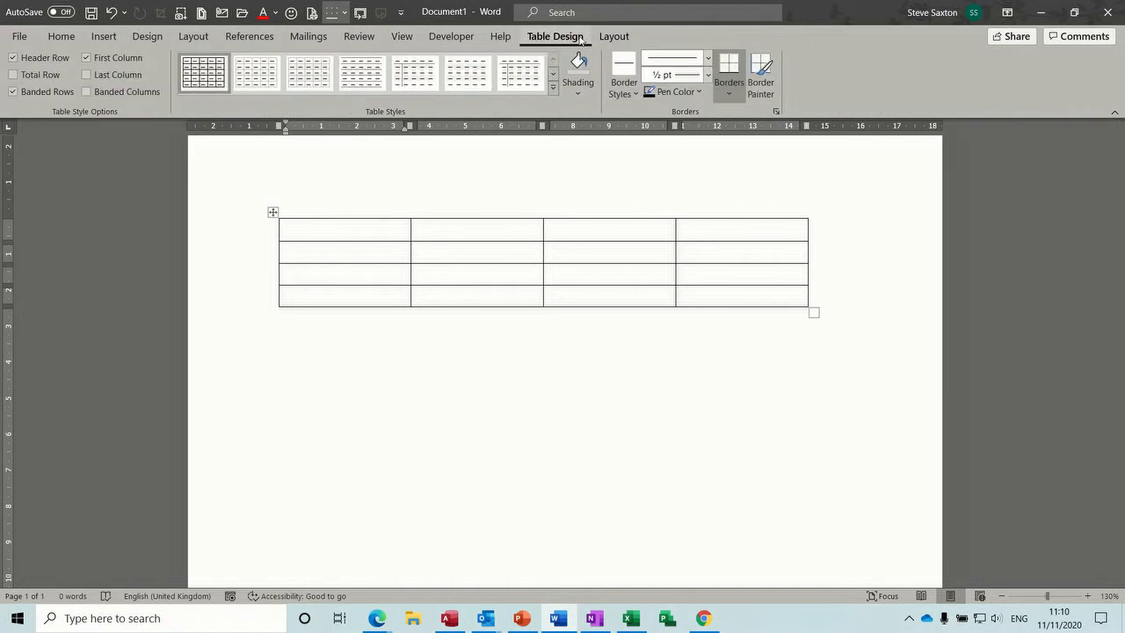
left_click(615, 37)
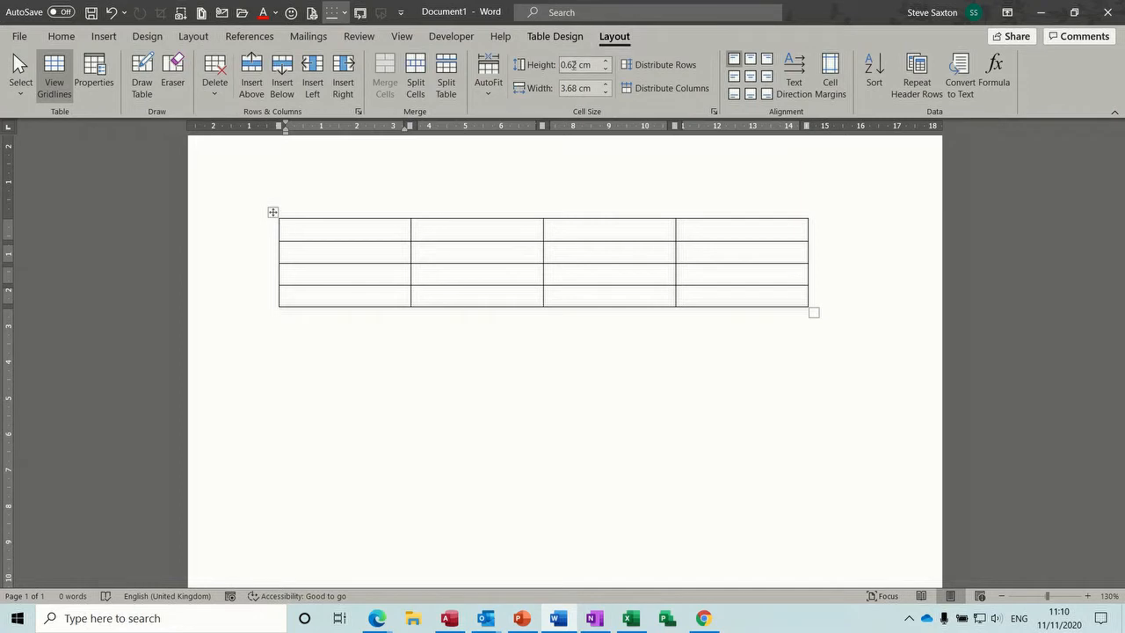
left_click(273, 212)
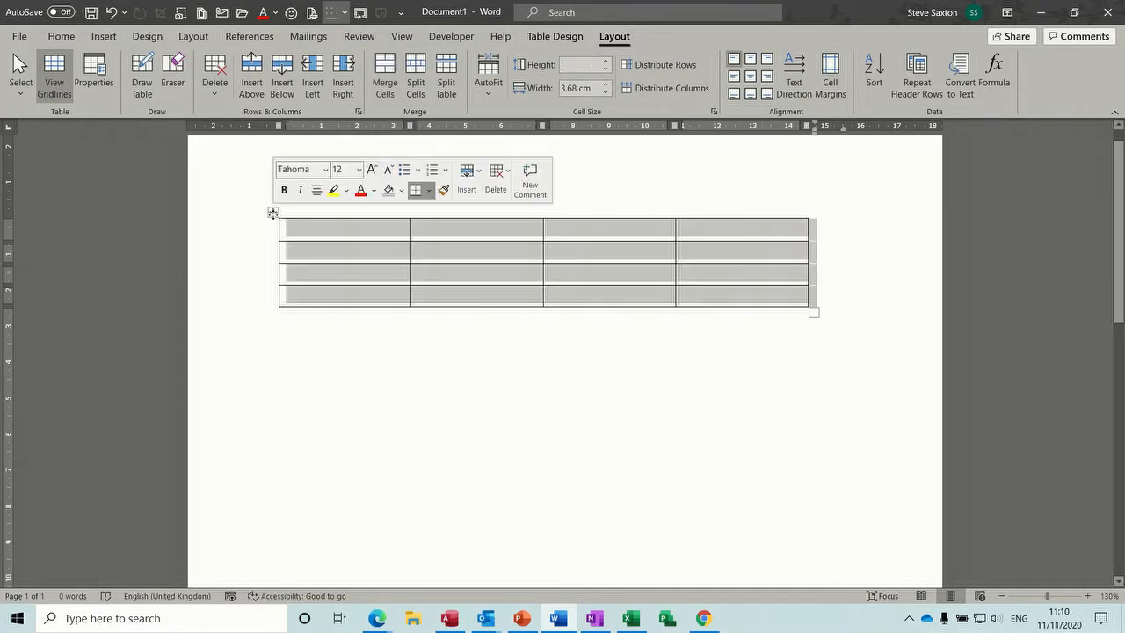
left_click(606, 67)
left_click(605, 63)
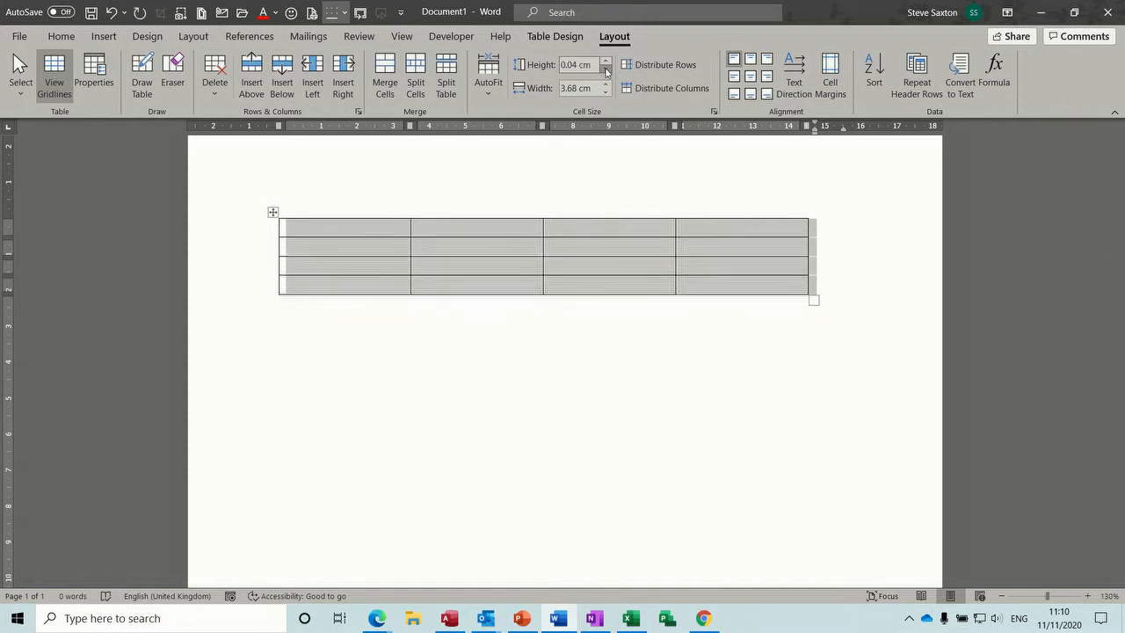
left_click(606, 63)
left_click(606, 62)
left_click(606, 62)
left_click(606, 62)
left_click(606, 63)
left_click(606, 62)
Reduce the width of all the table's columns to 2 cm
left_click(606, 94)
left_click(606, 93)
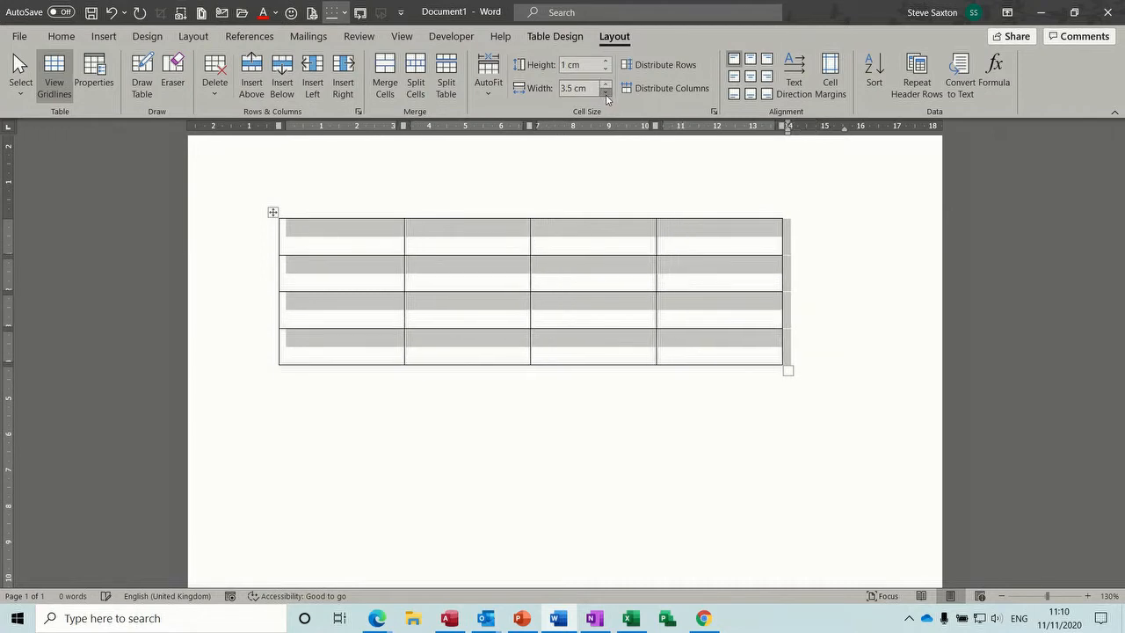
left_click(606, 93)
left_click(606, 93)
left_click(606, 94)
left_click(606, 93)
left_click(606, 93)
left_click(606, 93)
left_click(606, 93)
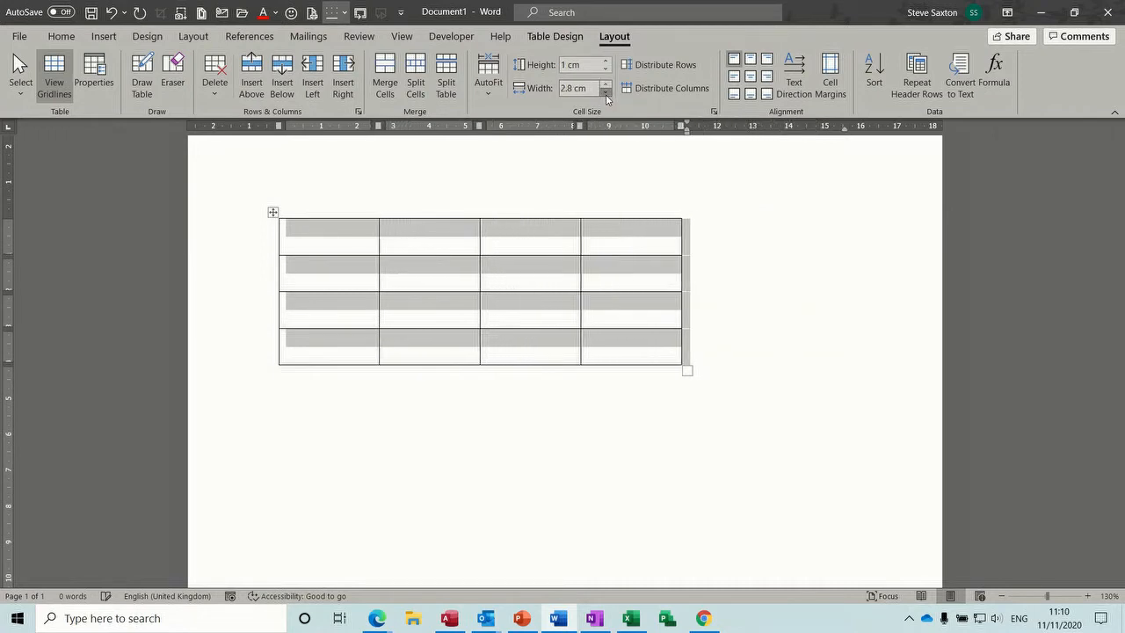
left_click(605, 93)
left_click(605, 93)
left_click(606, 93)
left_click(606, 93)
left_click(606, 93)
left_click(606, 93)
left_click(606, 93)
left_click(605, 93)
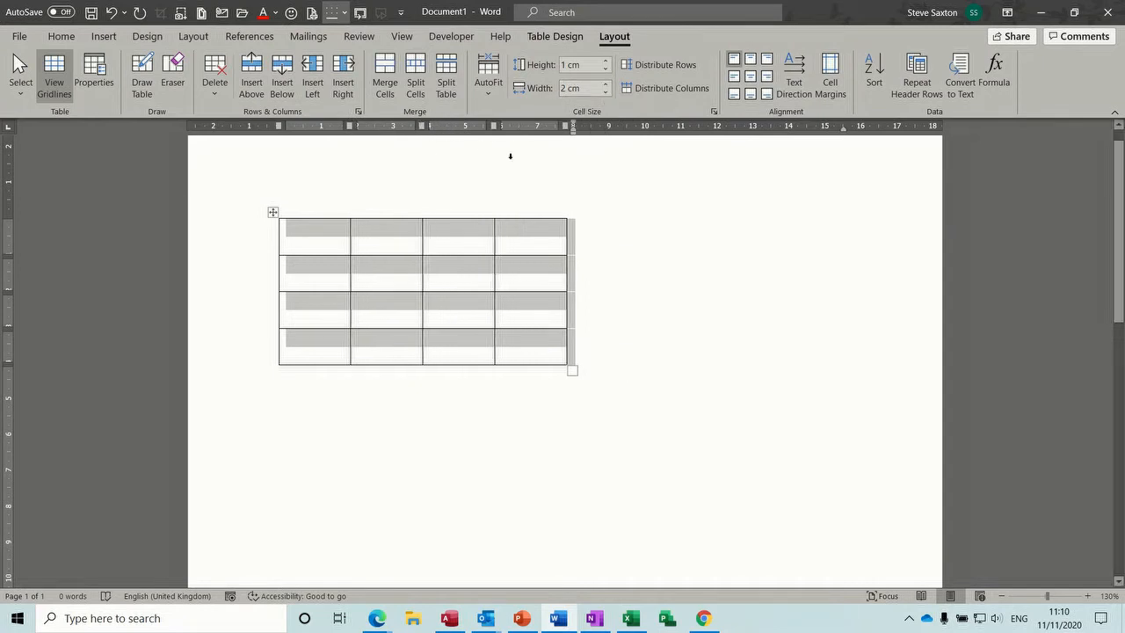
Undo all the column width reductions
key("ctrl+z")
key("ctrl+z")
key("ctrl+z")
key("ctrl+z")
key("ctrl+z")
key("ctrl+z")
key("ctrl+z")
key("ctrl+z")
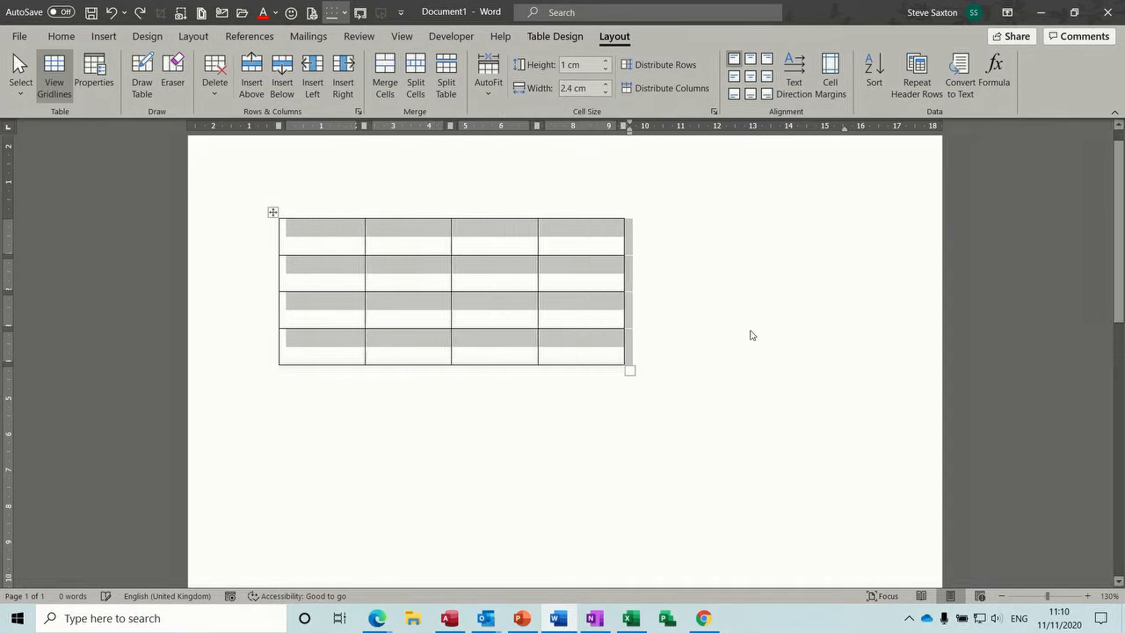
key("ctrl+z")
key("ctrl+z")
key("ctrl+z")
key("ctrl+z")
key("ctrl+z")
key("ctrl+z")
key("ctrl+z")
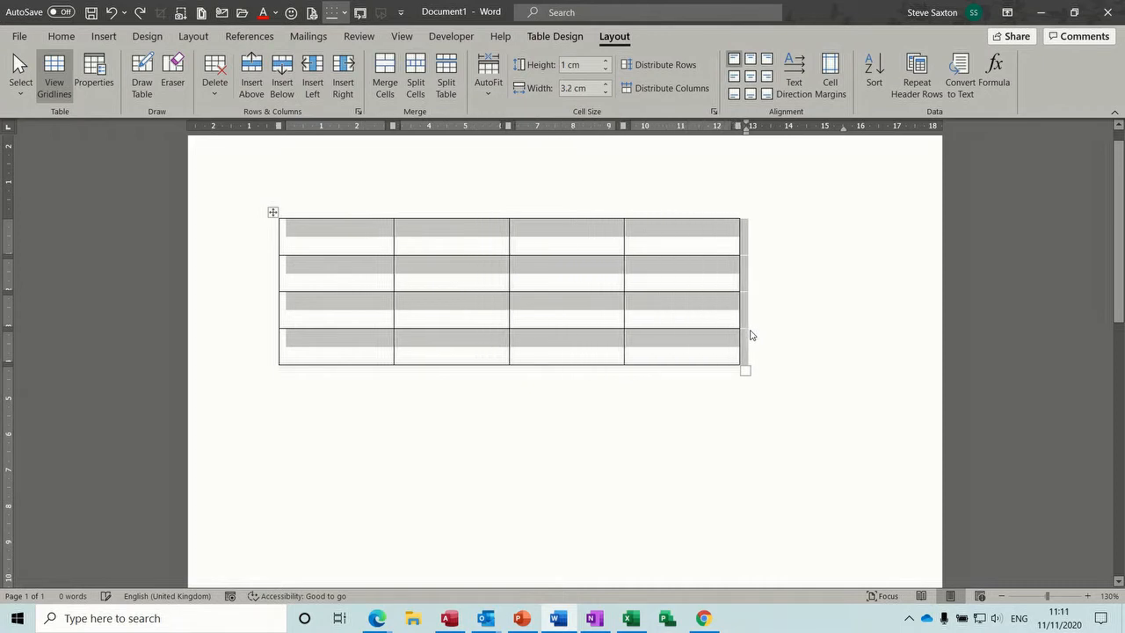
key("ctrl+z")
key("ctrl+z")
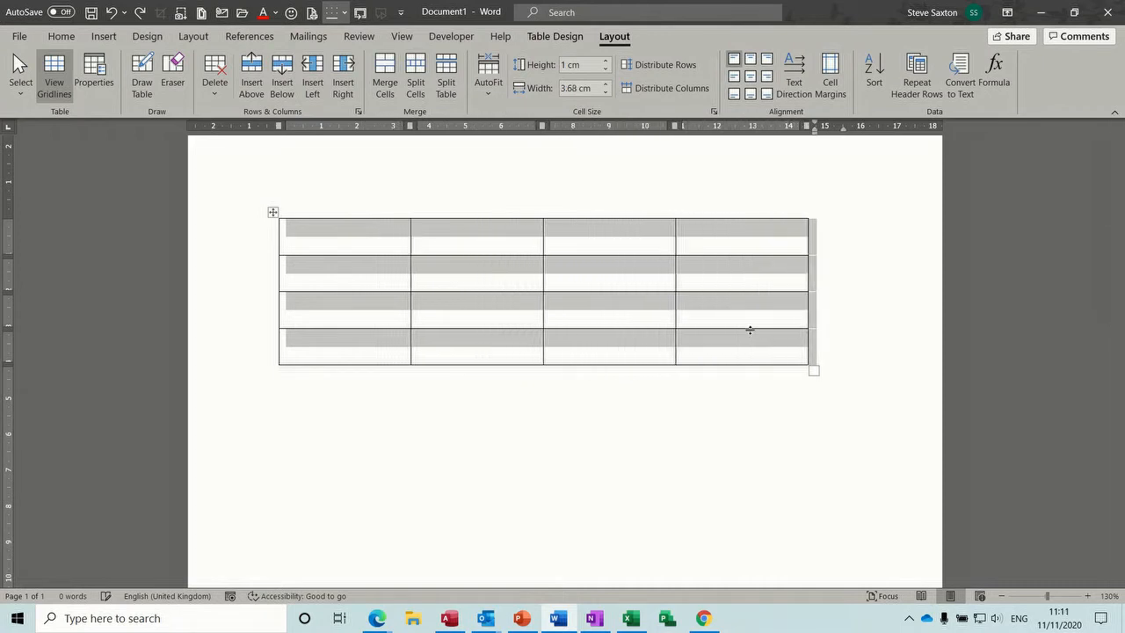
Undo the last row height increases until the height setting is 0.5 cm
key("ctrl+z")
key("ctrl+z")
key("ctrl+z")
key("ctrl+z")
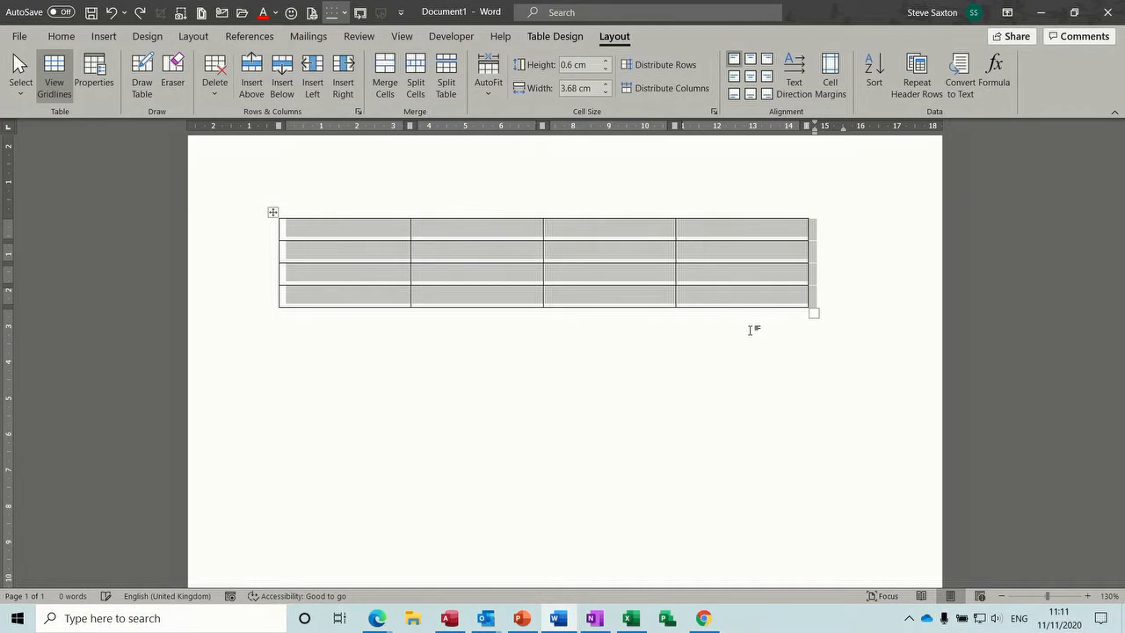
key("ctrl+z")
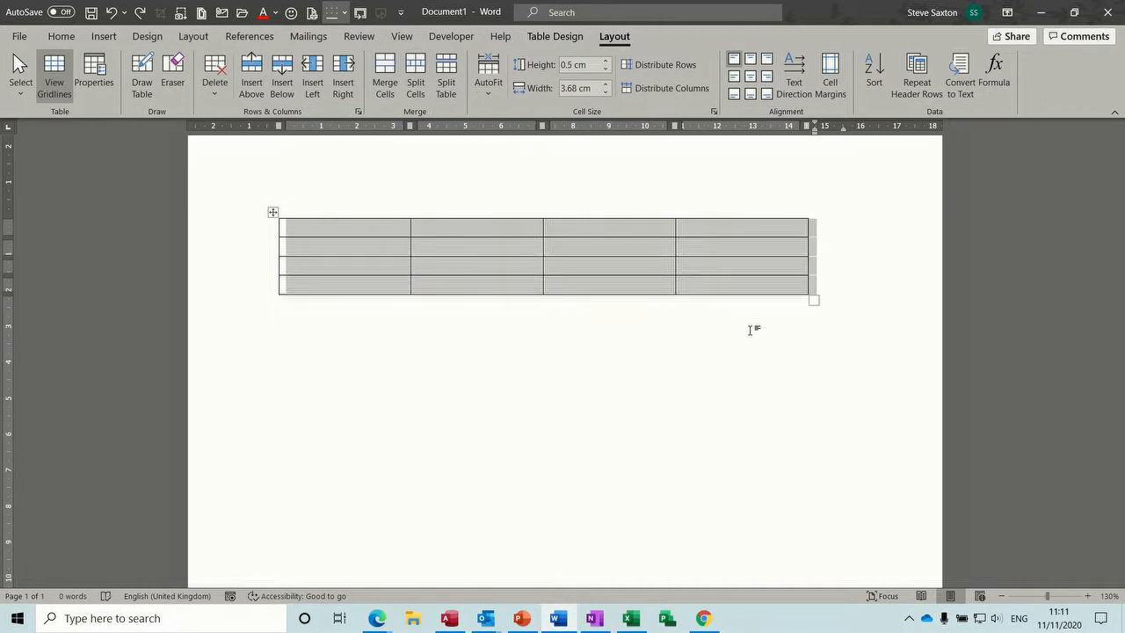
Fill the table's header row with the headings Name, Dept, Date and Salary
left_click(339, 224)
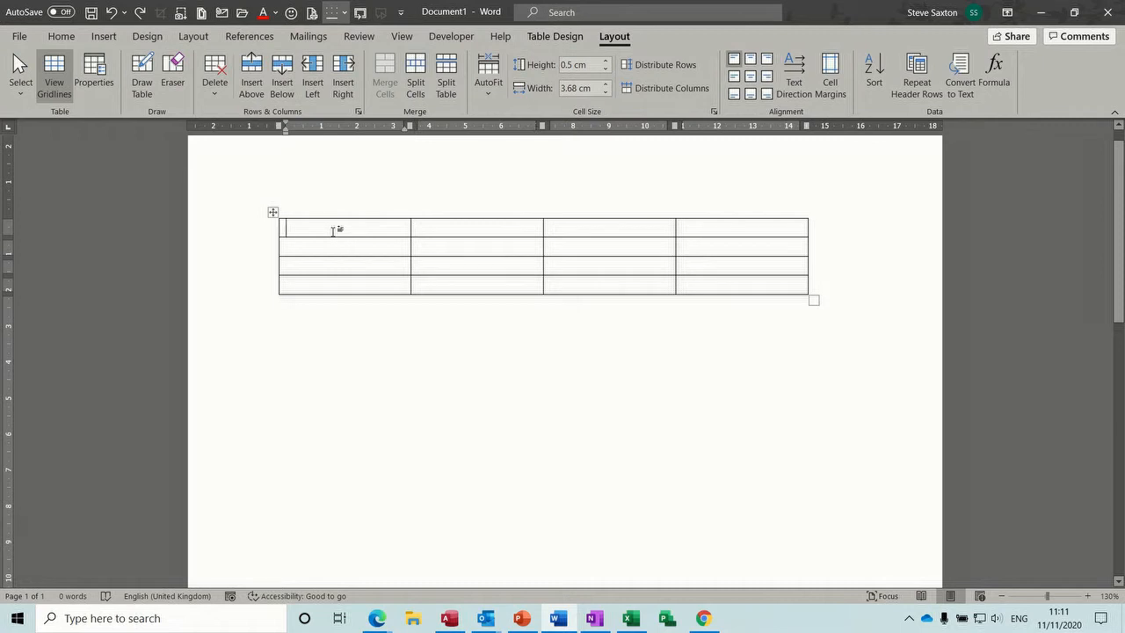
type("Name")
key("Tab")
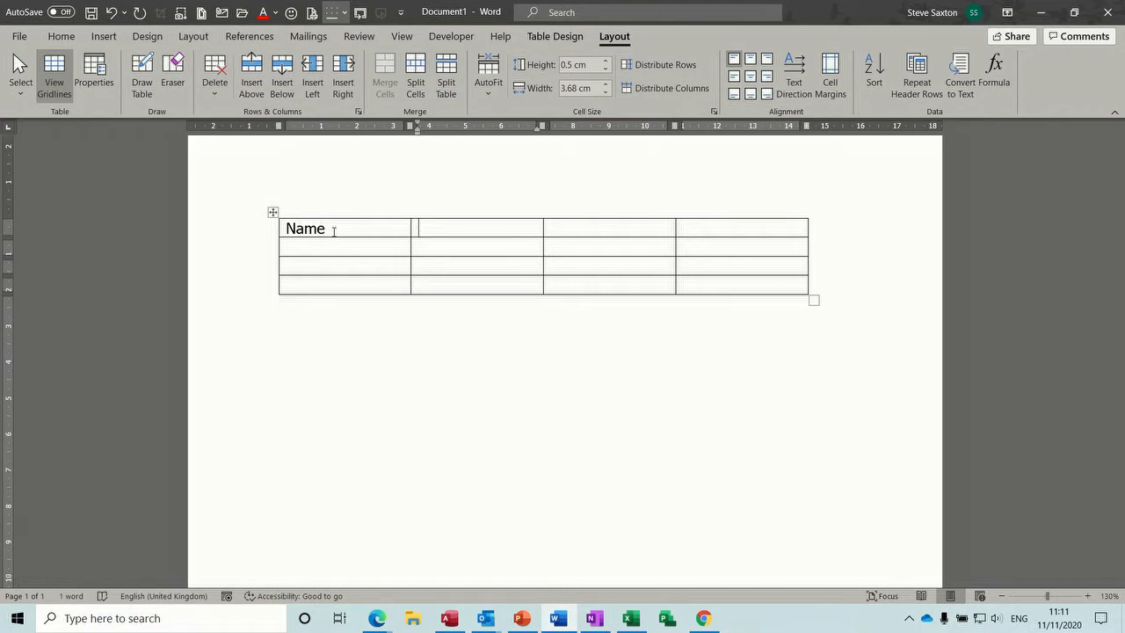
type("Dept")
key("Tab")
type("Date")
key("Tab")
type("E")
key("BackSpace")
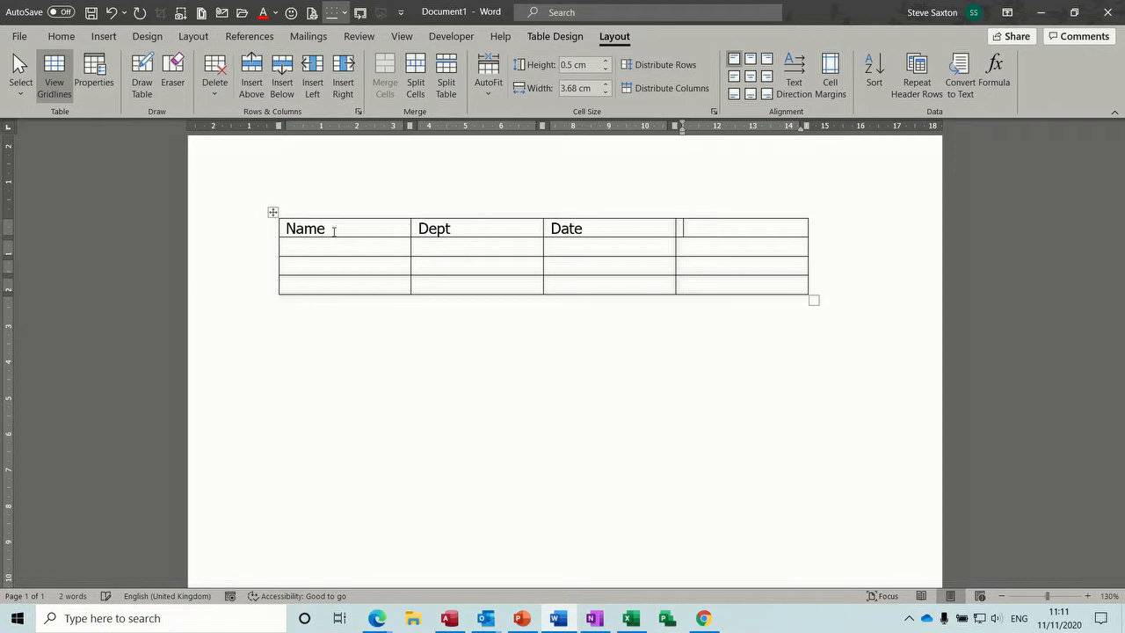
type("Salary")
key("Tab")
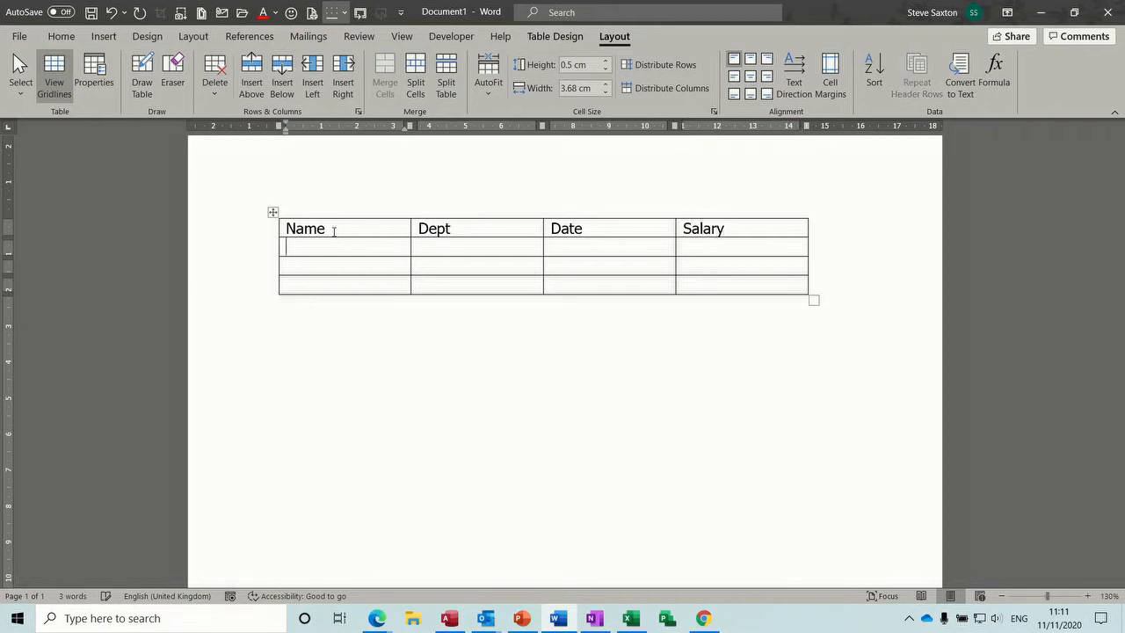
Enter the first employee's surname and the department "Sales" in the row below the headings
type("Saxton")
key("Tab")
type("Sales")
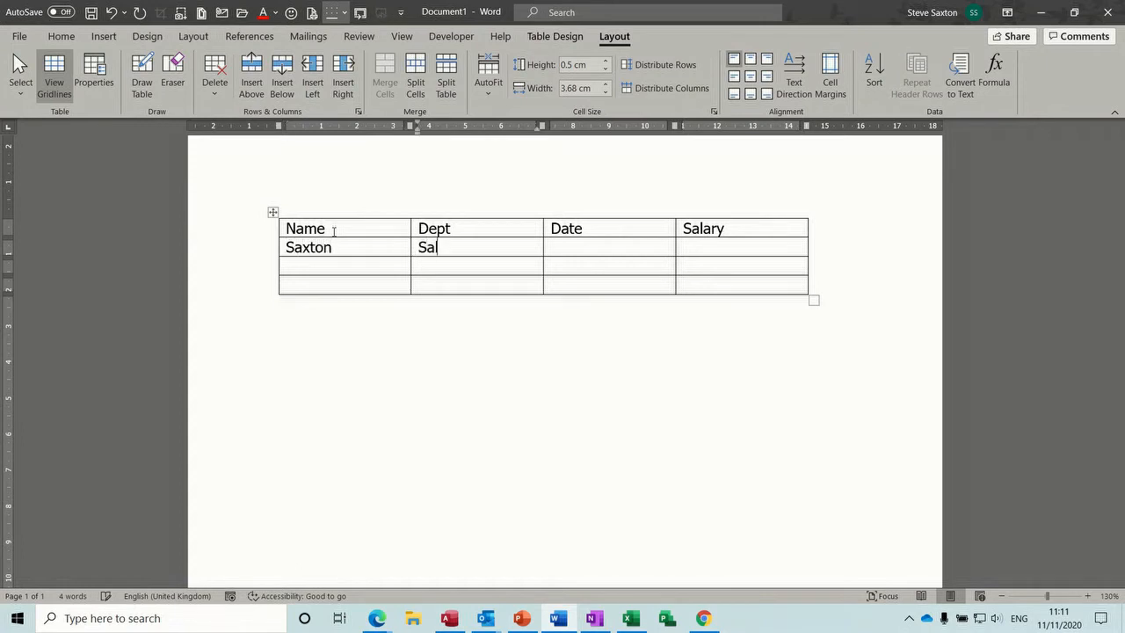
key("Tab")
Leave the first employee's third cell empty and replace the "Date" heading with "Tel"
type("21.")
key("BackSpace")
key("BackSpace")
key("BackSpace")
double_click(557, 227)
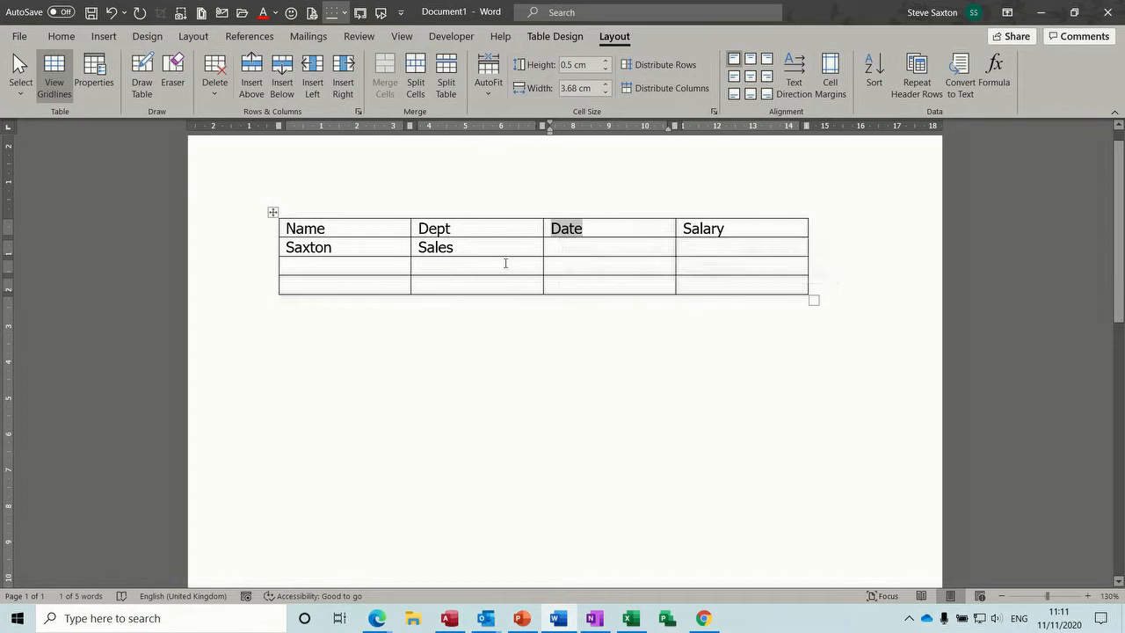
type("Tel")
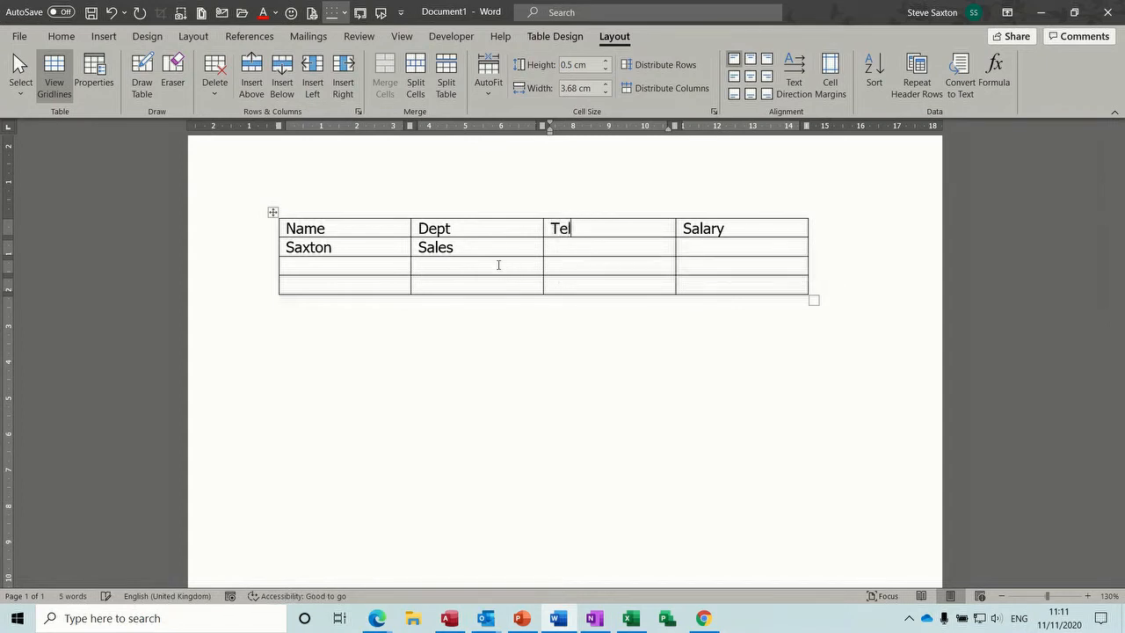
Complete the first employee's row with the telephone number and the salary £21,676
left_click(556, 249)
type("3")
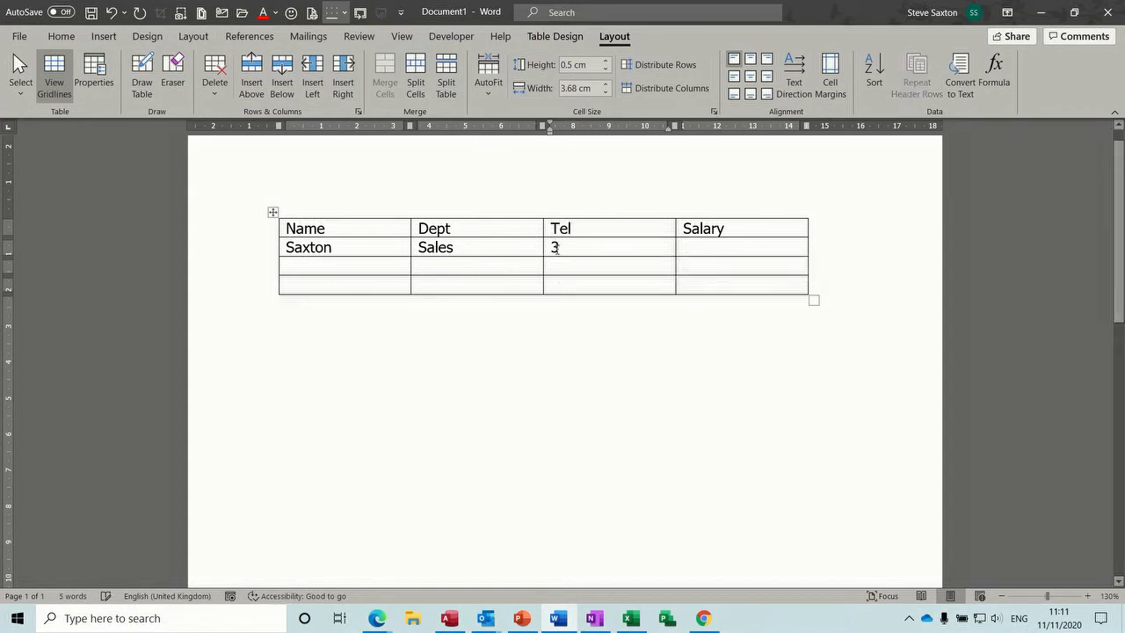
type("2244")
key("Tab")
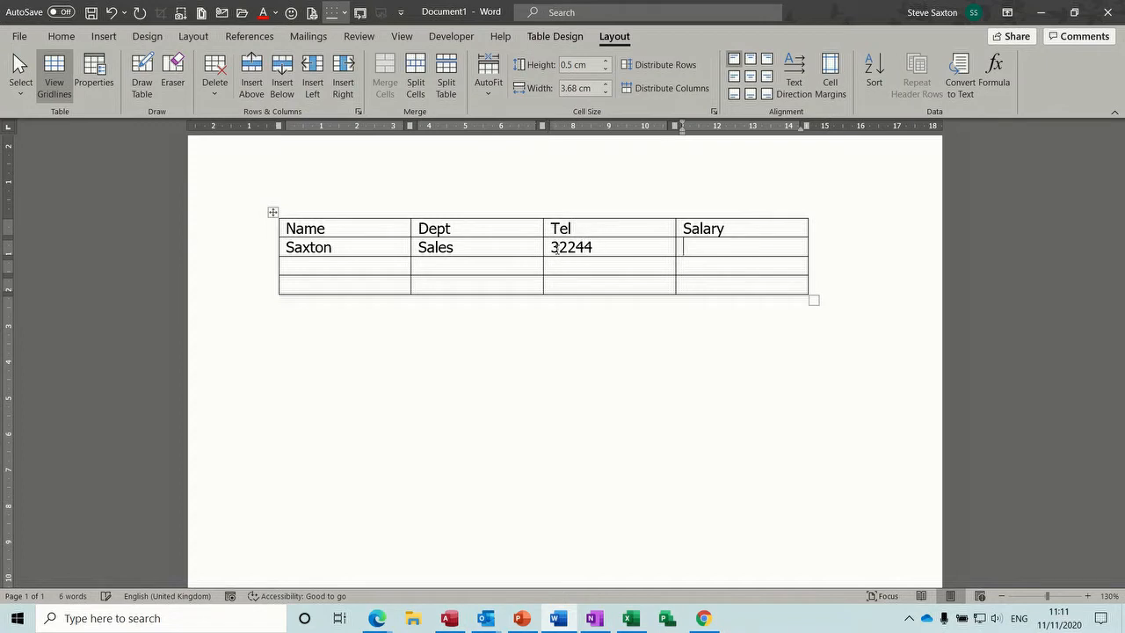
type("$")
key("BackSpace")
type("£21,676")
key("Tab")
Fill the third table row with the second employee's surname, department "Sales", telephone number and salary £23,000
type("Rule")
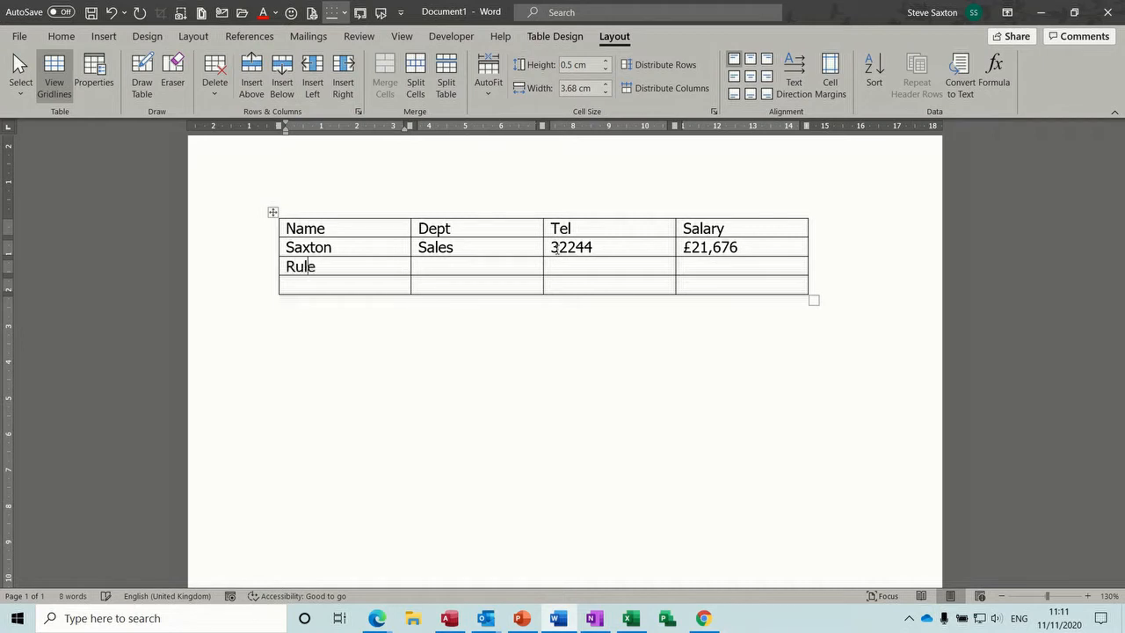
key("Tab")
type("Sales")
key("Tab")
type("545343")
key("Tab")
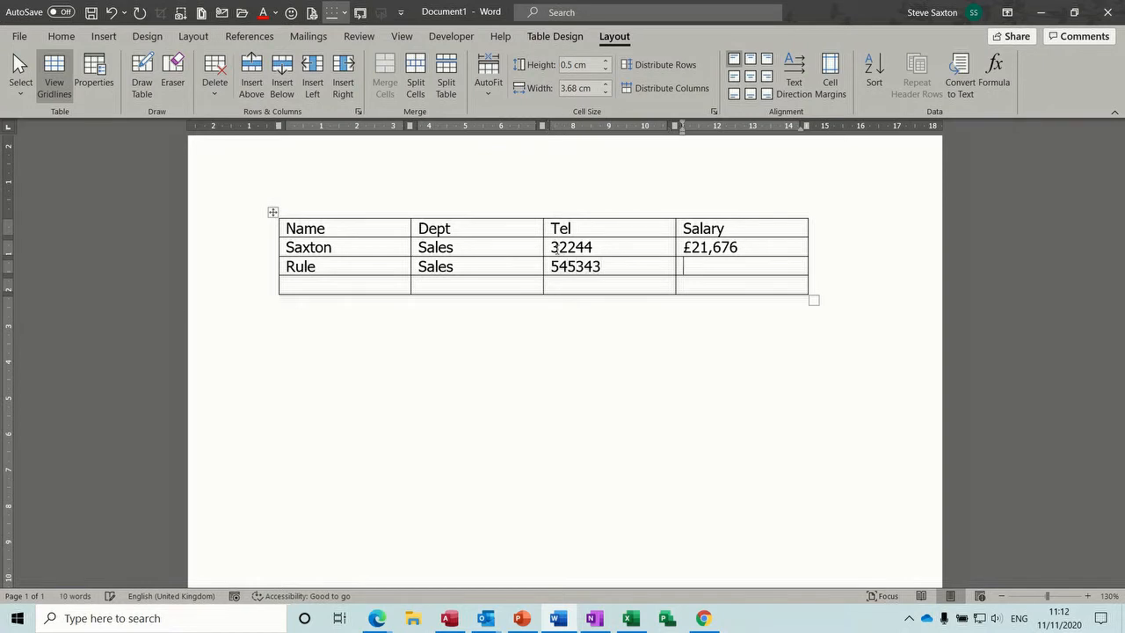
type("£23,000")
key("Tab")
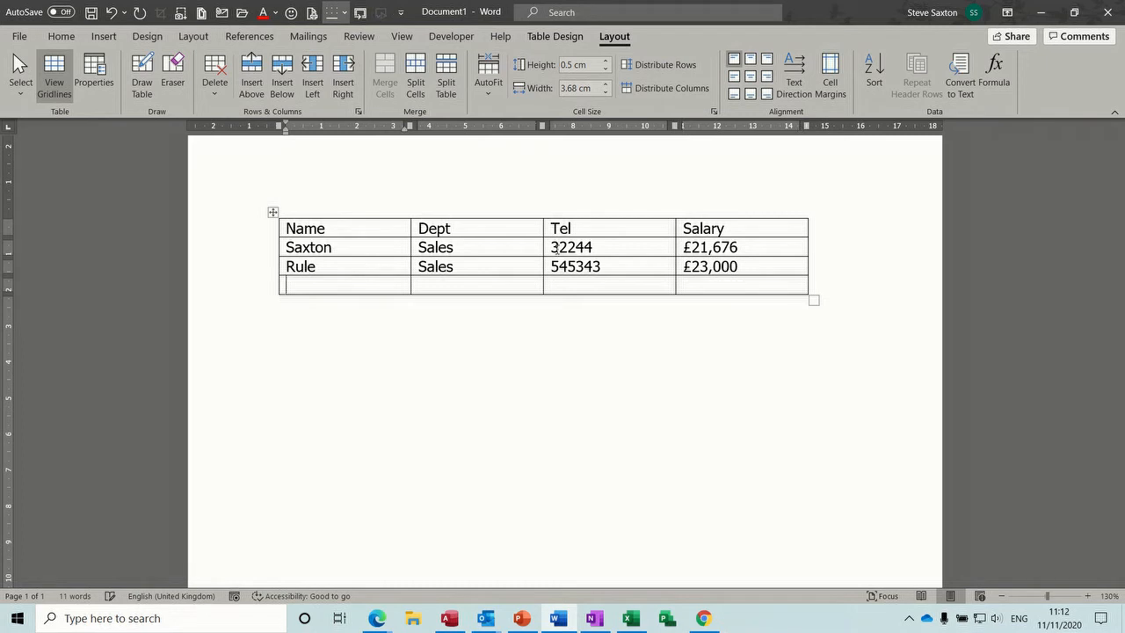
Fill the last table row with the third employee's surname, department "Retail", telephone number and salary £21,000
type("Jones")
key("Tab")
type("Retail")
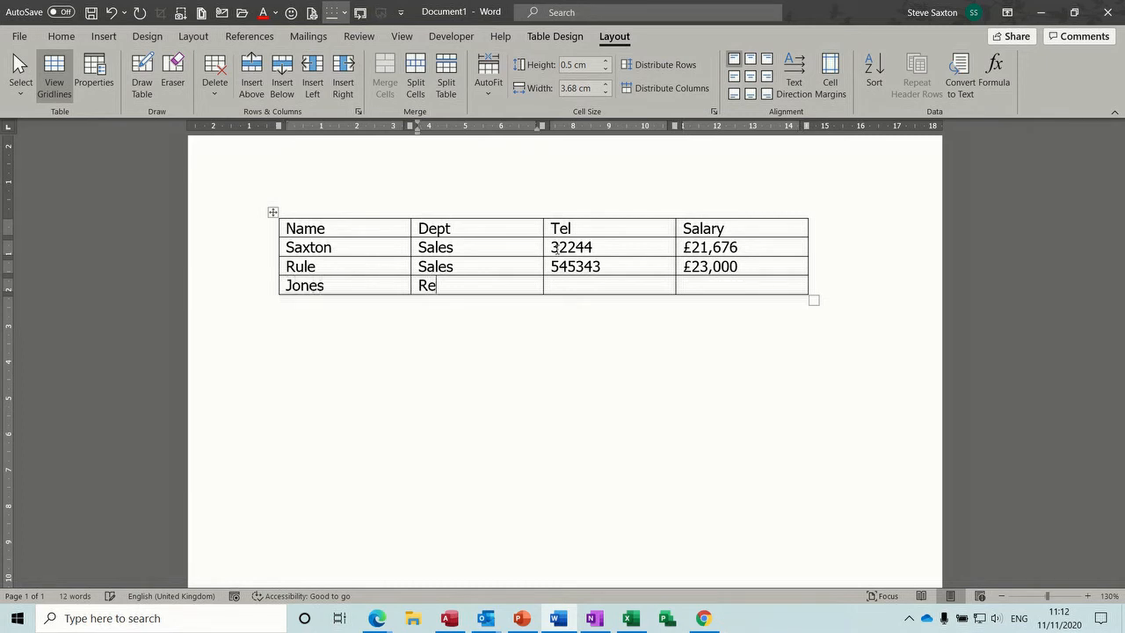
key("Tab")
type("442242")
key("Tab")
type("£21,000")
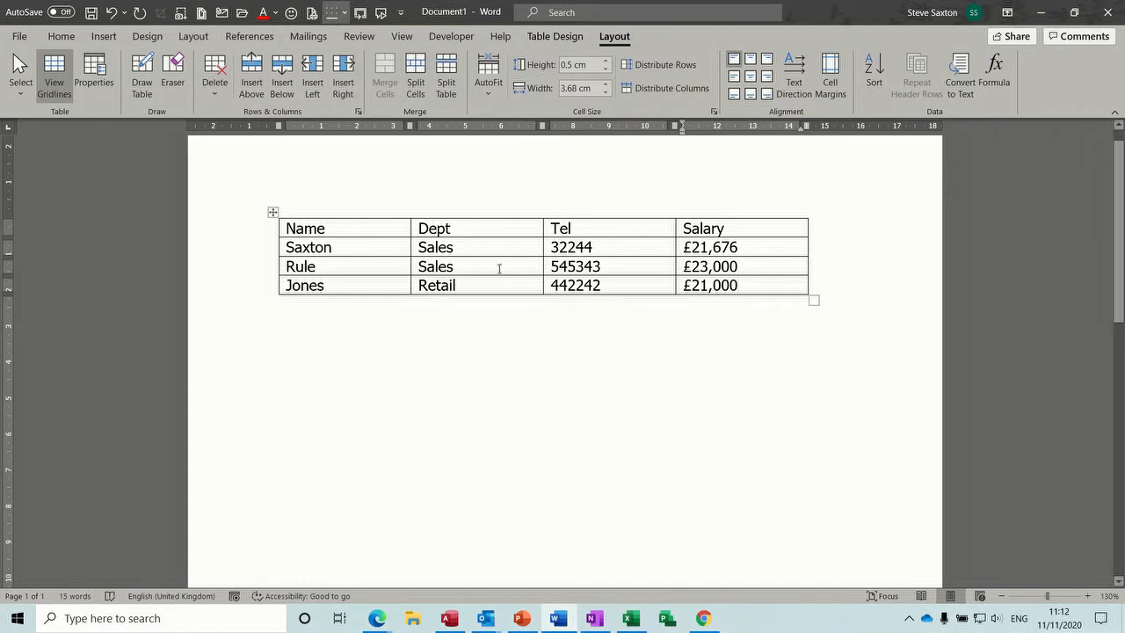
Add an empty row at the end of the table and preview the available table styles
key("Tab")
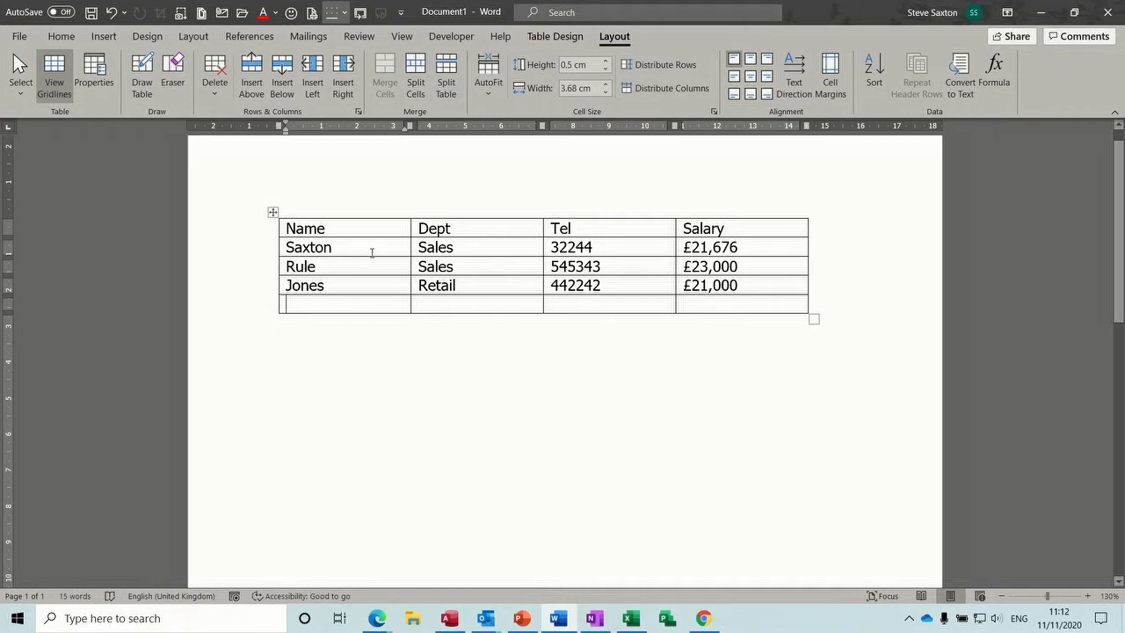
left_click(546, 38)
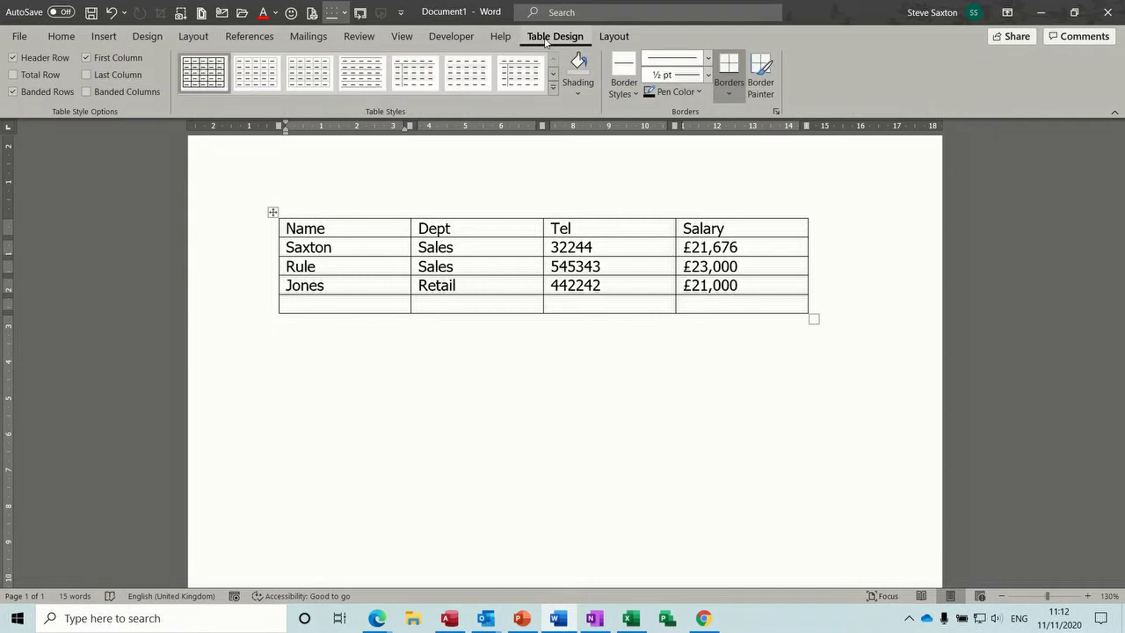
left_click(553, 87)
left_click_drag(557, 109, 622, 304)
left_click(623, 303)
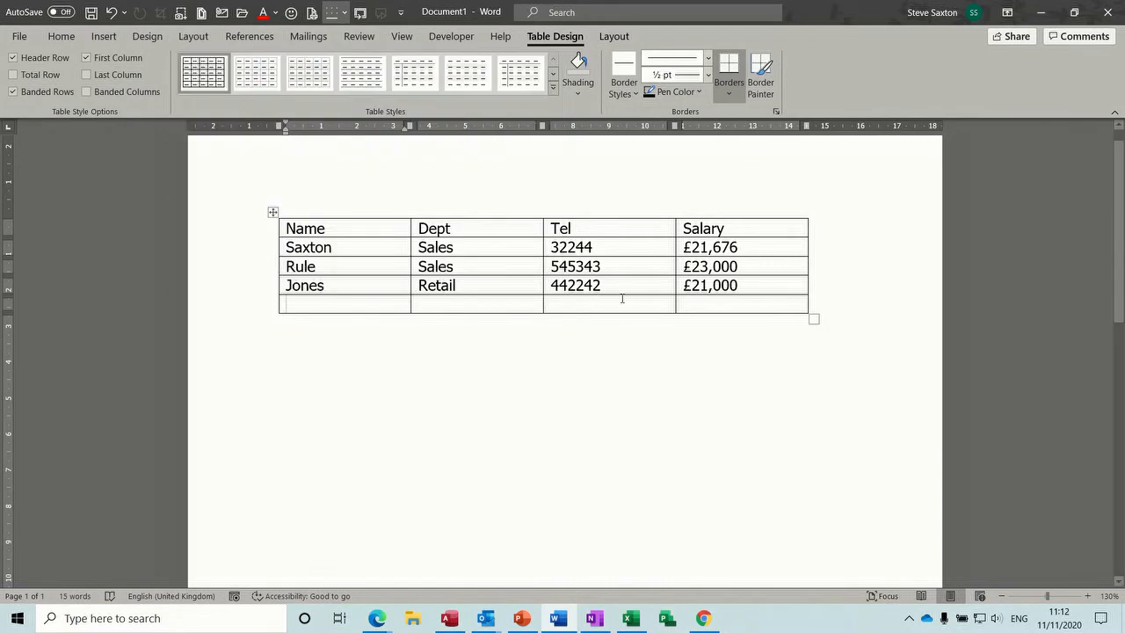
Format the table's header row with grey shading and bold, centred text
left_click(250, 230)
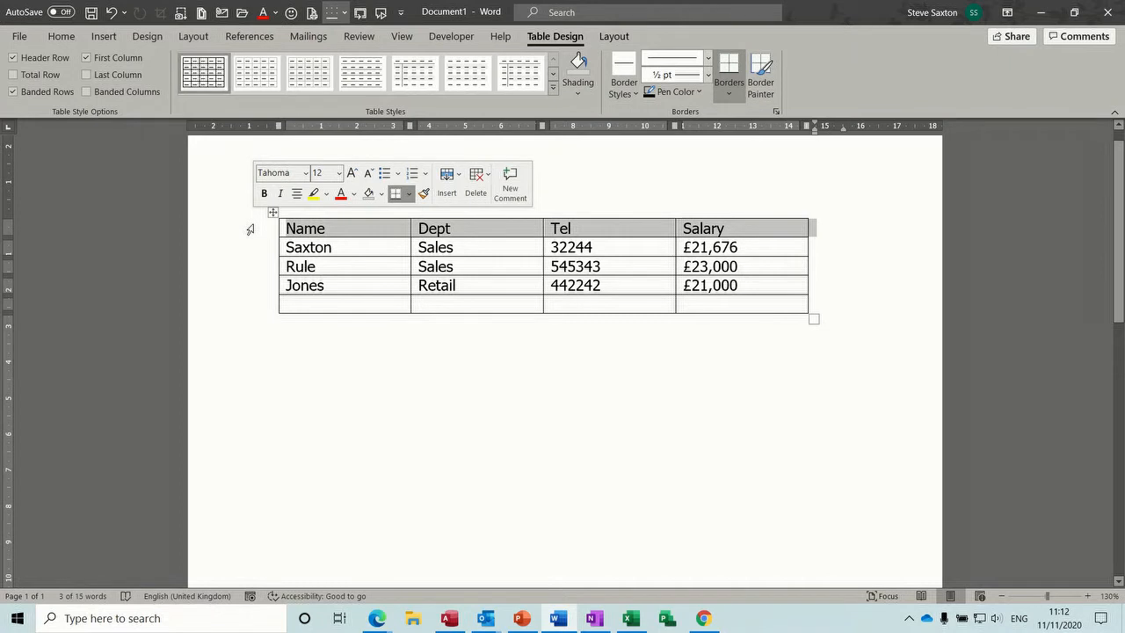
left_click(381, 200)
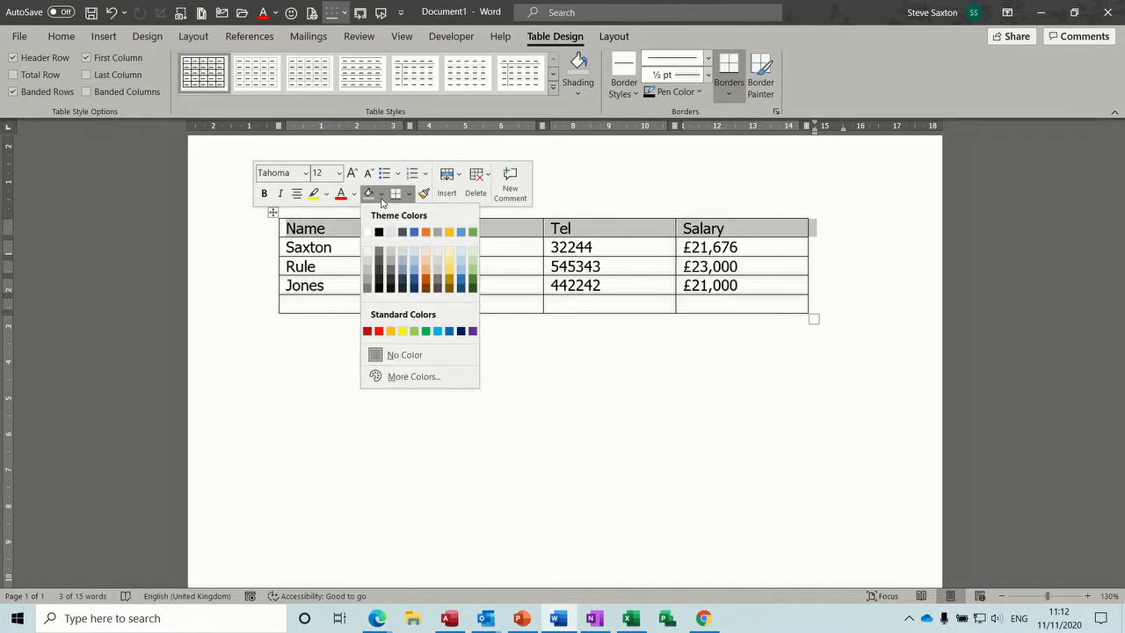
left_click(367, 276)
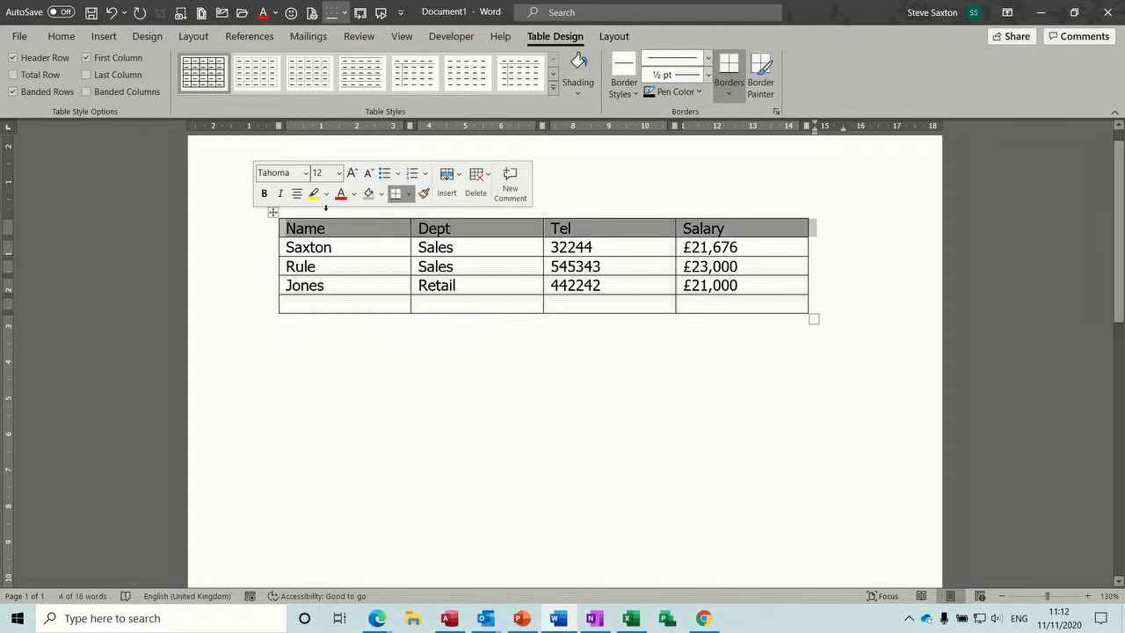
left_click(266, 197)
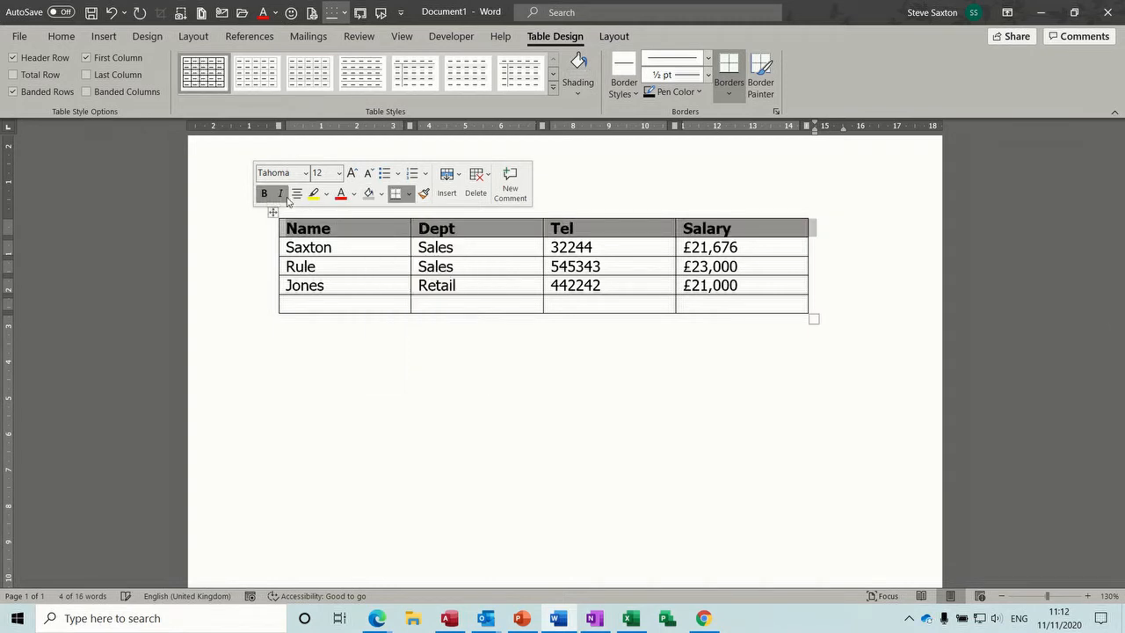
left_click(296, 197)
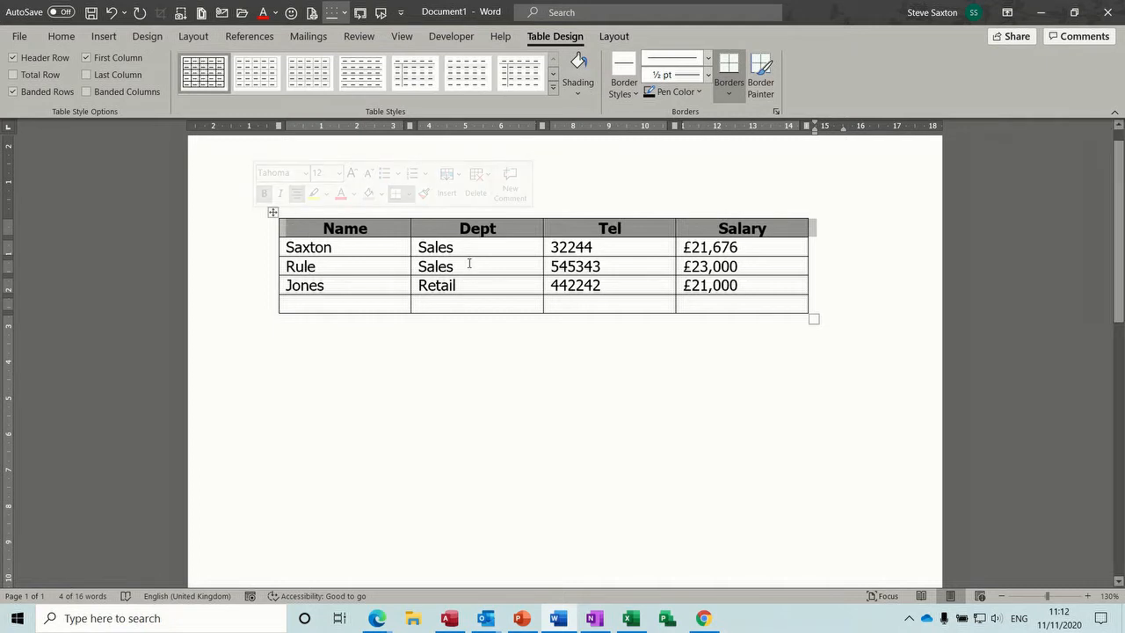
Sort the table in ascending order by Name, then Dept, then Salary, treating the first row as a header
left_click(367, 249)
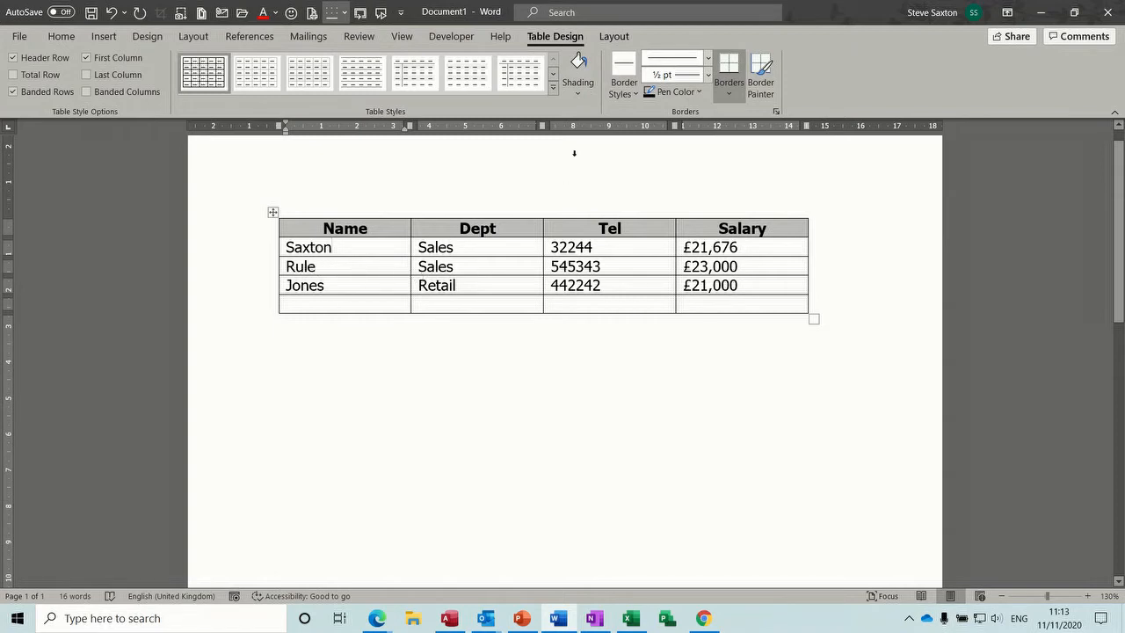
left_click(613, 38)
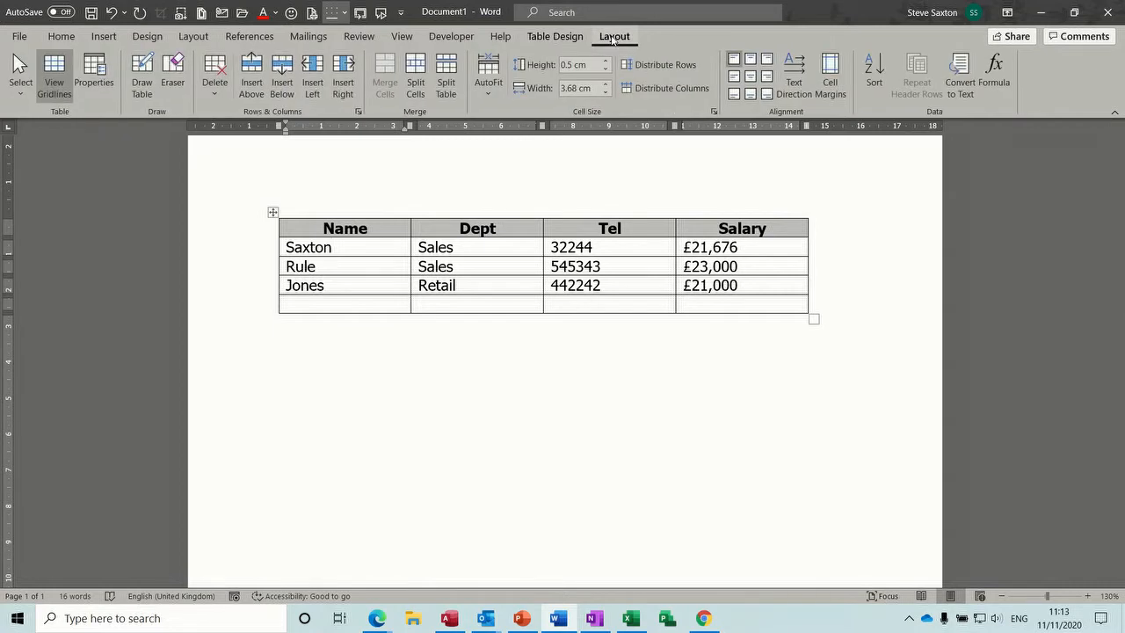
left_click(871, 80)
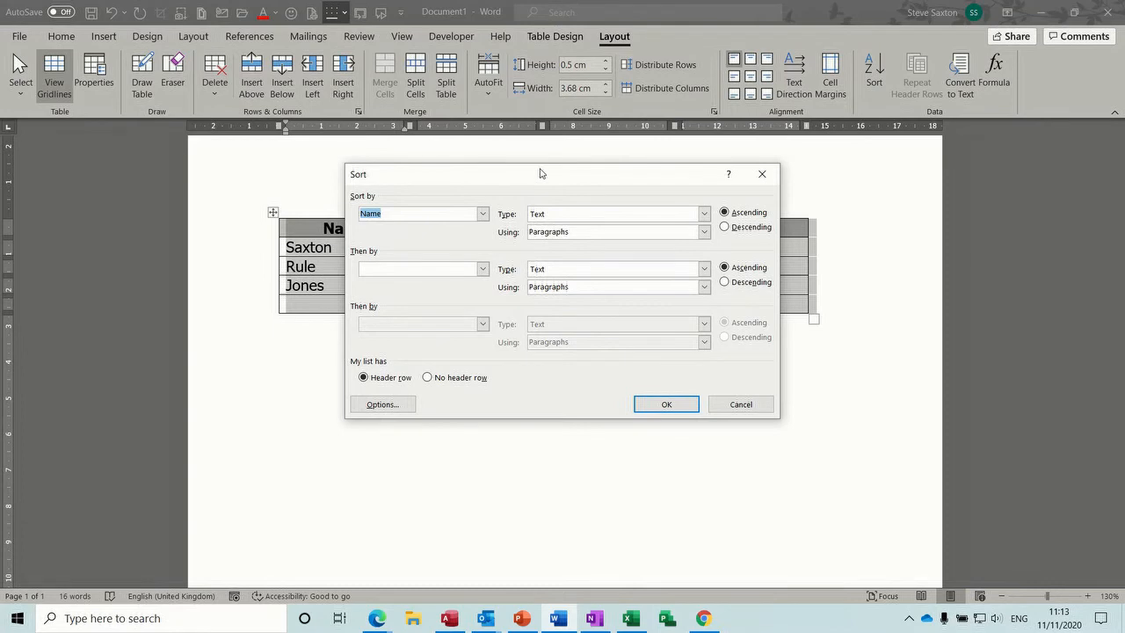
left_click_drag(540, 180, 709, 232)
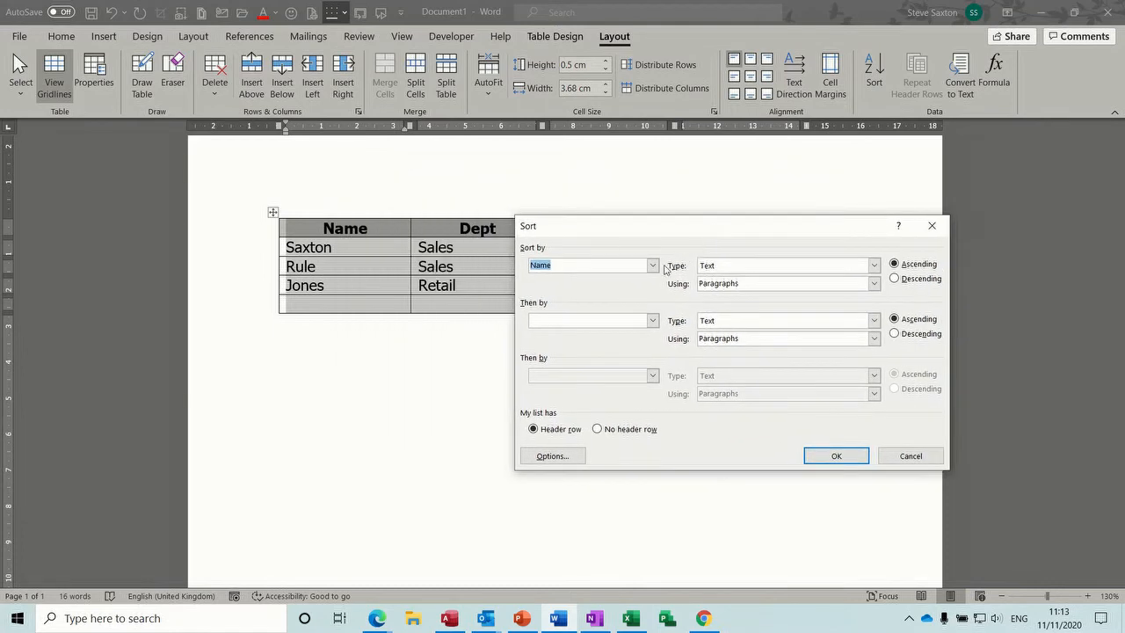
left_click(654, 265)
left_click(654, 266)
left_click(653, 320)
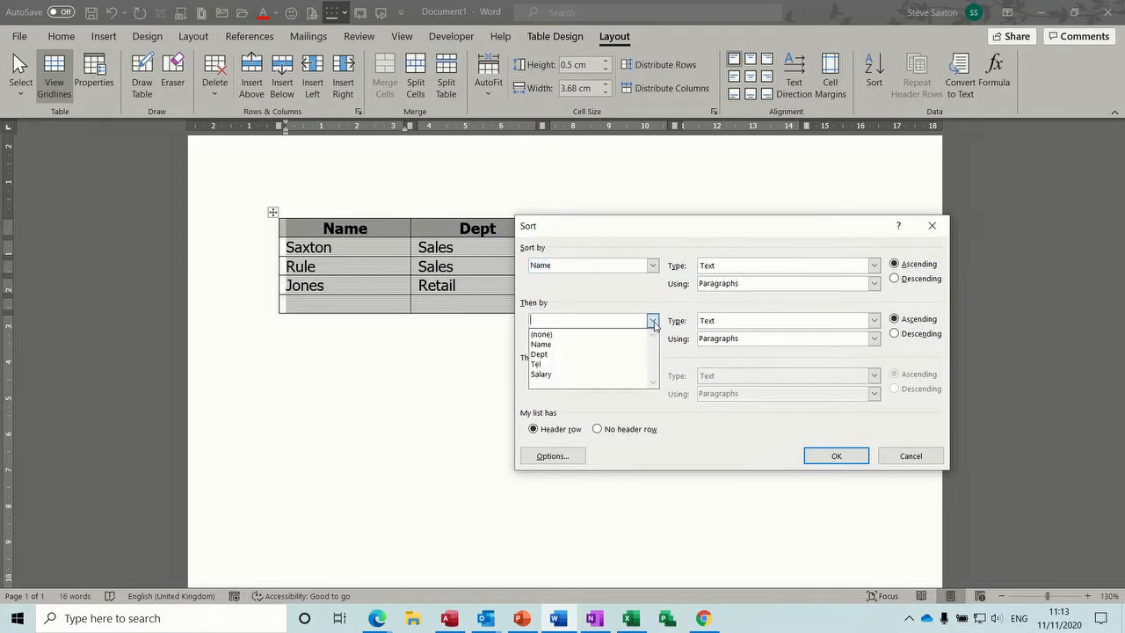
left_click(616, 355)
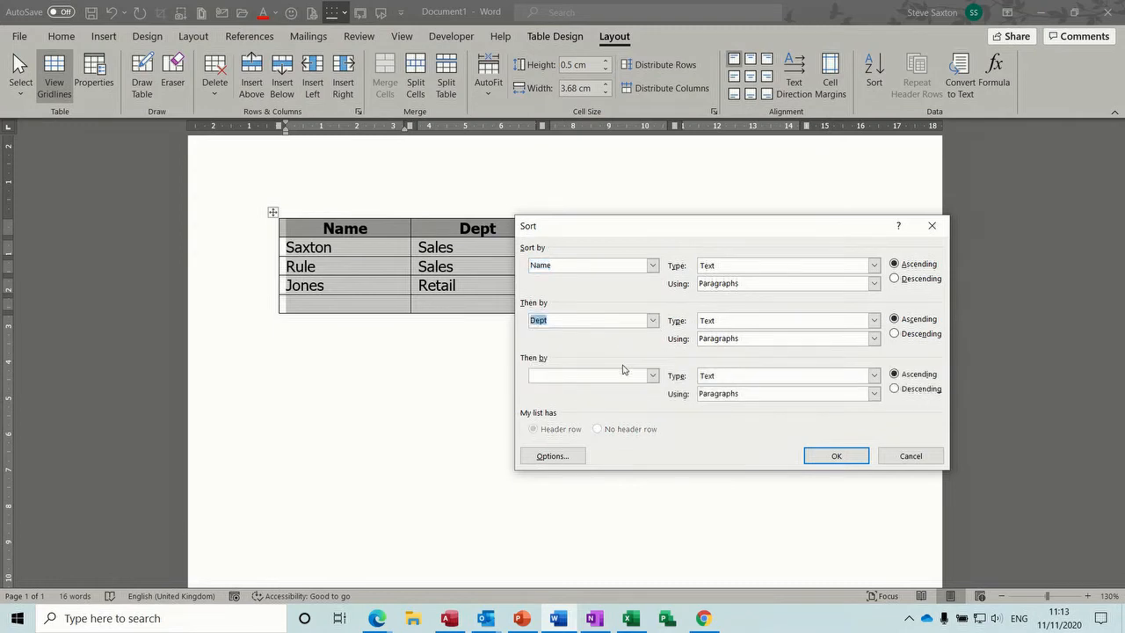
left_click(652, 376)
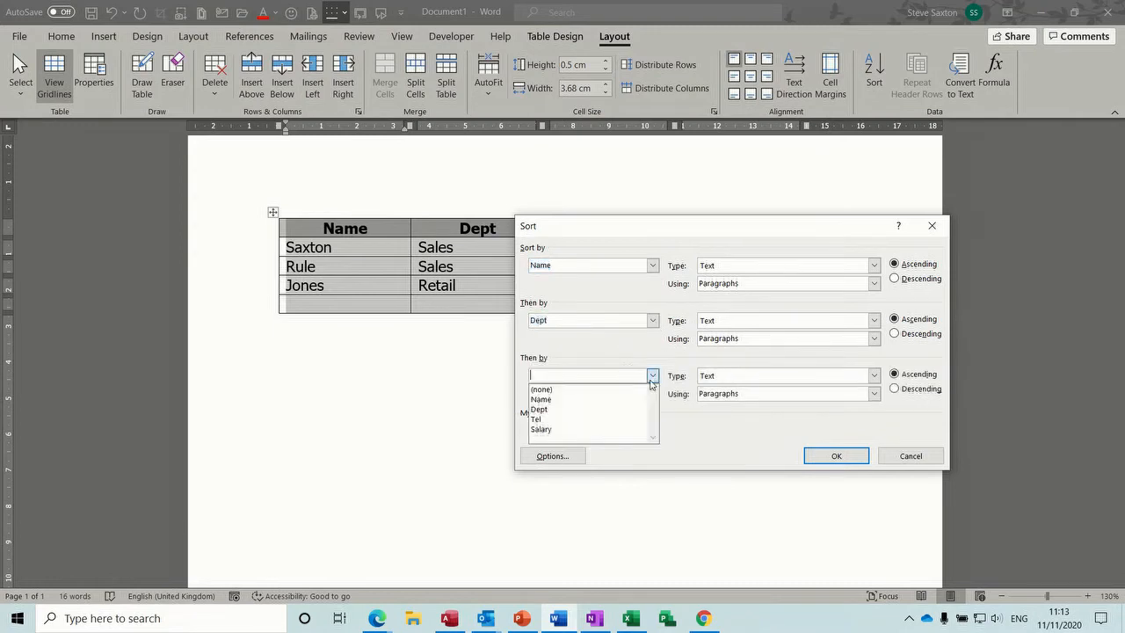
left_click(614, 430)
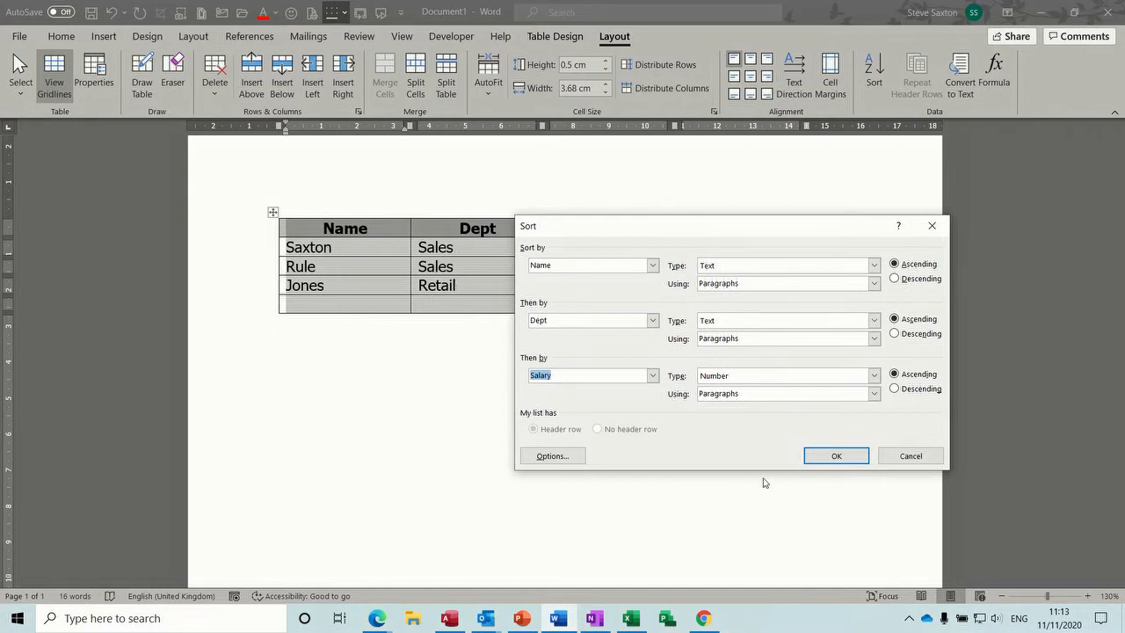
left_click(832, 458)
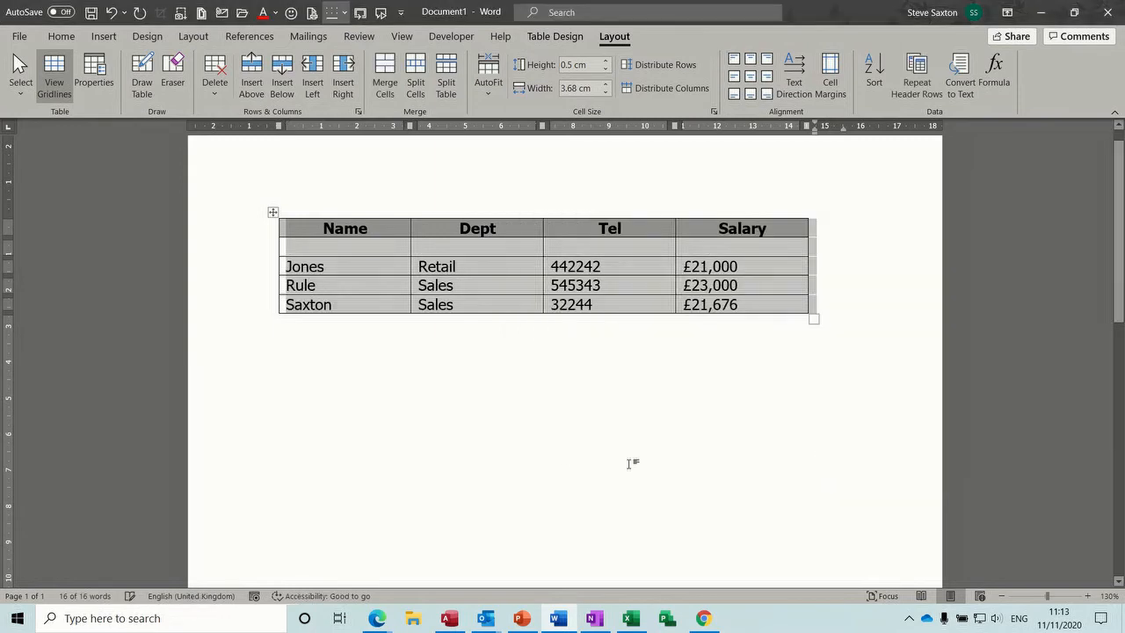
Delete the empty row directly below the header row
left_click(250, 247)
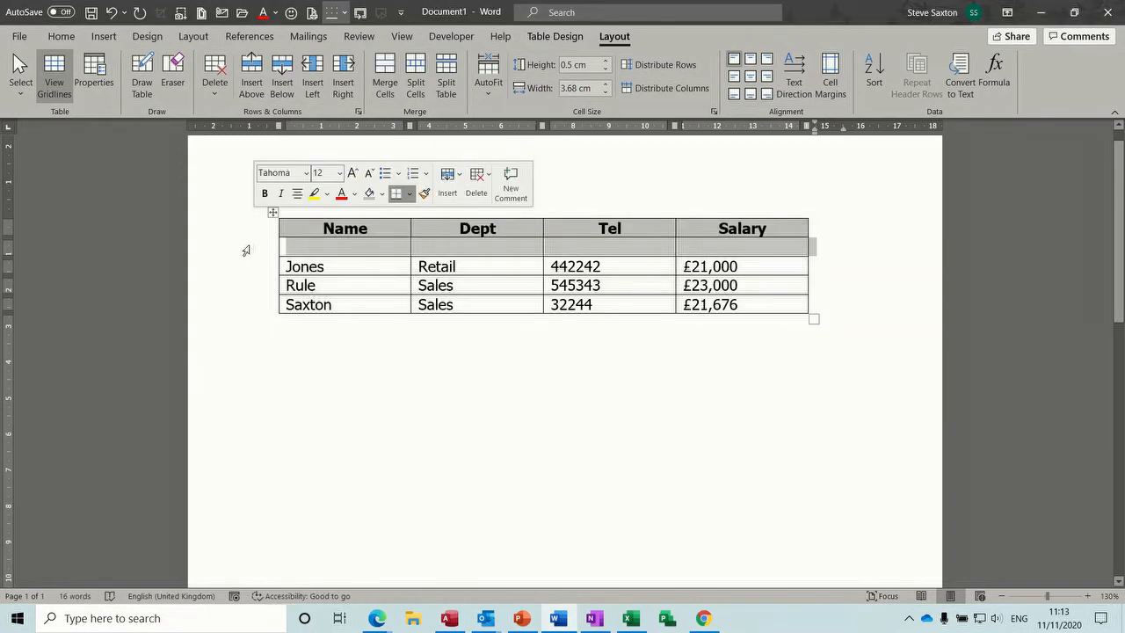
right_click(247, 249)
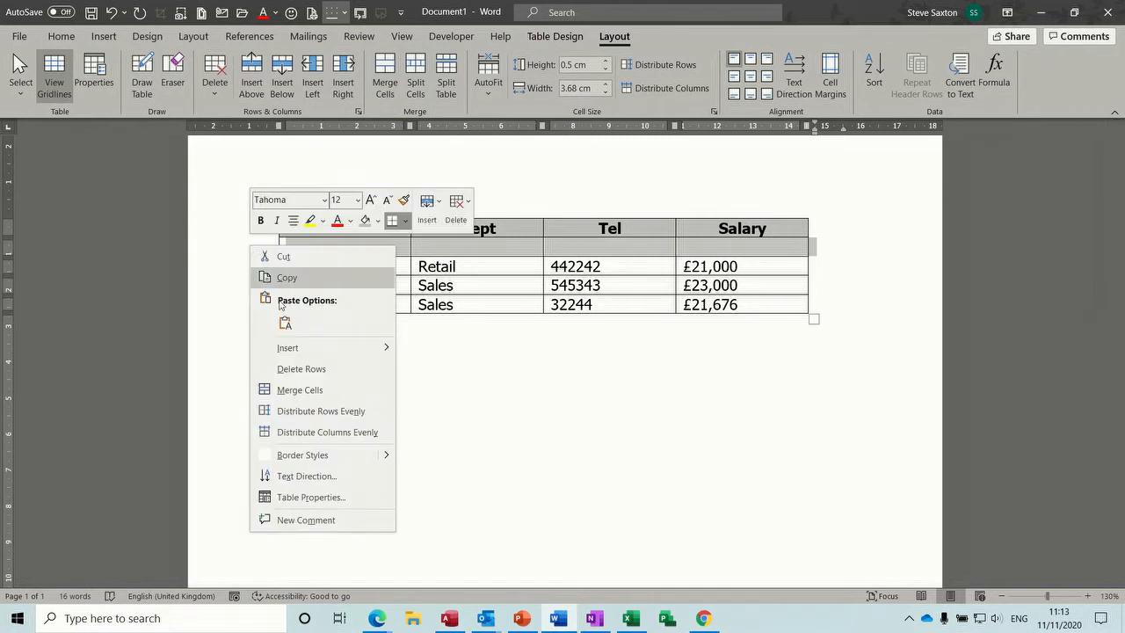
left_click(445, 381)
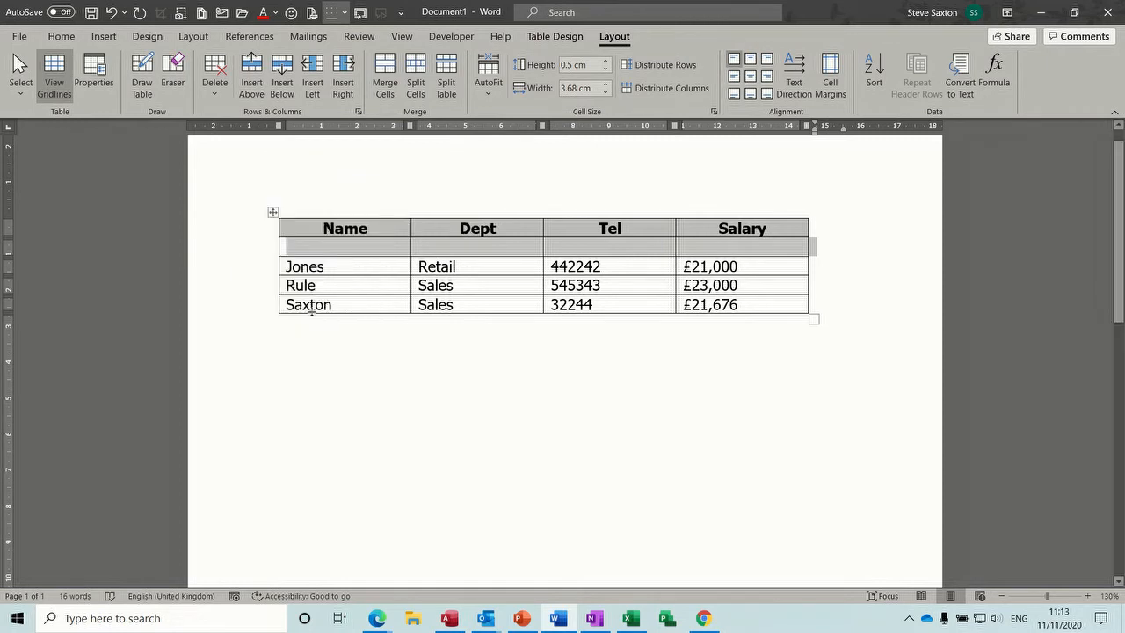
right_click(228, 248)
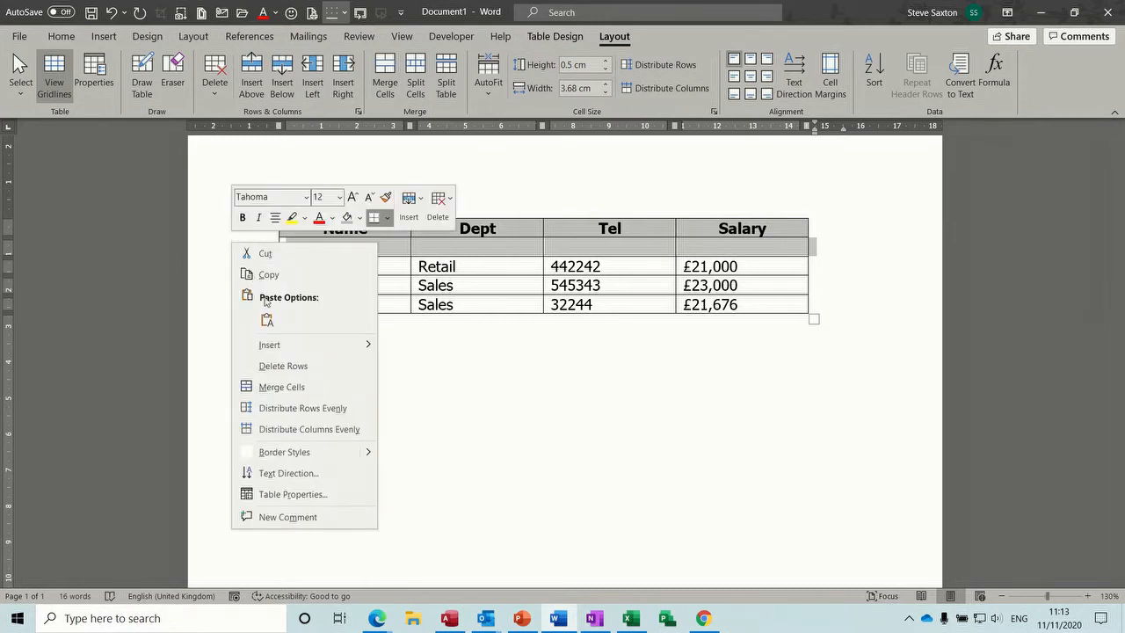
left_click(283, 363)
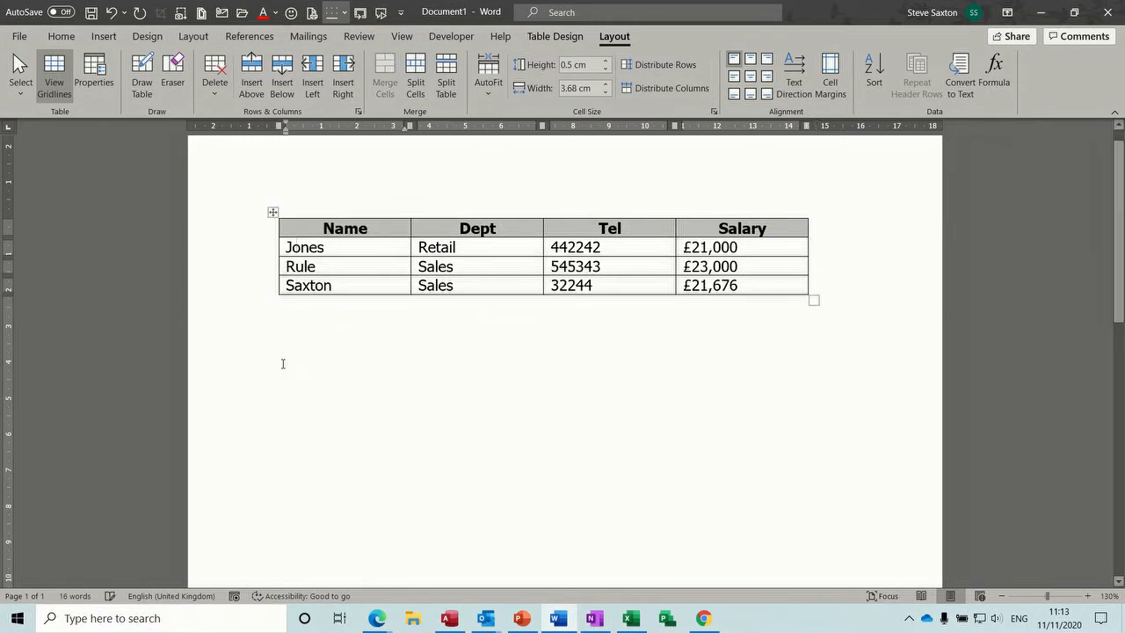
Insert an empty row between the header row and the first employee's row, and try out text entry in its first cell
left_click(373, 282)
mouse_move(275, 242)
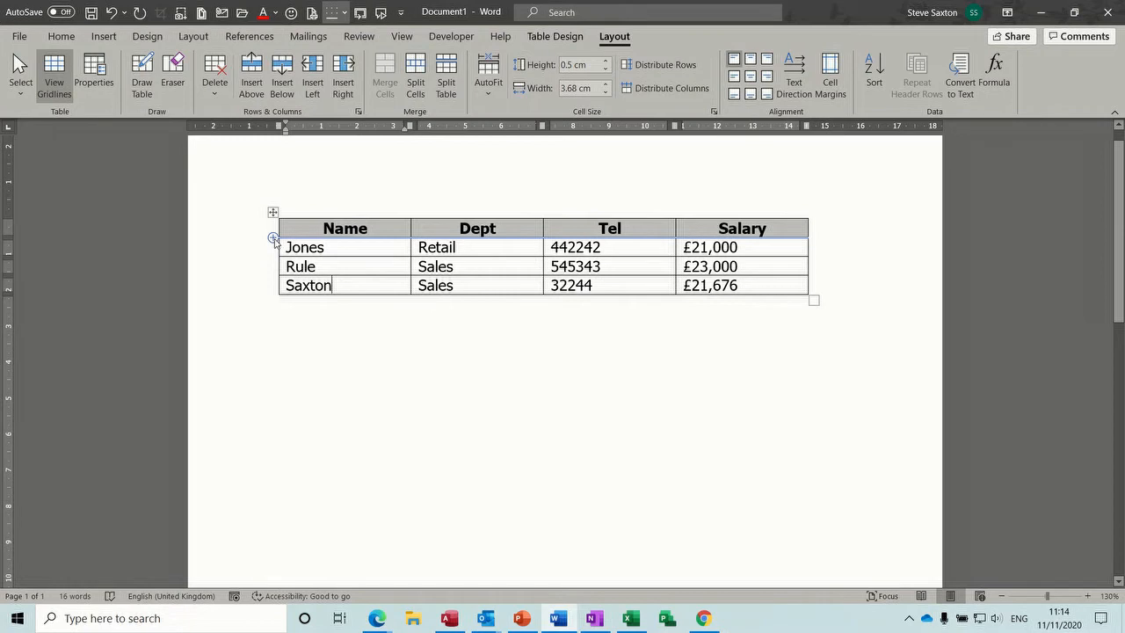
left_click(274, 237)
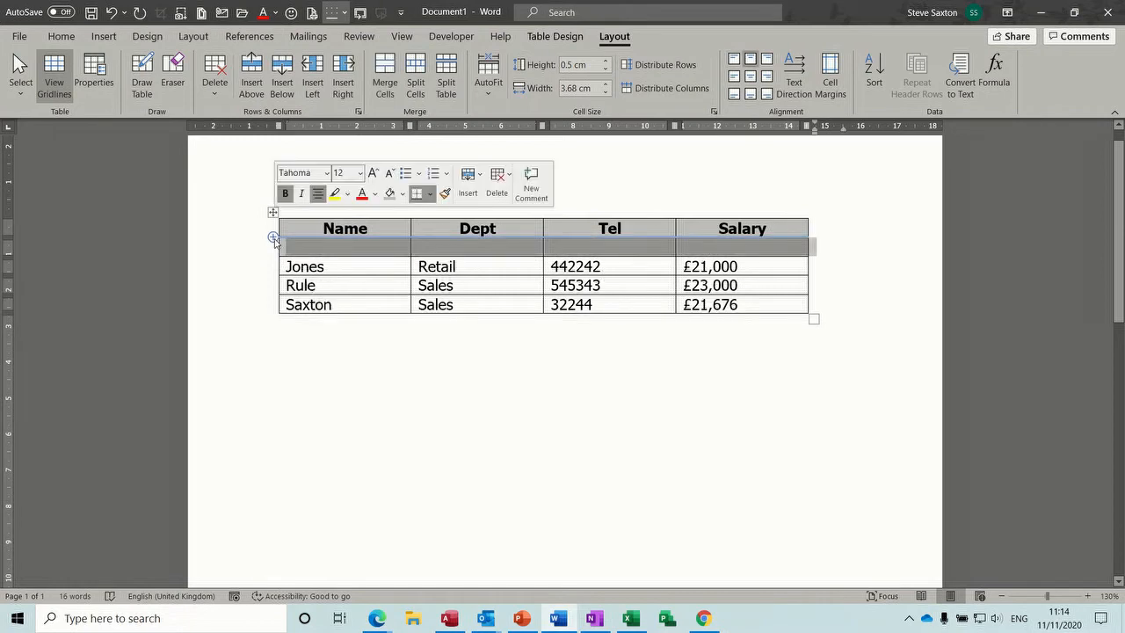
left_click(360, 249)
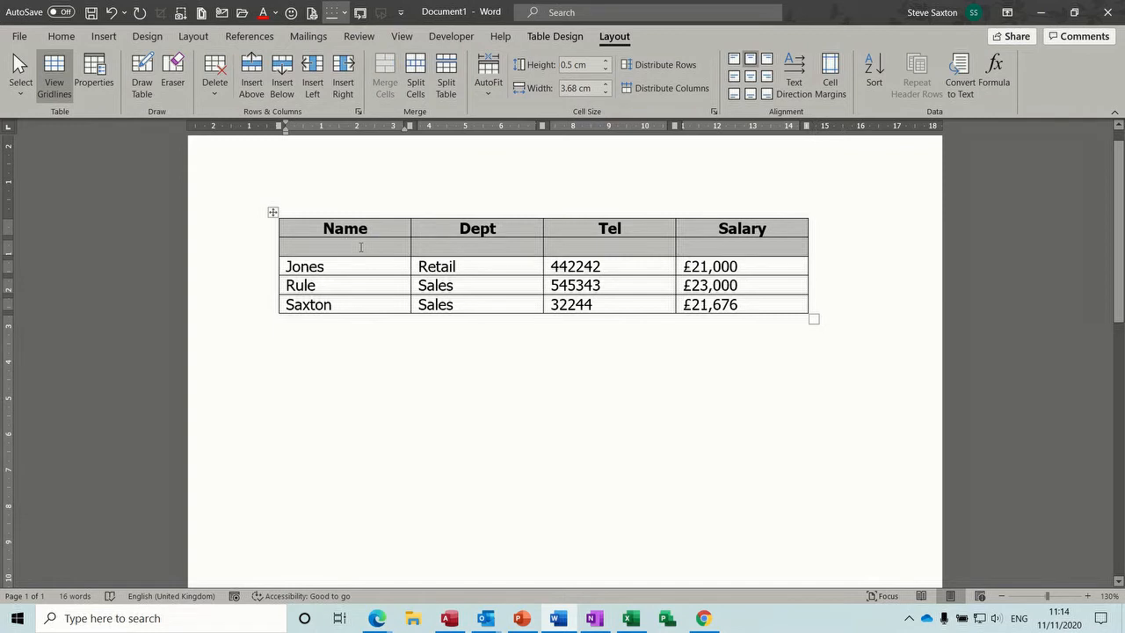
type("f")
key("BackSpace")
Remove the newly inserted shaded row beneath the headings
left_click(264, 254)
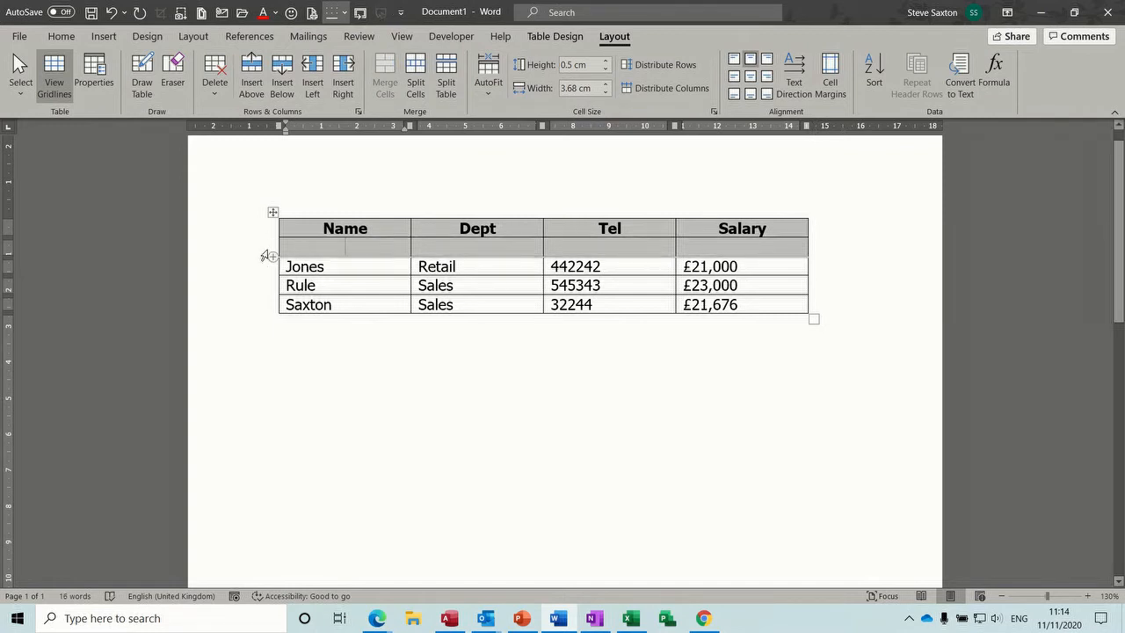
left_click(261, 250)
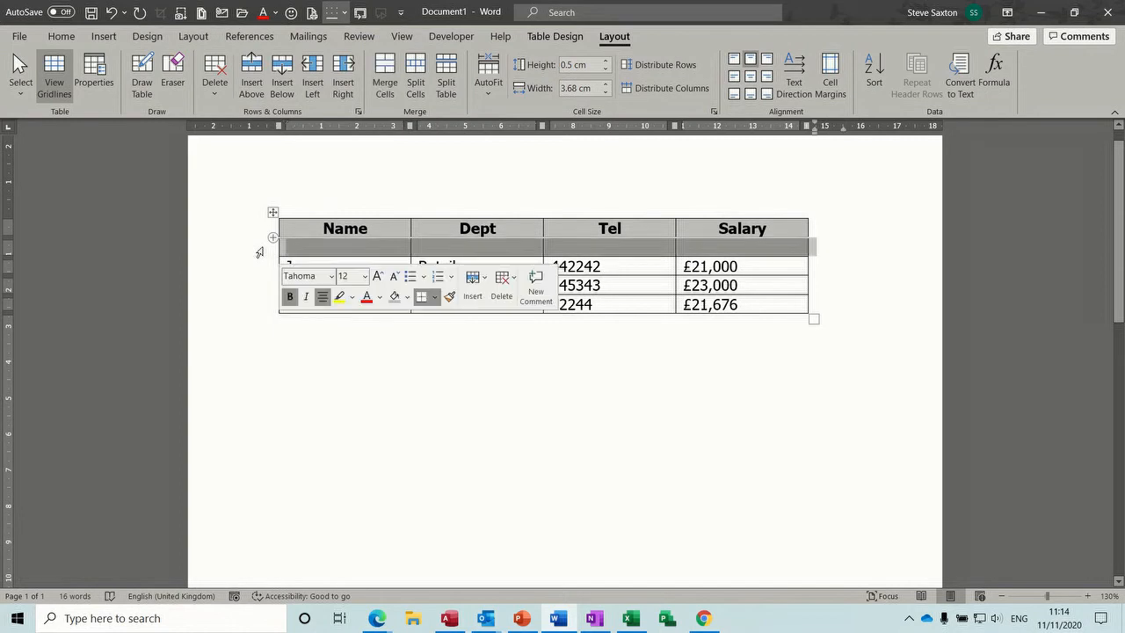
right_click(316, 247)
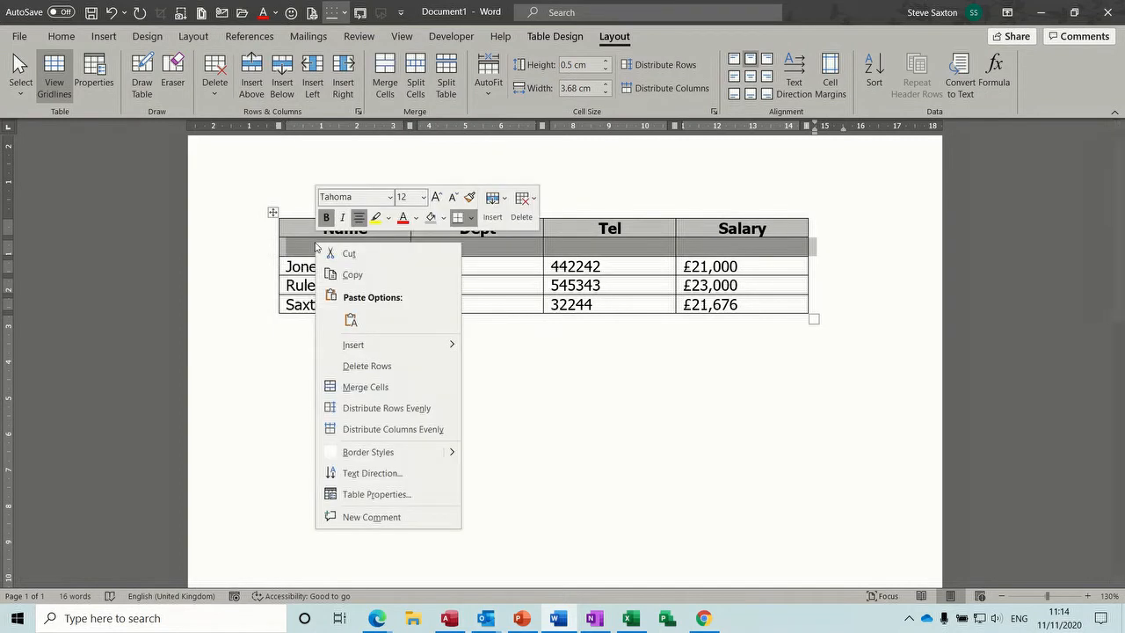
left_click(358, 363)
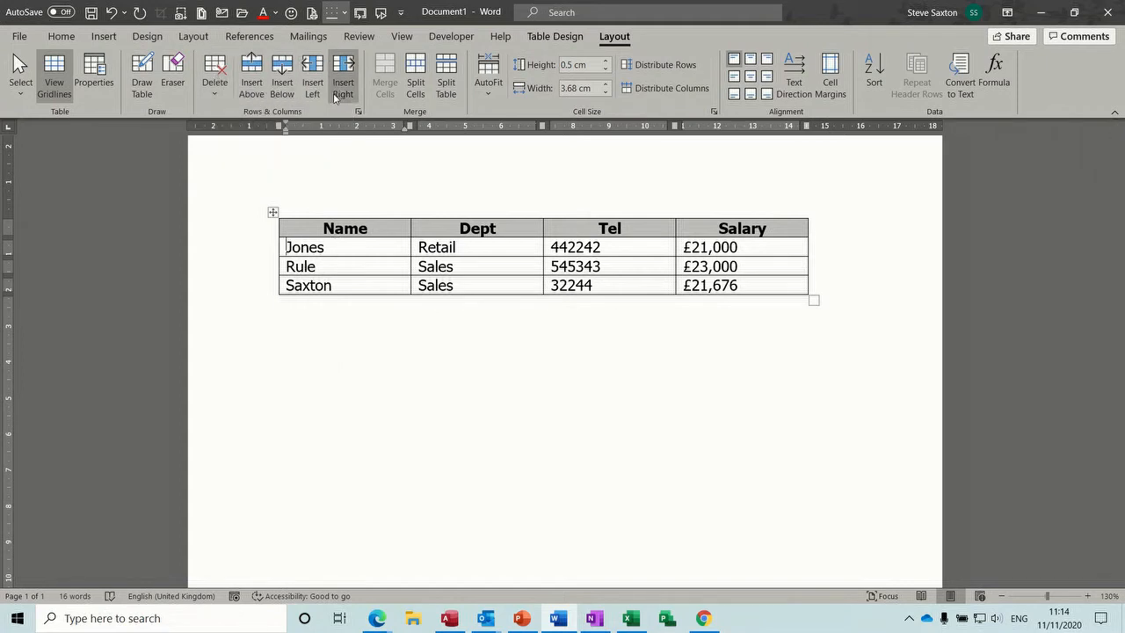
Insert a new row above the header row and place the cursor in its first cell
mouse_move(266, 231)
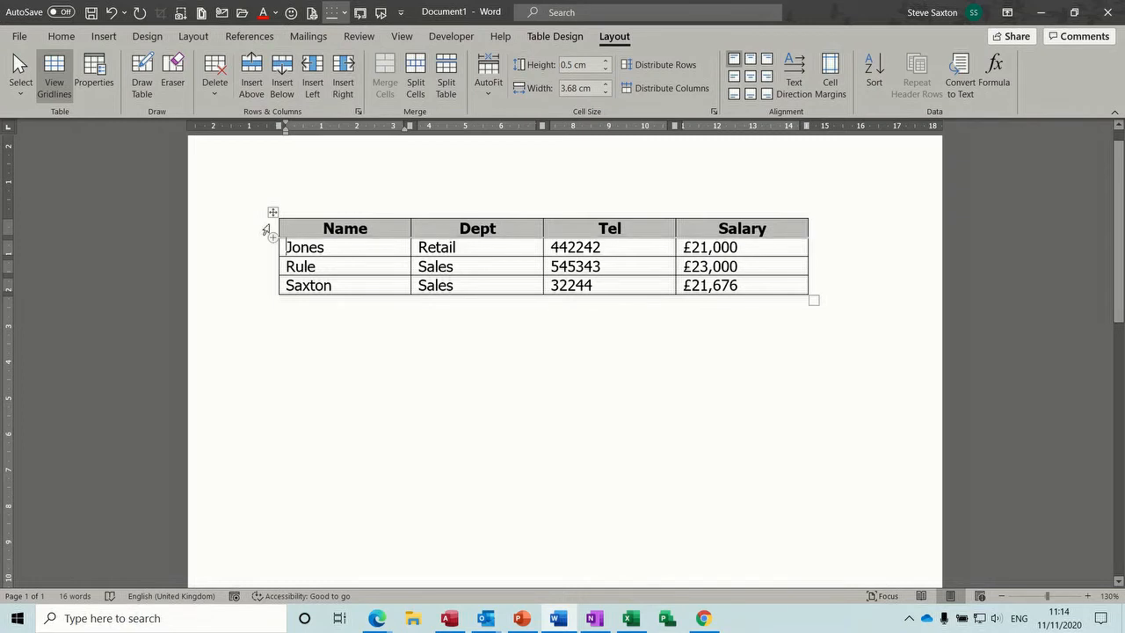
left_click(267, 230)
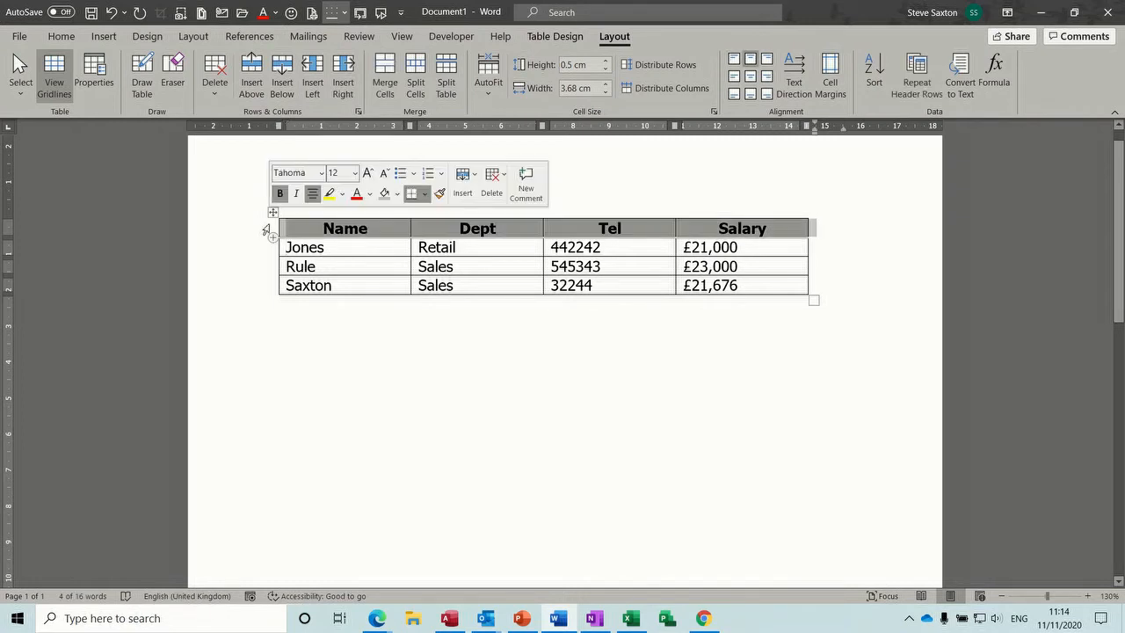
right_click(269, 229)
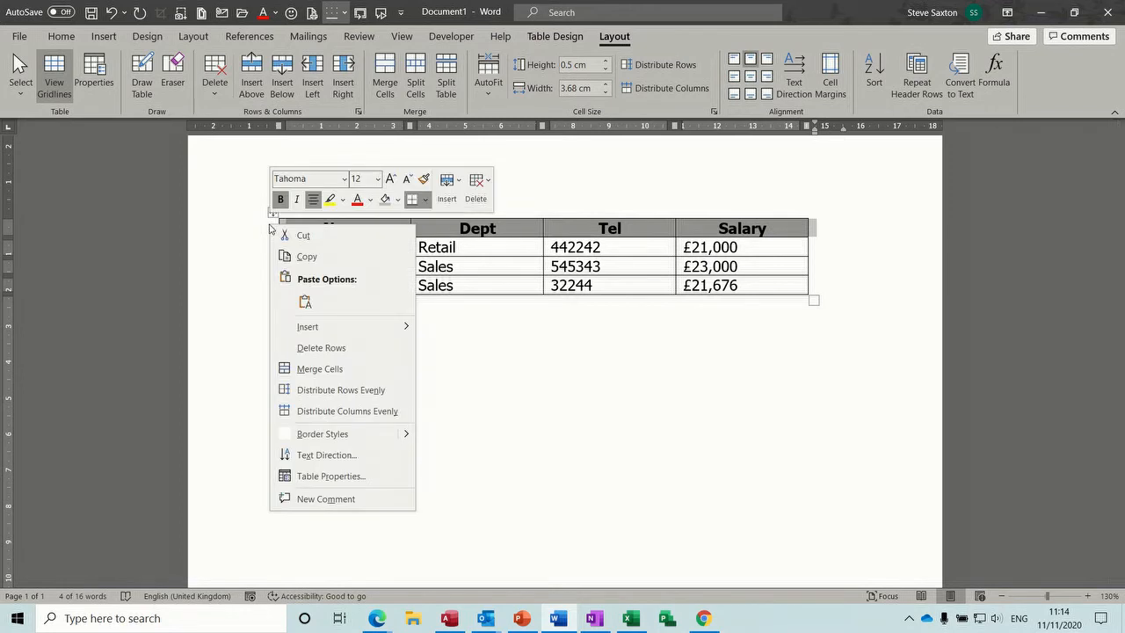
mouse_move(310, 331)
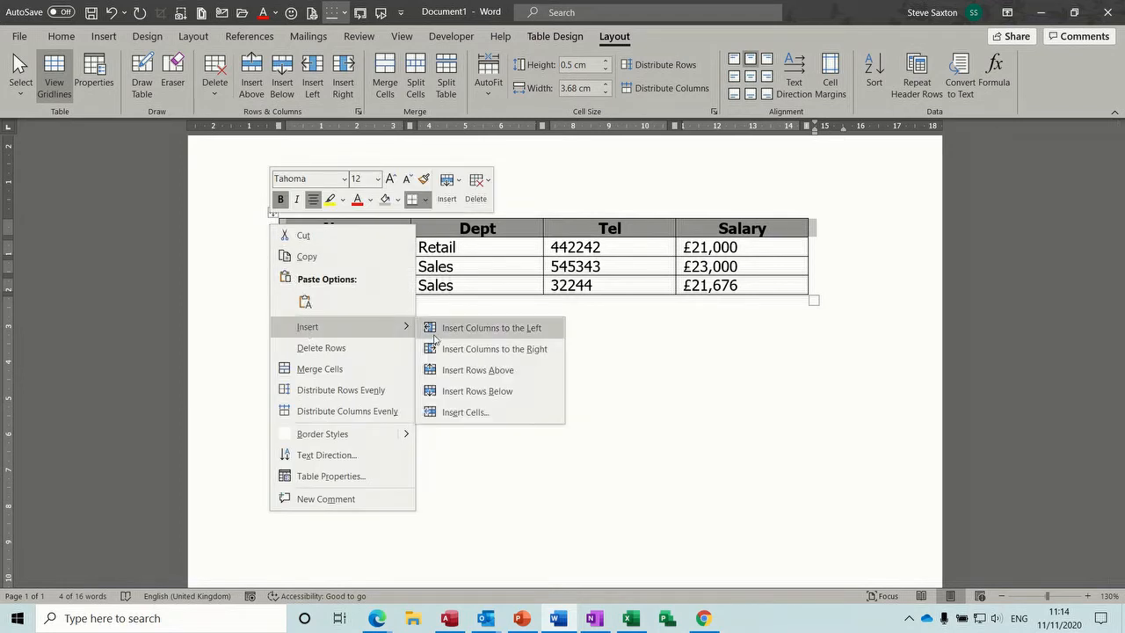
left_click(466, 373)
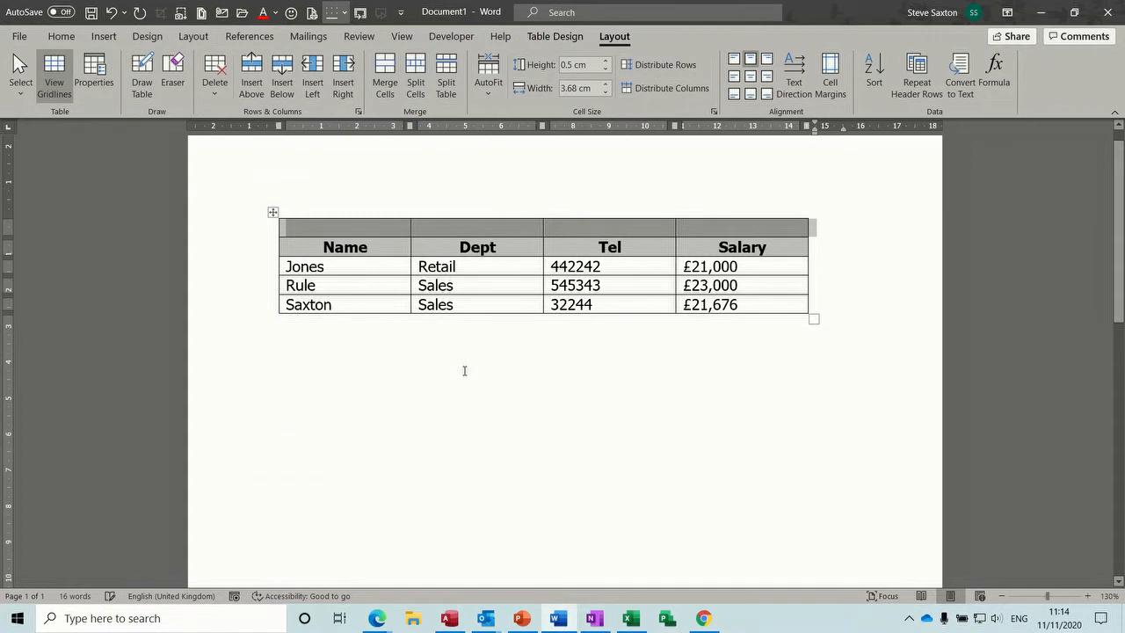
left_click(302, 234)
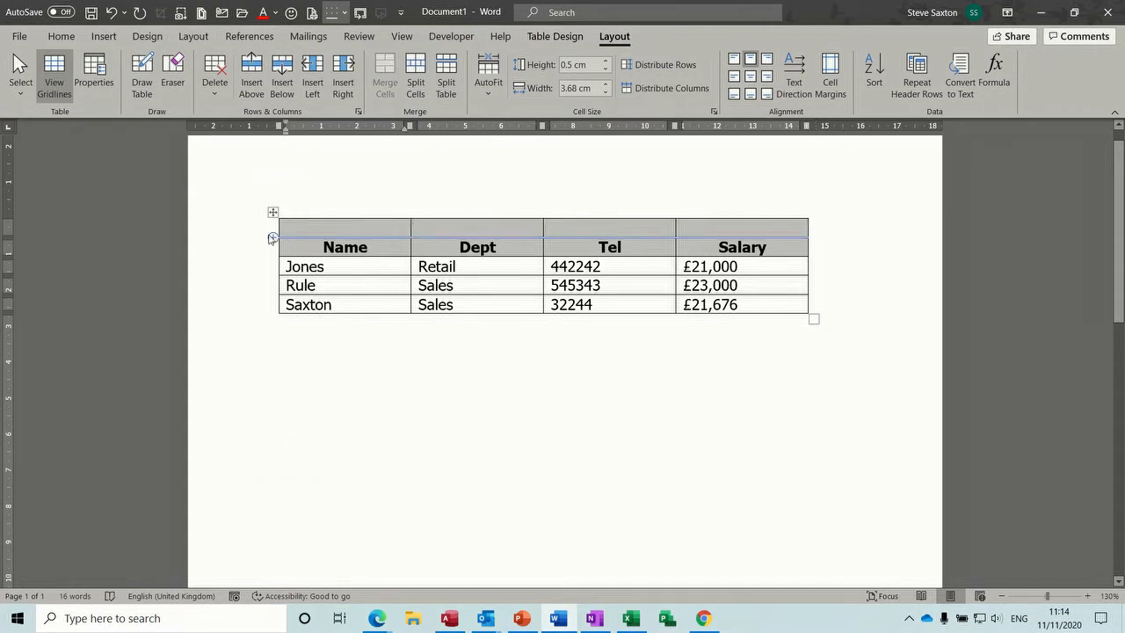
Merge the cells of the empty top row into one and enter the title "Accounts Department" in it
left_click(245, 231)
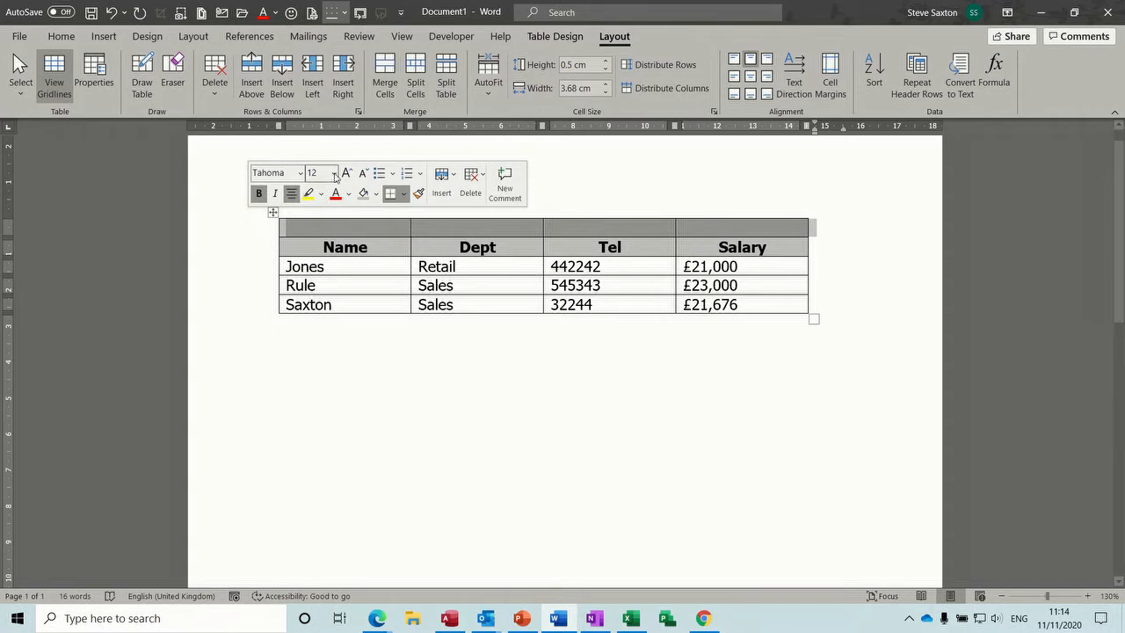
left_click(384, 69)
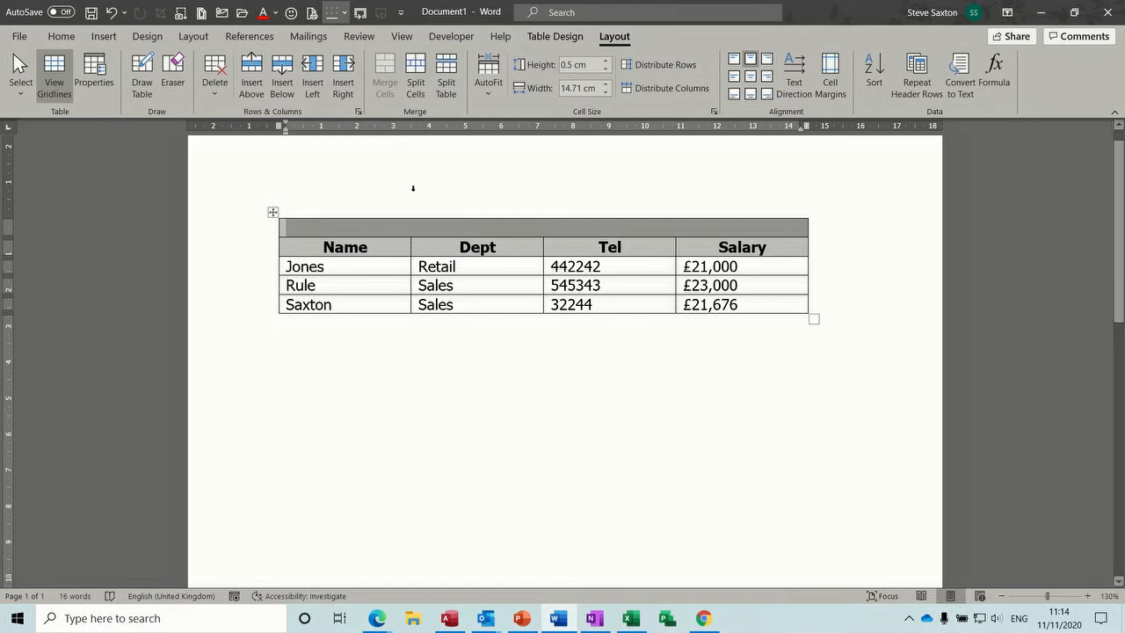
type("Accou")
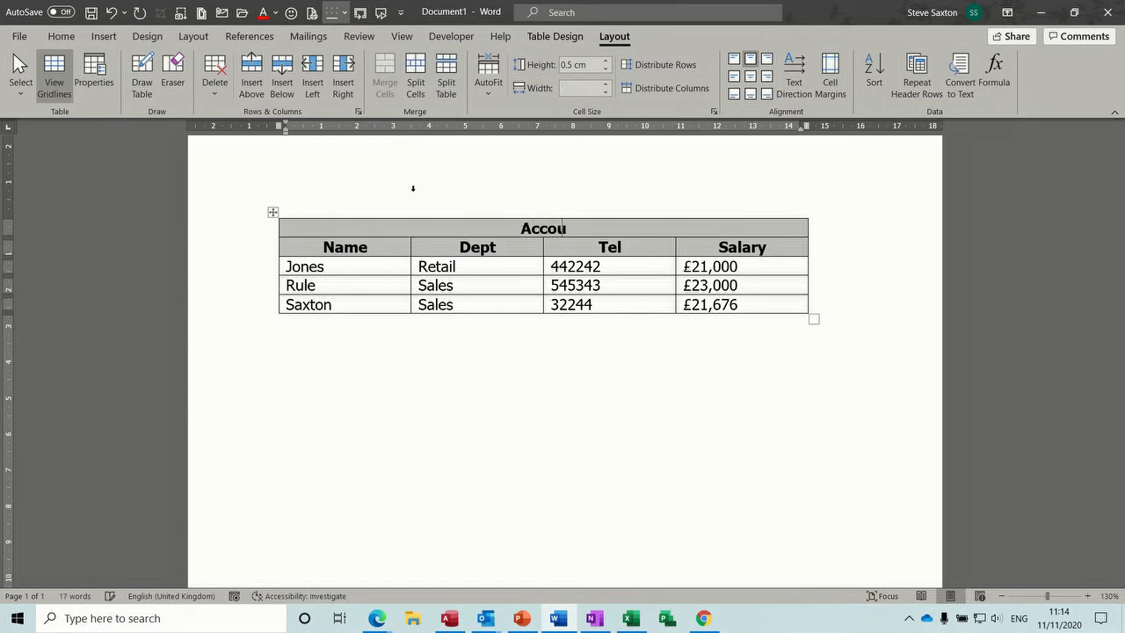
type("nts department")
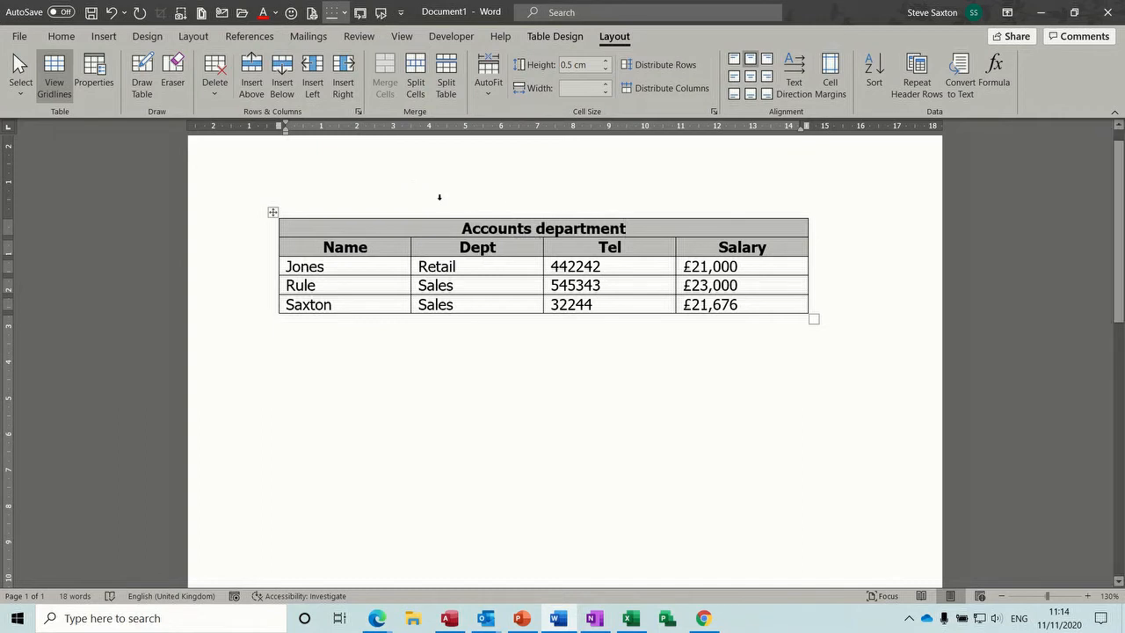
left_click(546, 231)
key("BackSpace")
type("D")
Split the table at the column headings row and add a blank line between the title row and the headings
left_click(520, 252)
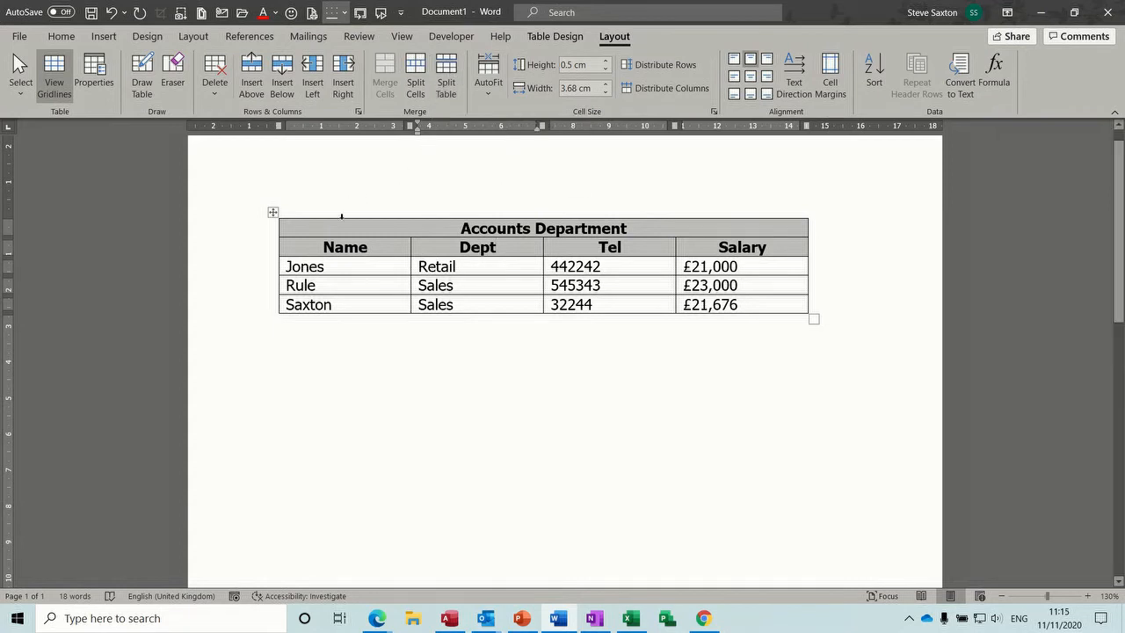
left_click(307, 247)
mouse_move(261, 255)
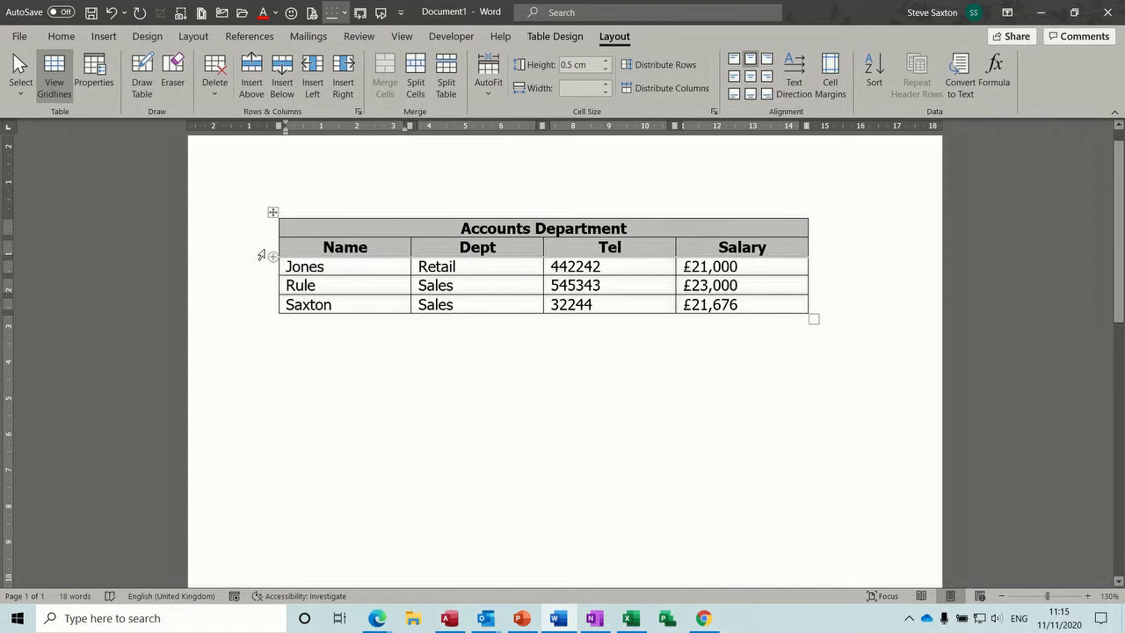
left_click(447, 82)
key("Return")
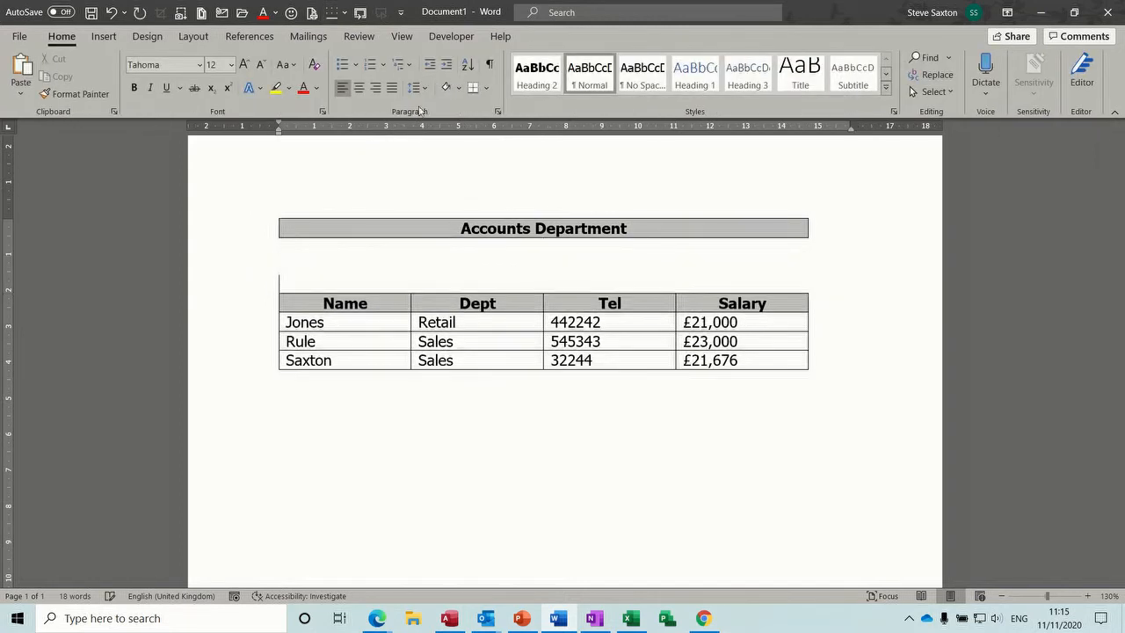
Enter the centred line "Staff Details 2020" between the title row and the column headings
left_click(301, 265)
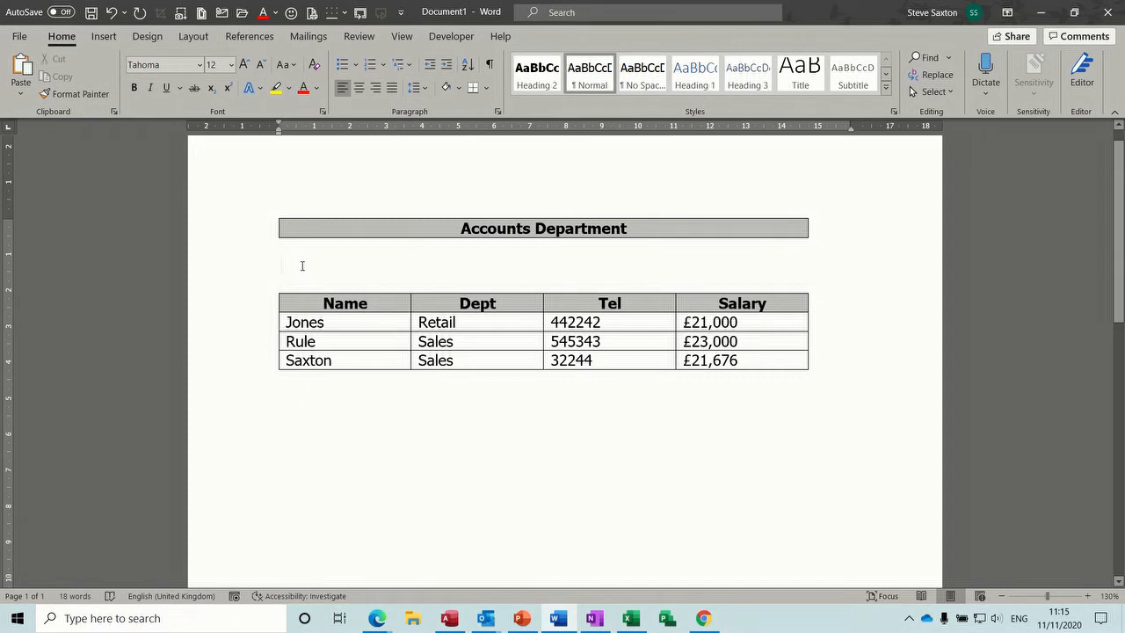
left_click(359, 88)
type("Staff D")
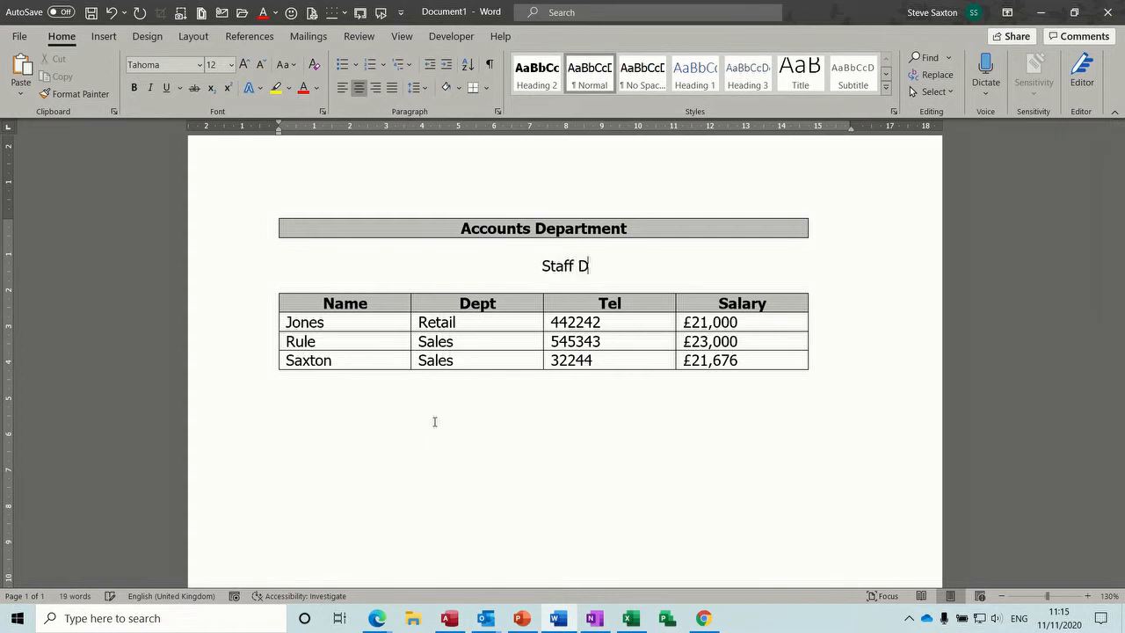
type("etails ")
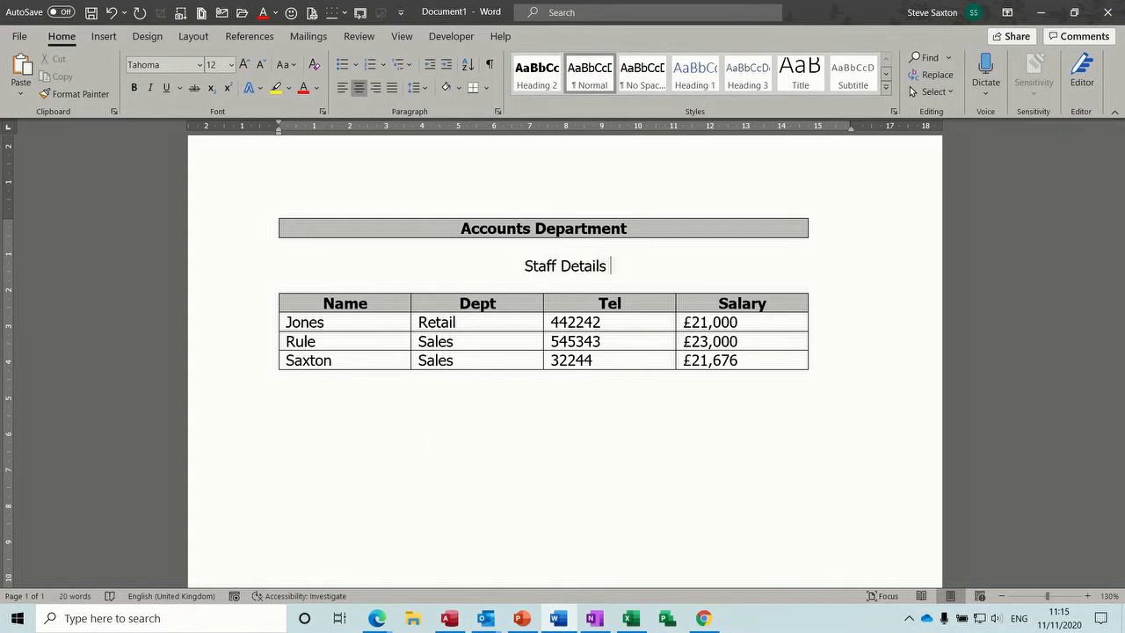
type("2020")
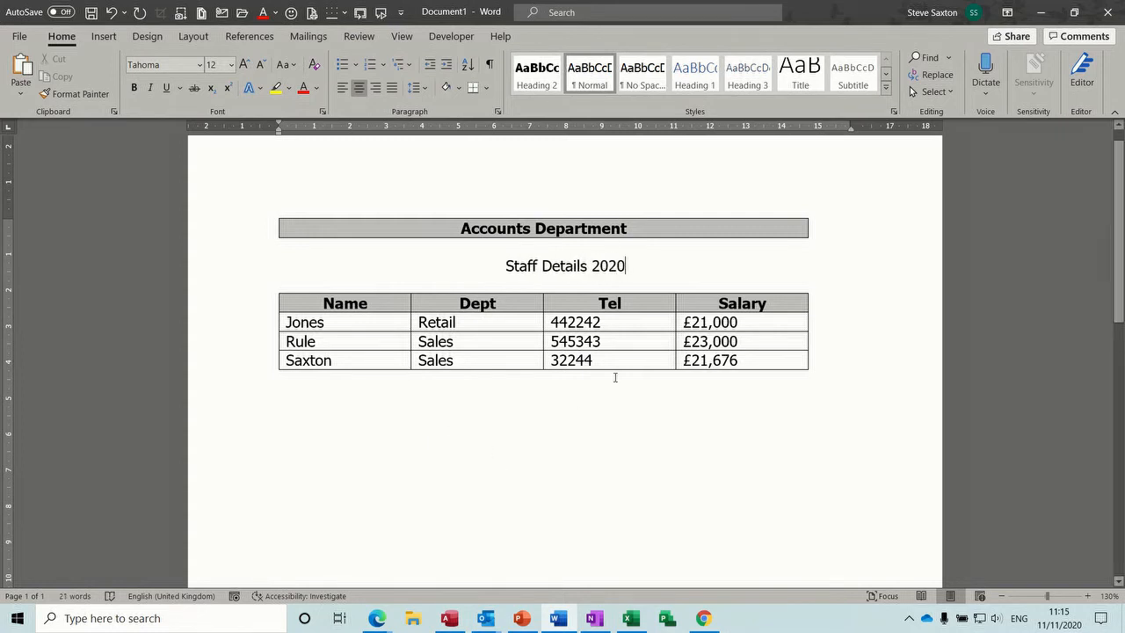
left_click(581, 266)
left_click(797, 225)
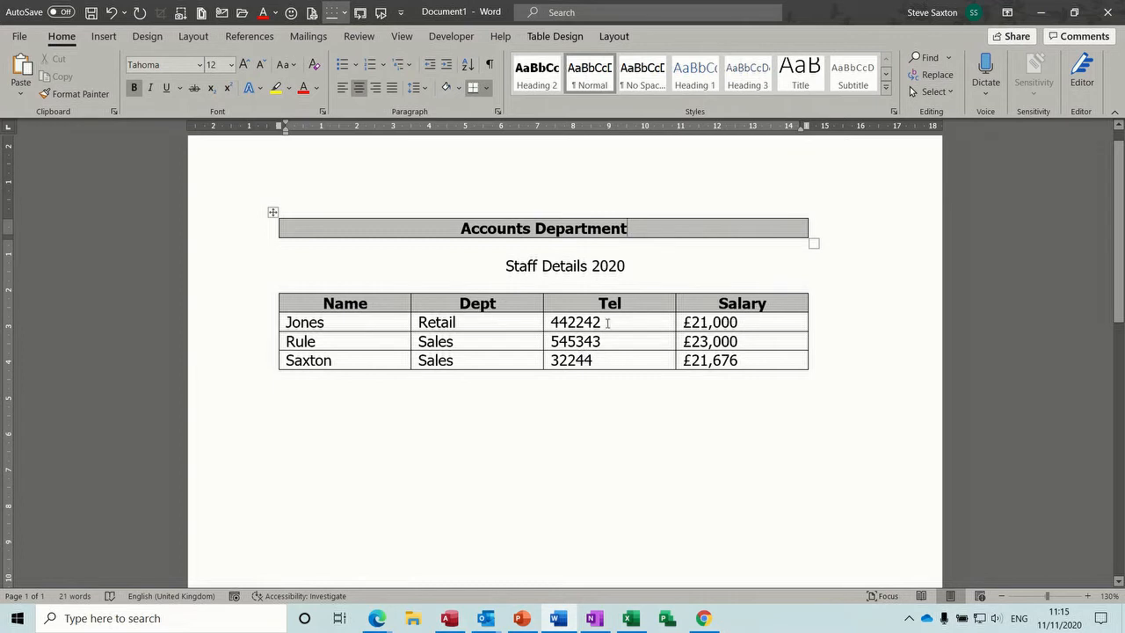
left_click(756, 358)
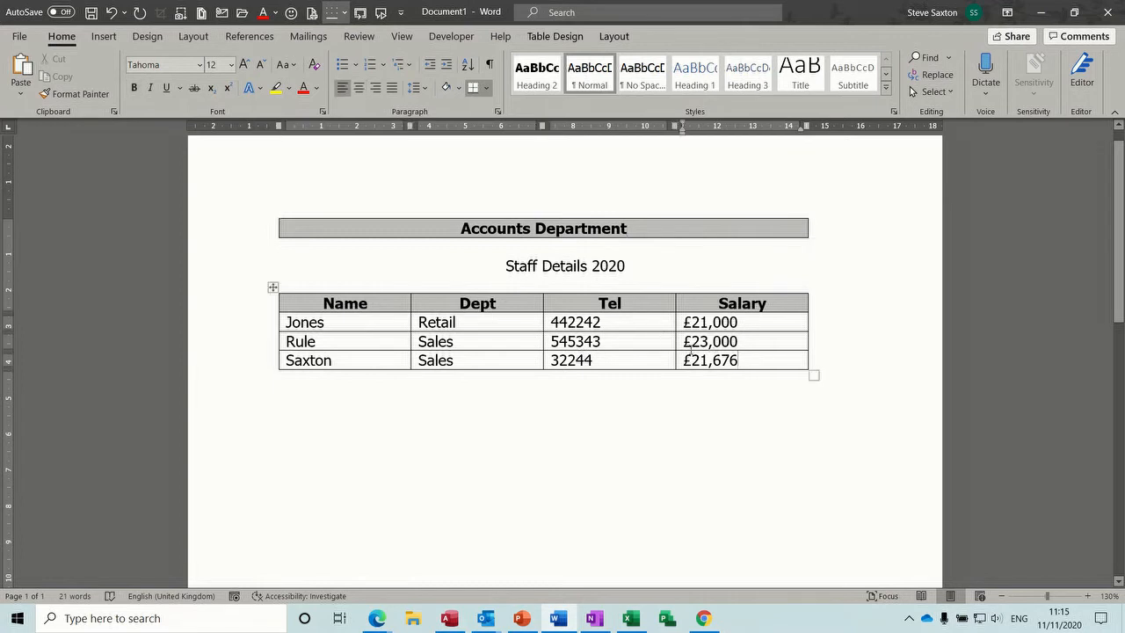
left_click(254, 304)
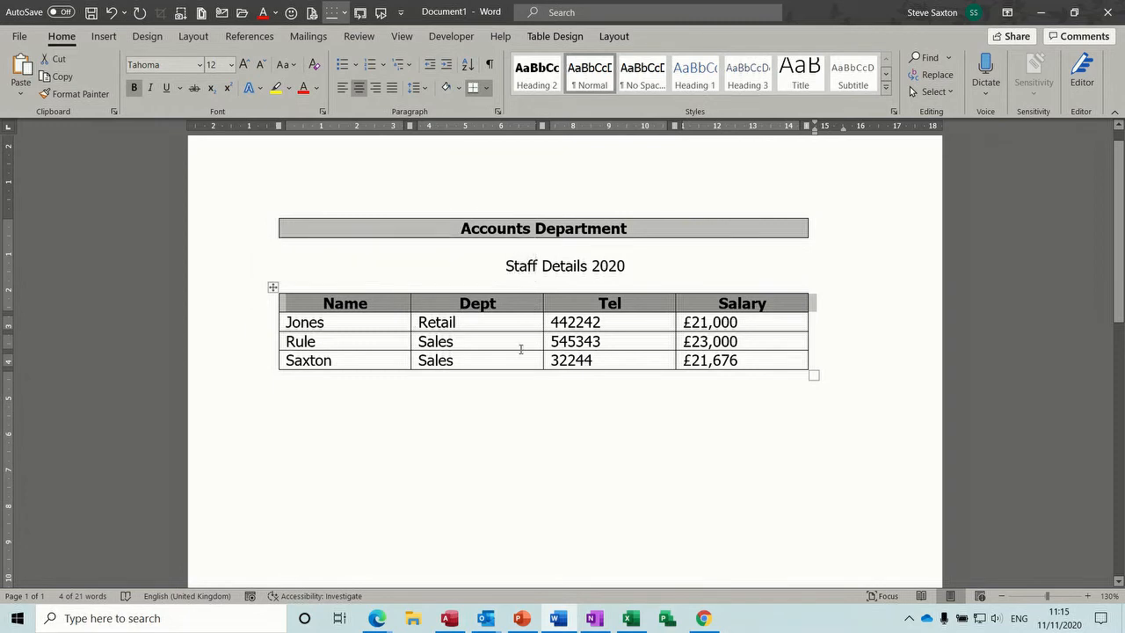
Append many empty rows below the last employee's row so that the table fills most of the page
left_click(766, 359)
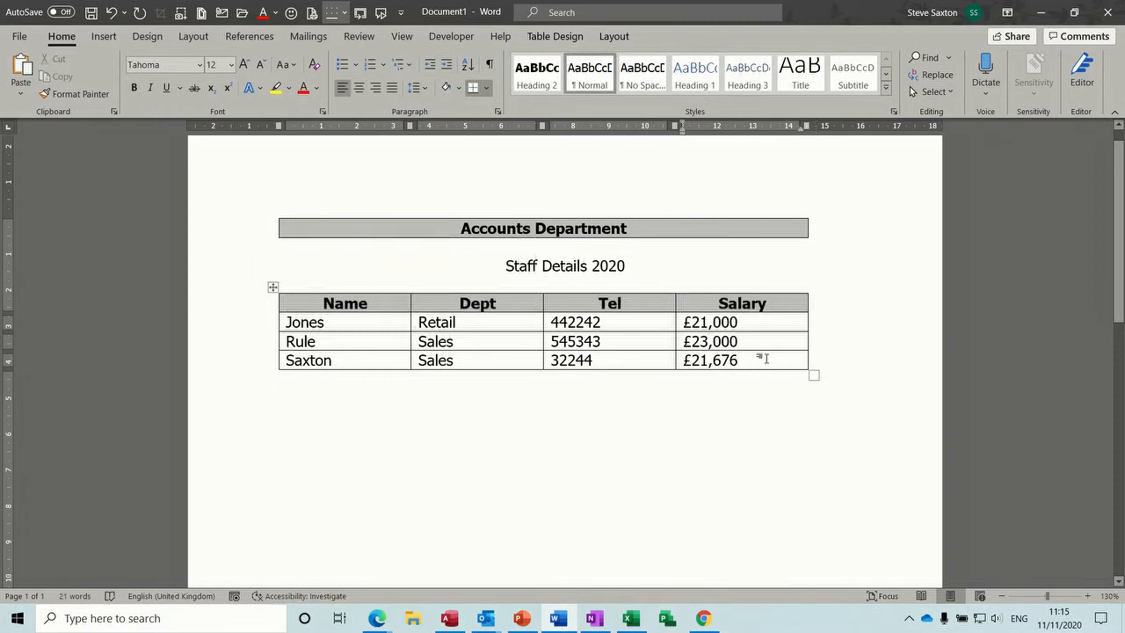
key("Tab")
key("Tab")
key("Tab")
key("Tab")
key("Tab")
key("Tab")
key("Tab")
key("Tab")
key("Tab")
key("Tab")
key("Tab")
key("Tab")
key("Tab")
key("Tab")
key("Tab")
key("Tab")
key("Tab")
key("Tab")
key("Tab")
key("Tab")
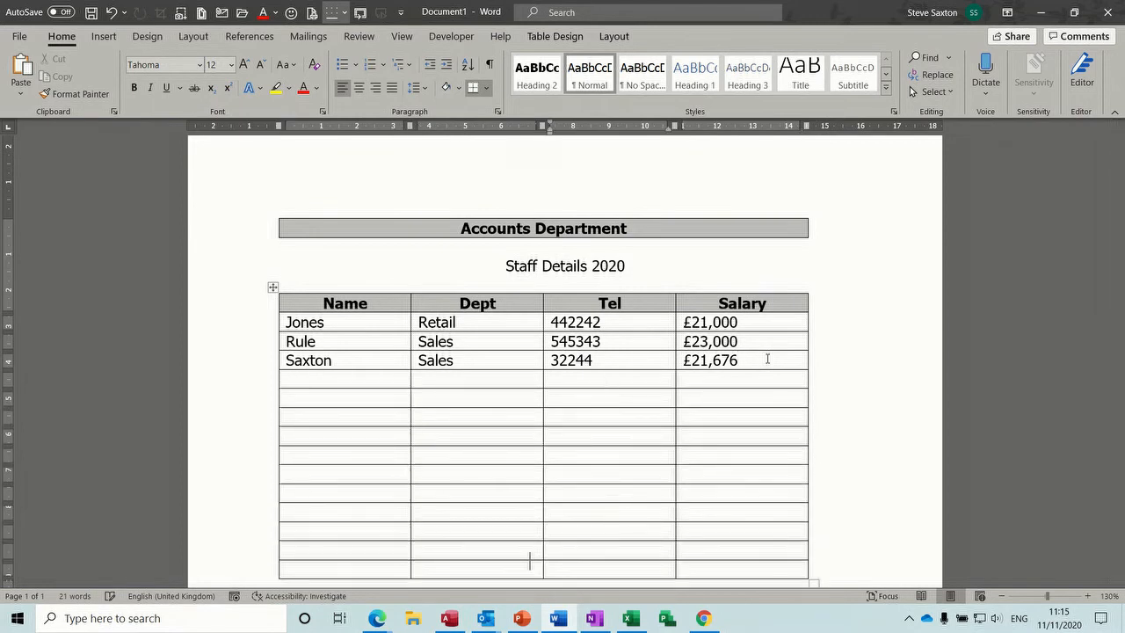
key("Tab")
key("Tab")
key("Tab")
key("Tab")
key("Tab")
key("Tab")
key("Tab")
key("Tab")
key("Tab")
key("Tab")
key("Tab")
key("Tab")
key("Tab")
key("Tab")
key("Tab")
key("Tab")
key("Tab")
key("Tab")
key("Tab")
key("Tab")
key("Tab")
key("Tab")
key("Tab")
key("Tab")
key("Tab")
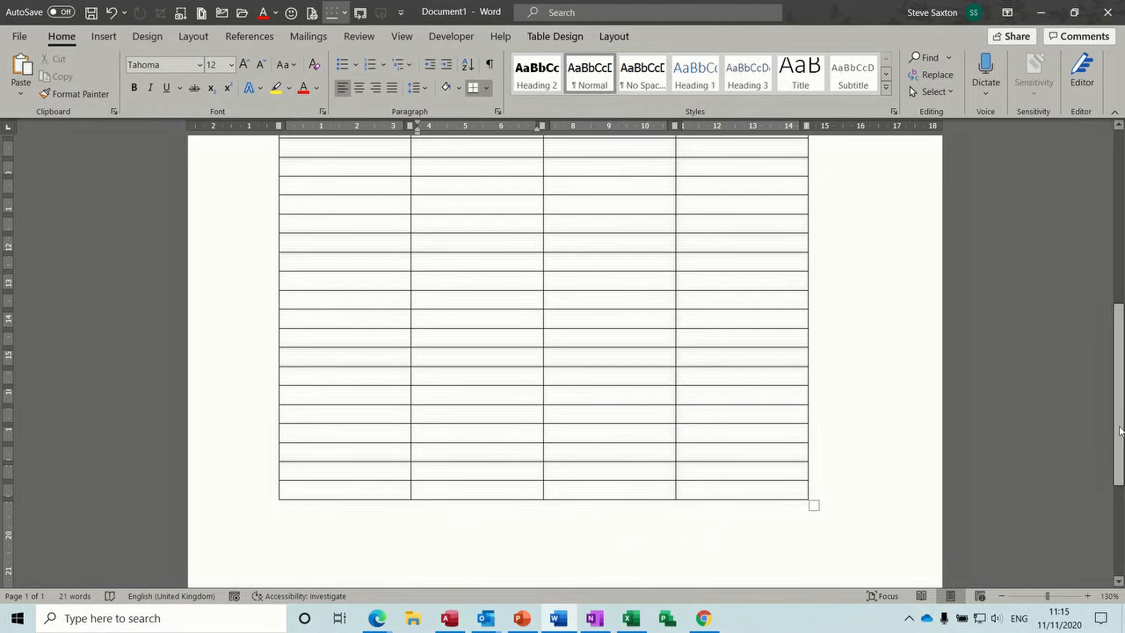
Set the column headings row to repeat as a header row on every page
left_click_drag(1120, 430, 1120, 264)
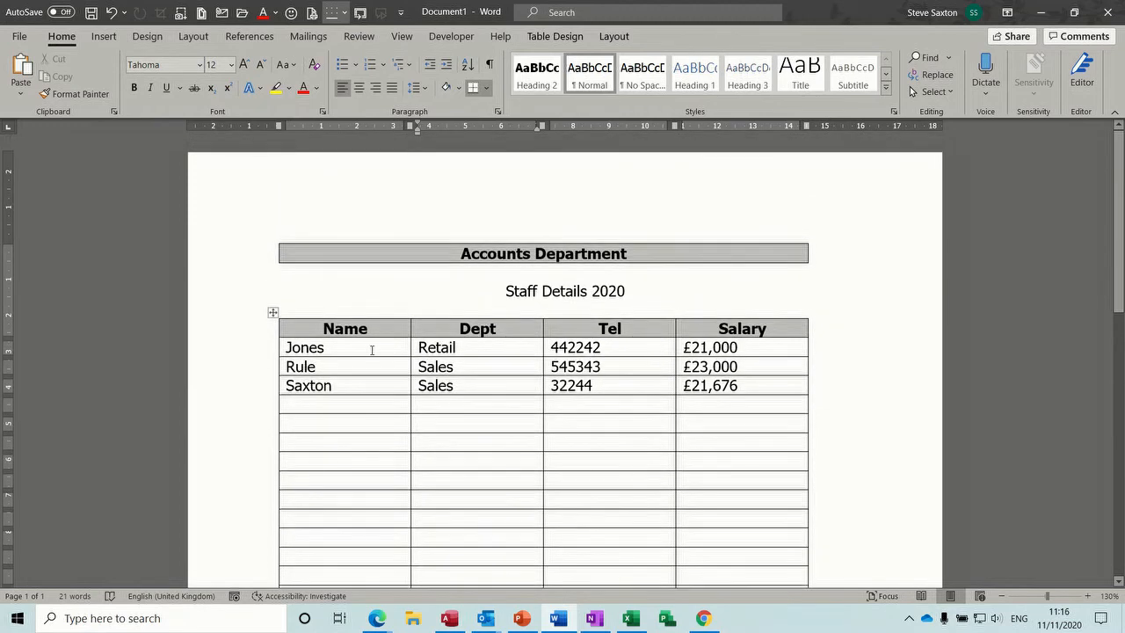
left_click(257, 329)
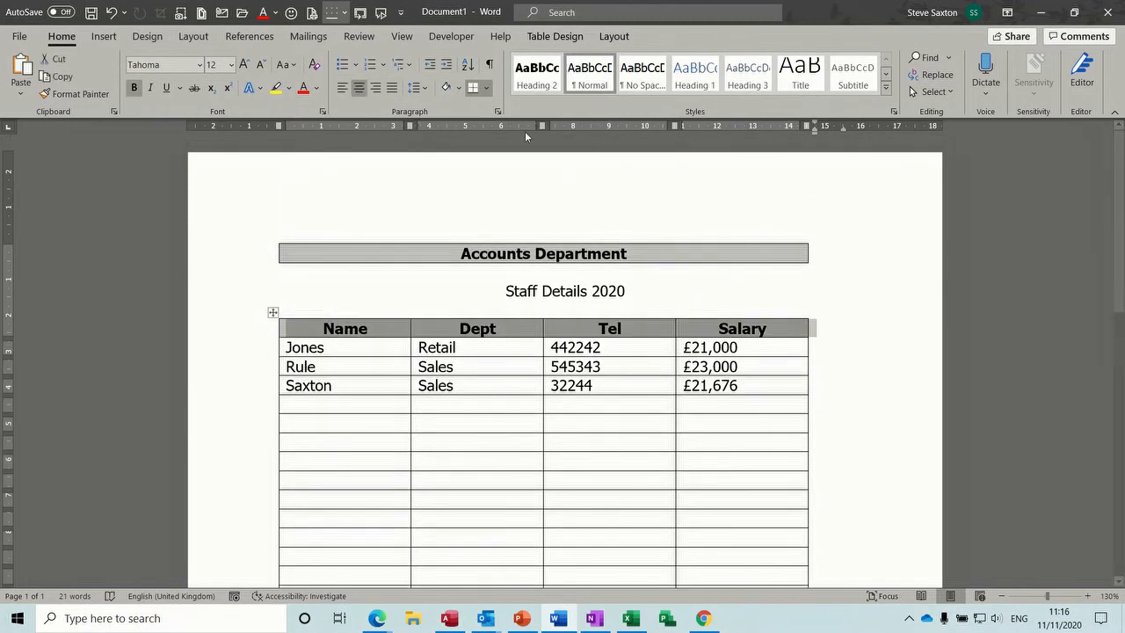
left_click(564, 38)
left_click(606, 38)
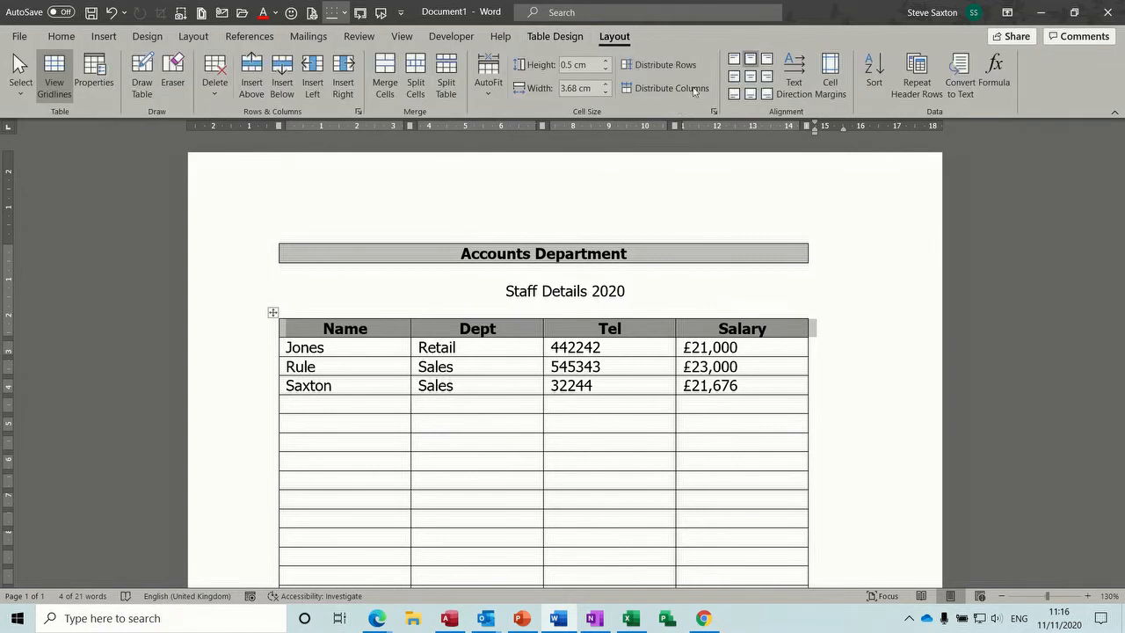
left_click(923, 74)
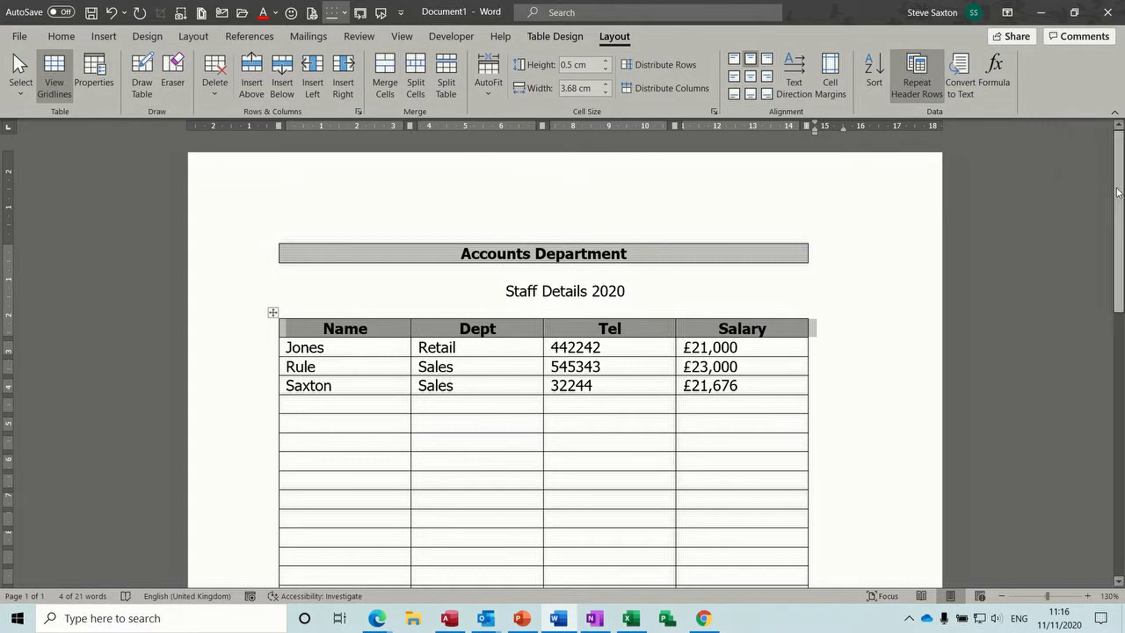
Add further empty rows at the end of the table until it runs onto a second page
left_click_drag(1120, 192, 1120, 419)
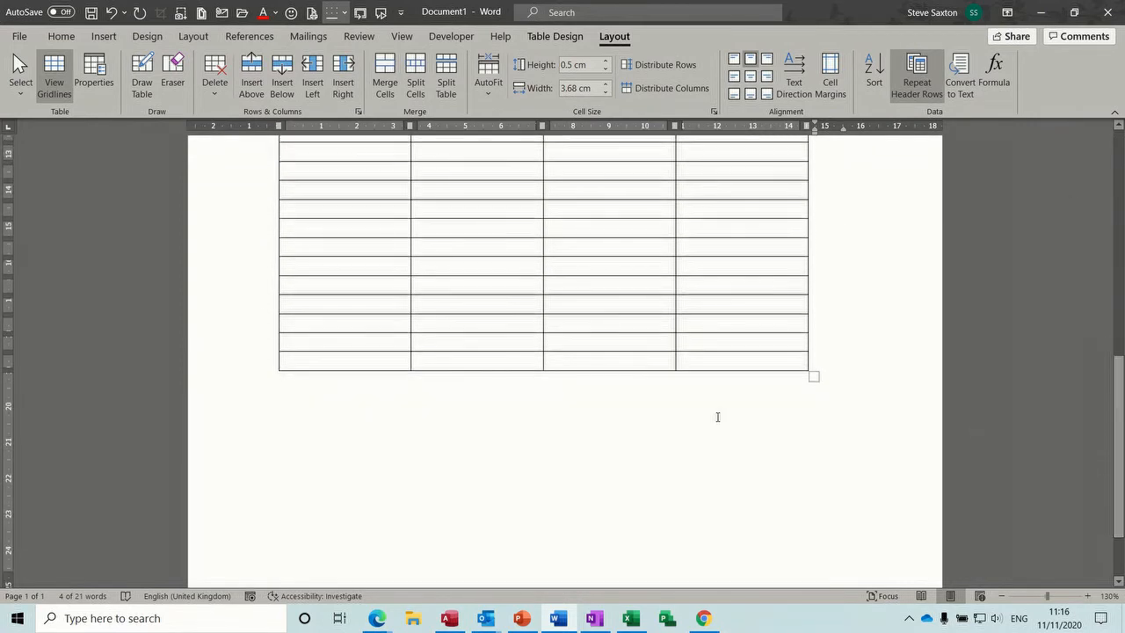
left_click(697, 365)
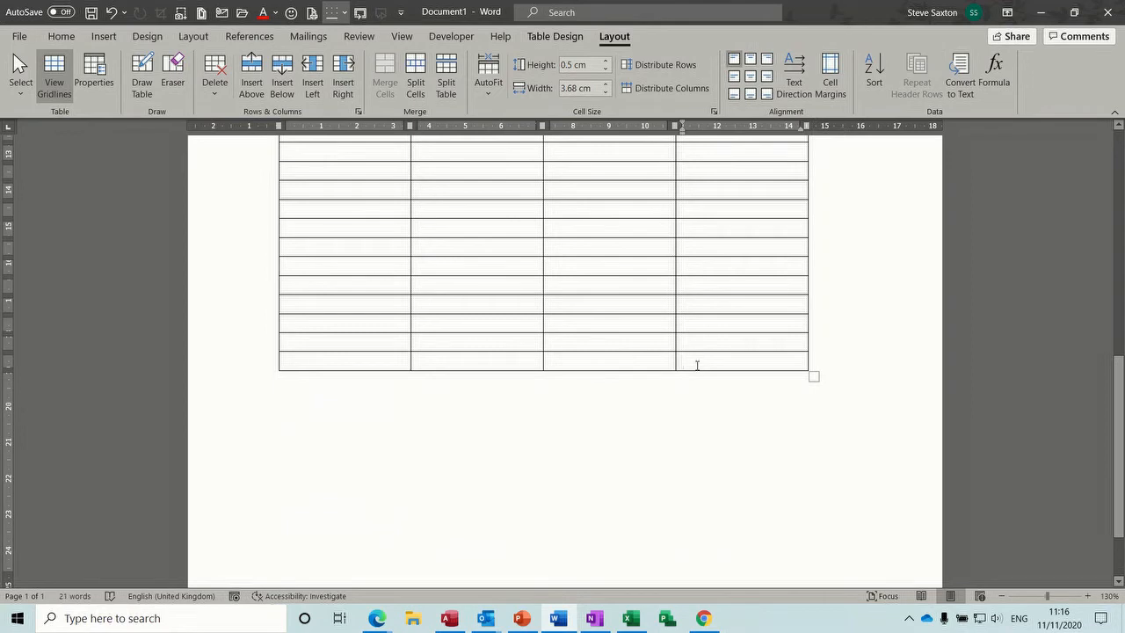
key("Tab")
key("Tab")
key("Tab")
key("Tab")
key("Tab")
key("Tab")
key("Tab")
key("Tab")
key("Tab")
key("Tab")
key("Tab")
key("Tab")
key("Tab")
key("Tab")
key("Tab")
key("Tab")
key("Tab")
key("Tab")
key("Tab")
key("Tab")
key("Tab")
key("Tab")
key("Tab")
key("Tab")
key("Tab")
key("Tab")
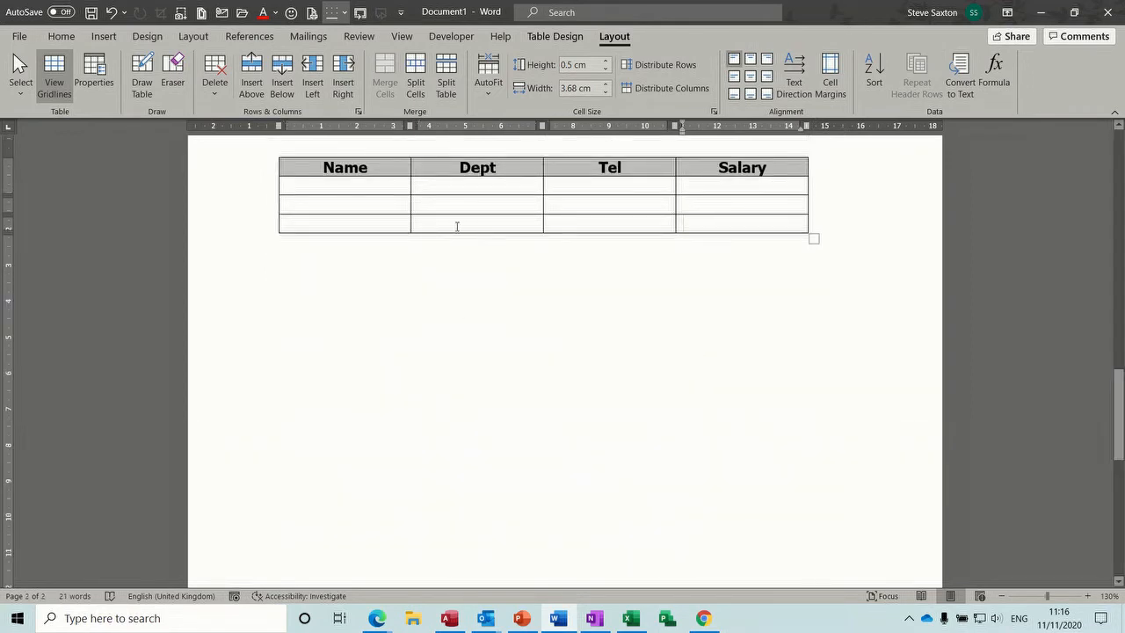
key("Tab")
key("Tab")
key("Tab")
key("Tab")
key("Tab")
key("Tab")
key("Tab")
key("Tab")
key("Tab")
key("Tab")
key("Tab")
key("Tab")
key("Tab")
key("Tab")
key("Tab")
key("Tab")
key("Tab")
key("Tab")
key("Tab")
key("Tab")
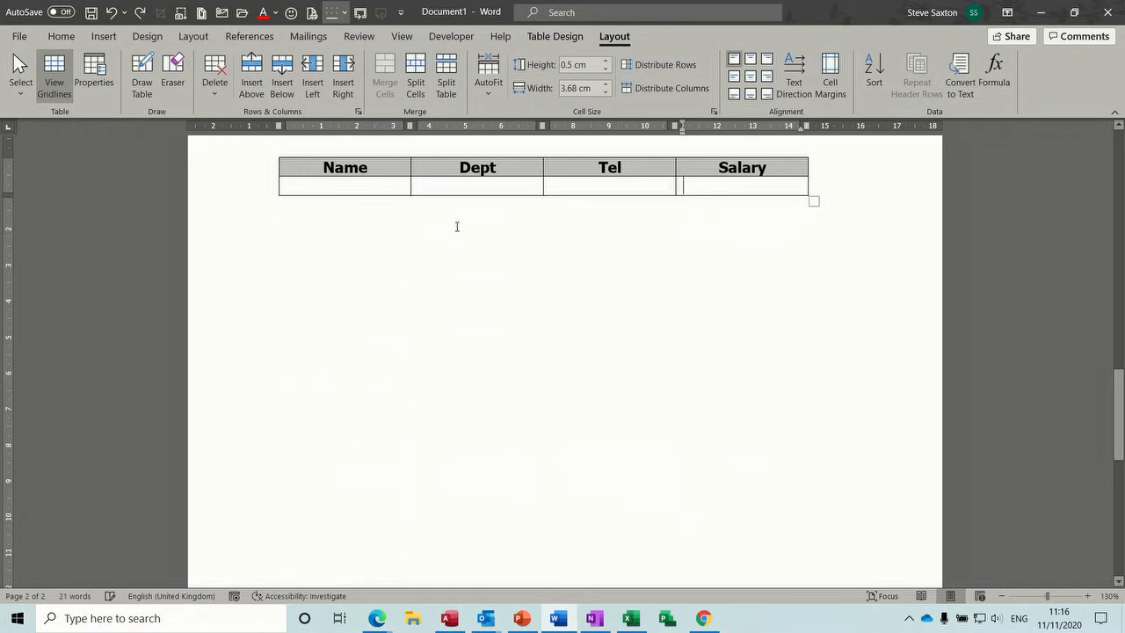
Undo the repeating header row and all the added empty rows so the table ends at the last employee
key("ctrl+z")
key("ctrl+z")
key("ctrl+z")
key("ctrl+z")
key("ctrl+z")
key("ctrl+z")
key("ctrl+z")
key("ctrl+z")
key("ctrl+z")
key("ctrl+z")
key("ctrl+z")
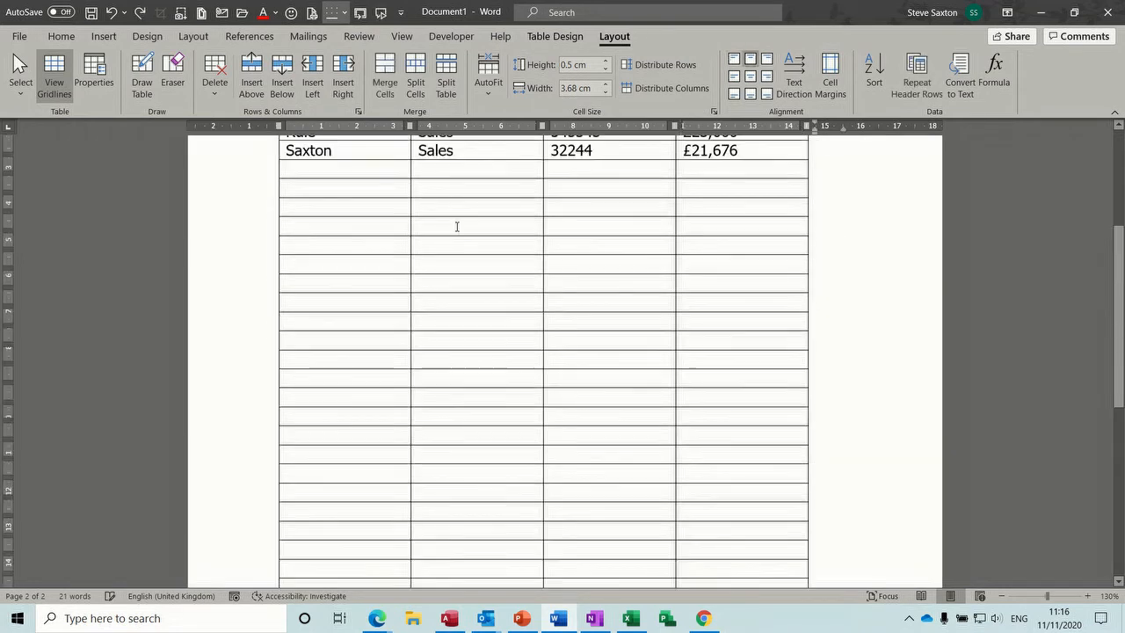
key("ctrl+z")
key("ctrl+z")
key("ctrl+z")
key("ctrl+z")
key("ctrl+z")
key("ctrl+z")
key("ctrl+z")
key("ctrl+z")
key("ctrl+z")
key("ctrl+z")
key("ctrl+z")
key("ctrl+z")
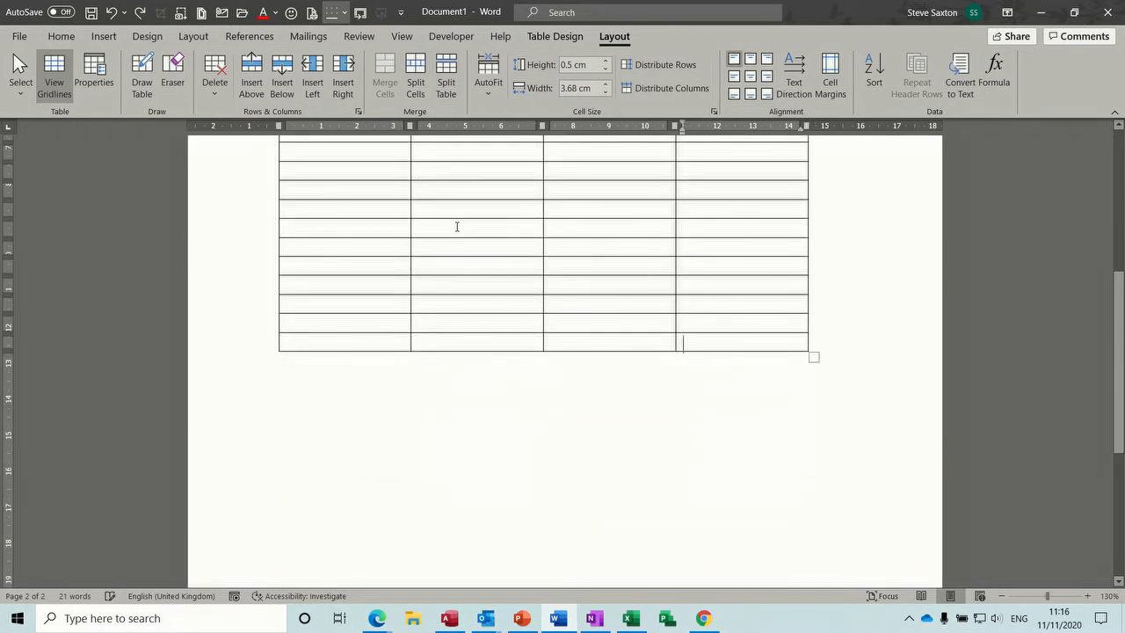
key("ctrl+z")
key("ctrl+z")
key("ctrl+z")
key("ctrl+z")
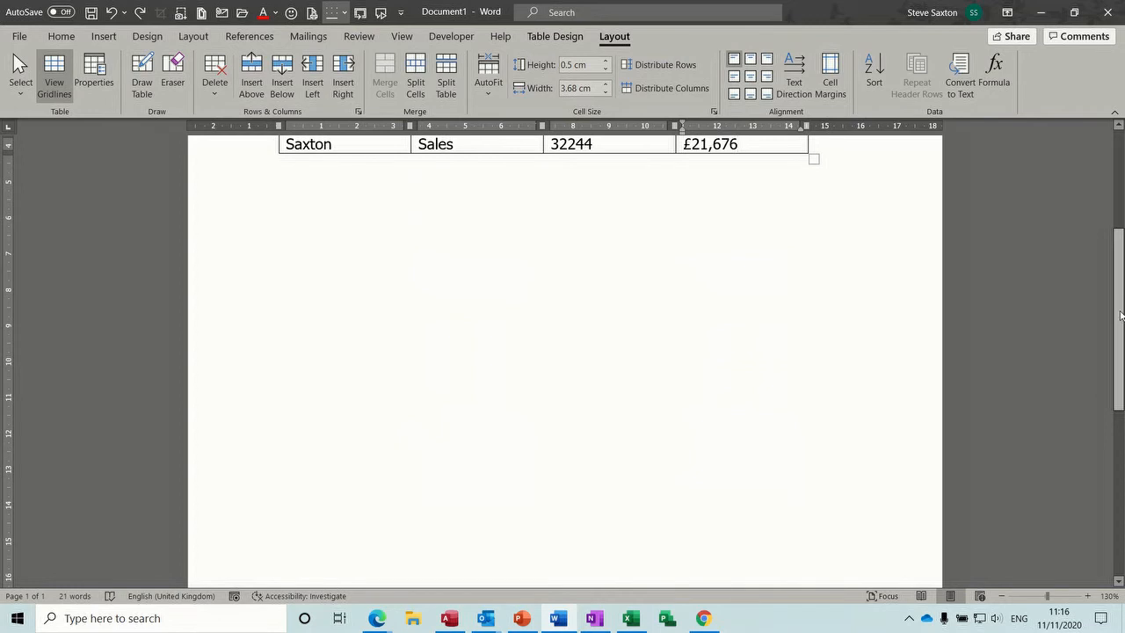
scroll(1122, 314, "up", 5)
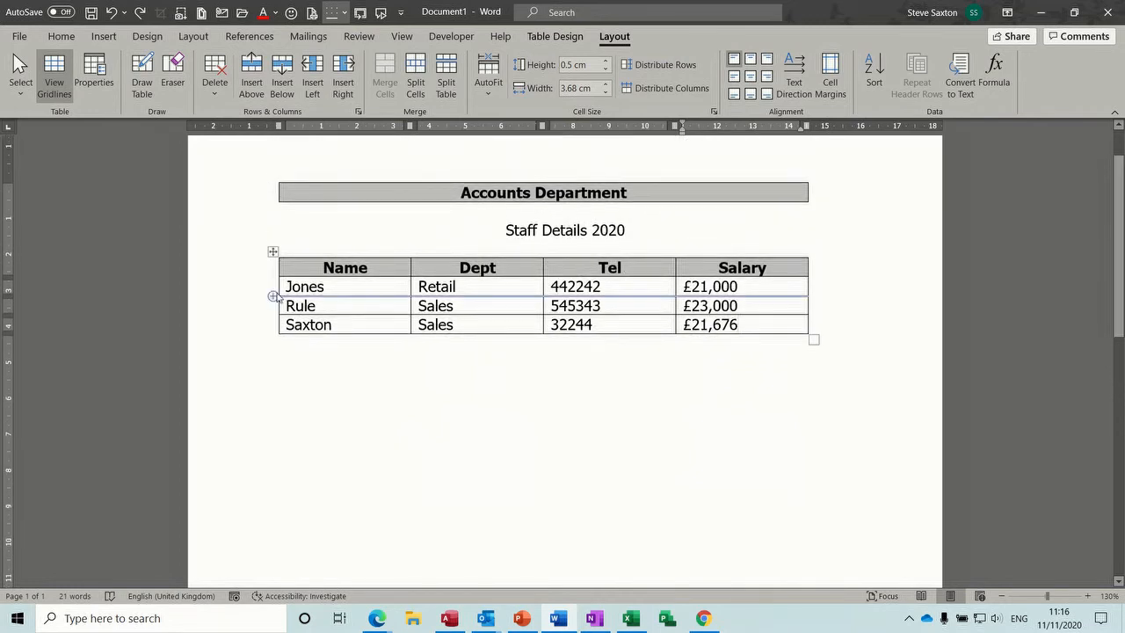
Try out automatic numbering on all cells of the three employee rows, and undo it
left_click_drag(287, 287, 652, 341)
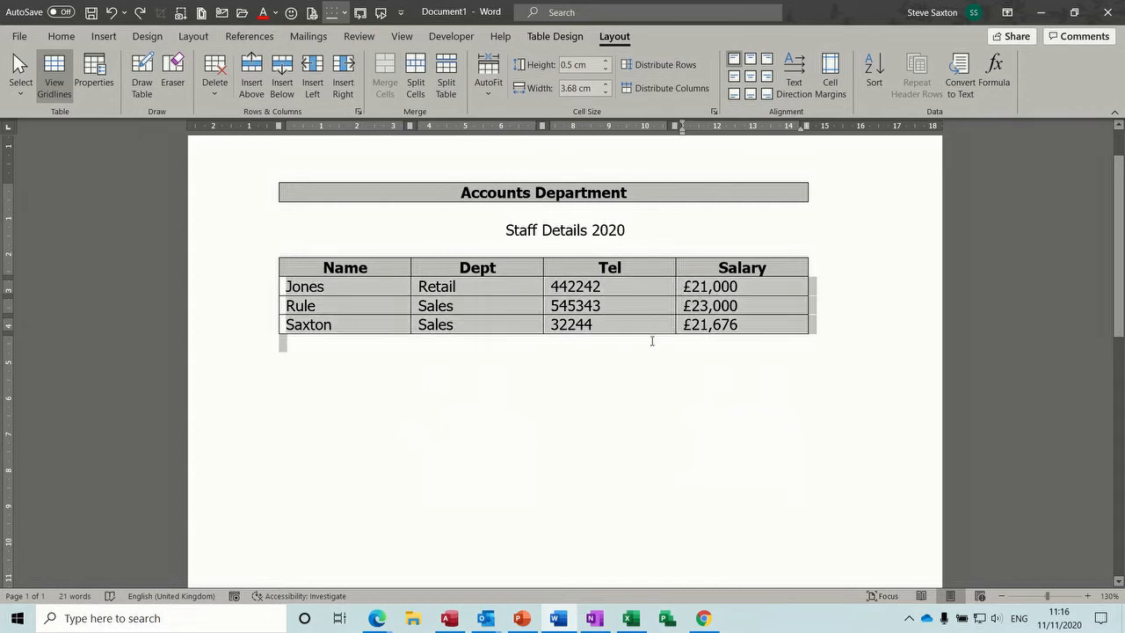
left_click(712, 337)
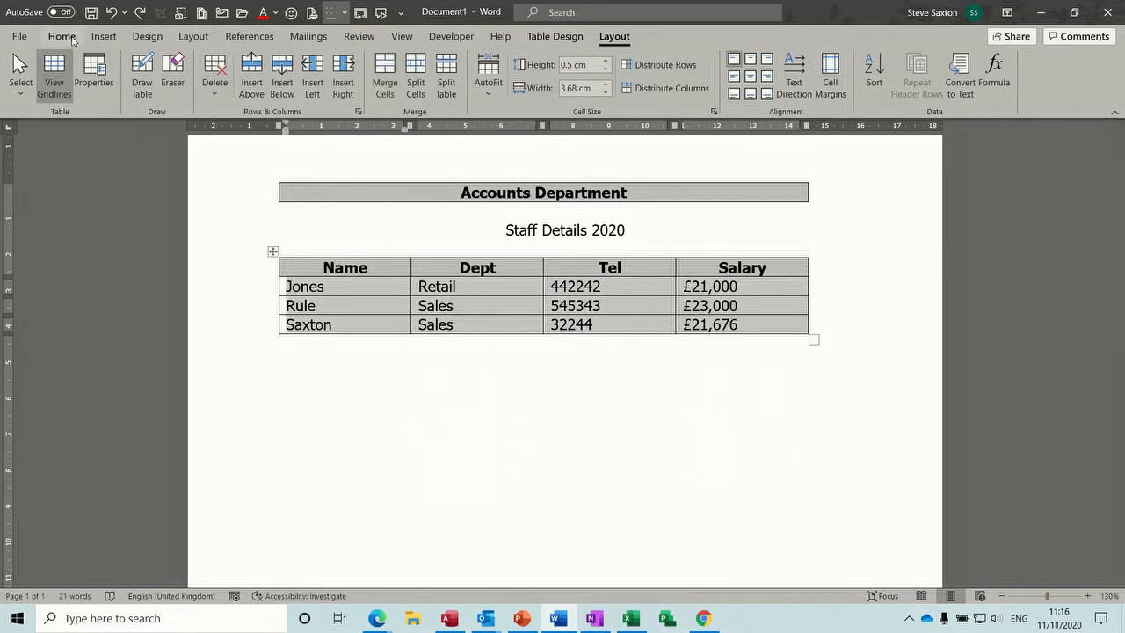
left_click(61, 36)
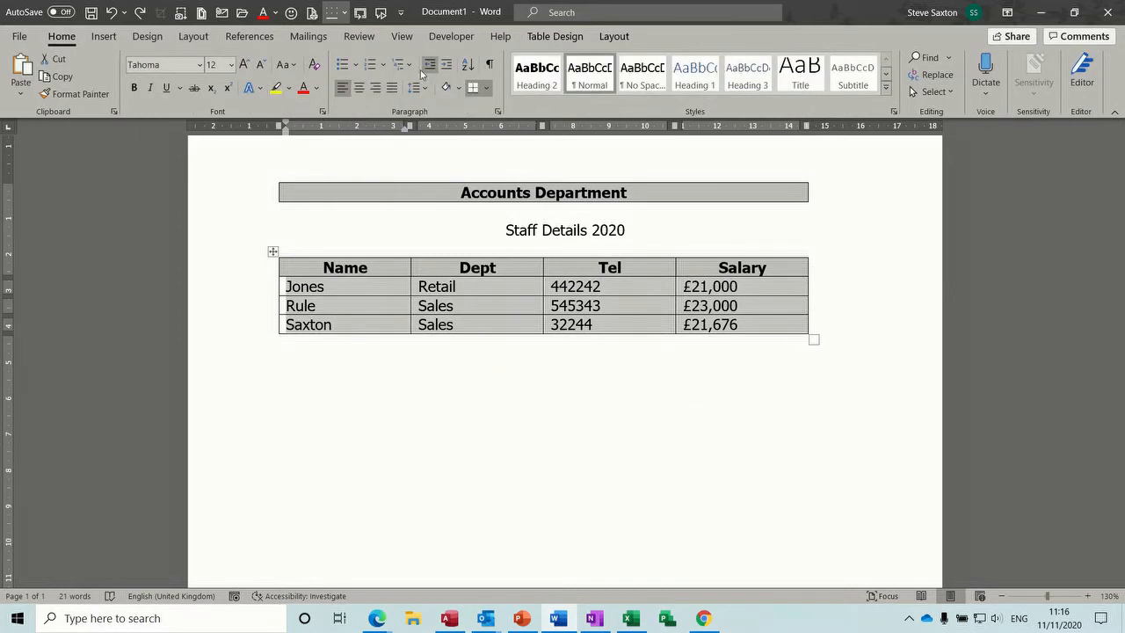
left_click(370, 64)
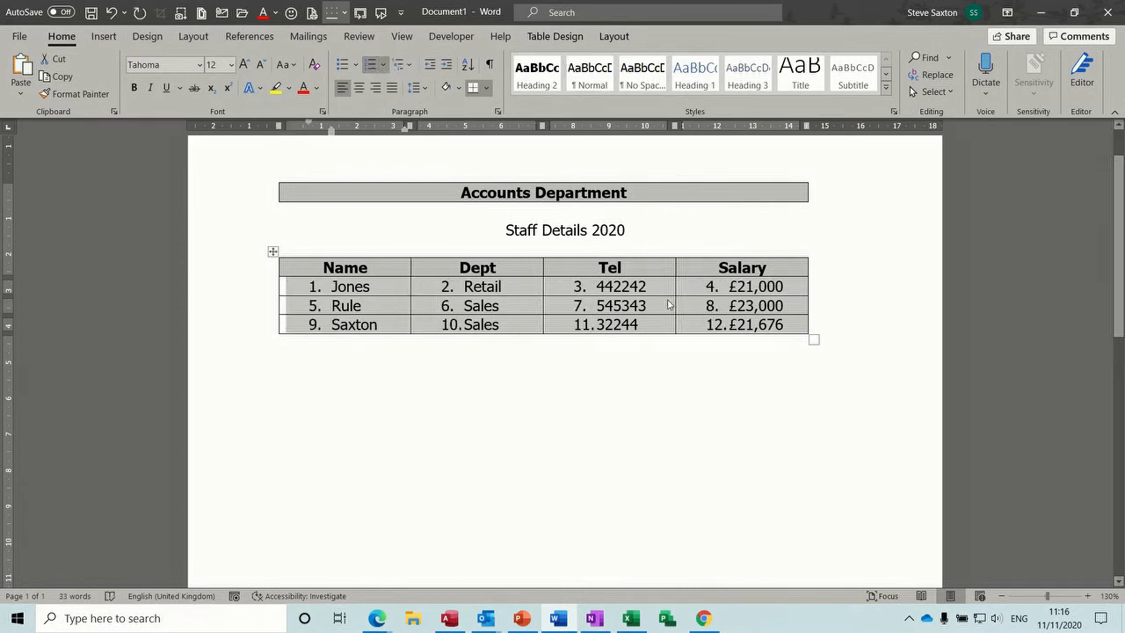
key("ctrl+z")
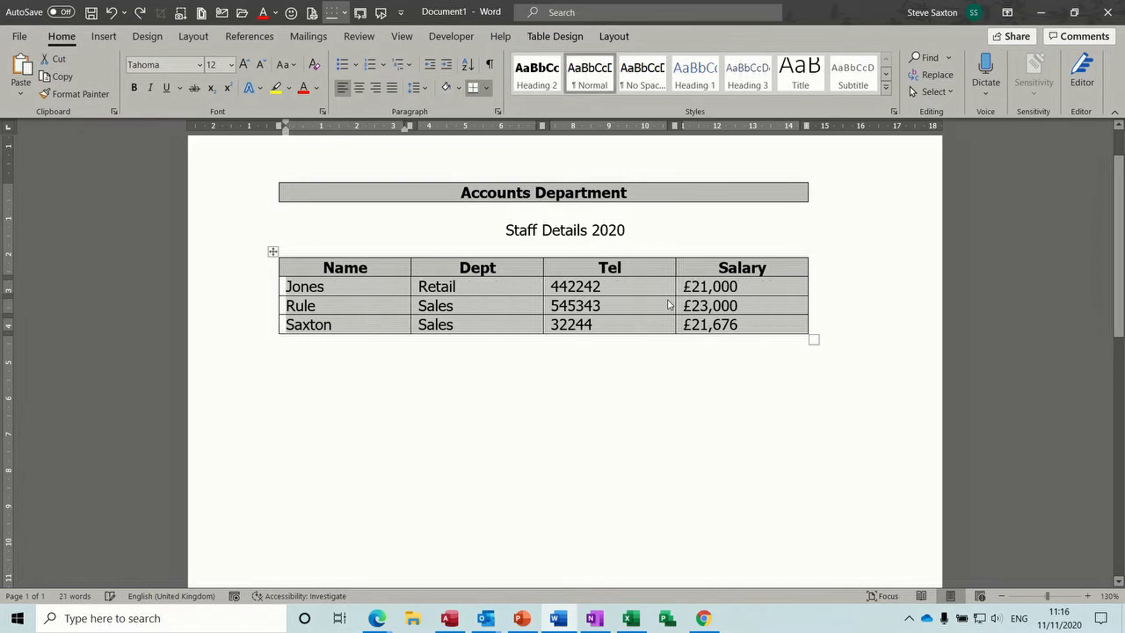
left_click(312, 289)
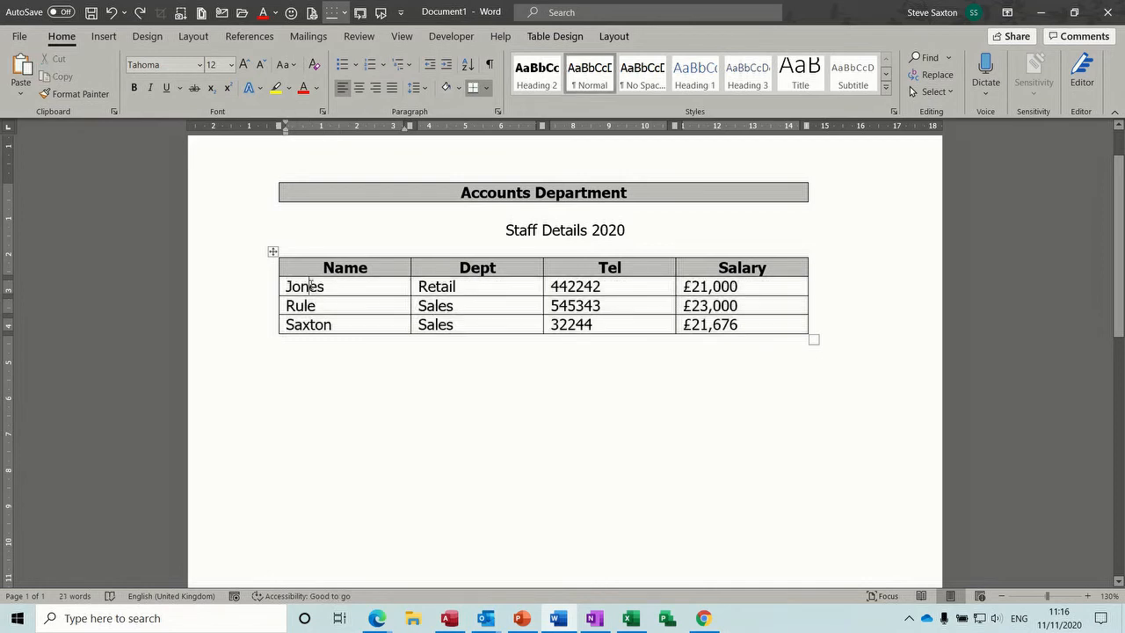
Apply automatic numbering to the three employee cells in the Name column
left_click_drag(287, 285, 355, 321)
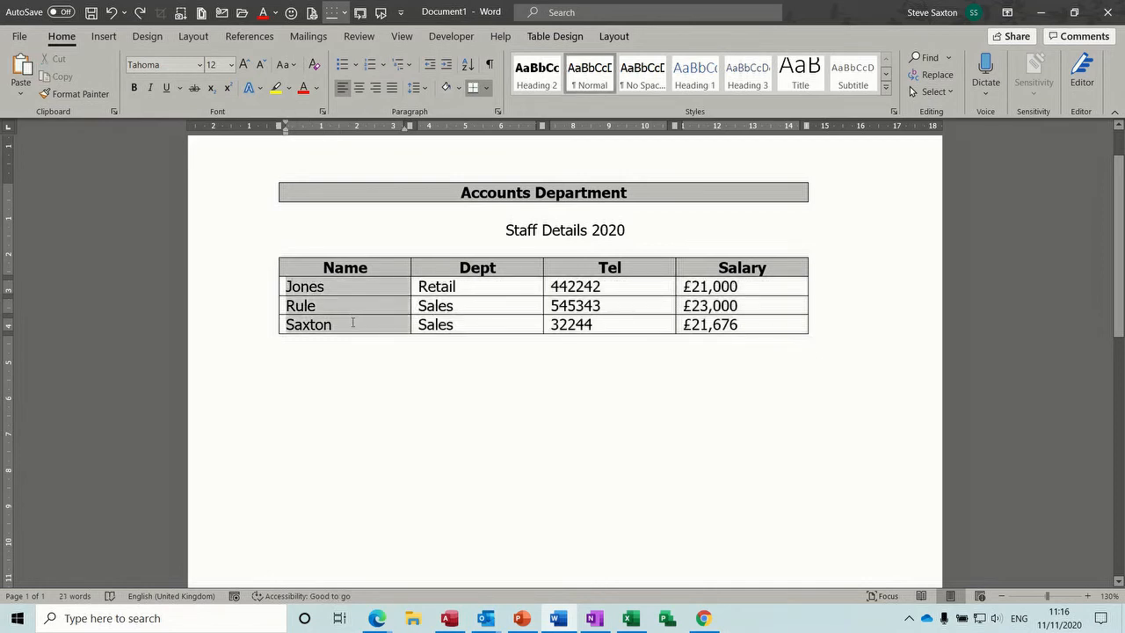
left_click(370, 64)
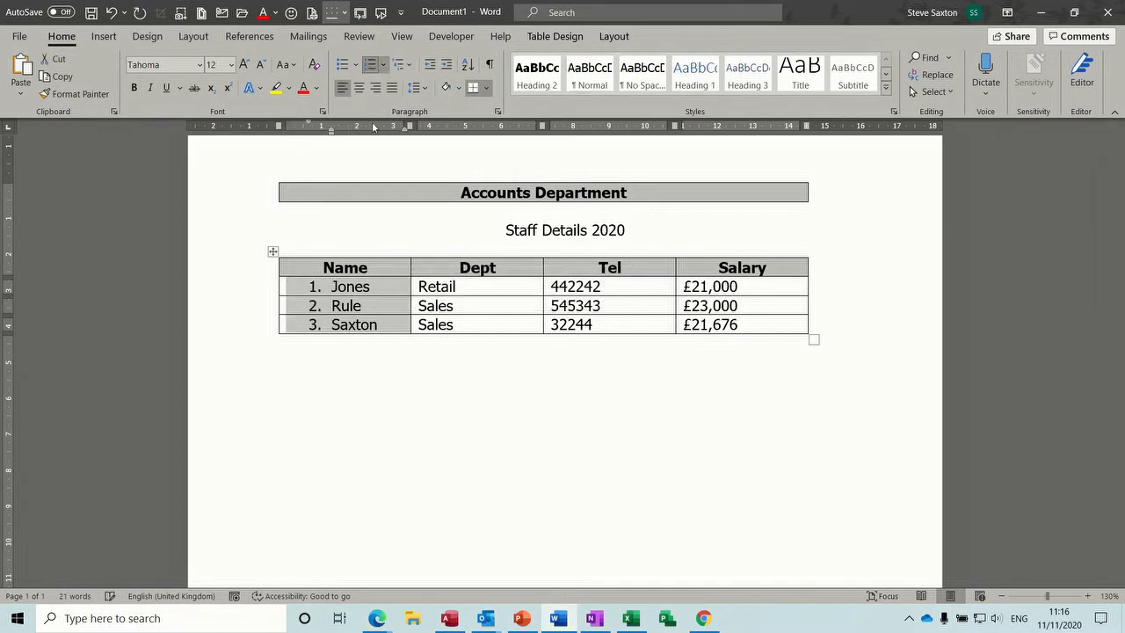
left_click(371, 301)
Move the second employee row above the first employee row so the automatic numbering follows the new order
left_click(266, 309)
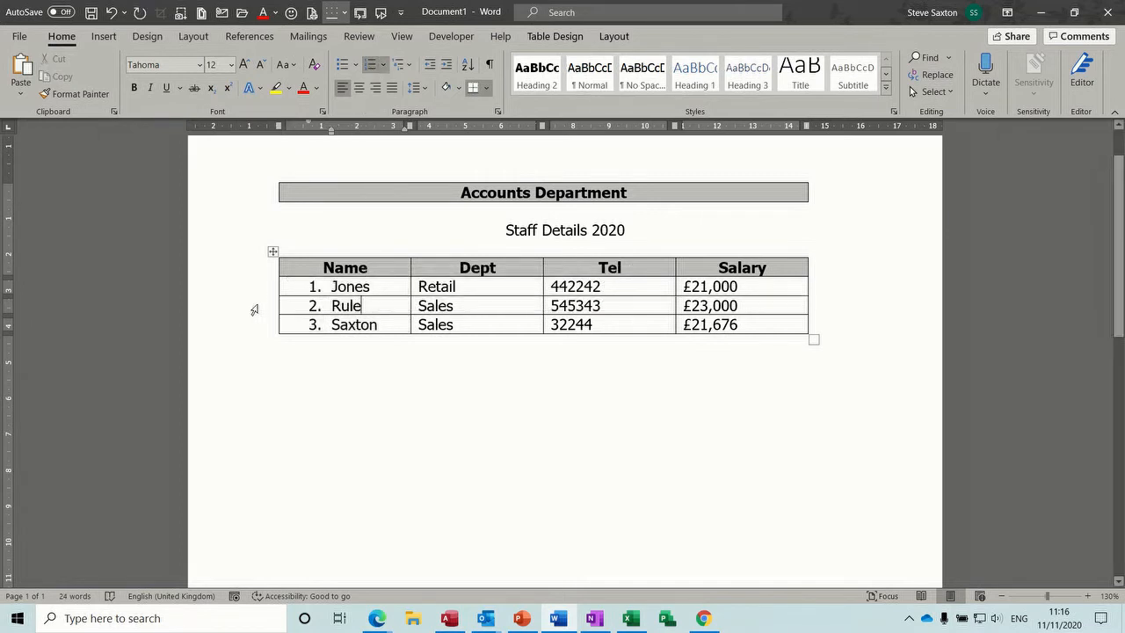
left_click_drag(310, 304, 310, 287)
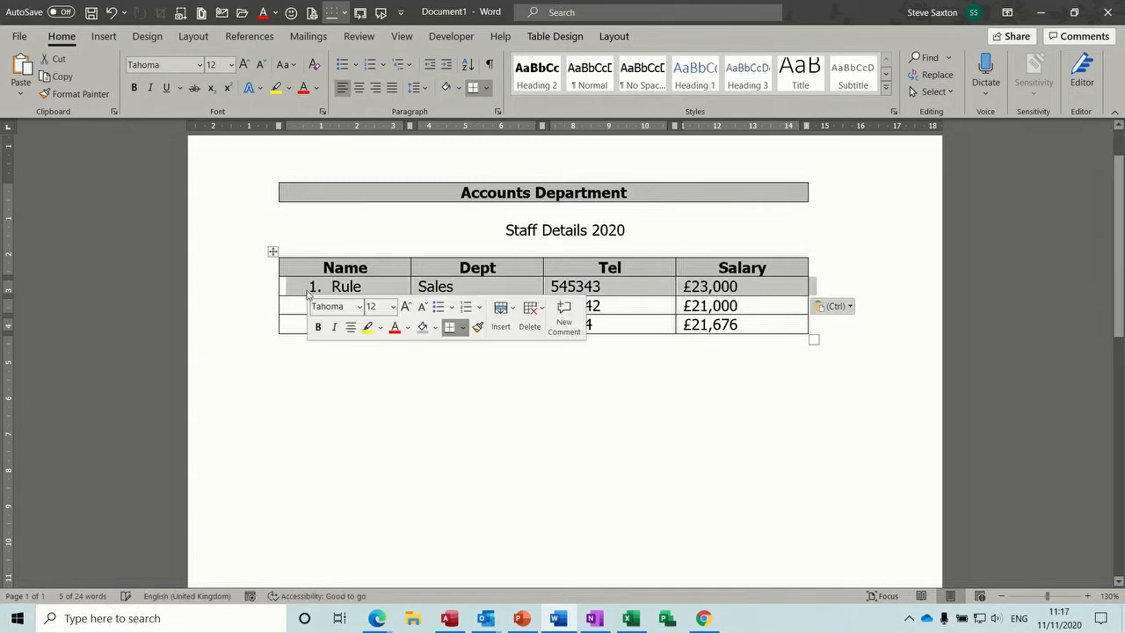
left_click(290, 321)
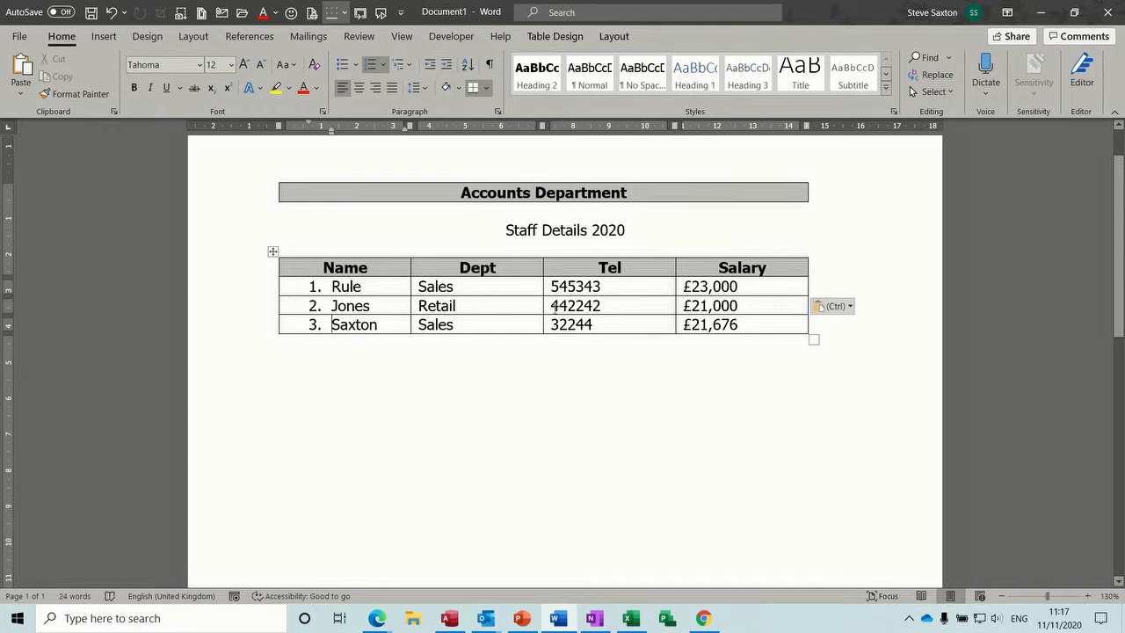
Place a centre tab stop at about 5.5 cm on the ruler for the Retail cell in the Dept column
left_click(475, 305)
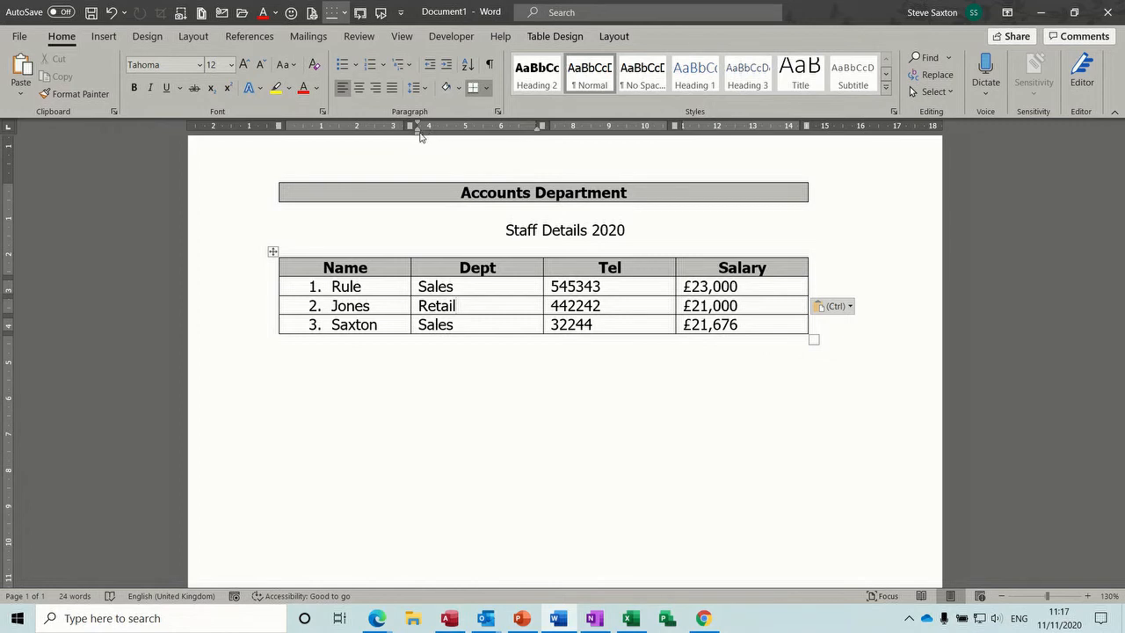
mouse_move(419, 132)
left_mouse_down()
mouse_move(441, 135)
mouse_move(419, 138)
left_mouse_up()
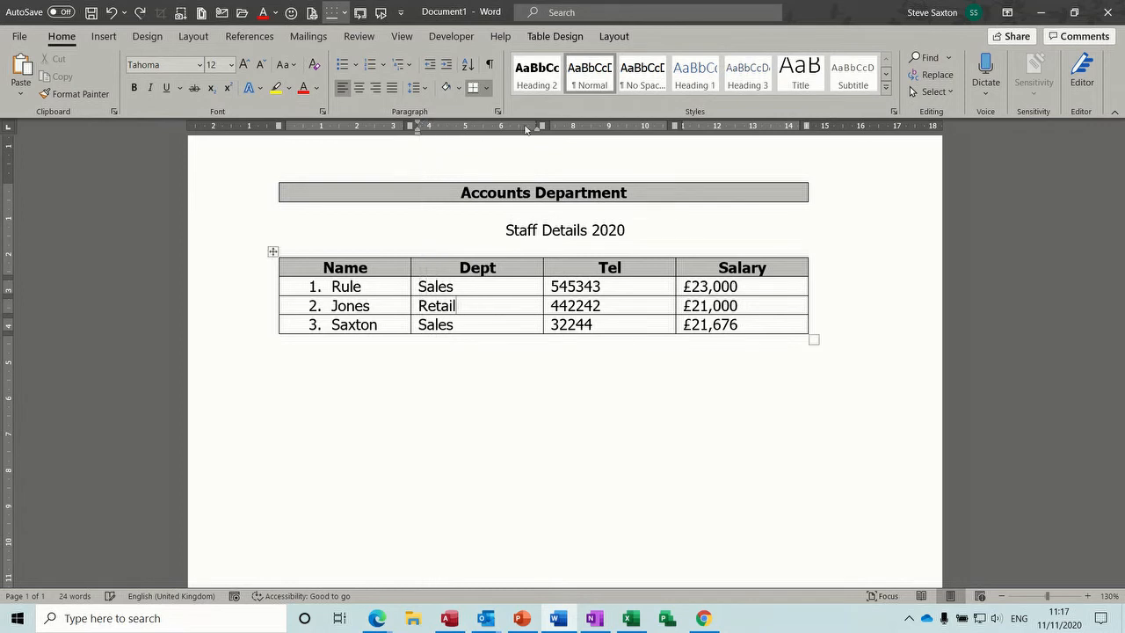
mouse_move(537, 127)
left_mouse_down()
mouse_move(508, 142)
mouse_move(538, 139)
left_mouse_up()
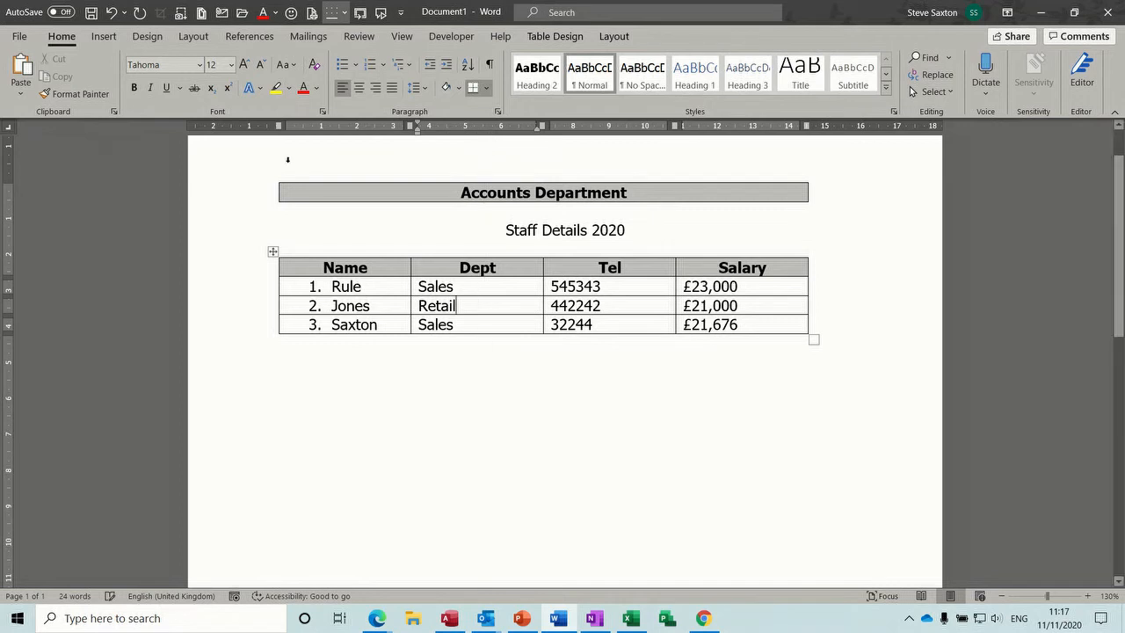
left_click(11, 131)
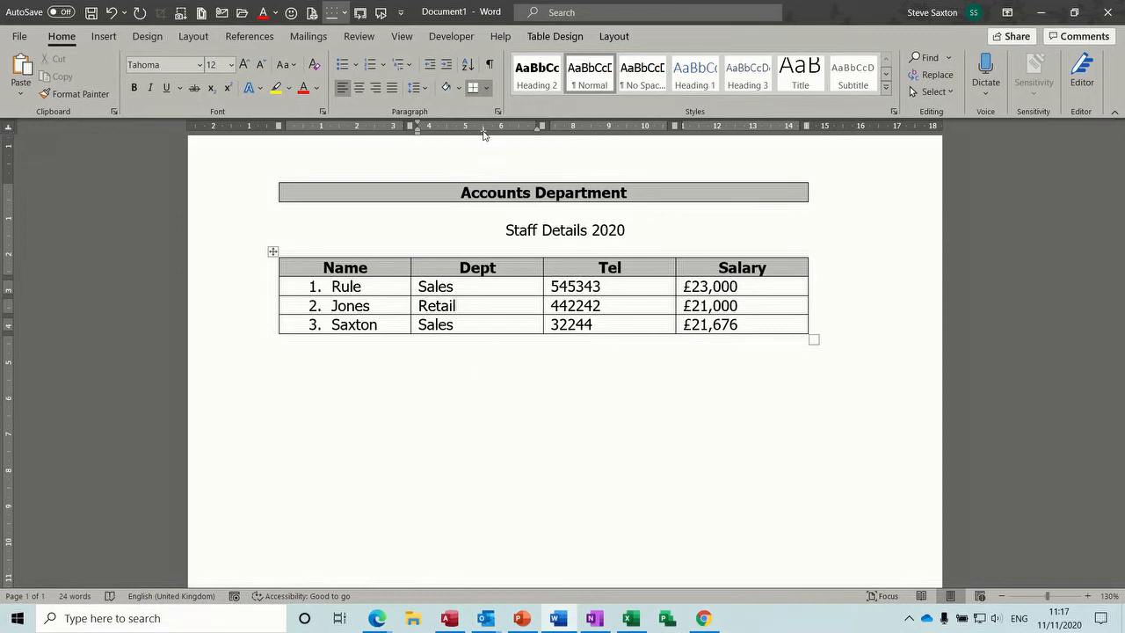
Try centring the word Retail at its tab stop with a tab character inside the cell, and remove that character
key("Tab")
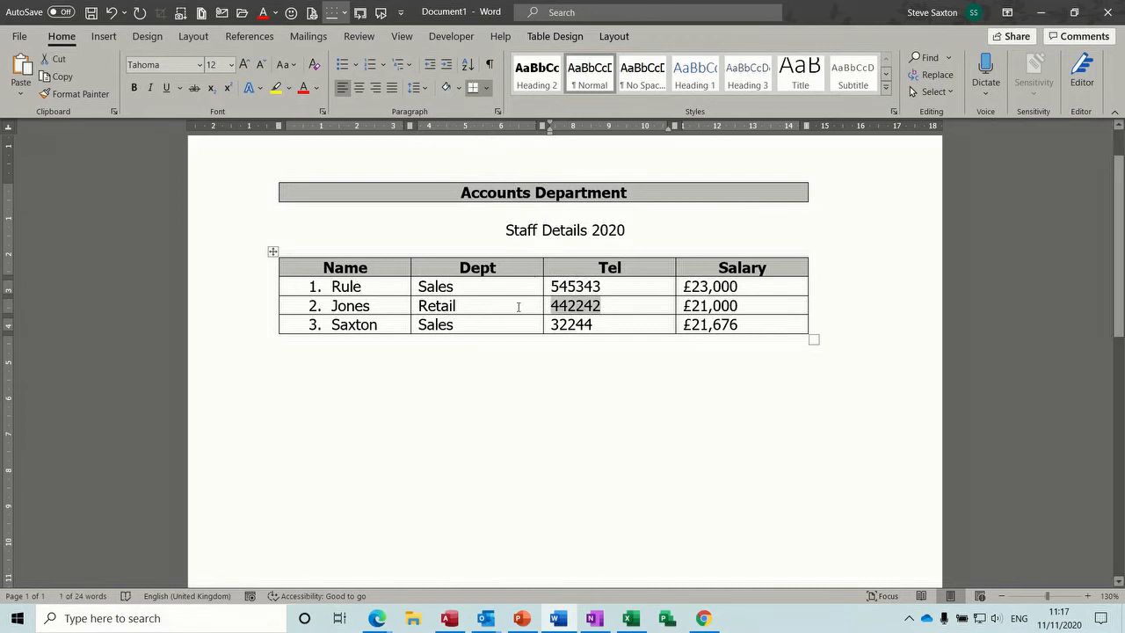
left_click(463, 307)
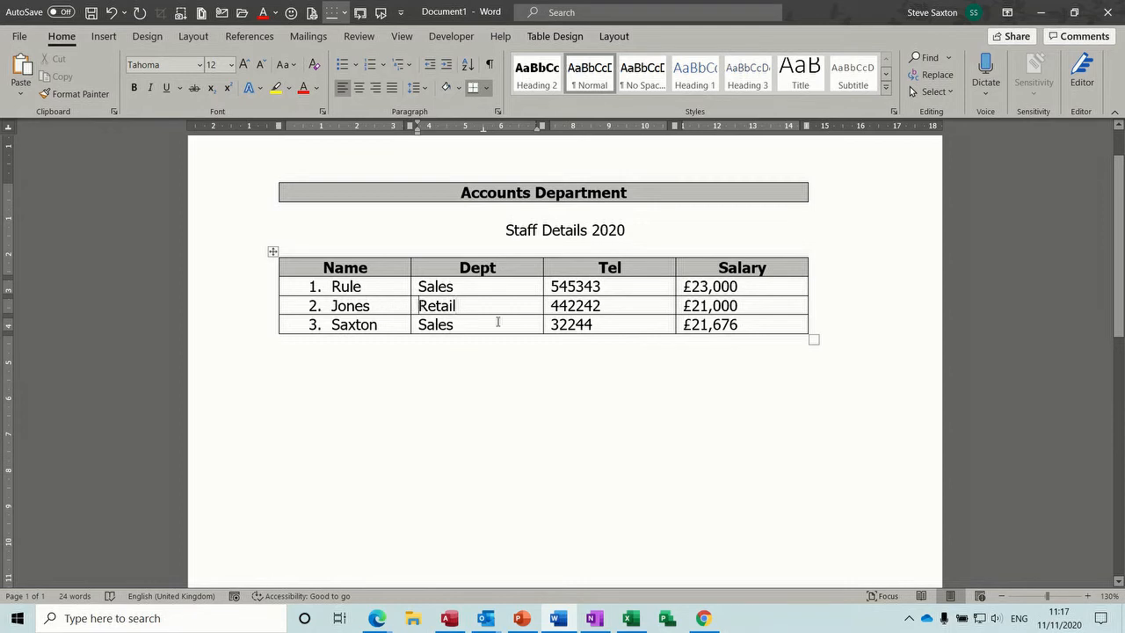
key("Tab")
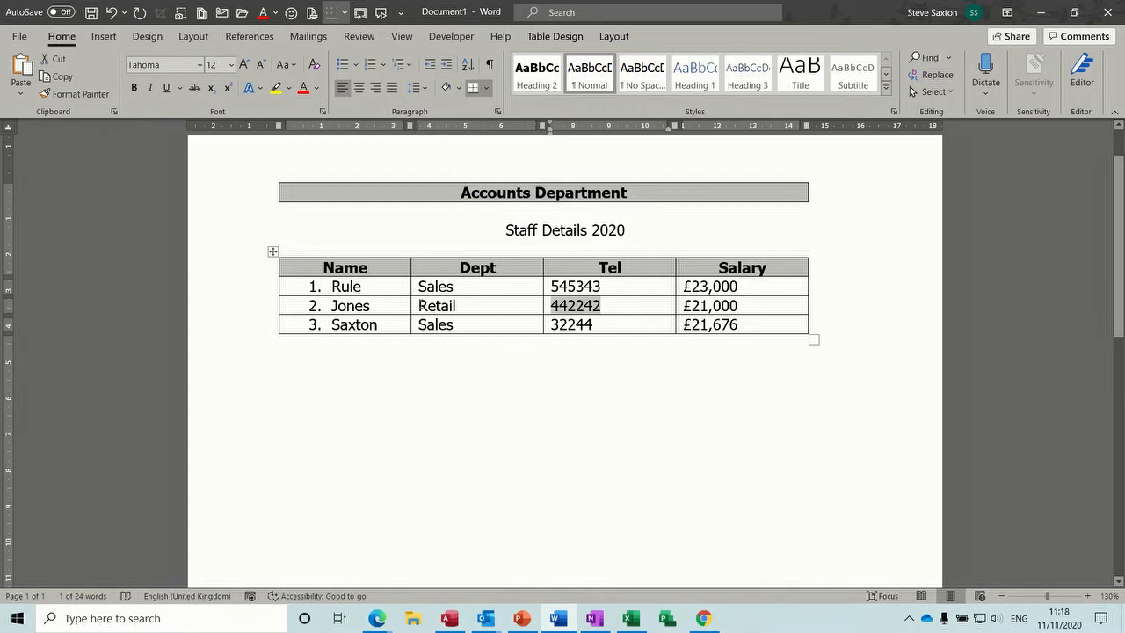
left_click(419, 306)
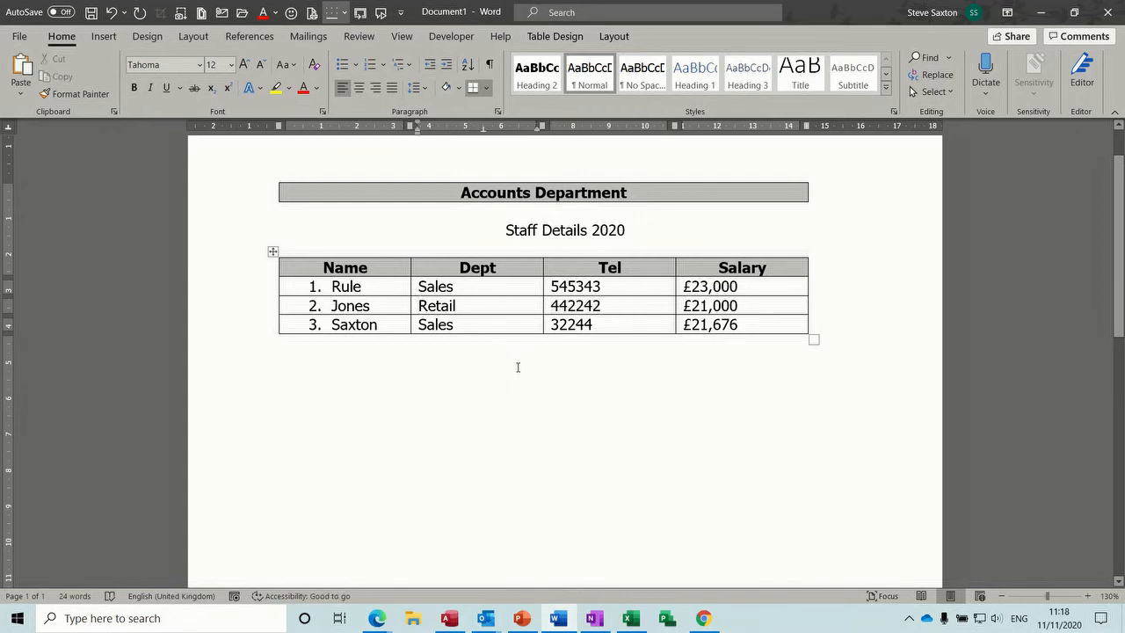
key("ctrl+Tab")
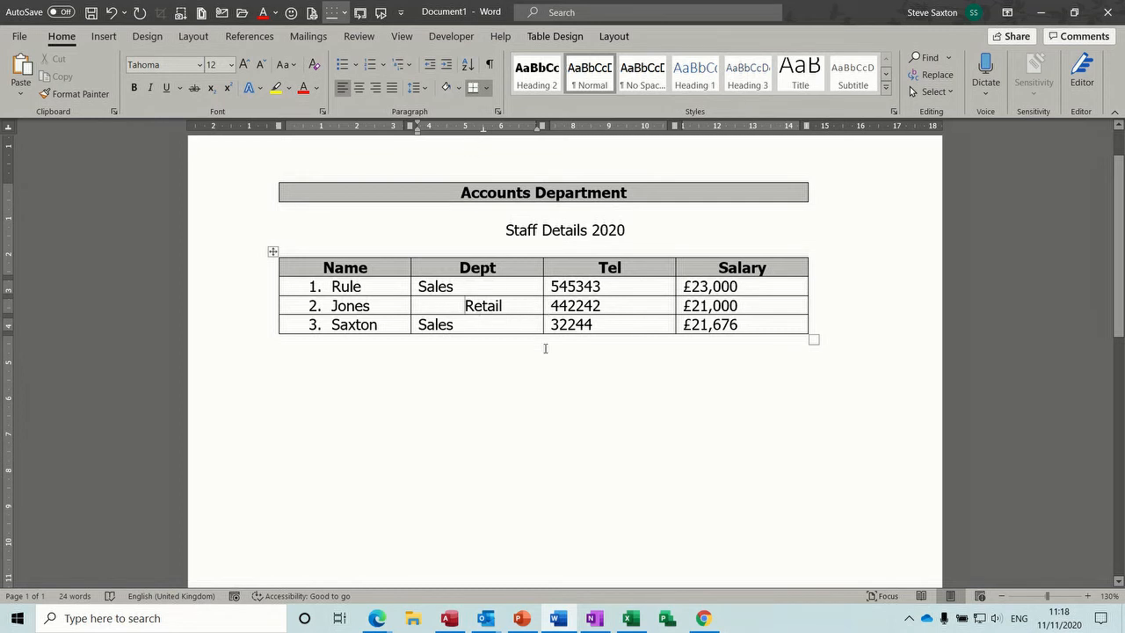
key("BackSpace")
Step cell by cell from the Retail cell to the Dept cell of the last employee row
key("Tab")
key("Tab")
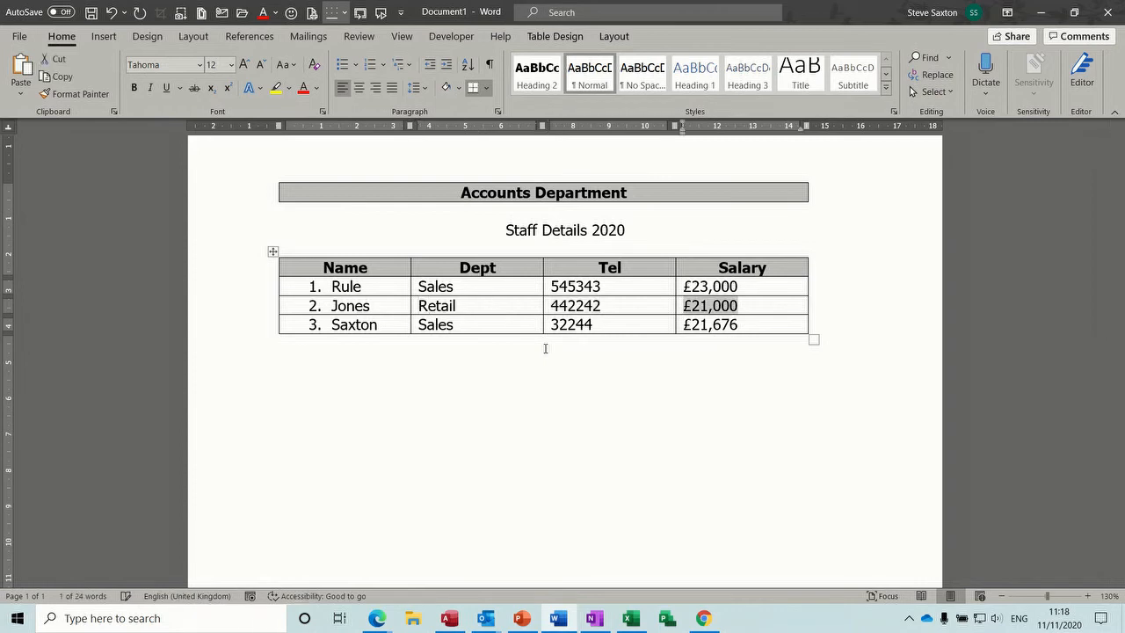
key("Tab")
key("Tab")
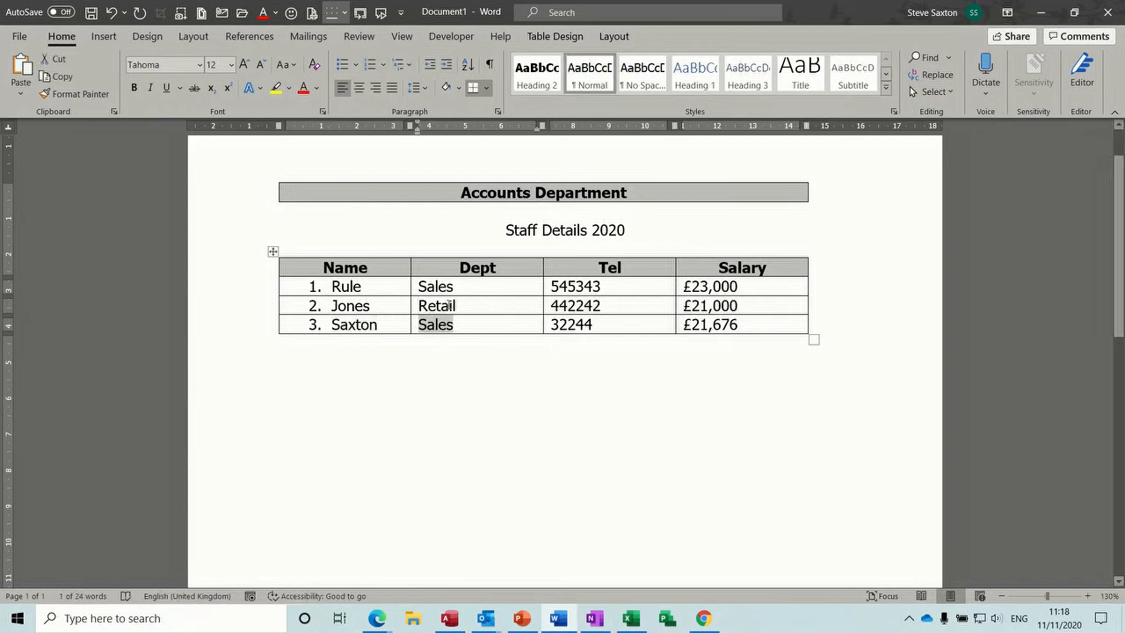
Tab Retail to its centre tab stop once more, step across to the Salary cell, and return Retail to the cell's left edge
left_click(421, 305)
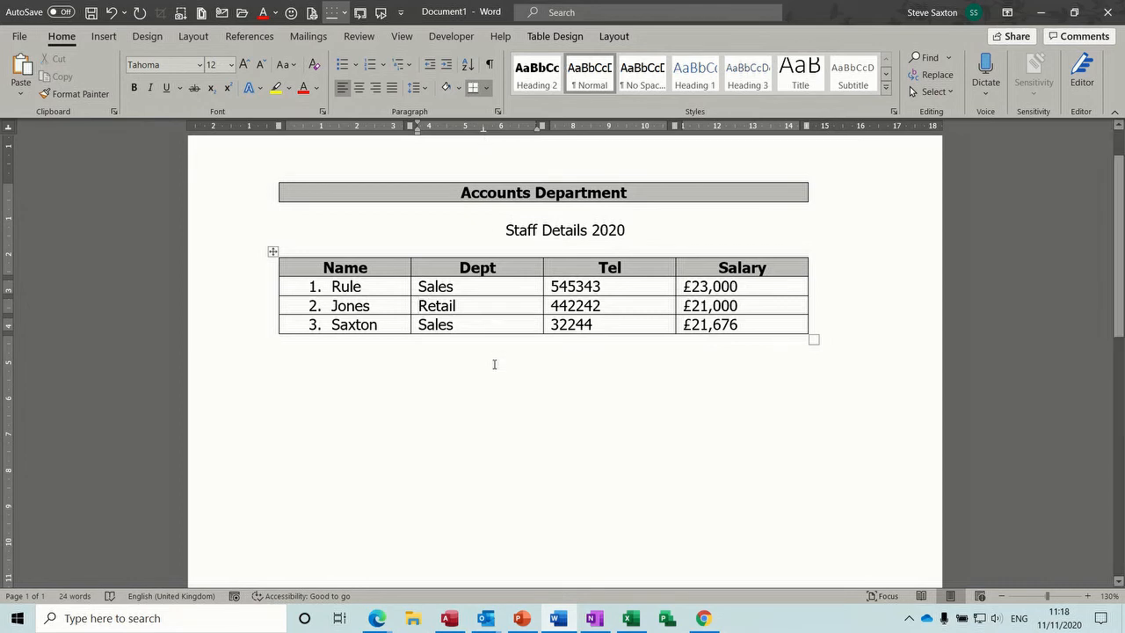
key("ctrl+Tab")
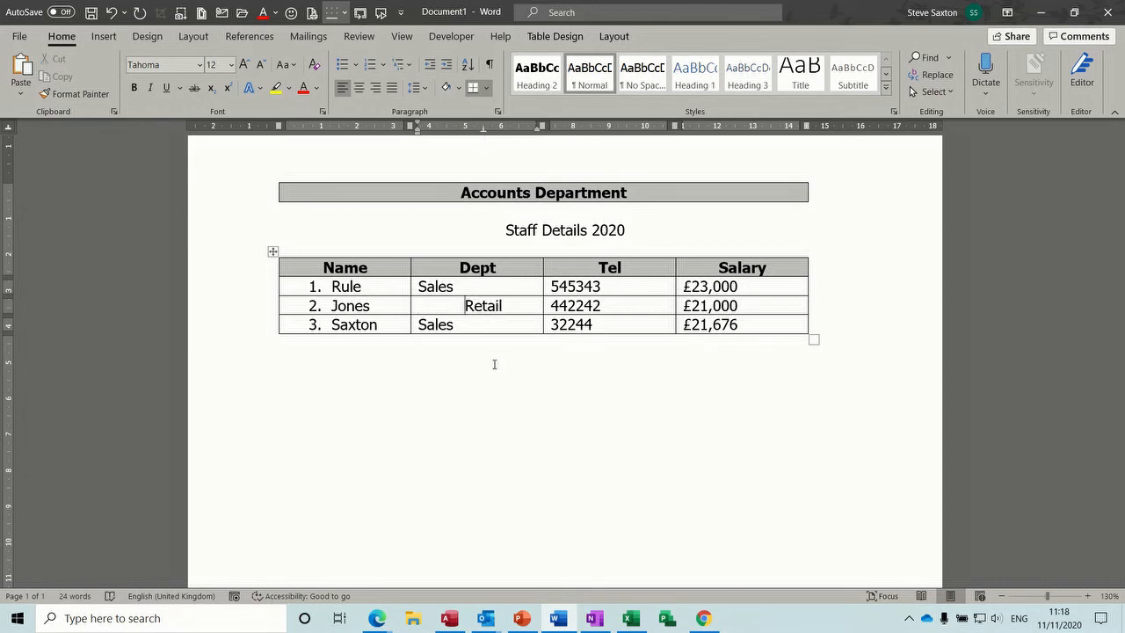
key("Tab")
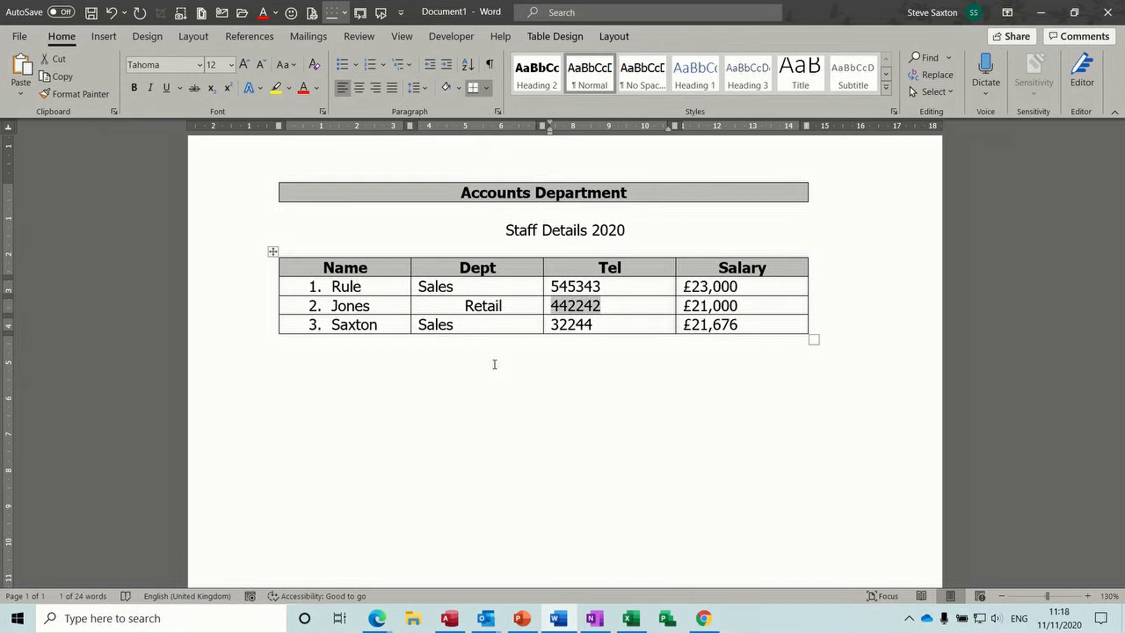
key("Tab")
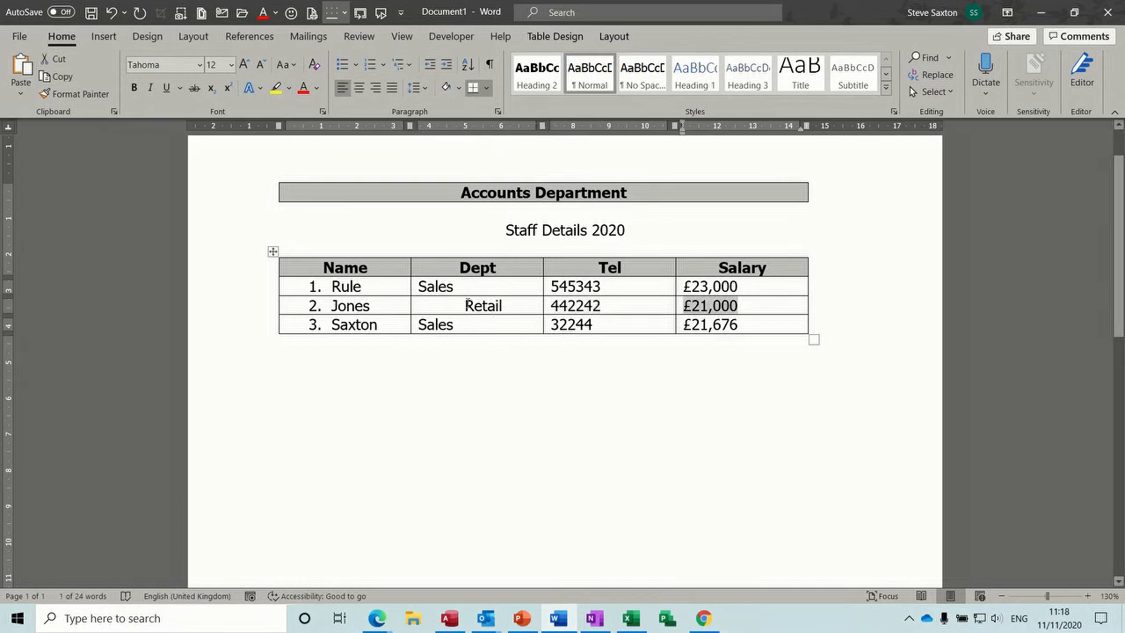
left_click(467, 305)
key("ctrl+l")
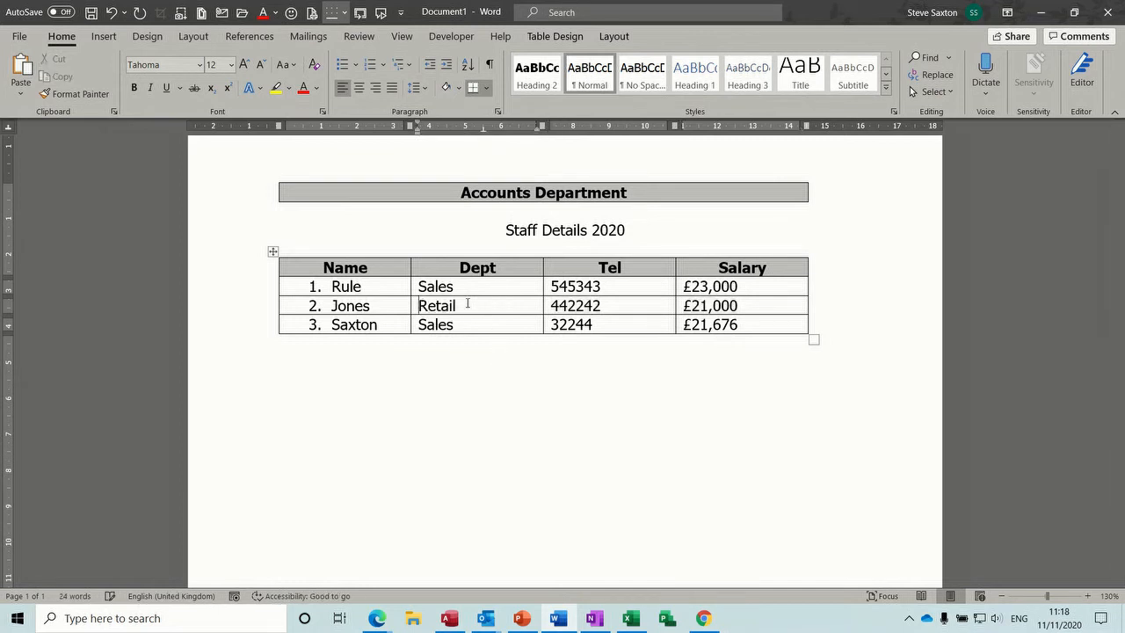
left_click(347, 371)
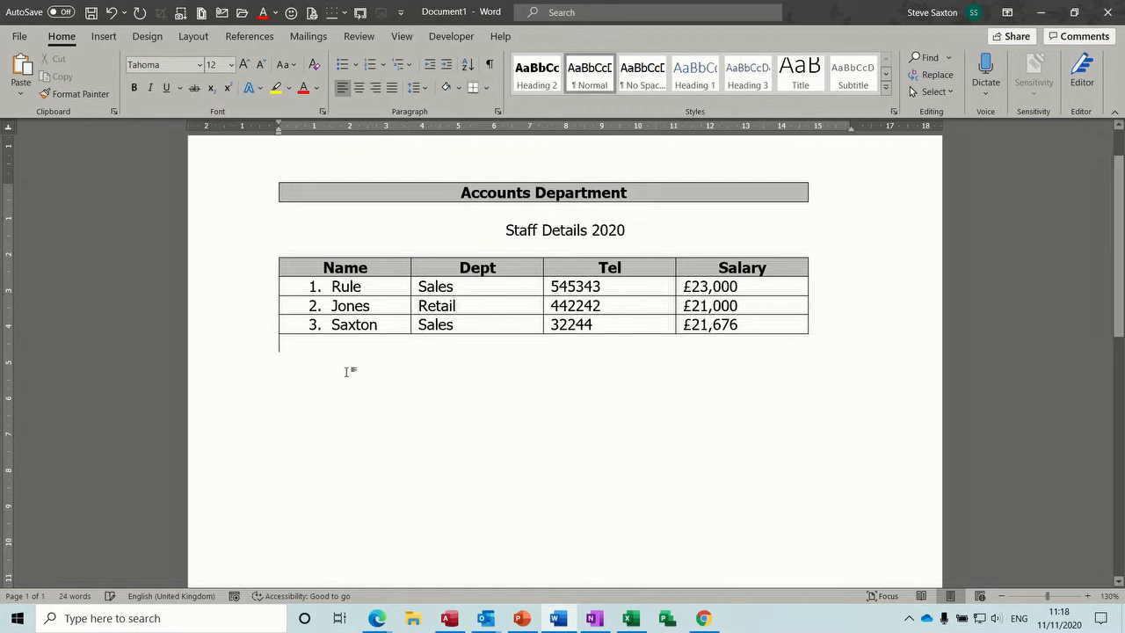
Shade the first employee's Dept cell with the dark blue-grey theme colour and the second employee's Tel cell yellow
left_click(479, 291)
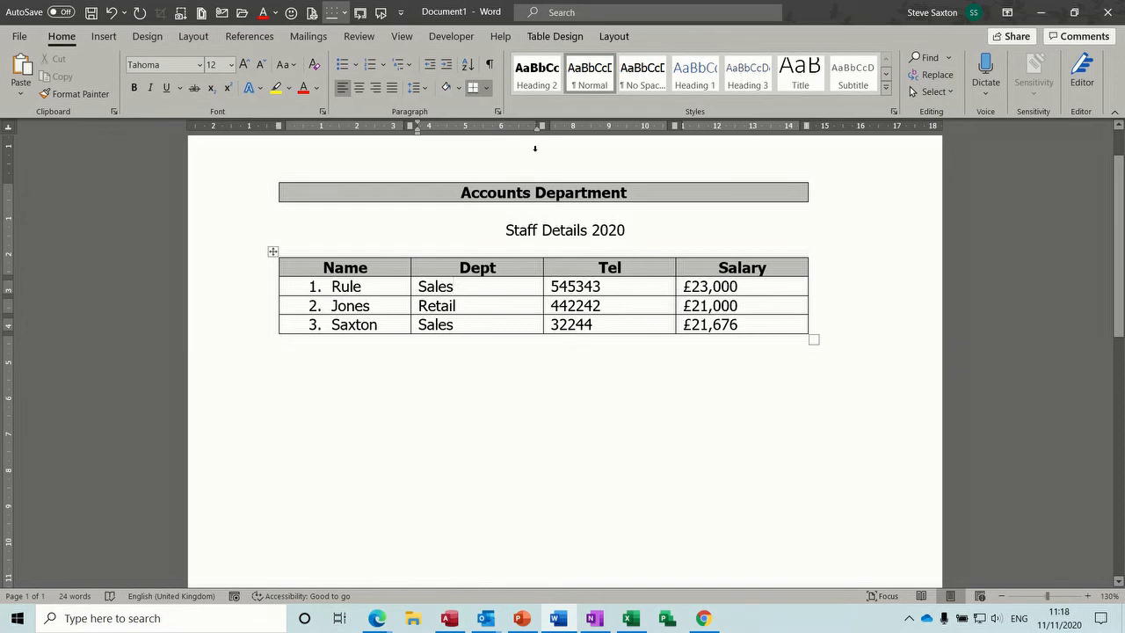
left_click(556, 36)
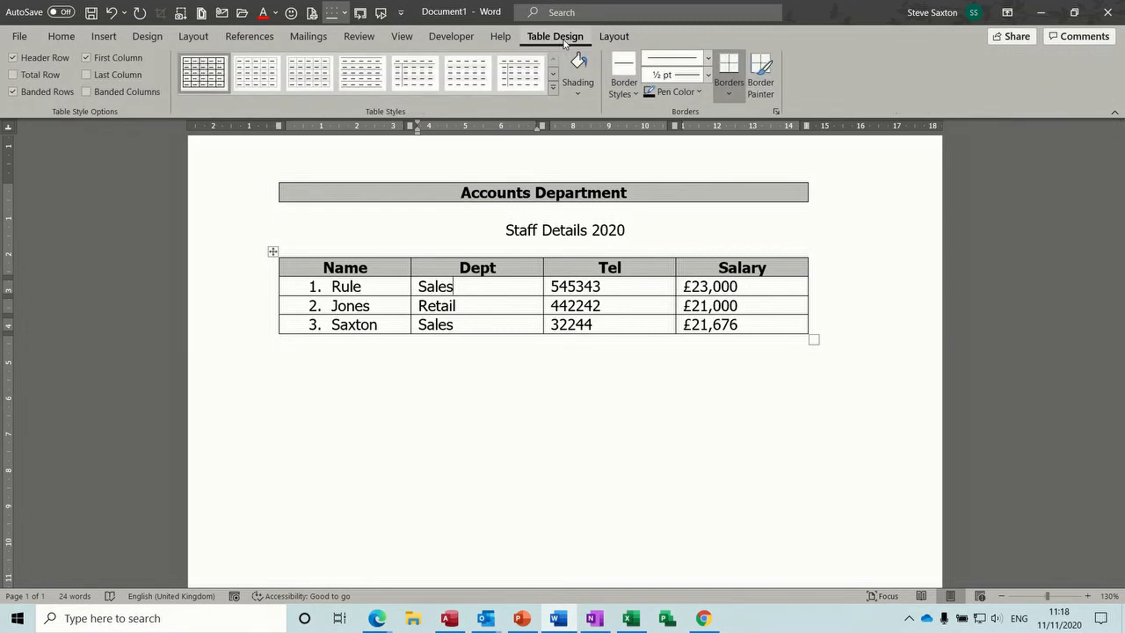
left_click(579, 94)
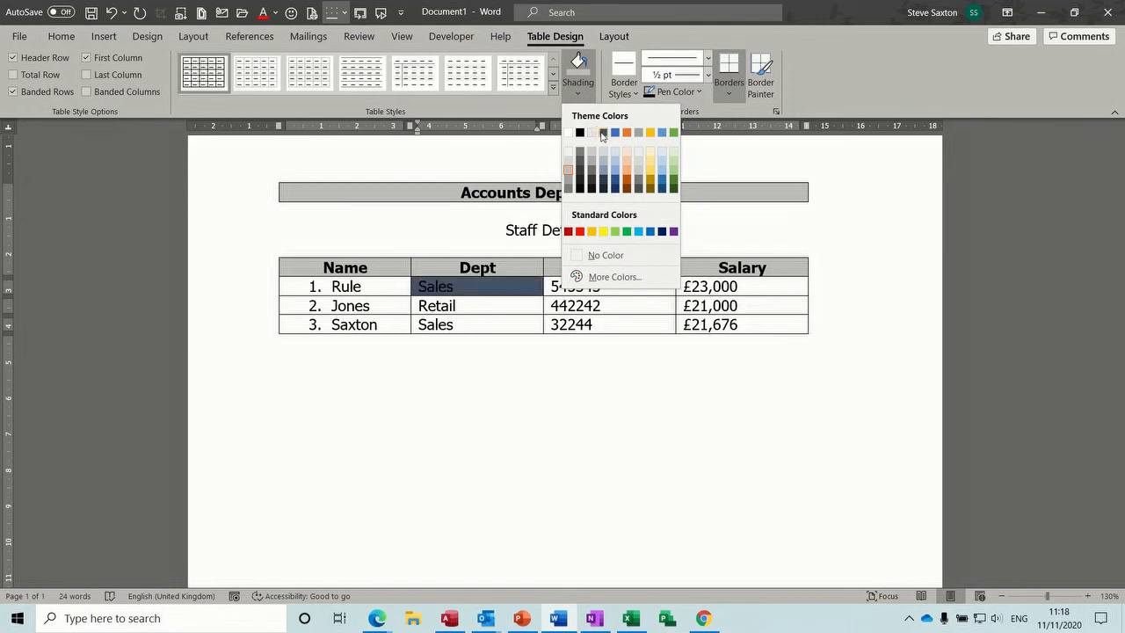
left_click(603, 132)
left_click(574, 305)
left_click(578, 94)
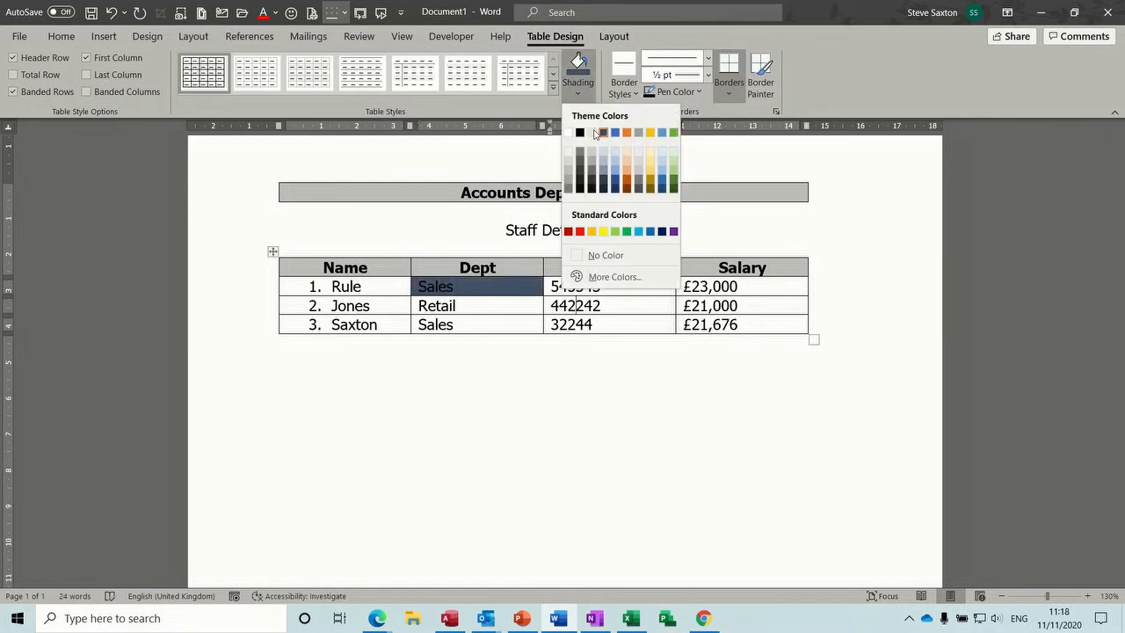
left_click(605, 232)
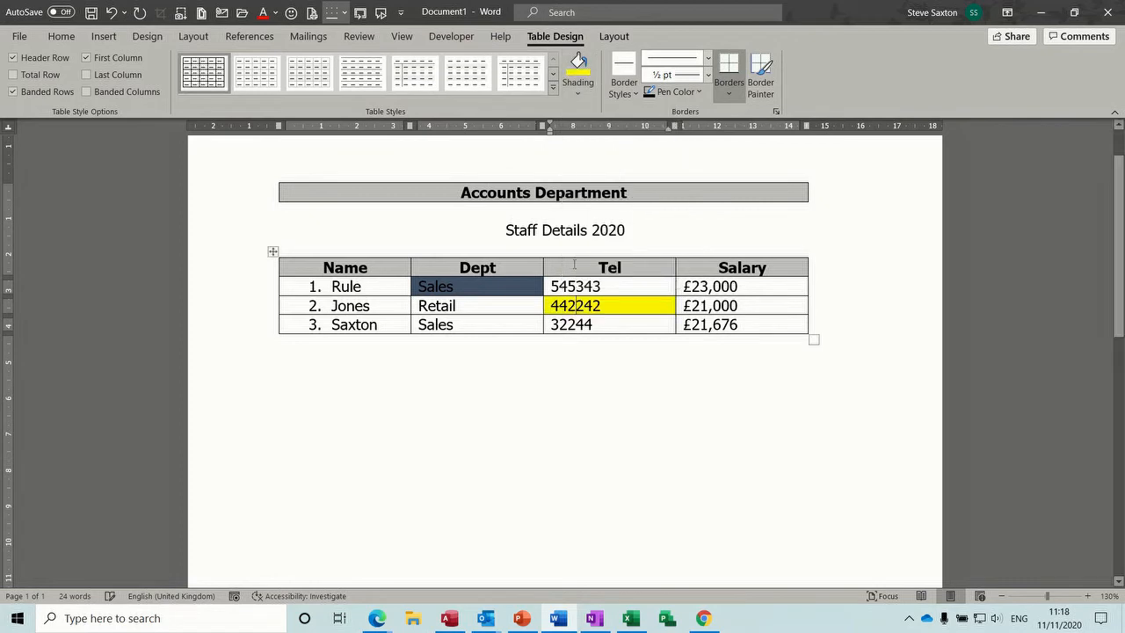
Try All Borders on the yellow Tel cell, and set the cell to No Border
left_click(636, 95)
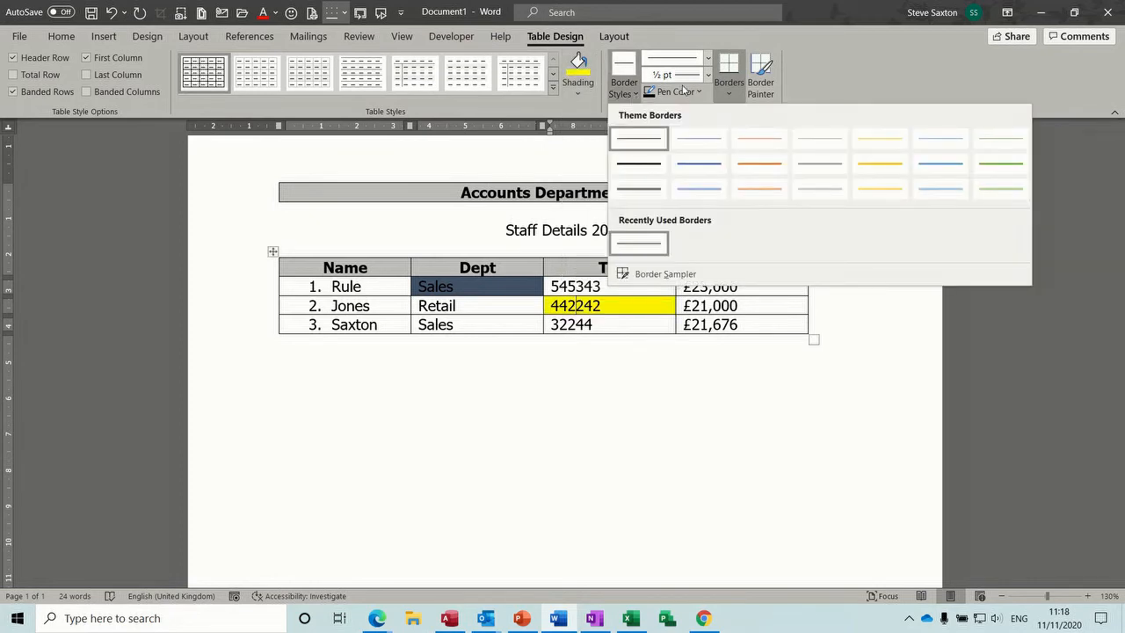
left_click(729, 93)
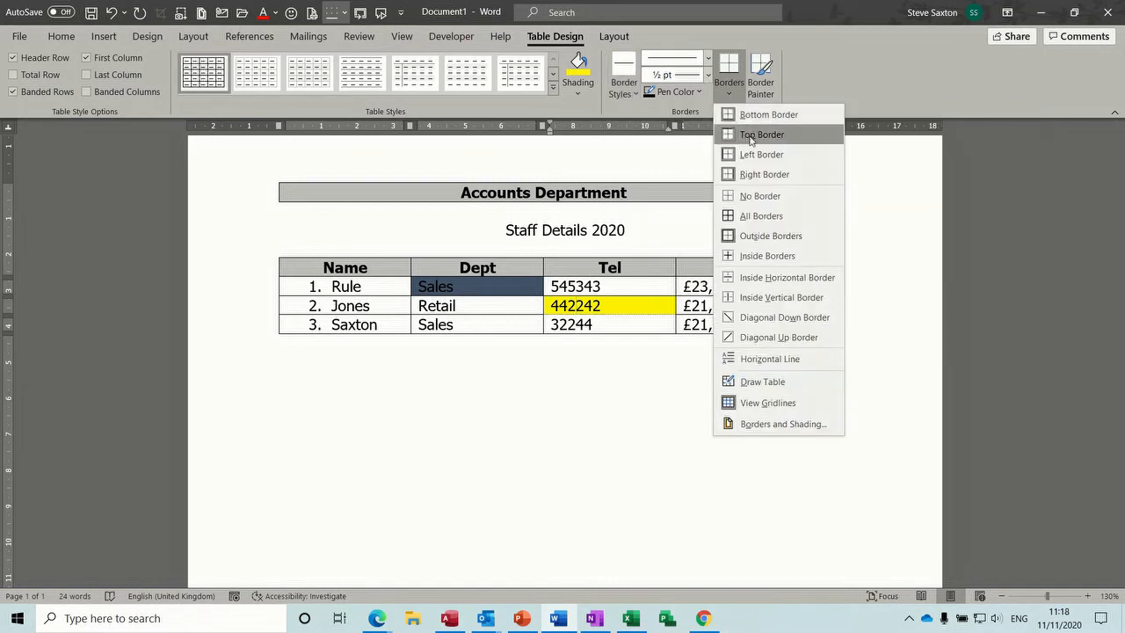
left_click(757, 215)
left_click(729, 88)
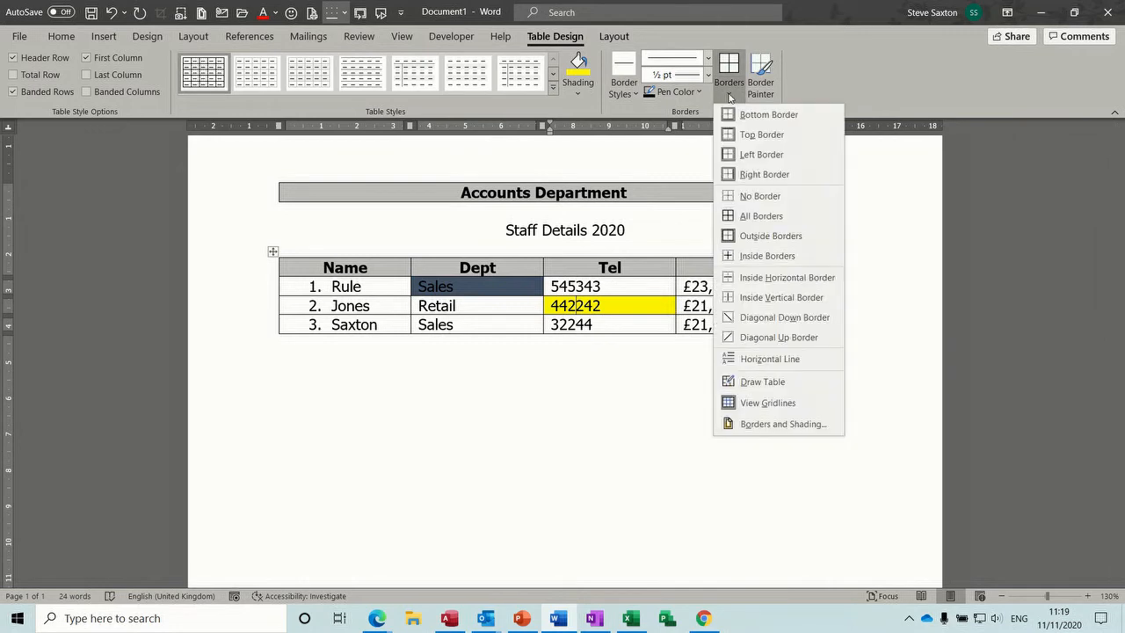
left_click(755, 196)
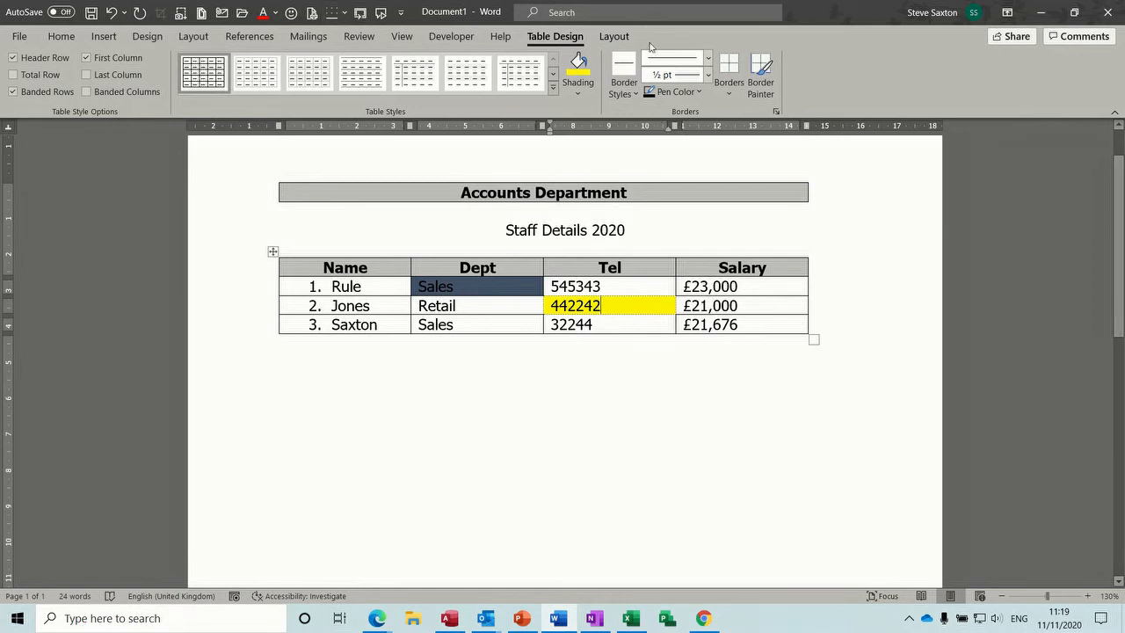
Remove all borders from the whole staff table with No Border
left_click(622, 37)
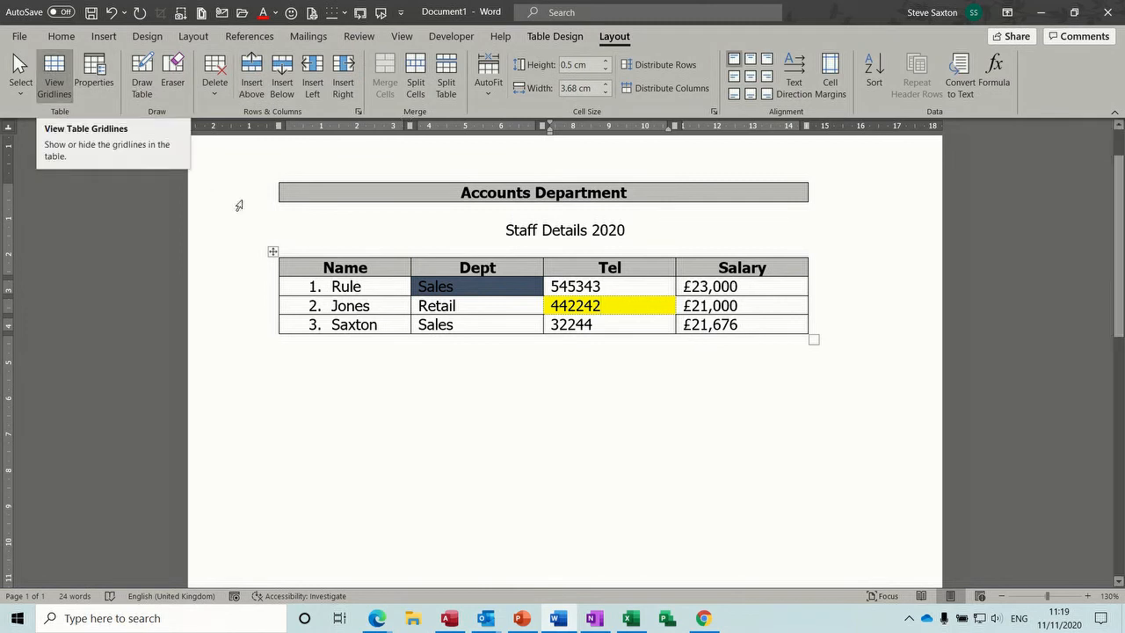
left_click(274, 251)
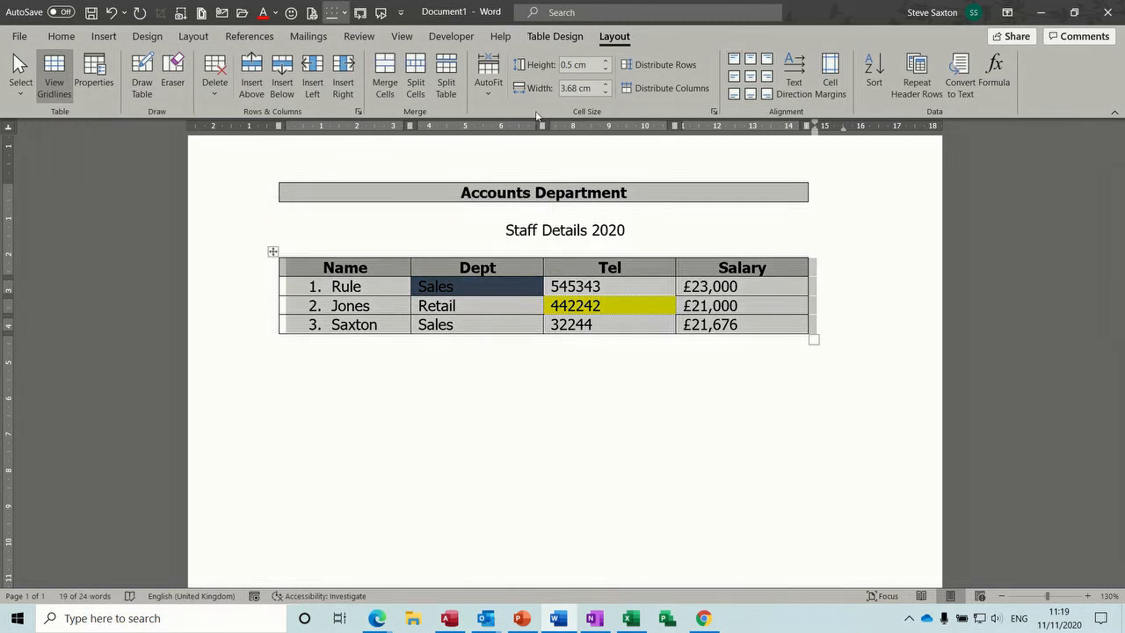
left_click(555, 36)
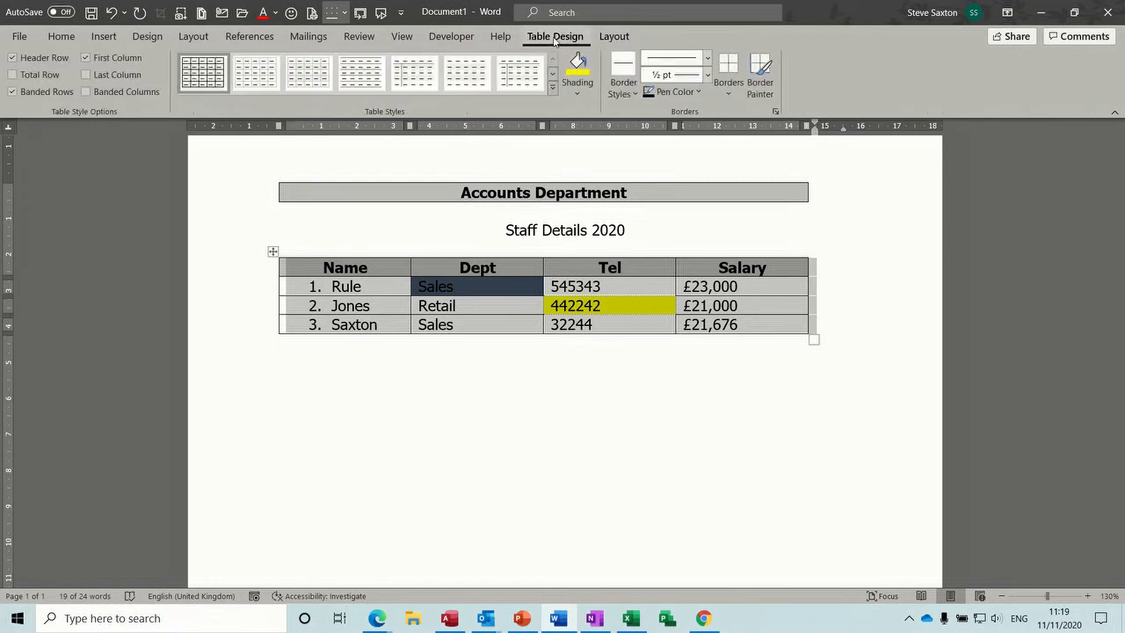
left_click(731, 90)
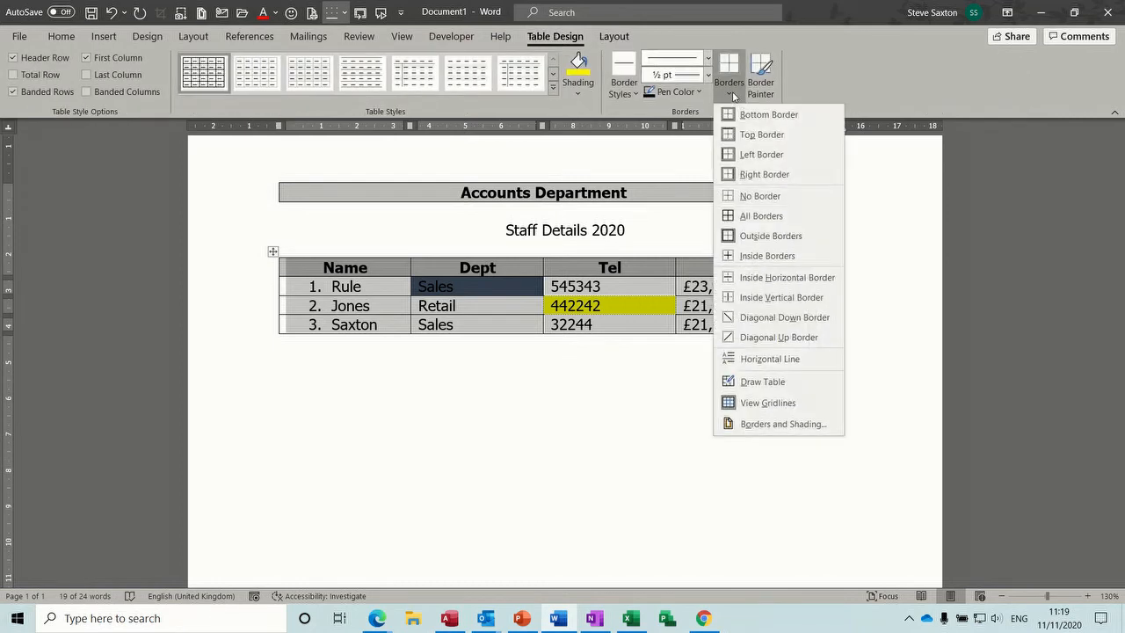
left_click(761, 197)
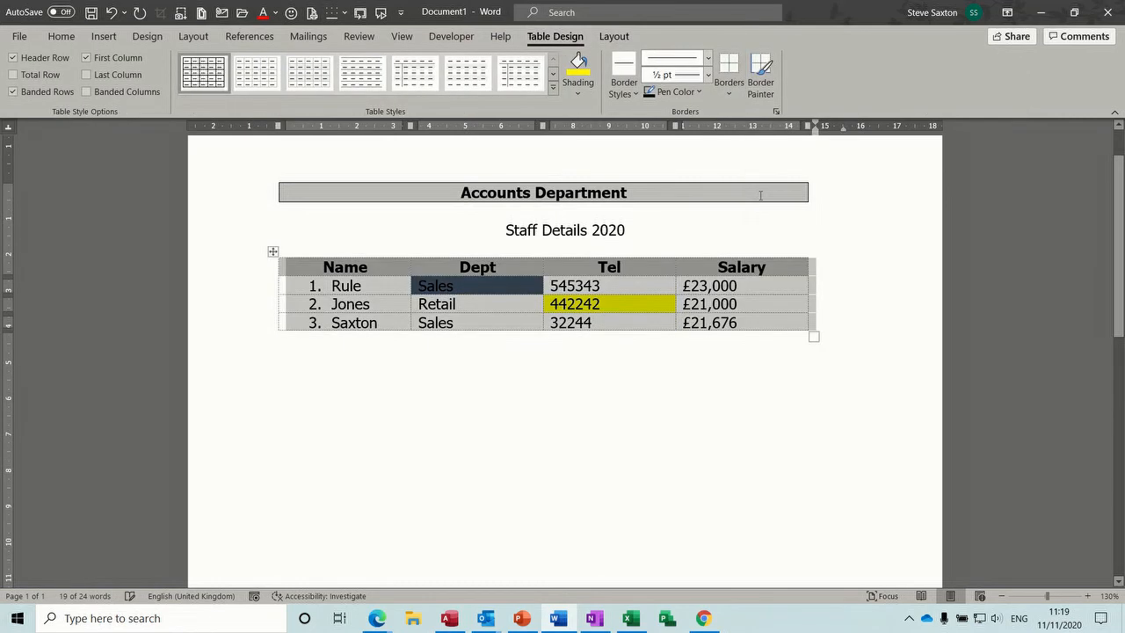
Check how the borderless staff table looks in the print preview, and return to the document
left_click(559, 378)
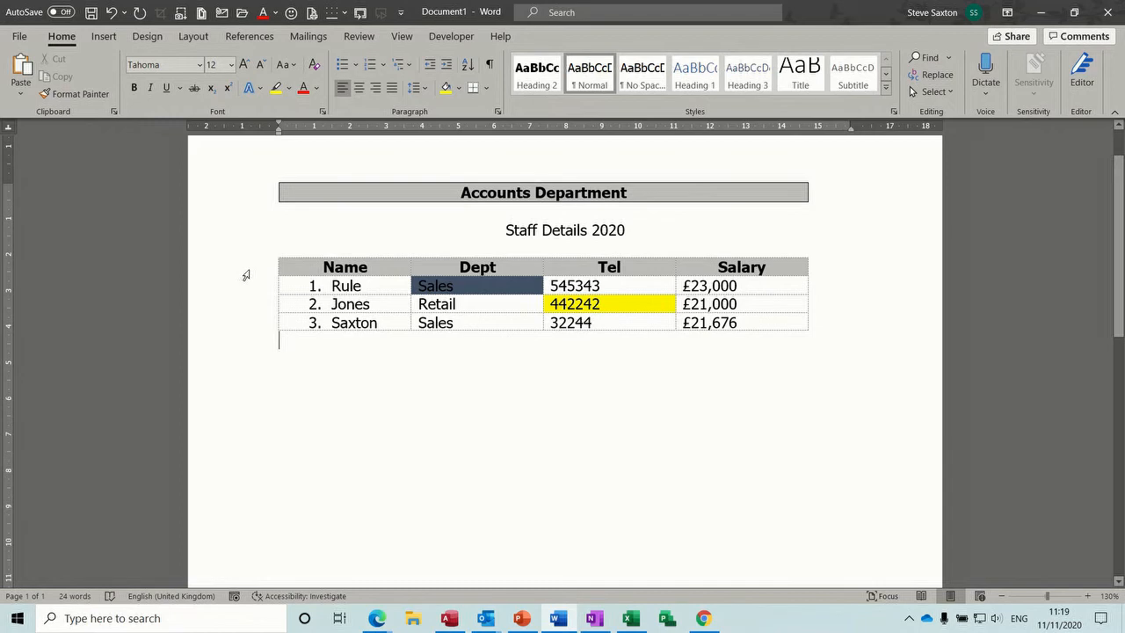
key("ctrl+p")
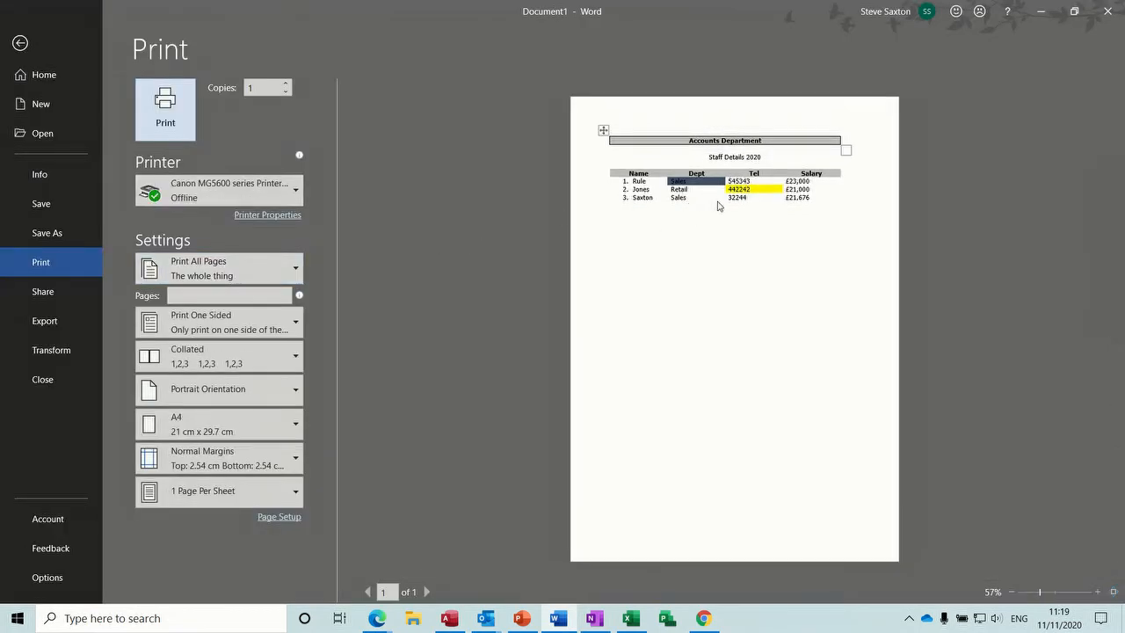
left_click(20, 43)
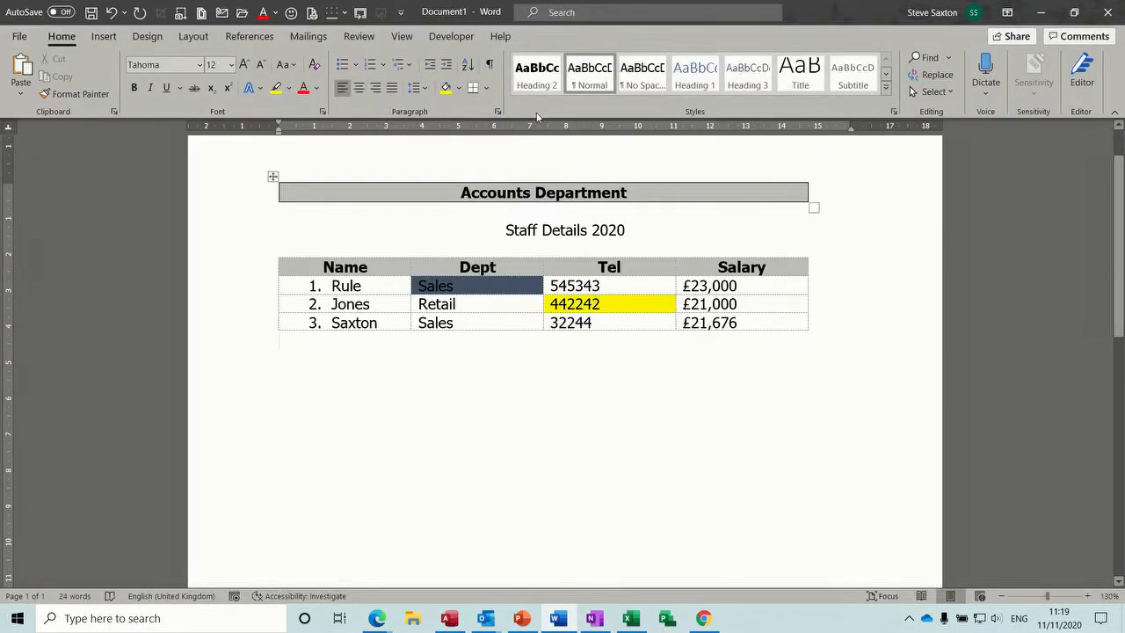
Hide the table gridlines and show them again
left_click(471, 288)
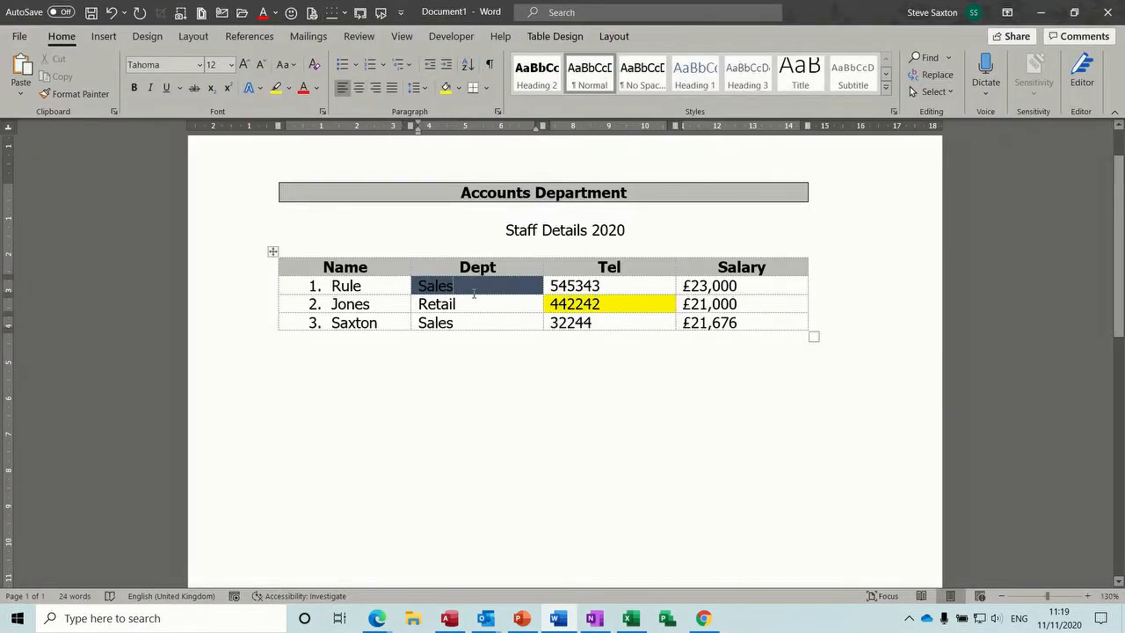
left_click(611, 37)
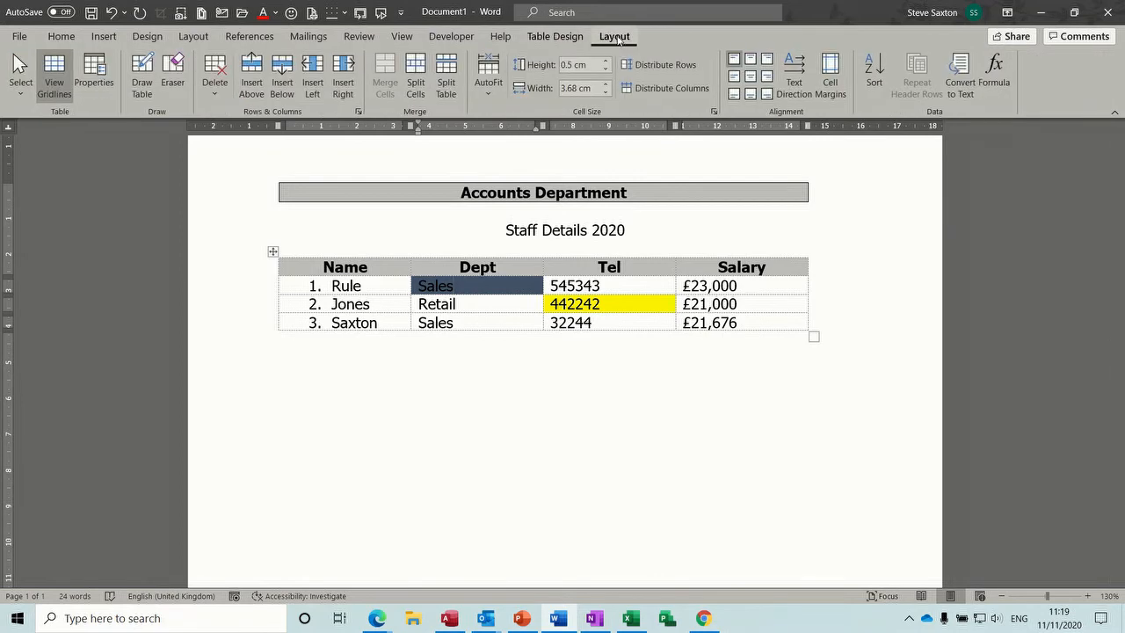
left_click(51, 70)
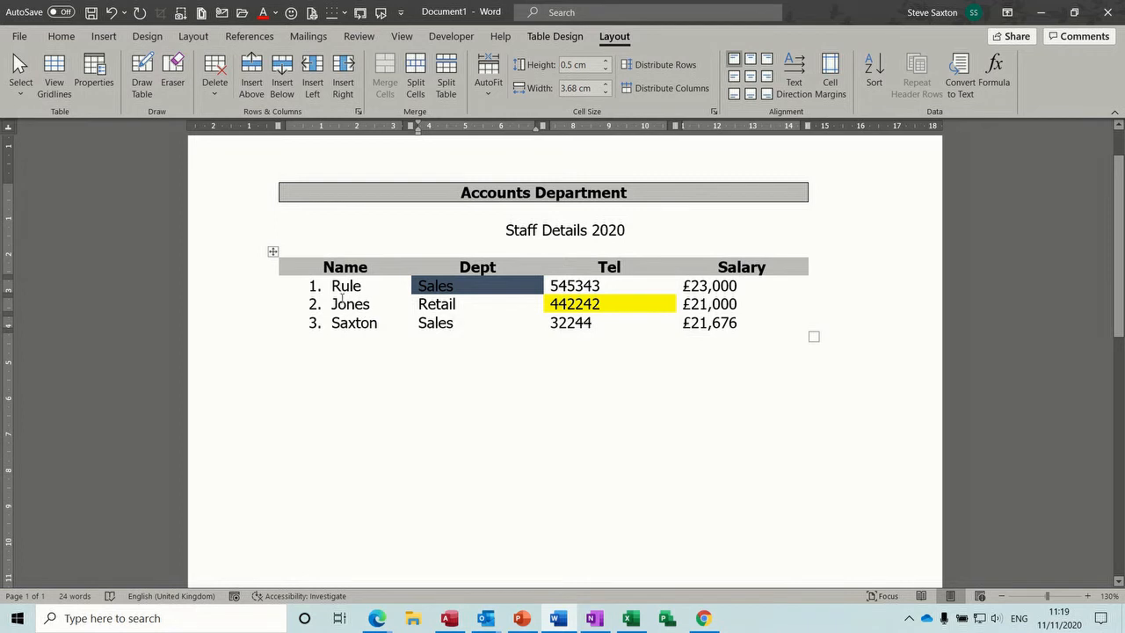
left_click(52, 75)
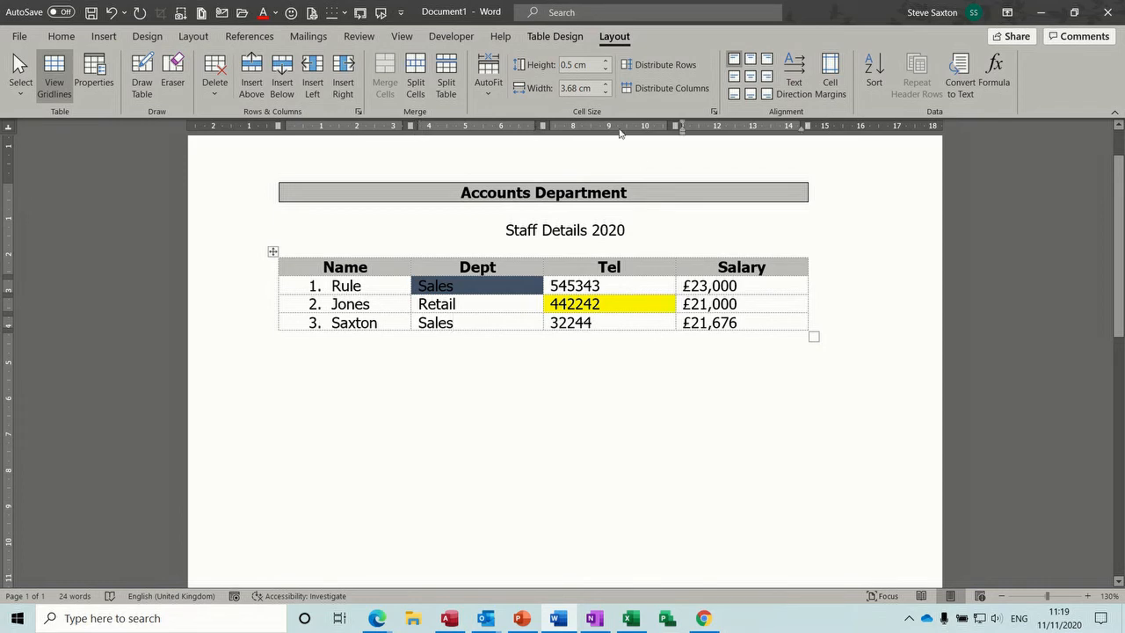
Apply All Borders to the second employee's Salary cell with a thick 3 pt line style in red
left_click(567, 41)
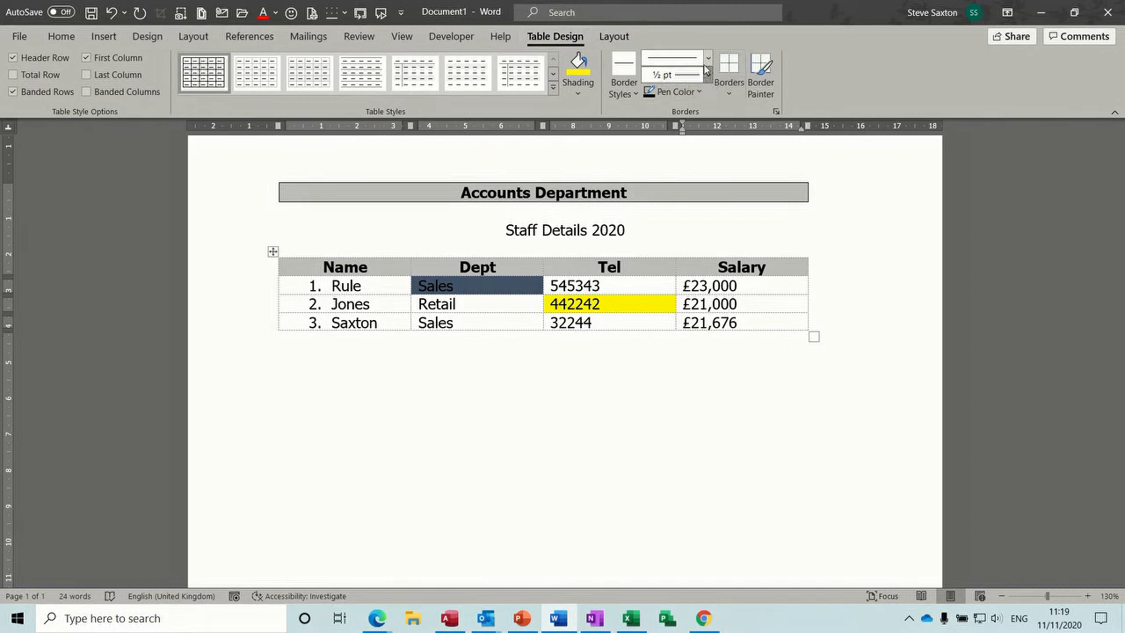
left_click(709, 65)
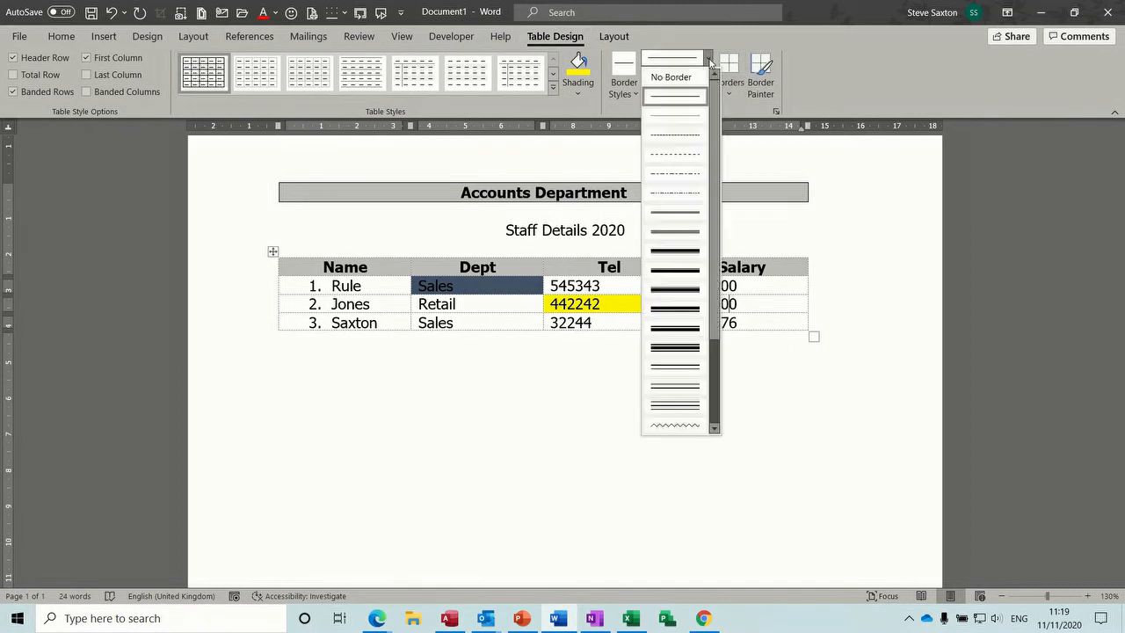
left_click(688, 252)
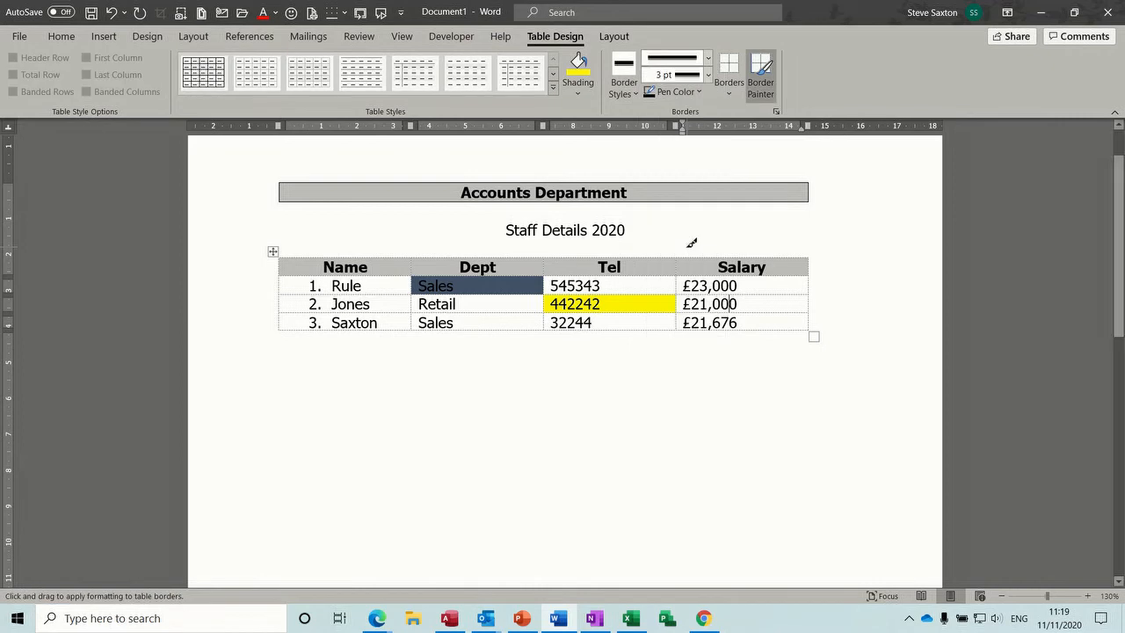
left_click(704, 93)
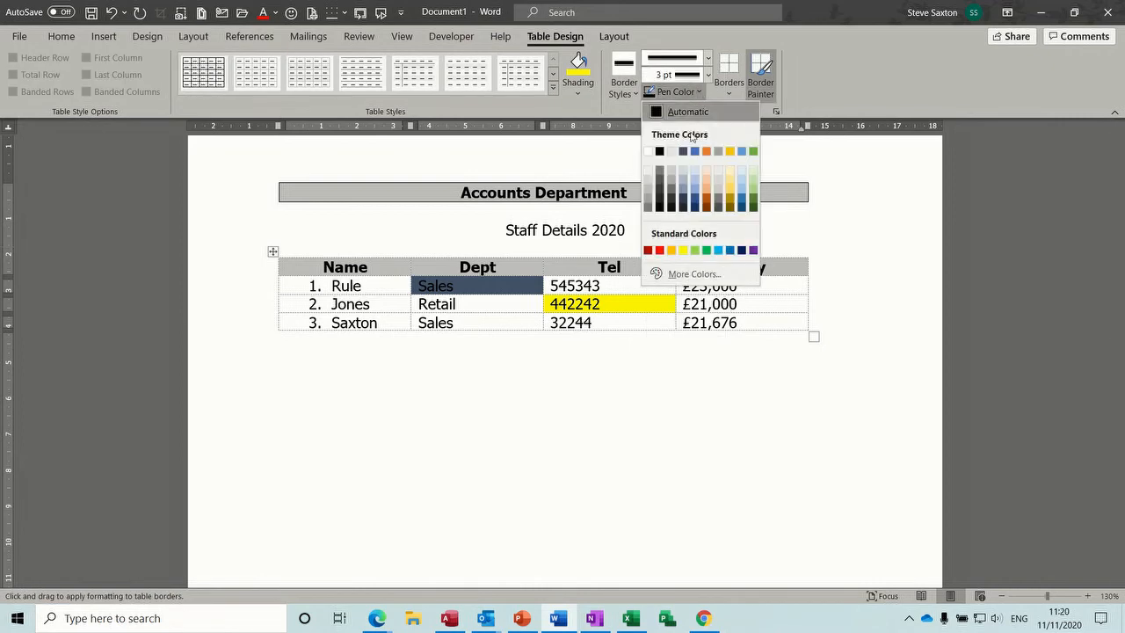
left_click(664, 250)
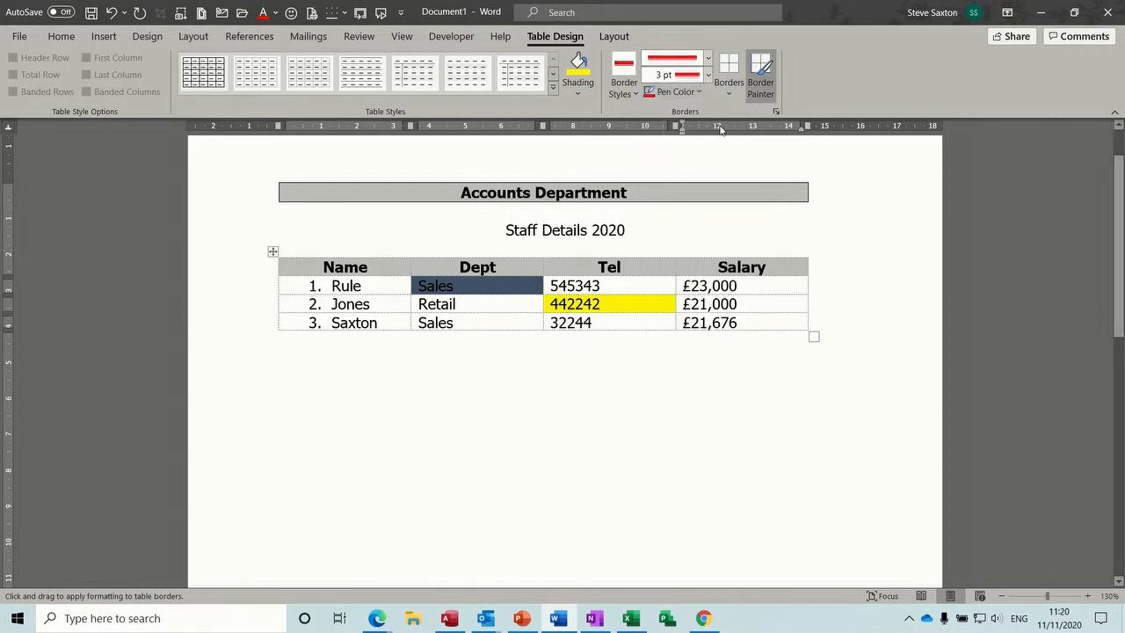
left_click(729, 84)
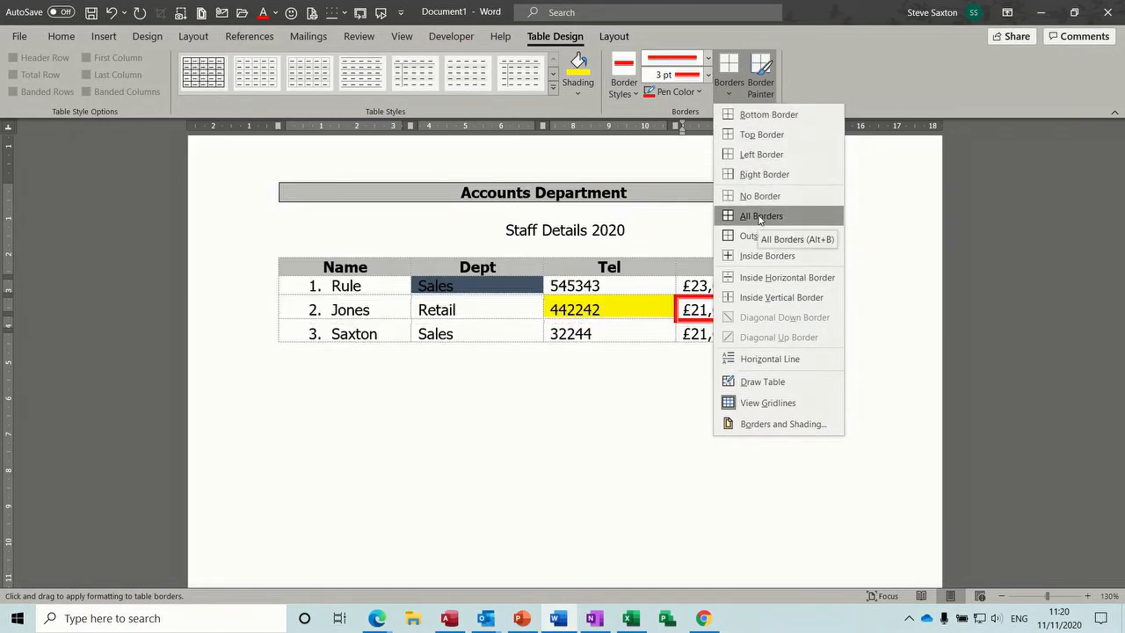
left_click(759, 217)
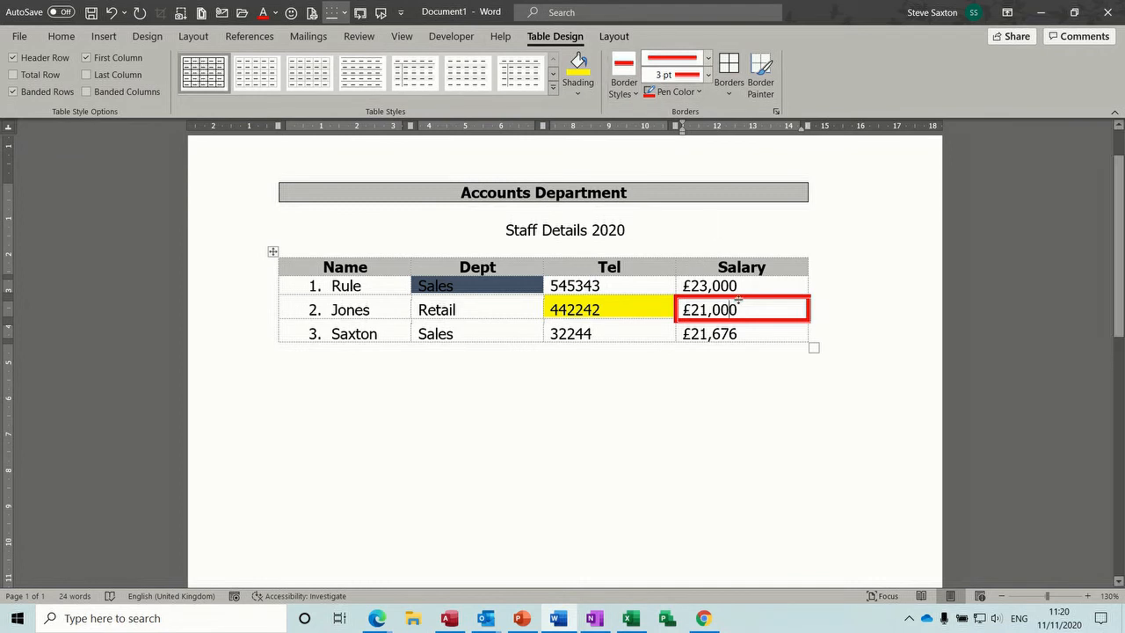
Put a thin ½ pt single-line border in the dark blue theme colour around the last employee's Dept cell
left_click(513, 327)
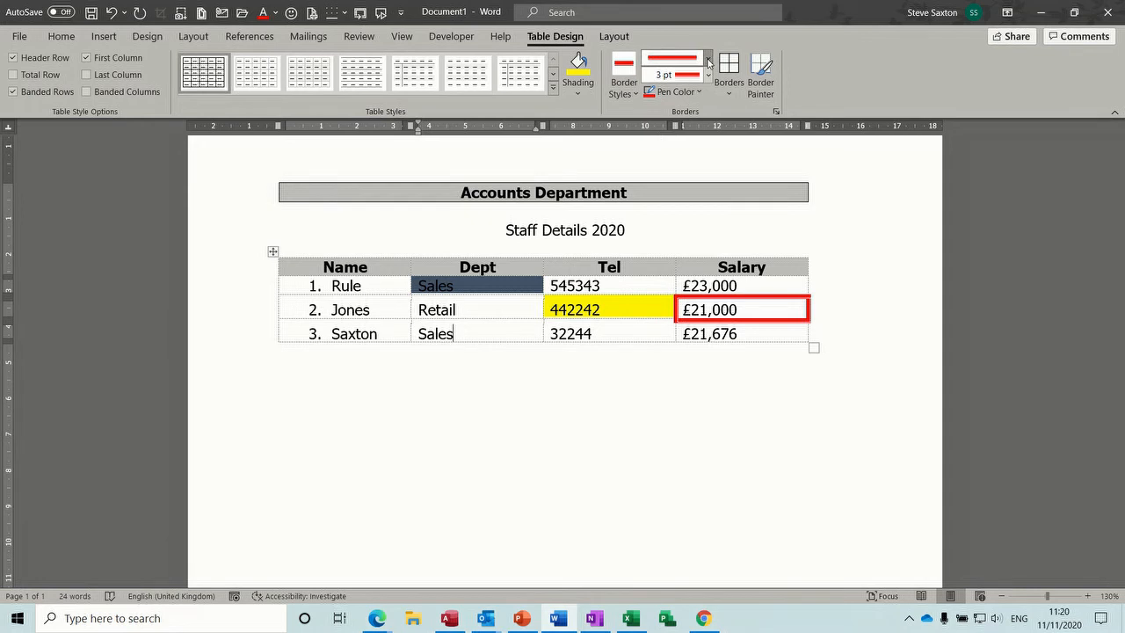
left_click(708, 63)
left_click(687, 98)
left_click(687, 95)
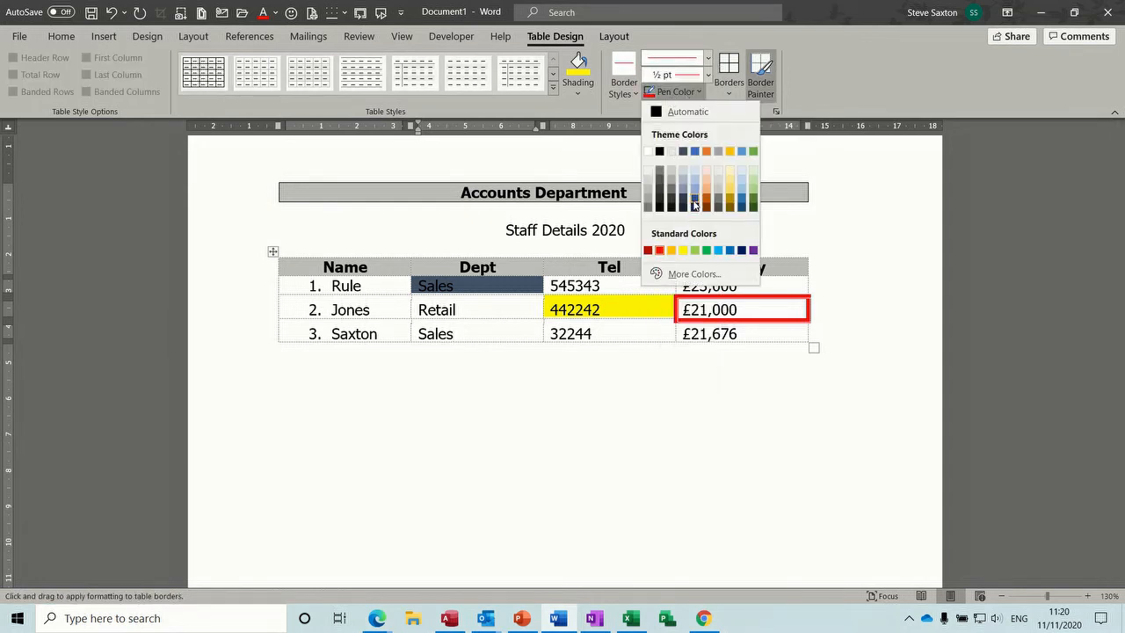
left_click(695, 205)
left_click(731, 67)
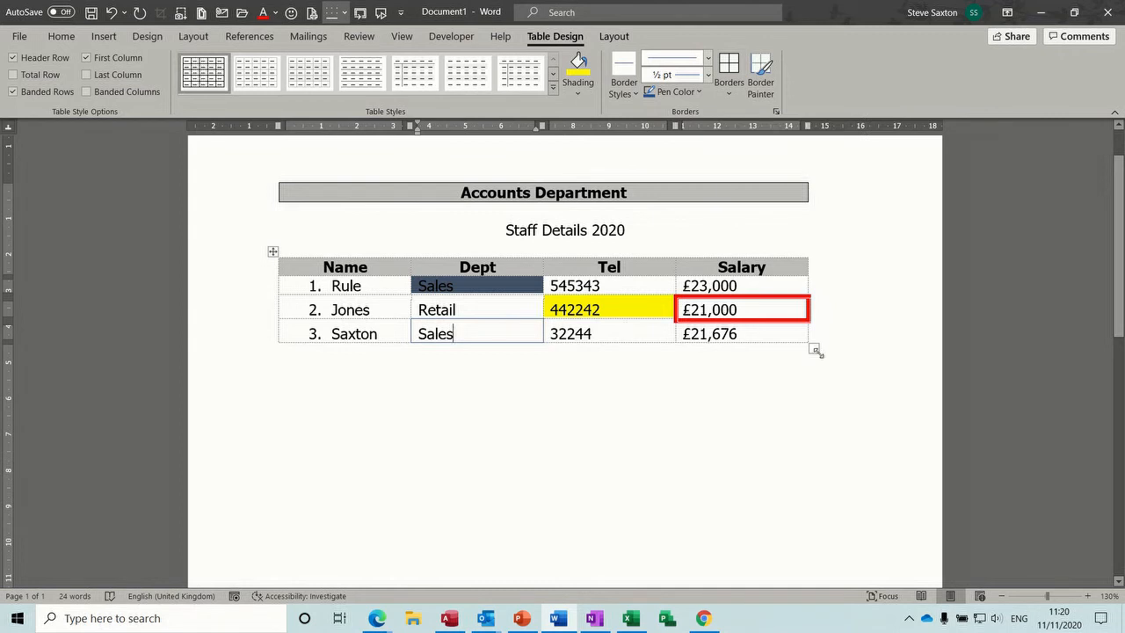
Make the staff table slightly narrower and taller, and clear the text from all its cells
mouse_move(815, 350)
left_mouse_down()
mouse_move(836, 374)
mouse_move(807, 354)
left_mouse_up()
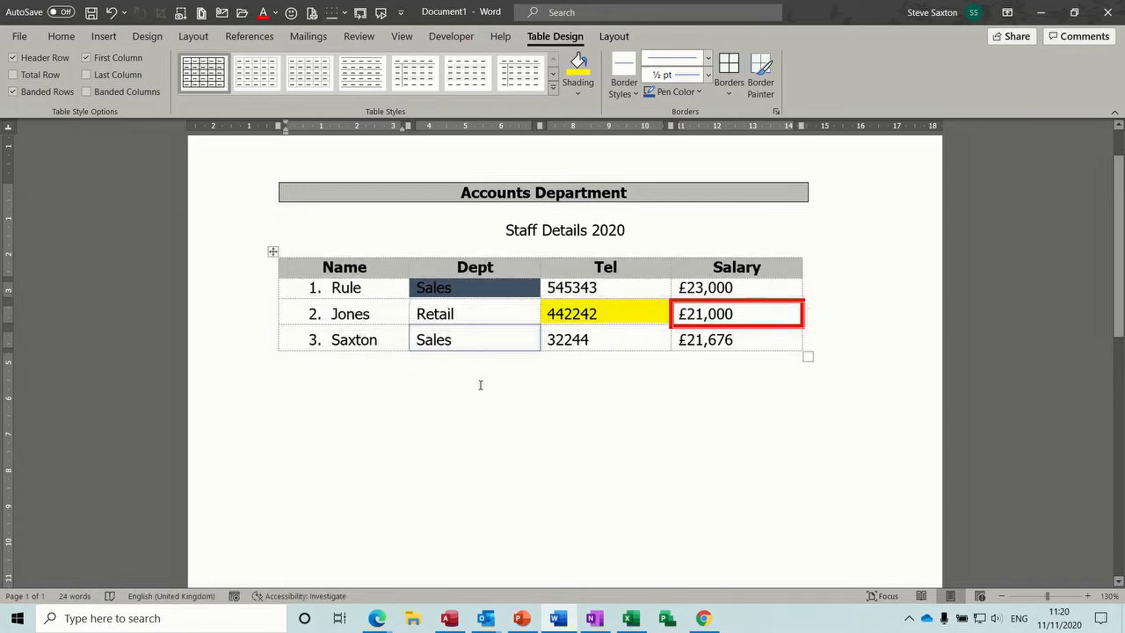
left_click(272, 252)
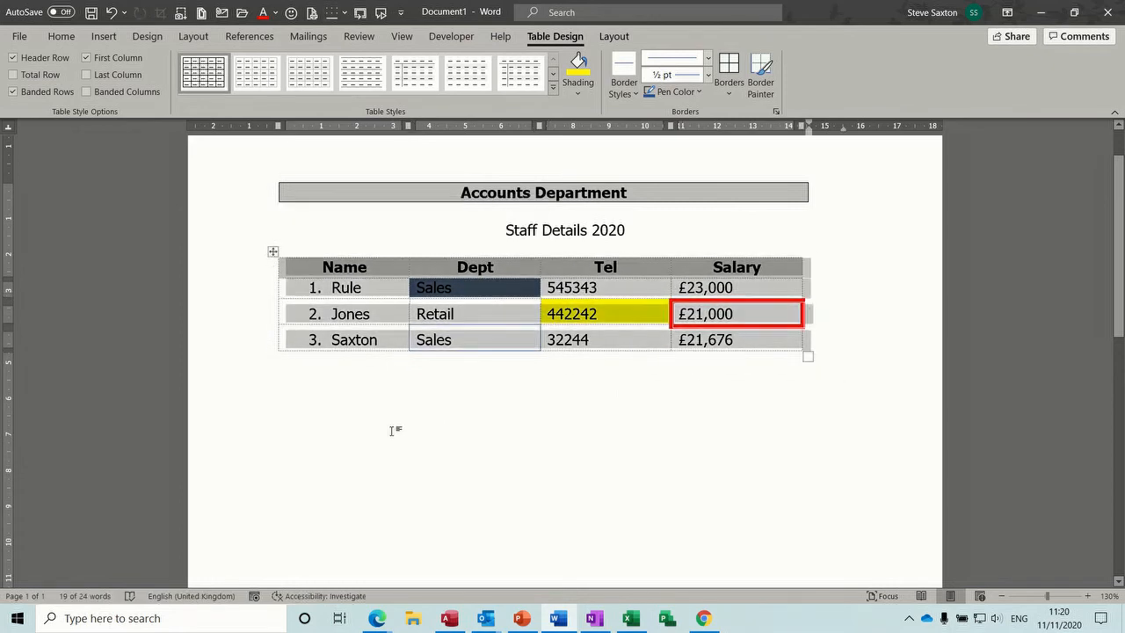
key("Delete")
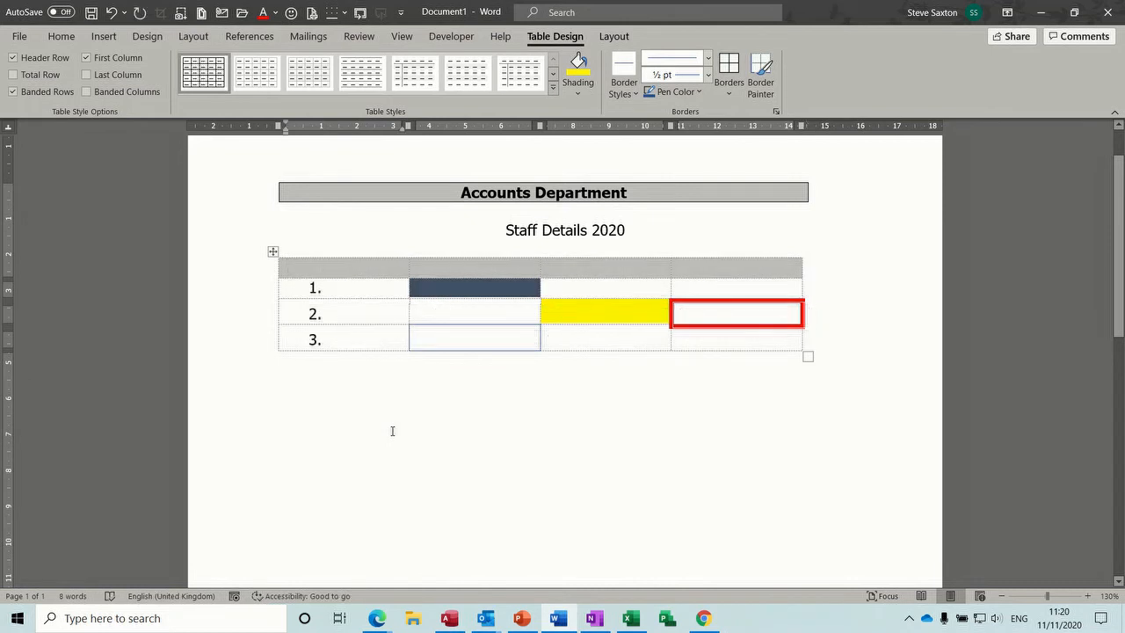
left_click(273, 252)
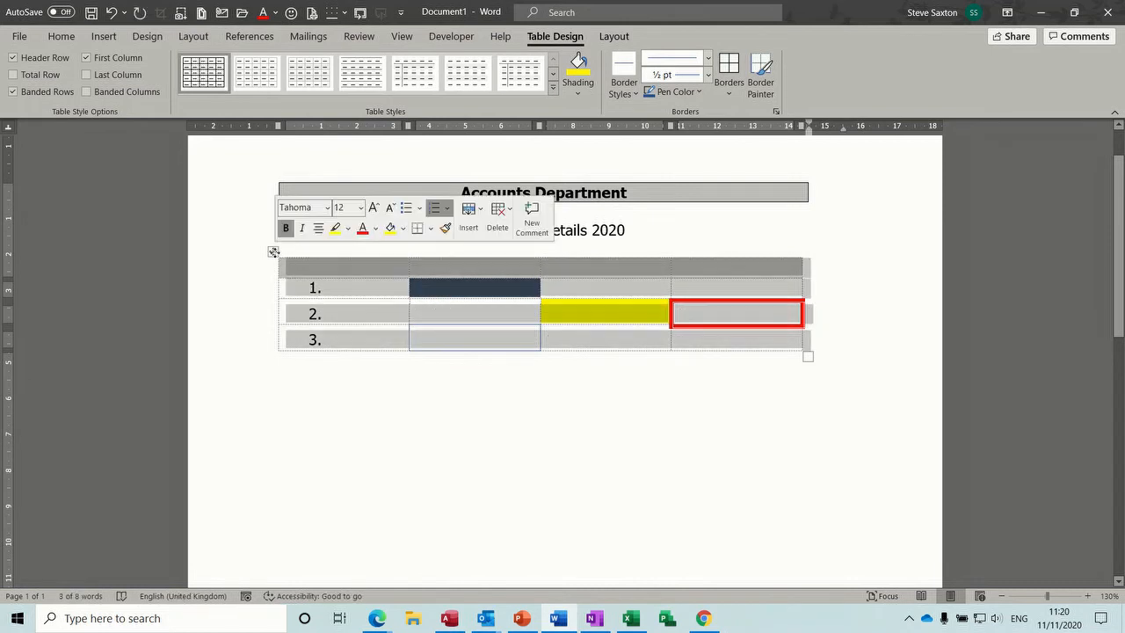
key("Delete")
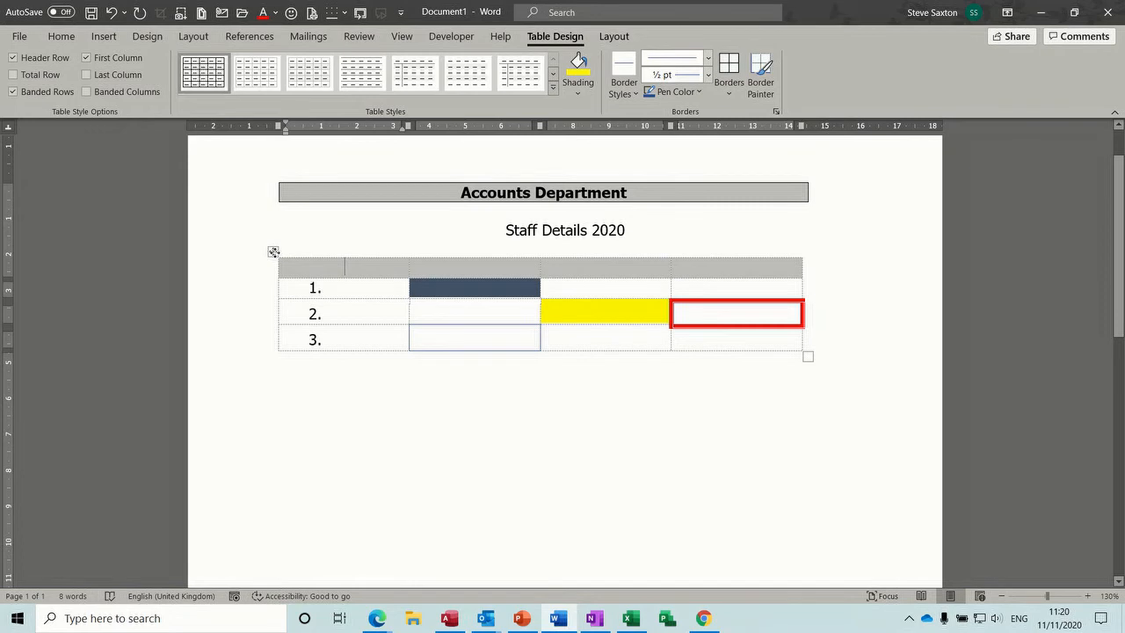
Cut the emptied staff table and the Accounts Department table, and delete the Staff Details 2020 line
right_click(274, 252)
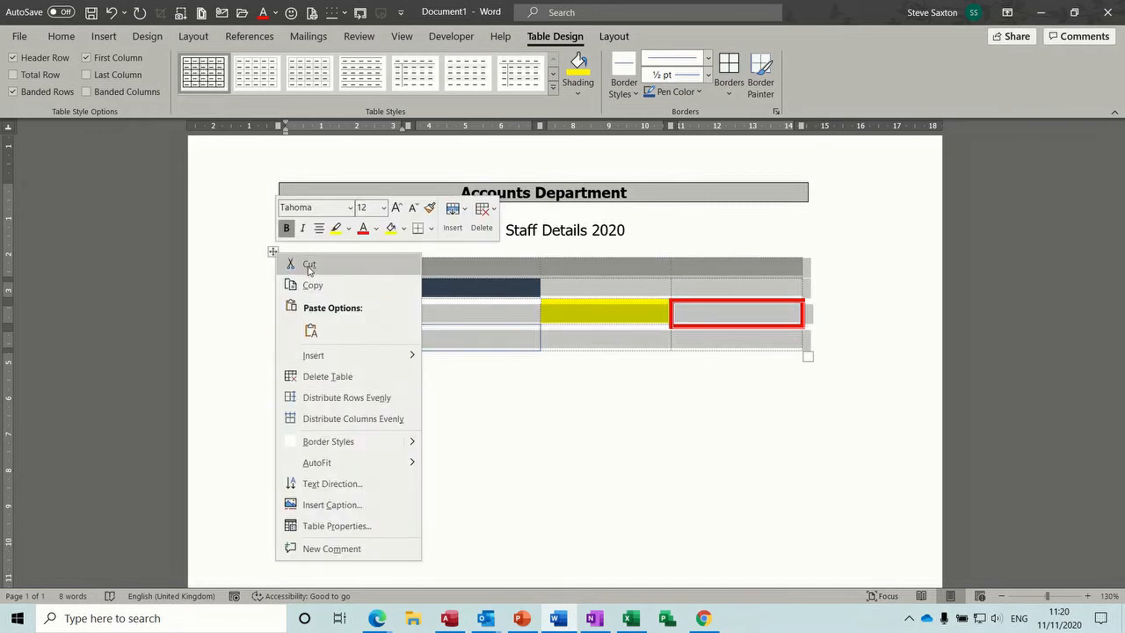
left_click(308, 264)
left_click(273, 176)
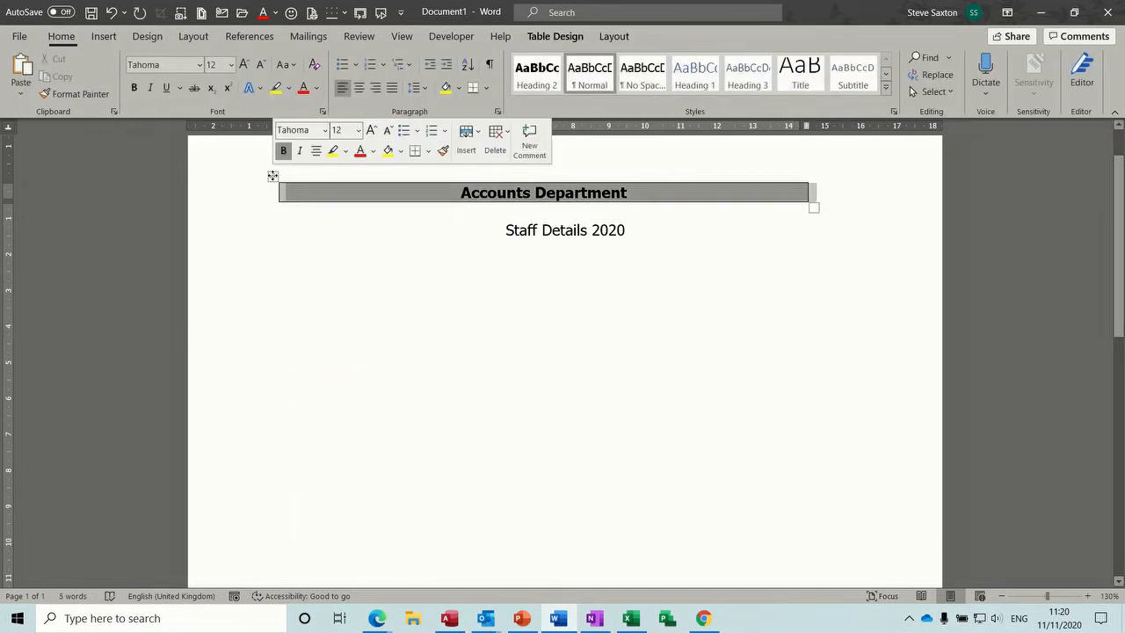
right_click(273, 176)
left_click(304, 186)
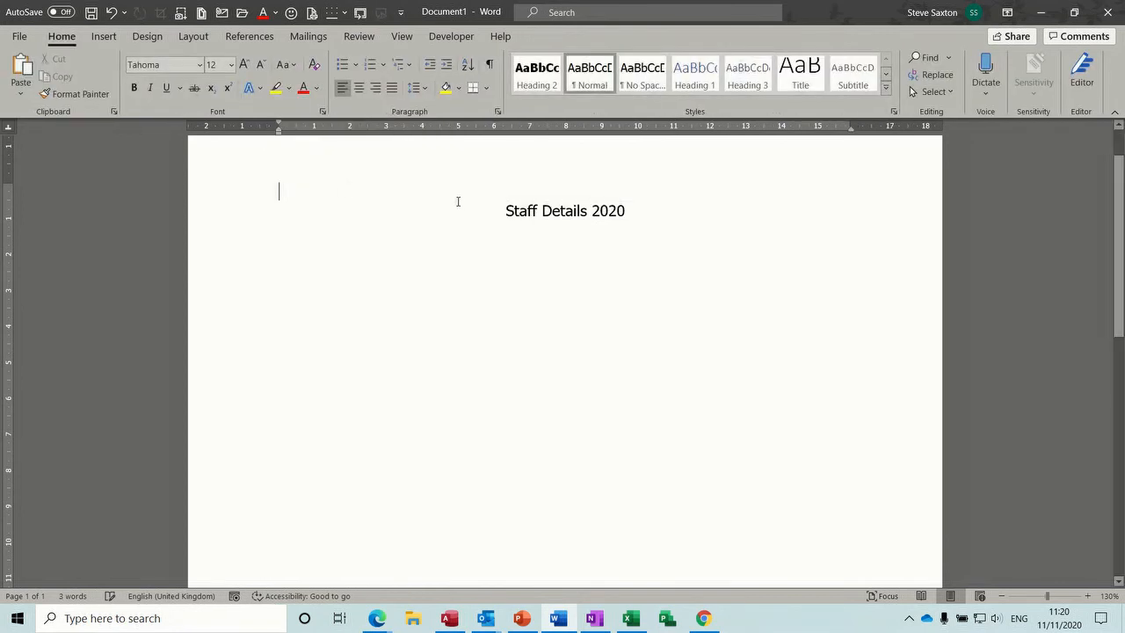
left_click_drag(501, 211, 746, 226)
key("Delete")
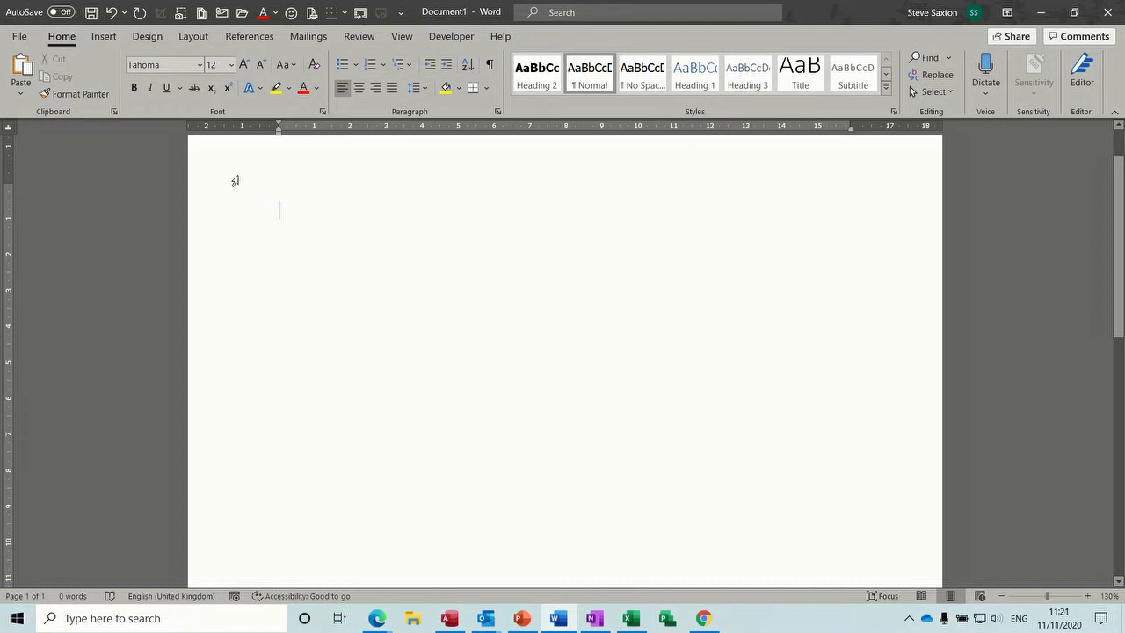
Draw a table outline about 13 cm wide and 5 cm tall, with three vertical lines dividing it into four columns
left_click(104, 36)
left_click(115, 91)
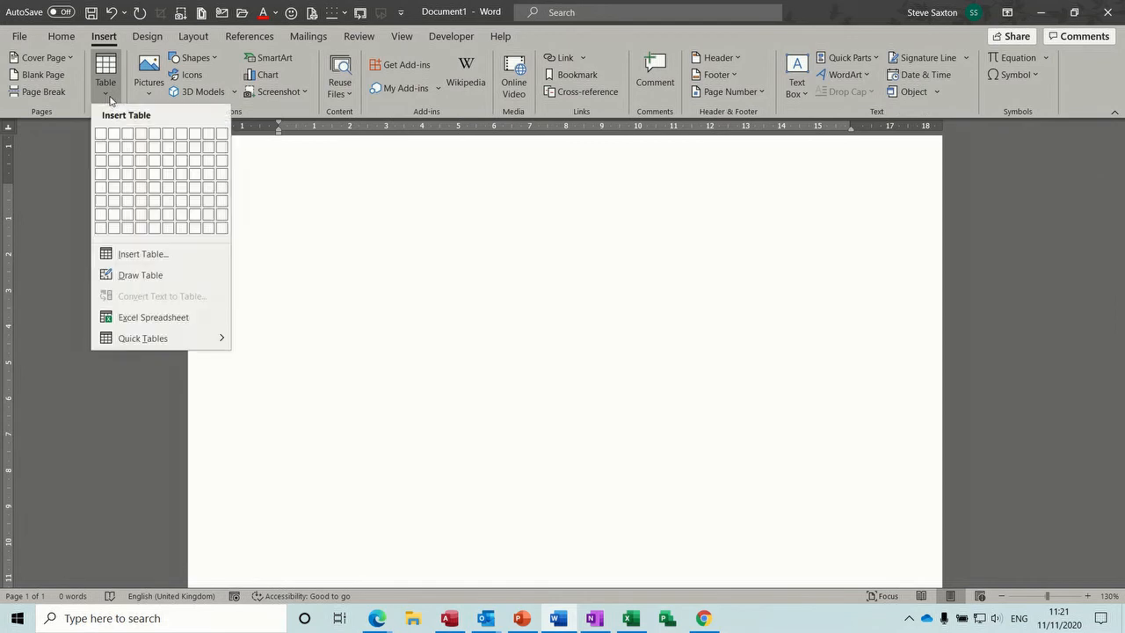
left_click(133, 275)
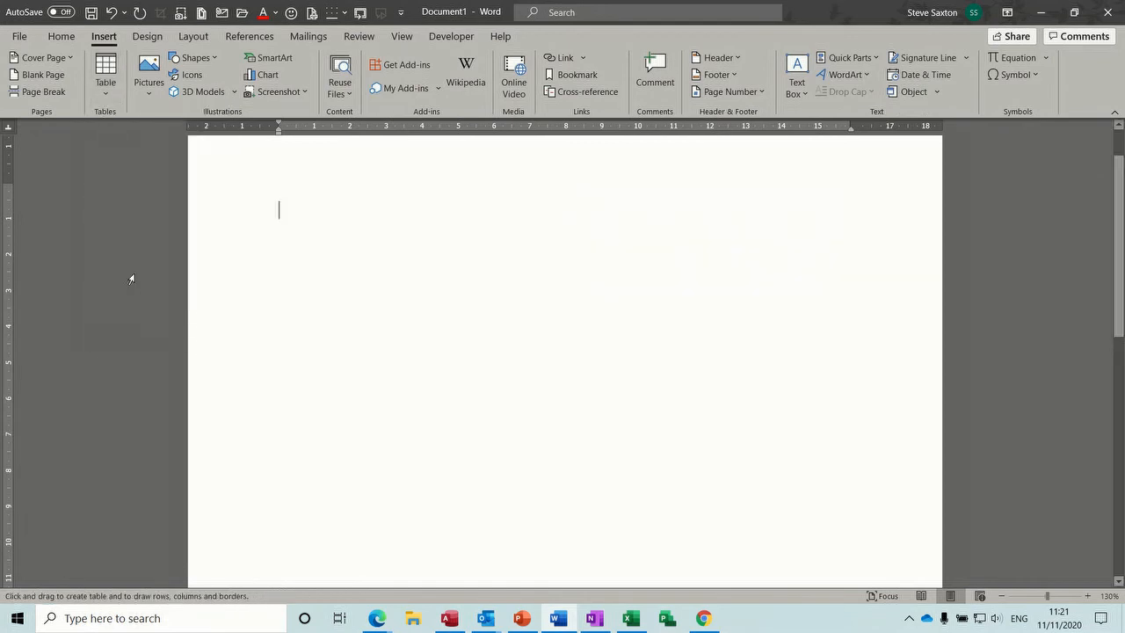
mouse_move(284, 204)
left_mouse_down()
mouse_move(515, 344)
mouse_move(760, 380)
left_mouse_up()
left_click_drag(322, 202, 329, 374)
left_click_drag(370, 201, 377, 371)
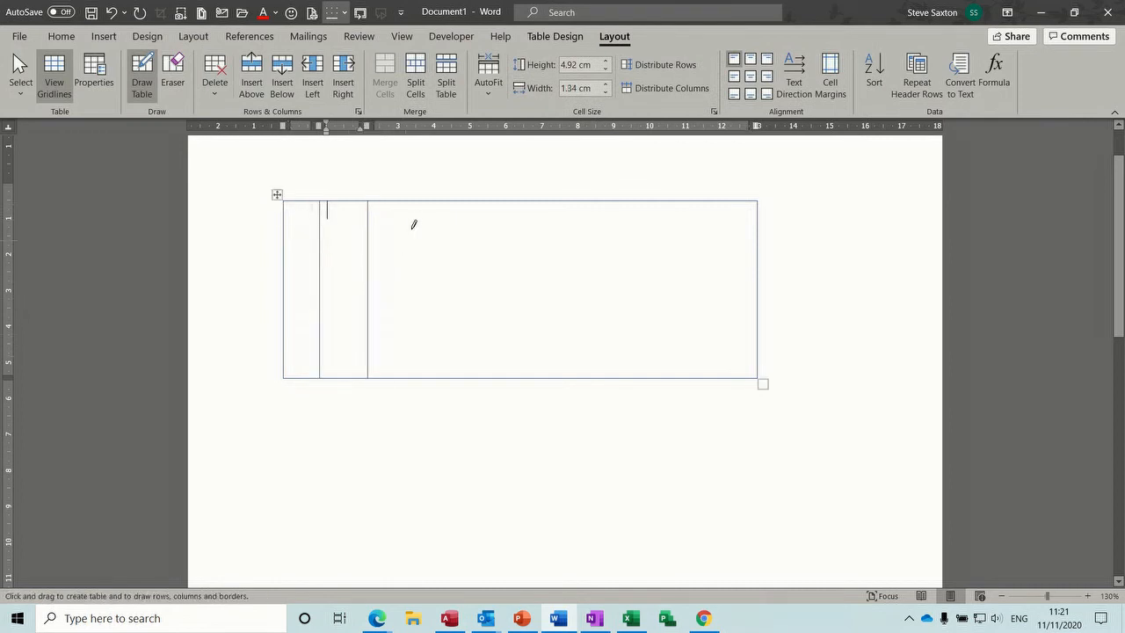
left_click_drag(426, 202, 430, 309)
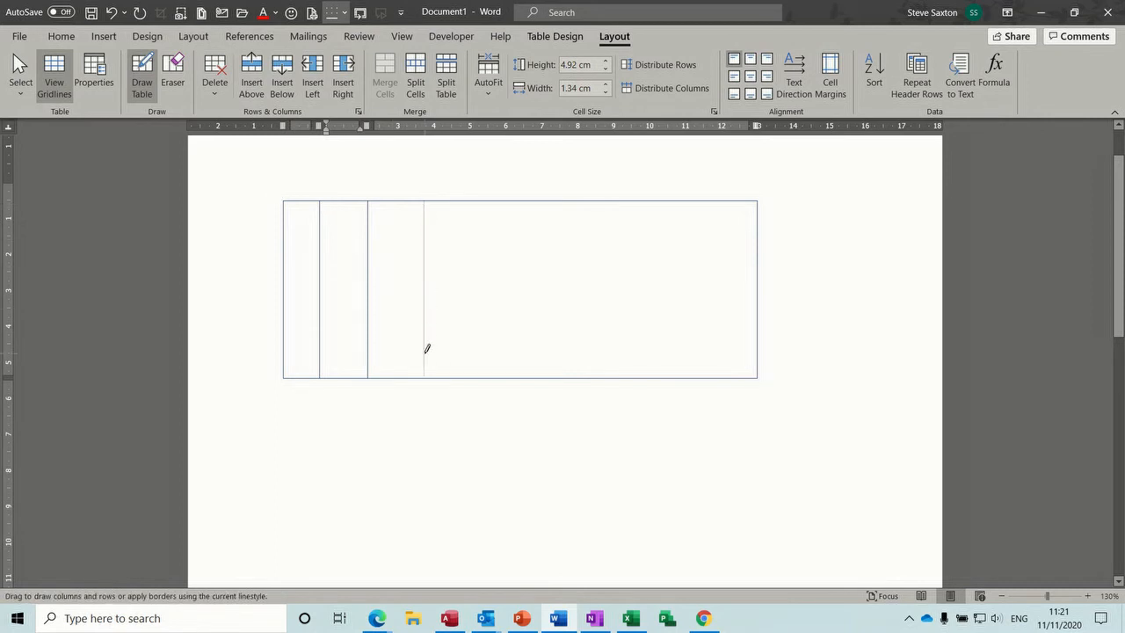
left_click_drag(428, 348, 427, 353)
Draw three horizontal lines across the table to divide it into four rows, and leave table drawing
left_click_drag(288, 231, 642, 222)
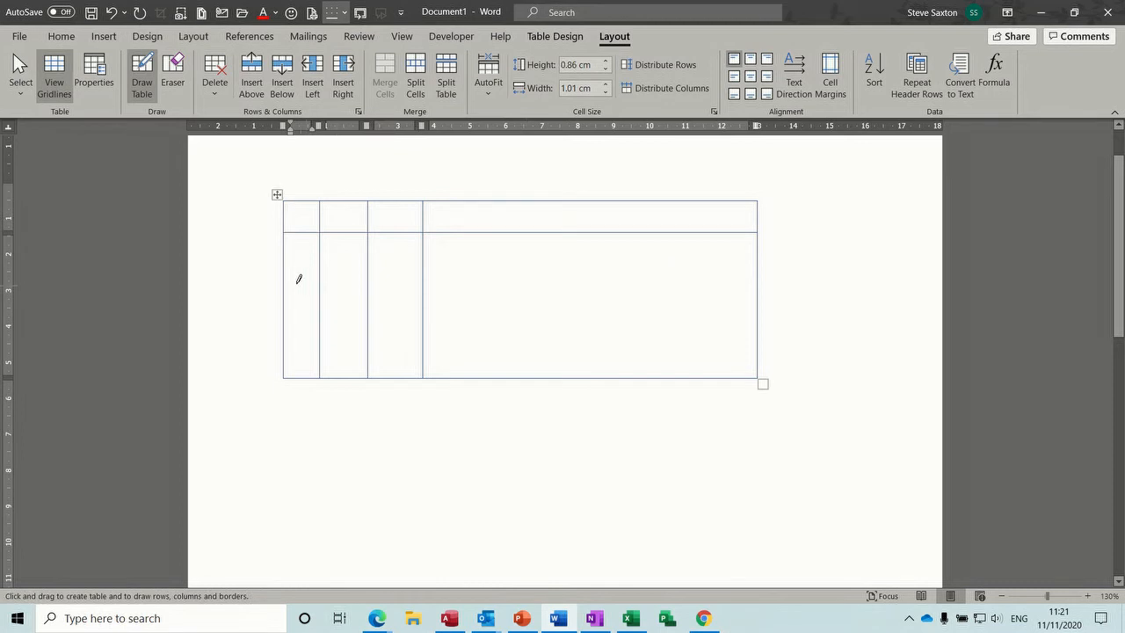
left_click_drag(364, 276, 677, 279)
left_click_drag(290, 316, 616, 317)
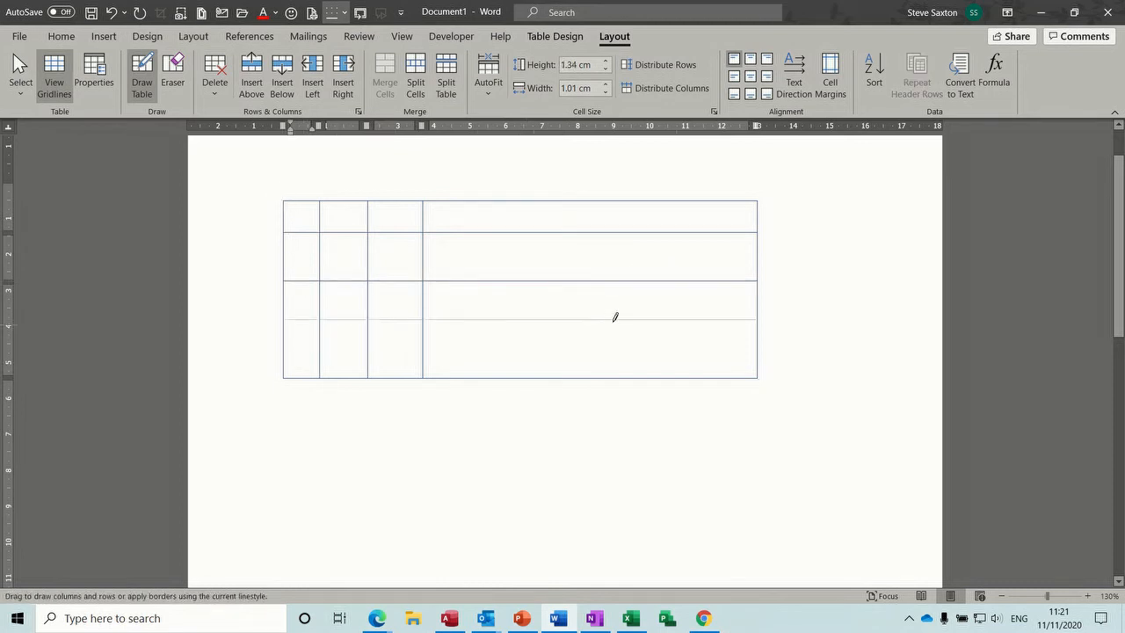
left_click_drag(703, 312, 703, 313)
left_click(141, 78)
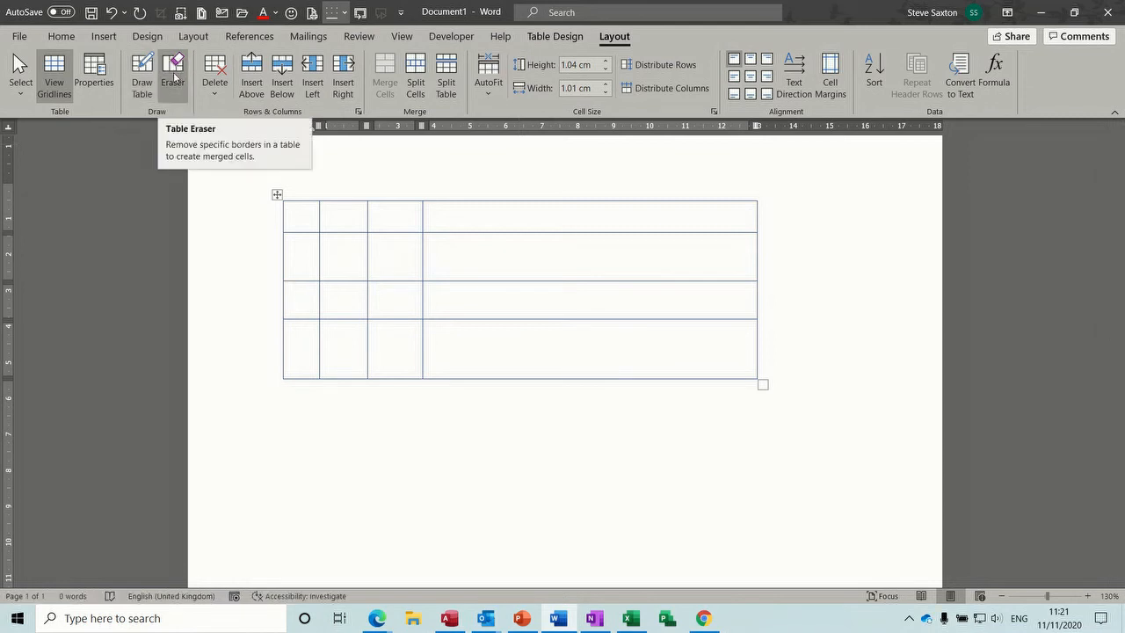
Distribute the table's first three columns to equal widths
left_click(302, 213)
left_click_drag(324, 232, 392, 352)
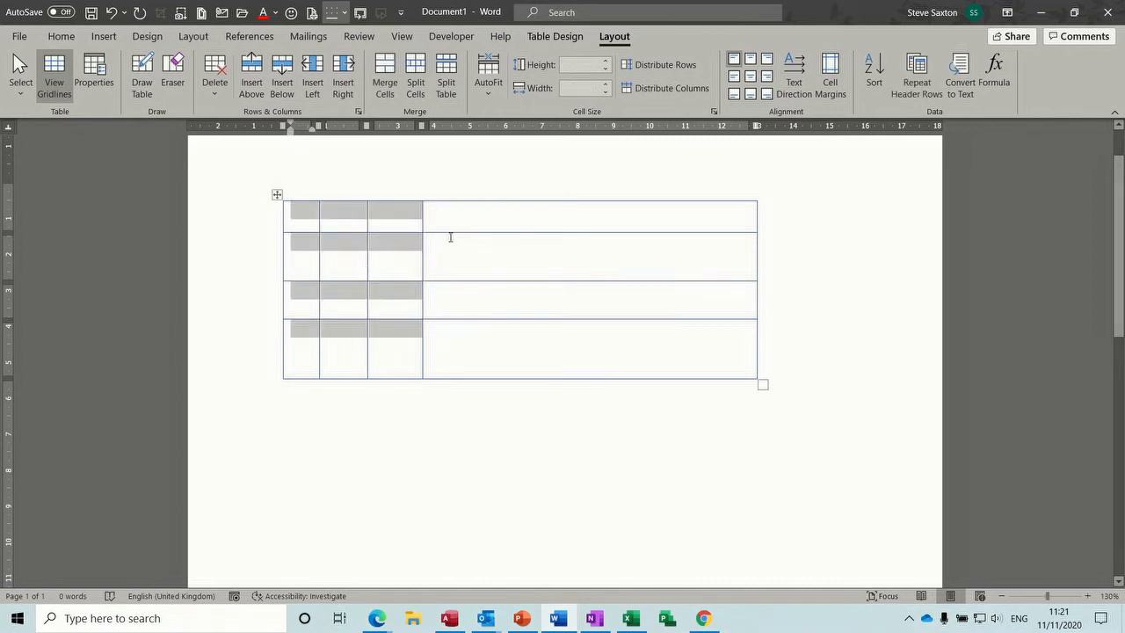
left_click(690, 92)
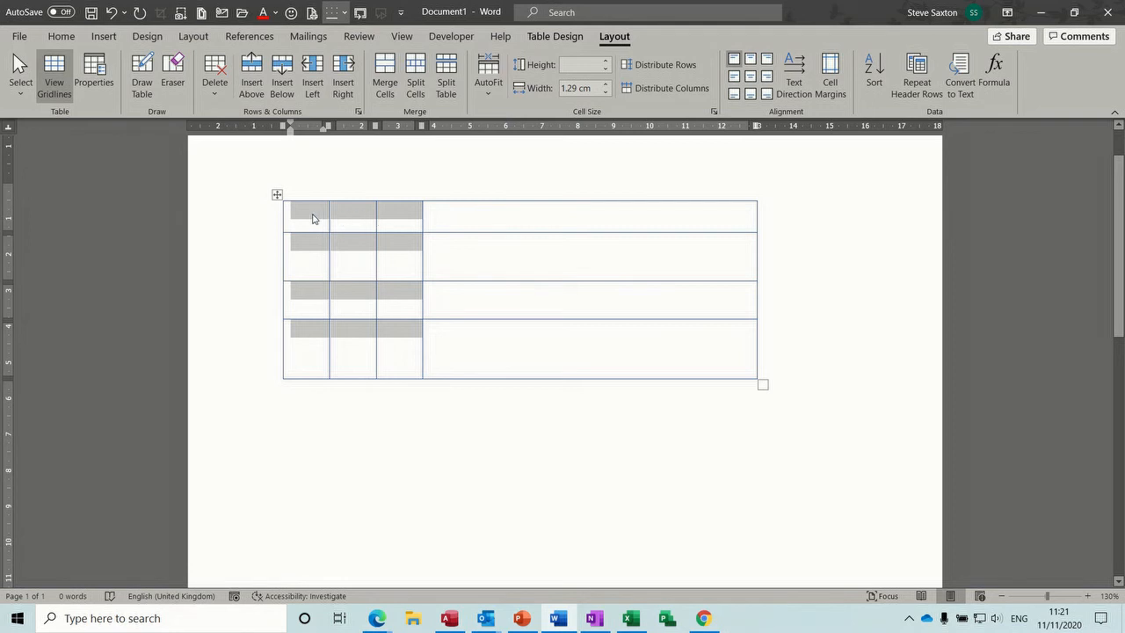
Distribute all four rows of the table to equal heights
mouse_move(286, 220)
left_mouse_down()
mouse_move(291, 279)
mouse_move(356, 334)
mouse_move(487, 378)
left_mouse_up()
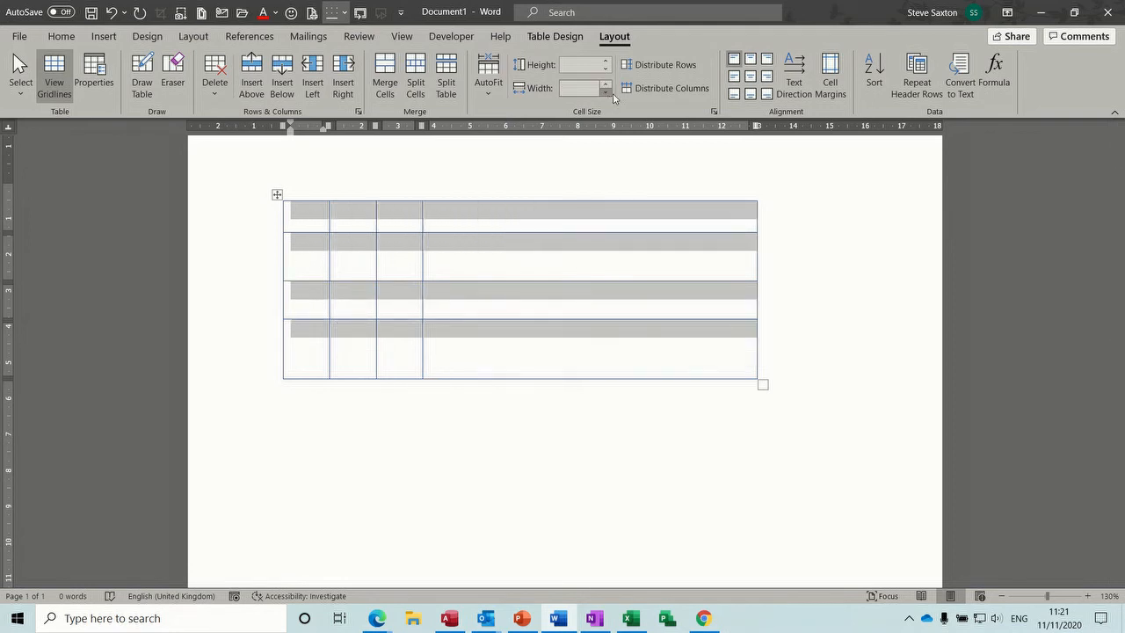
left_click(672, 69)
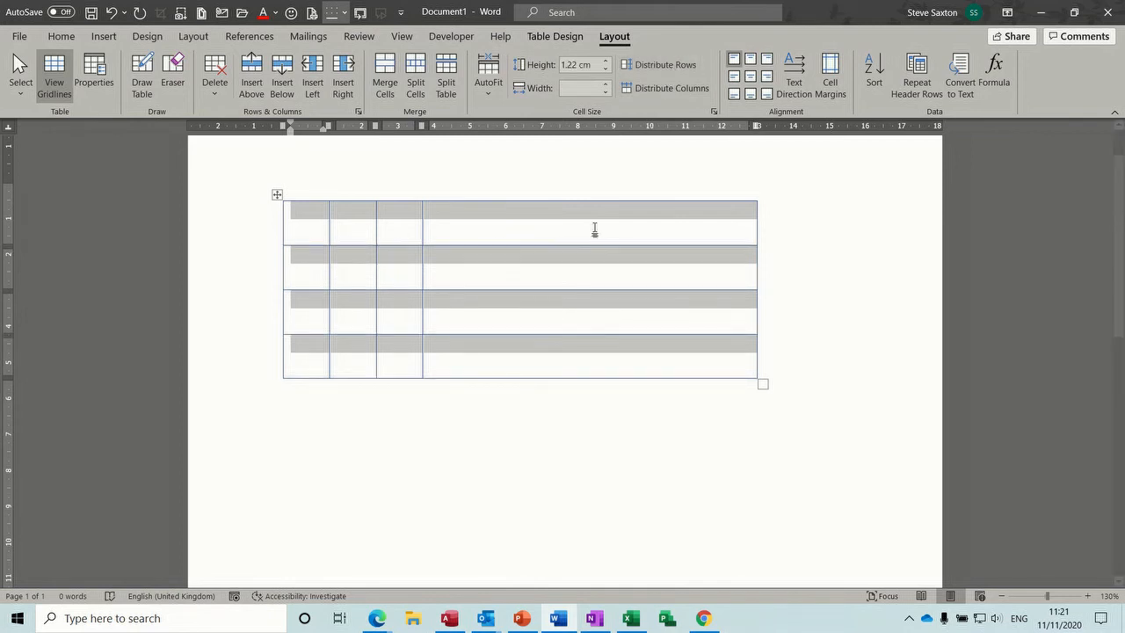
left_click(556, 273)
Enter a first name in the wide fourth column's top cell
left_click(489, 229)
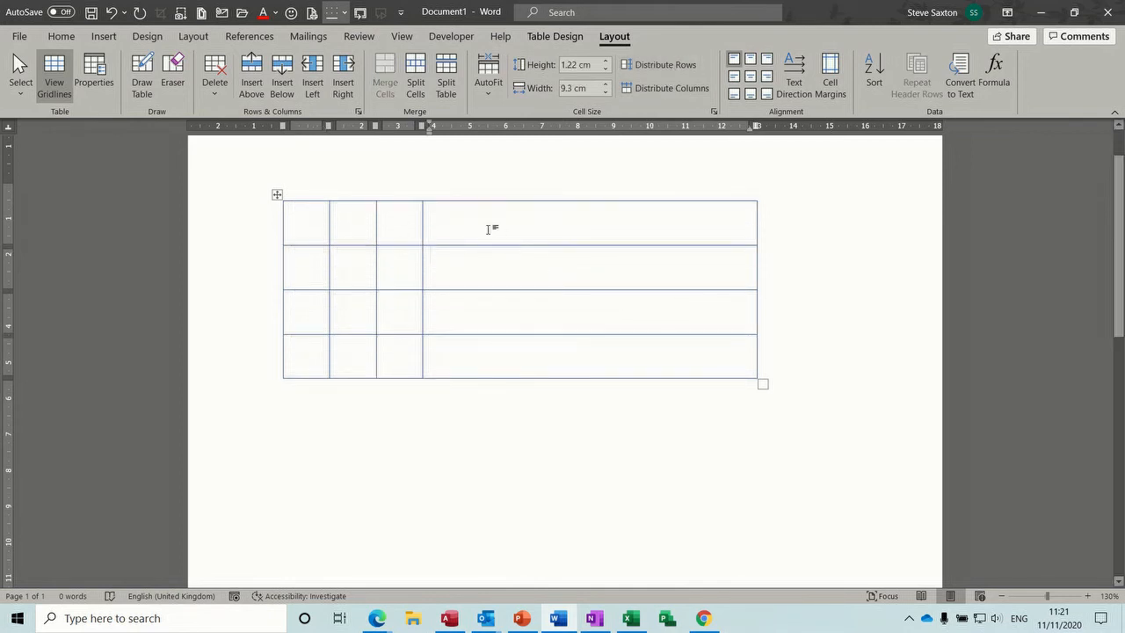
type("steve")
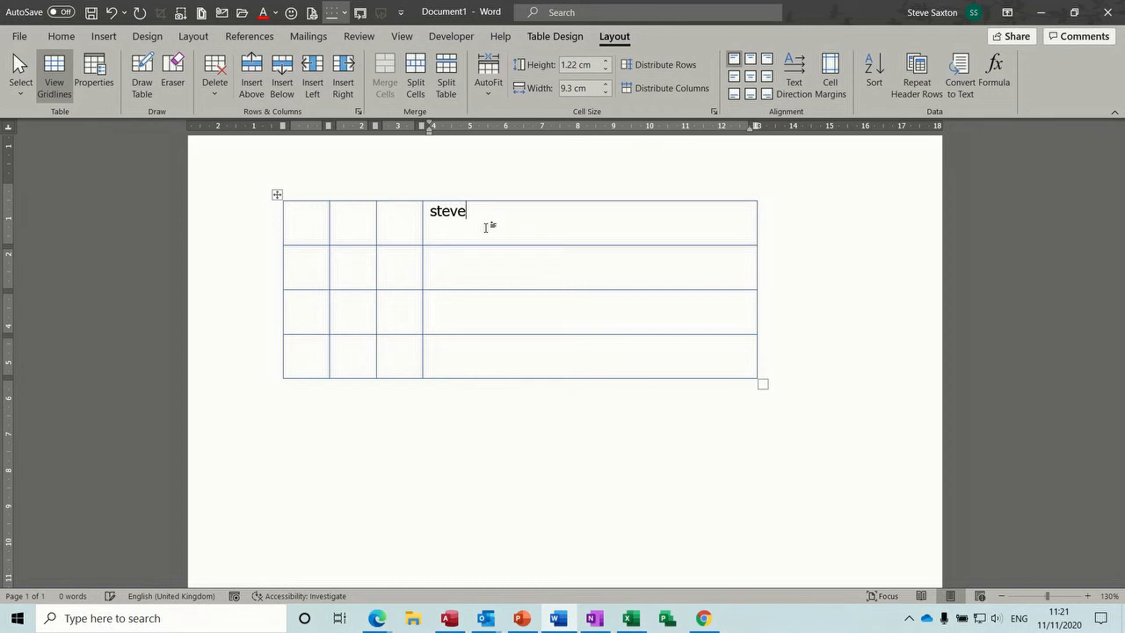
left_click(495, 266)
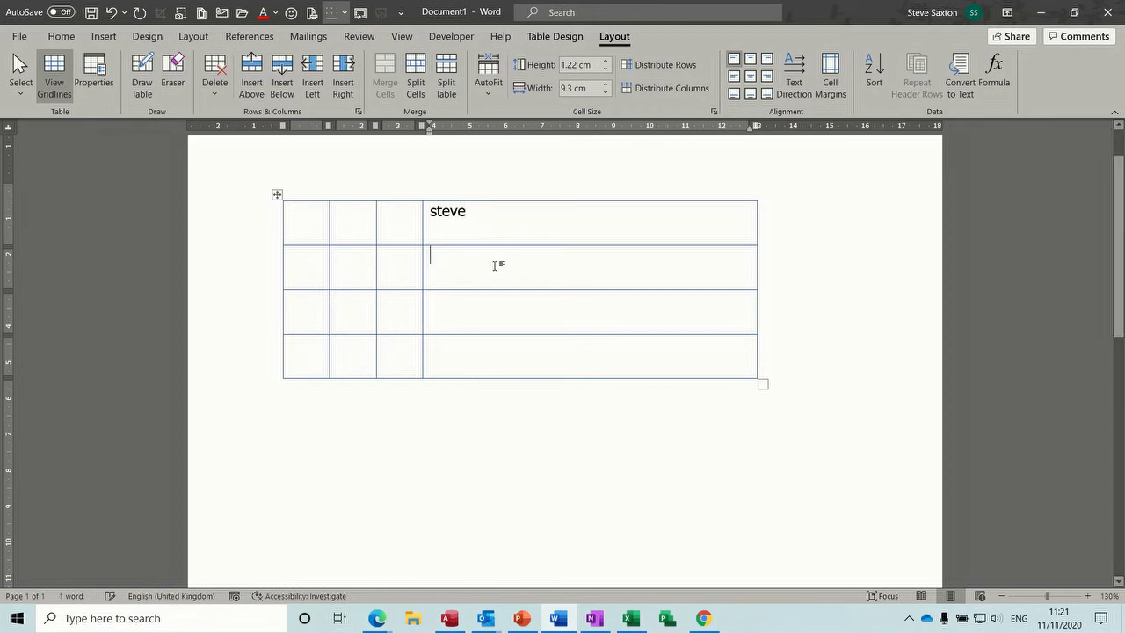
left_click(491, 219)
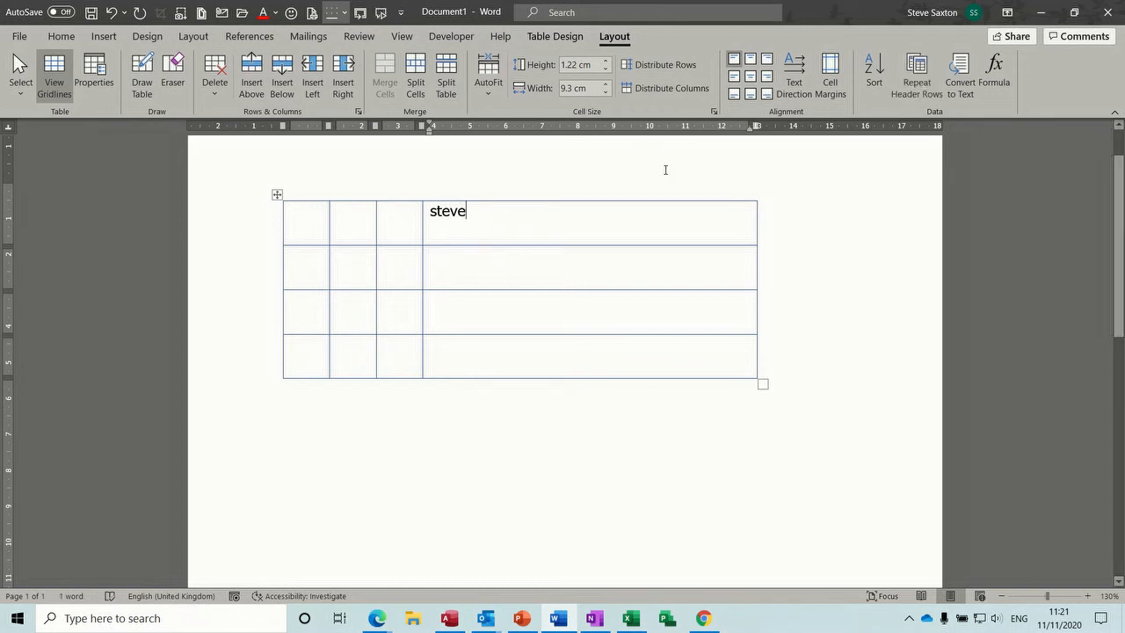
Try top-centre, top-right and full-centre alignment on the name cell, and return it to top-left
left_click(750, 59)
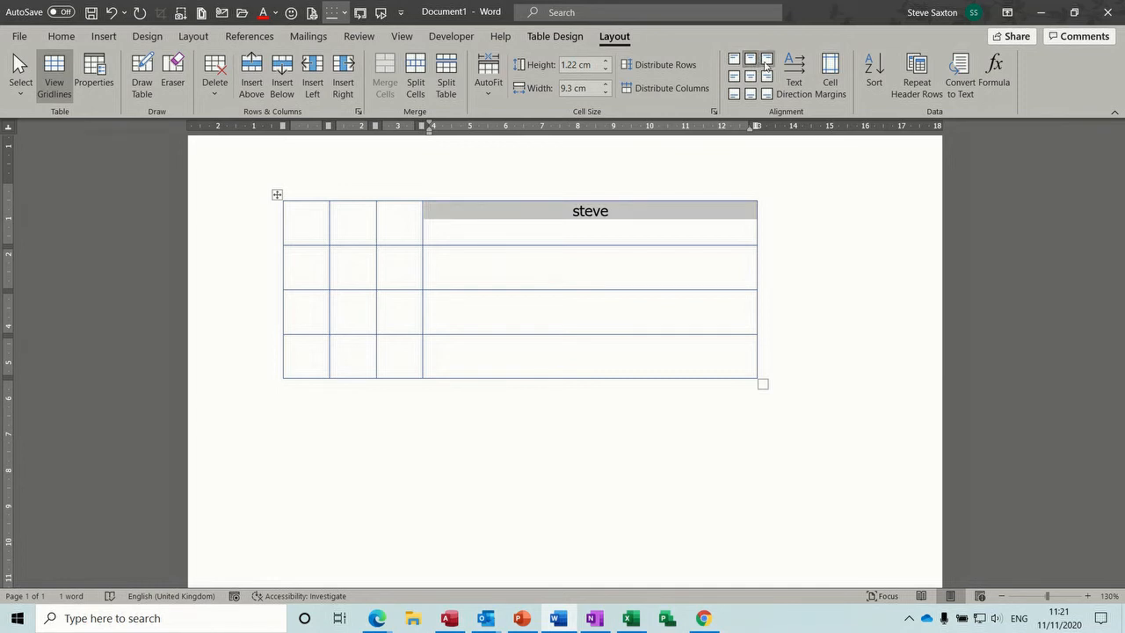
left_click(766, 59)
left_click(752, 77)
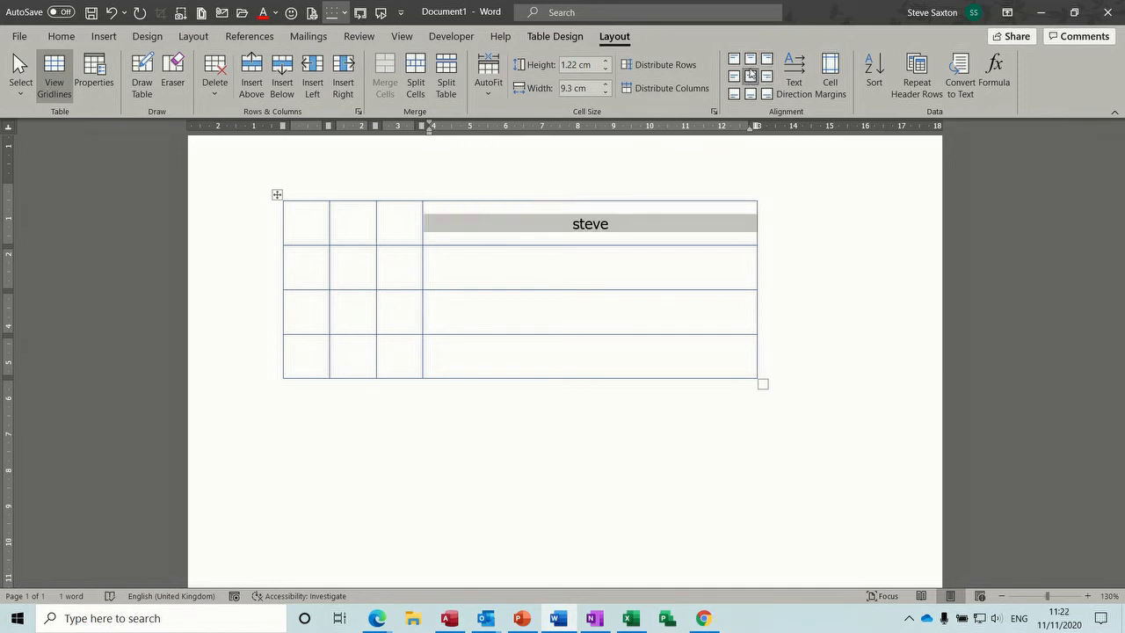
left_click(735, 59)
Centre the contents of the name cell both horizontally and vertically
left_click(526, 211)
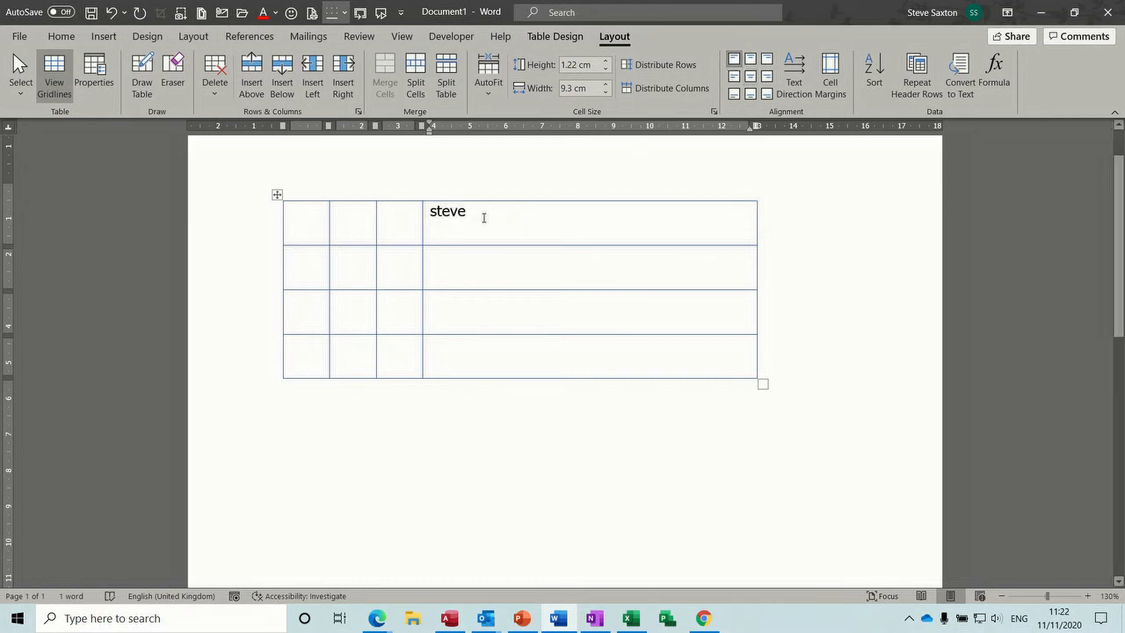
left_click(754, 76)
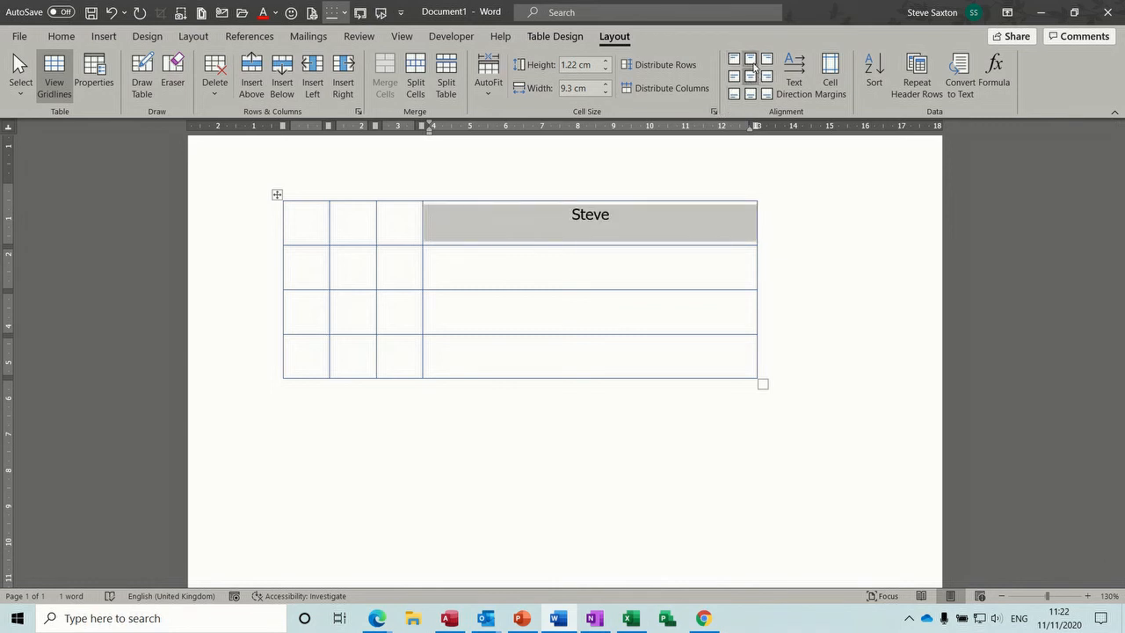
left_click(753, 66)
left_click(753, 79)
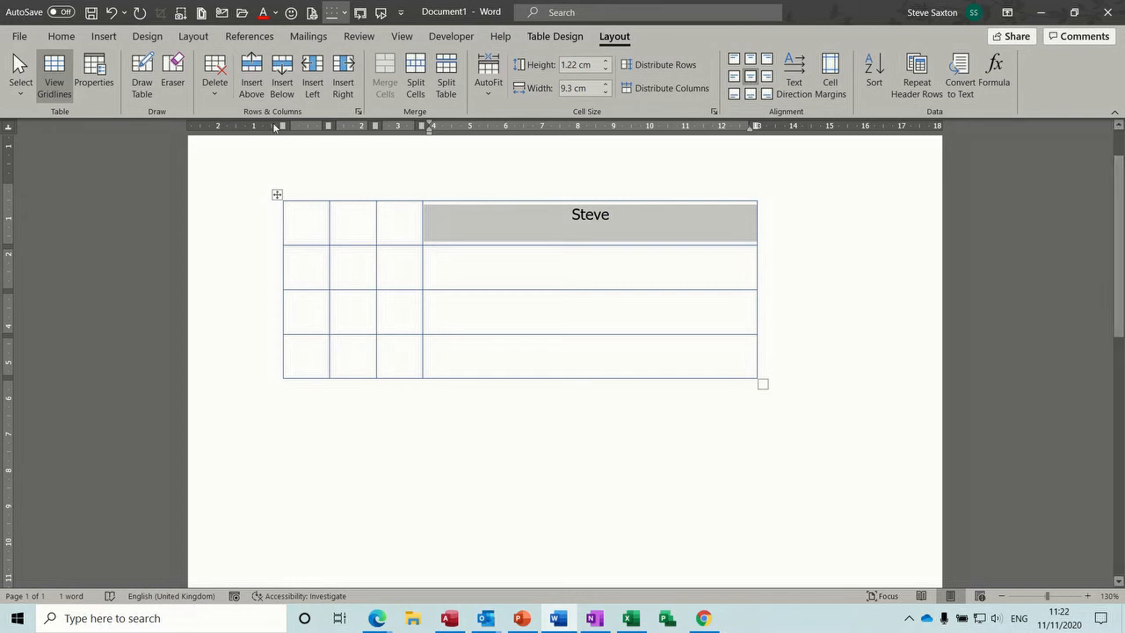
Show the formatting marks, delete the extra paragraph below the name, and hide the marks again
left_click(61, 37)
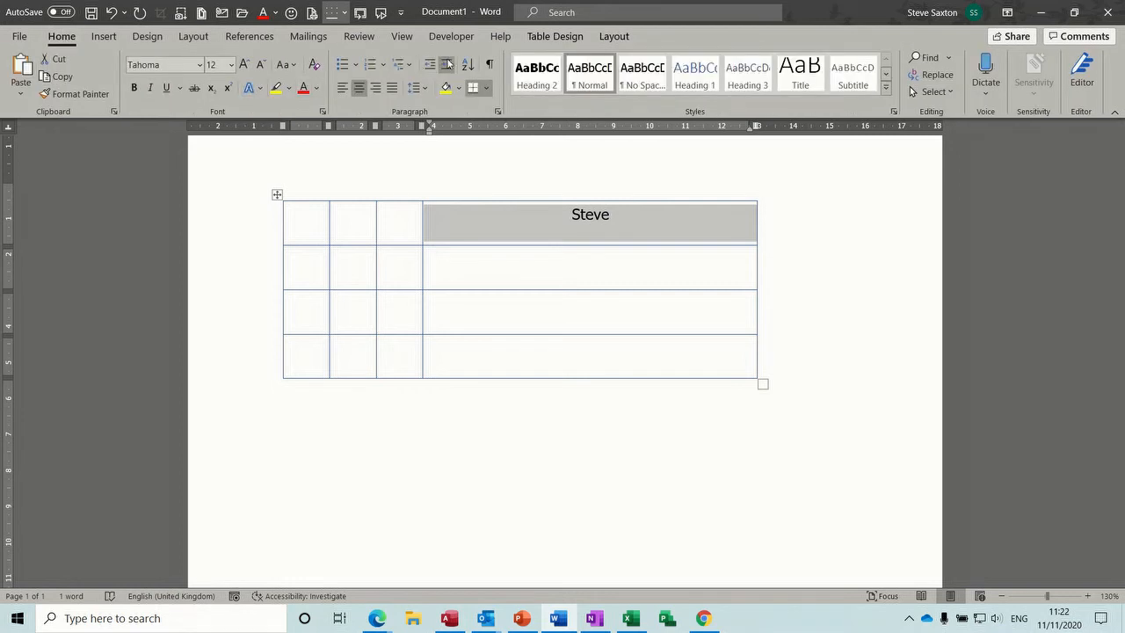
left_click(489, 66)
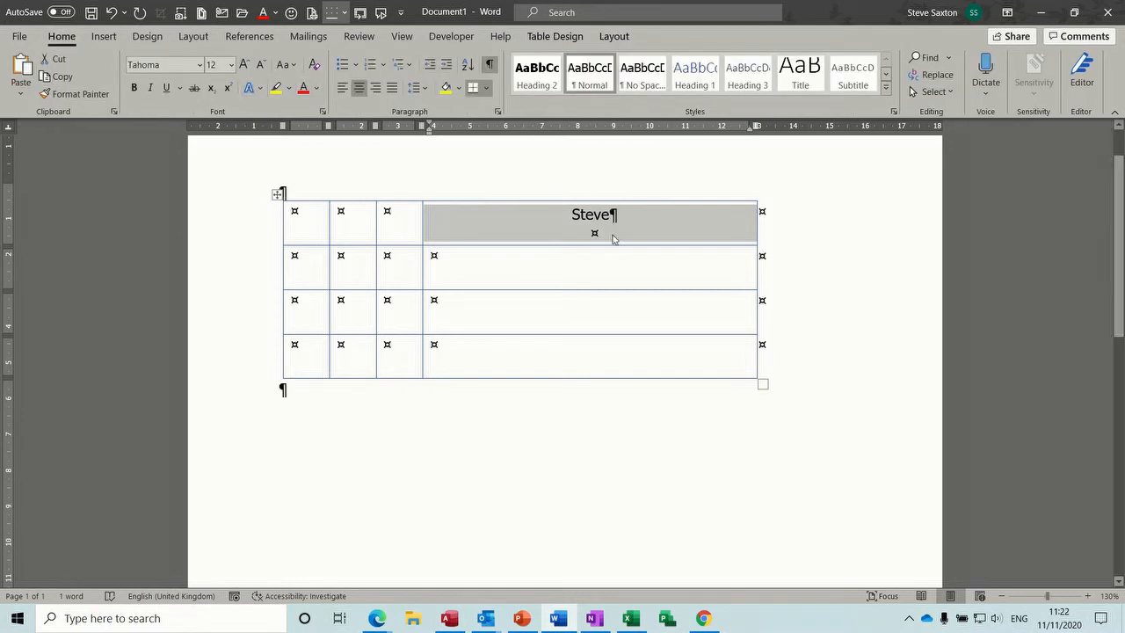
left_click(604, 234)
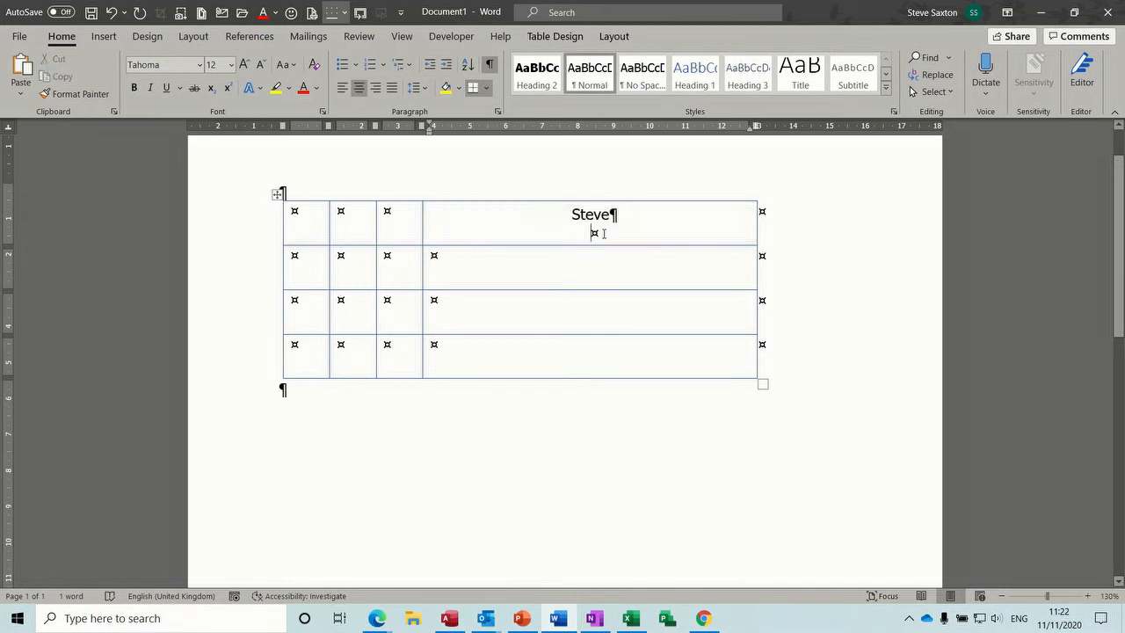
key("BackSpace")
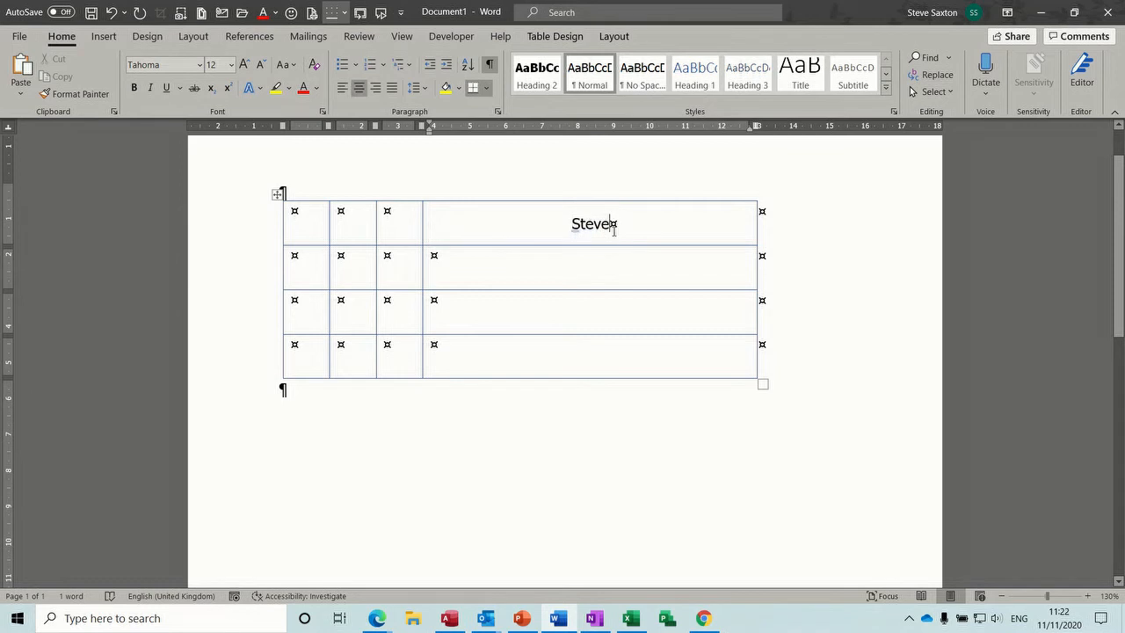
left_click(490, 64)
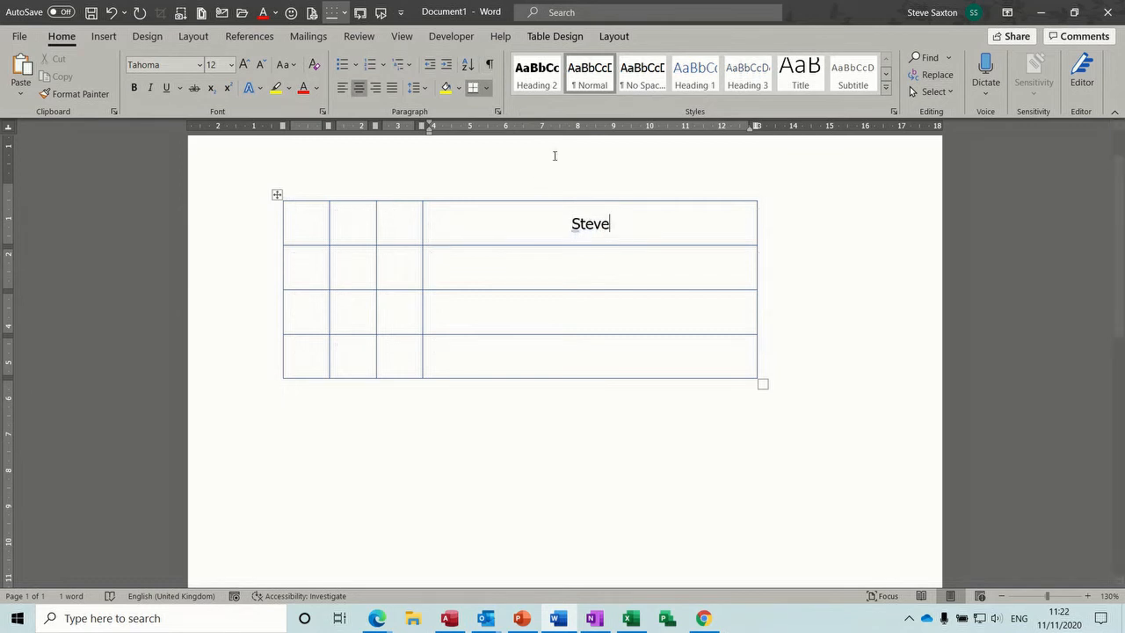
Cycle the name cell's text direction through its vertical orientations and back to horizontal
left_click(554, 37)
left_click(613, 37)
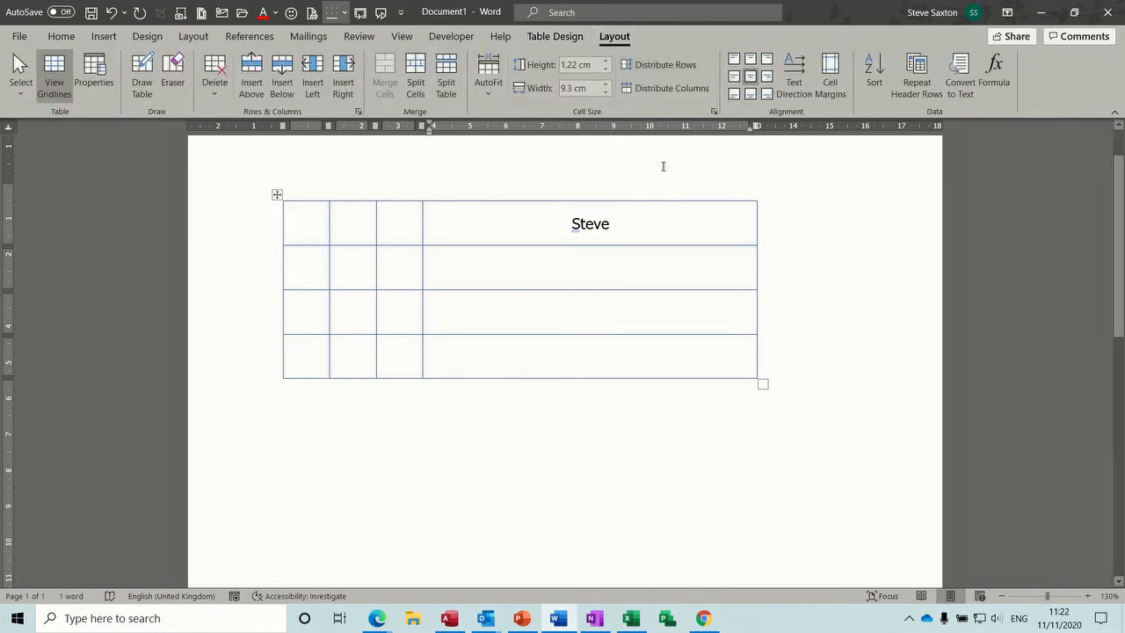
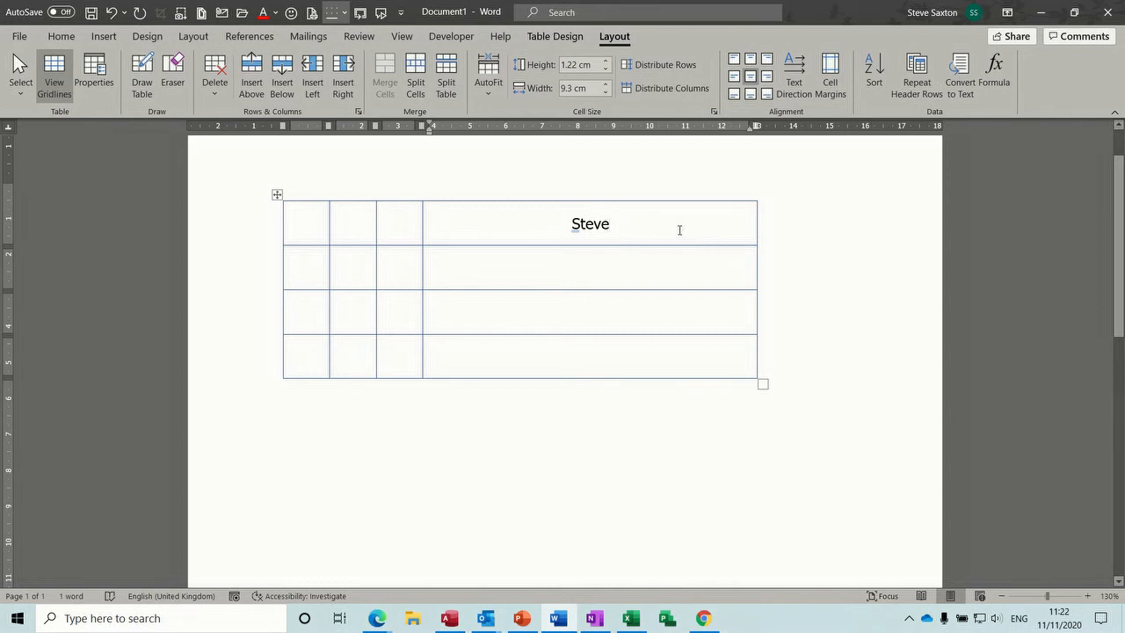
left_click(794, 77)
left_click(794, 77)
left_click(794, 76)
Enter Income in the third column's top cell, rotated to read bottom to top and centred in the cell
left_click(398, 240)
type("Income")
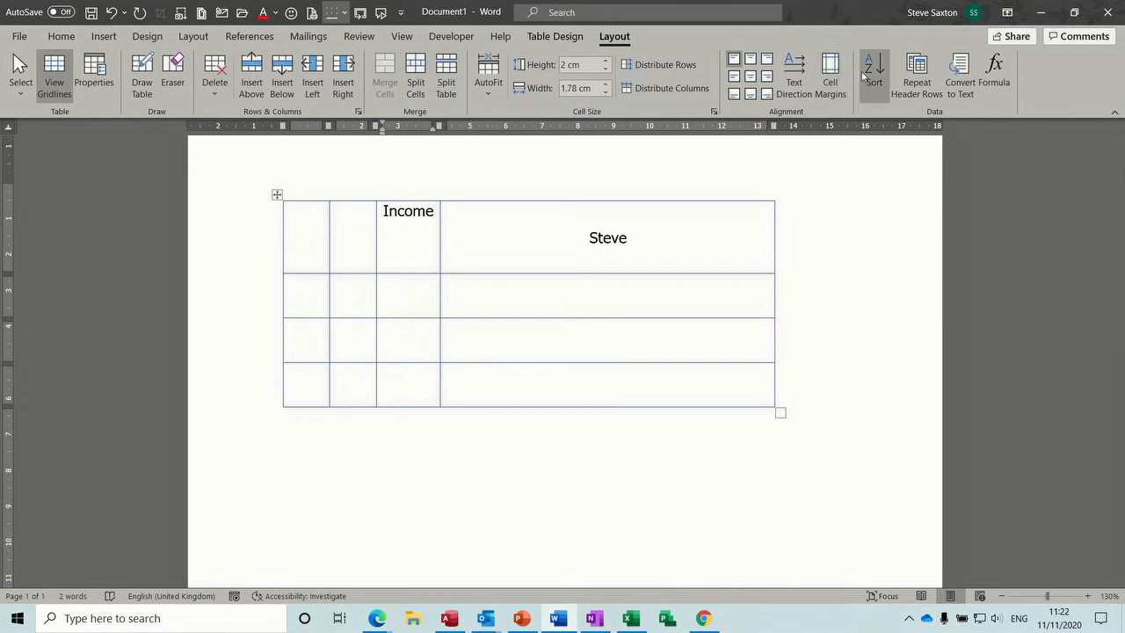
left_click(794, 74)
left_click(794, 74)
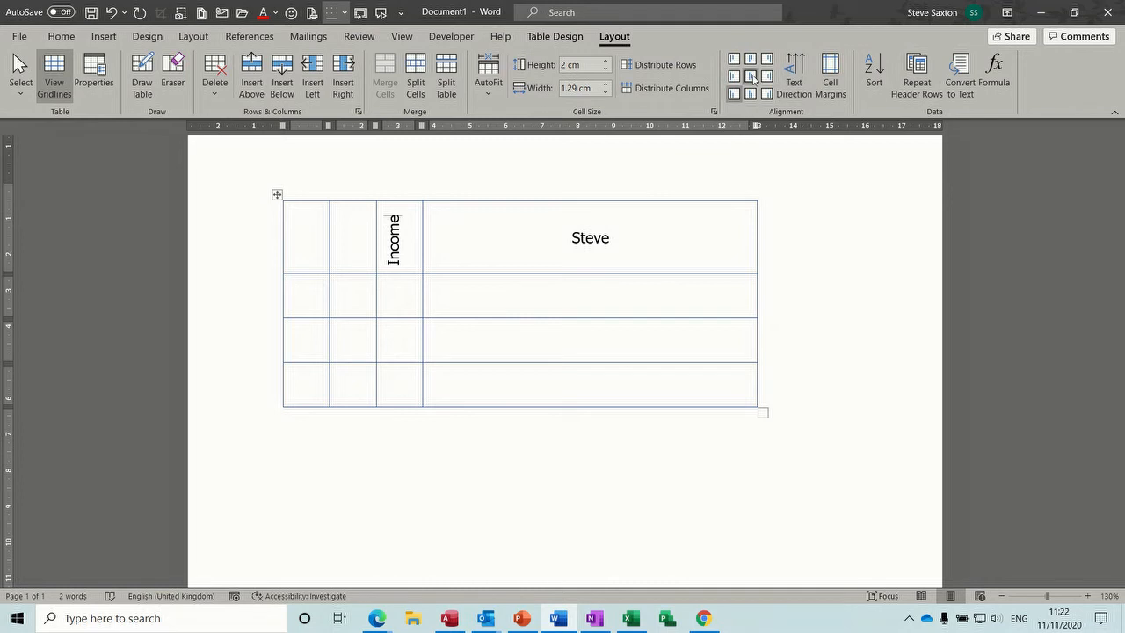
left_click(751, 77)
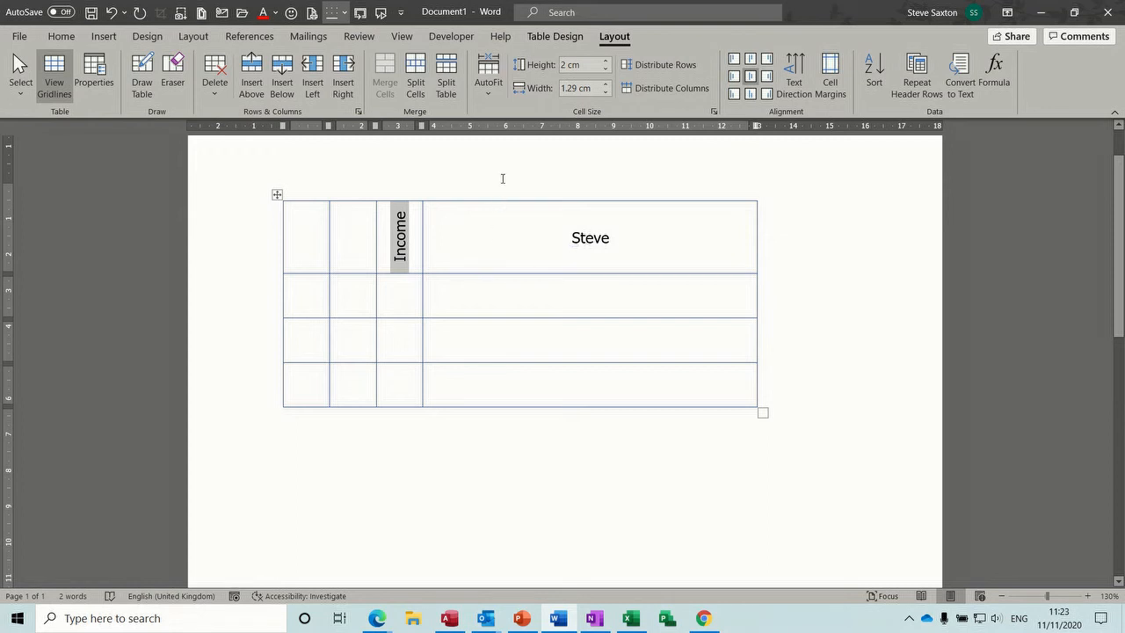
left_click(490, 99)
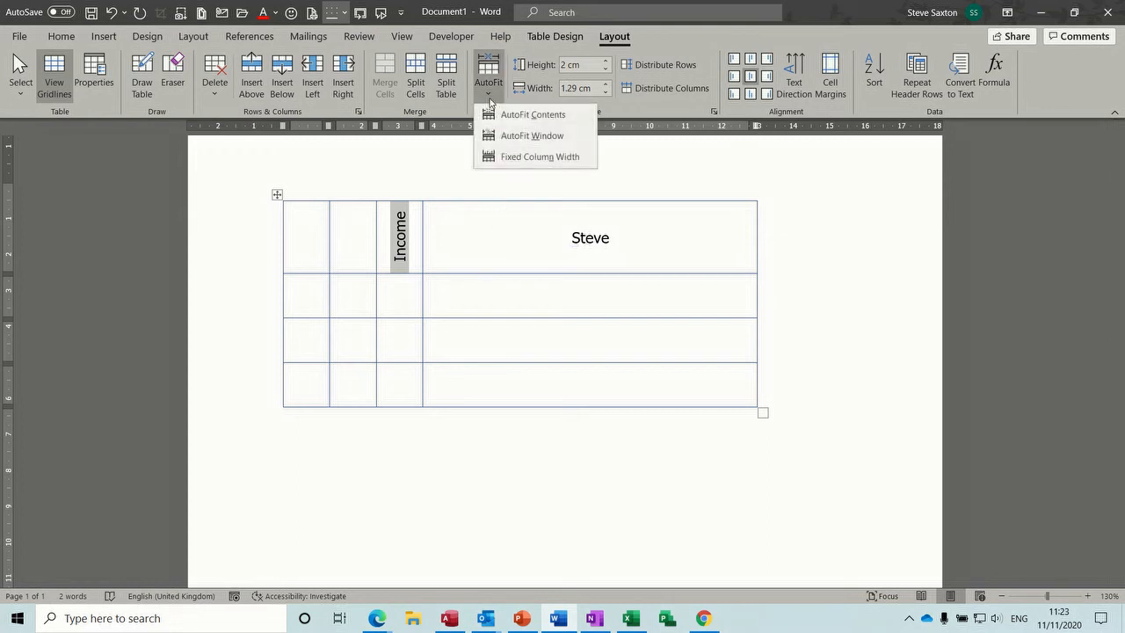
left_click(578, 223)
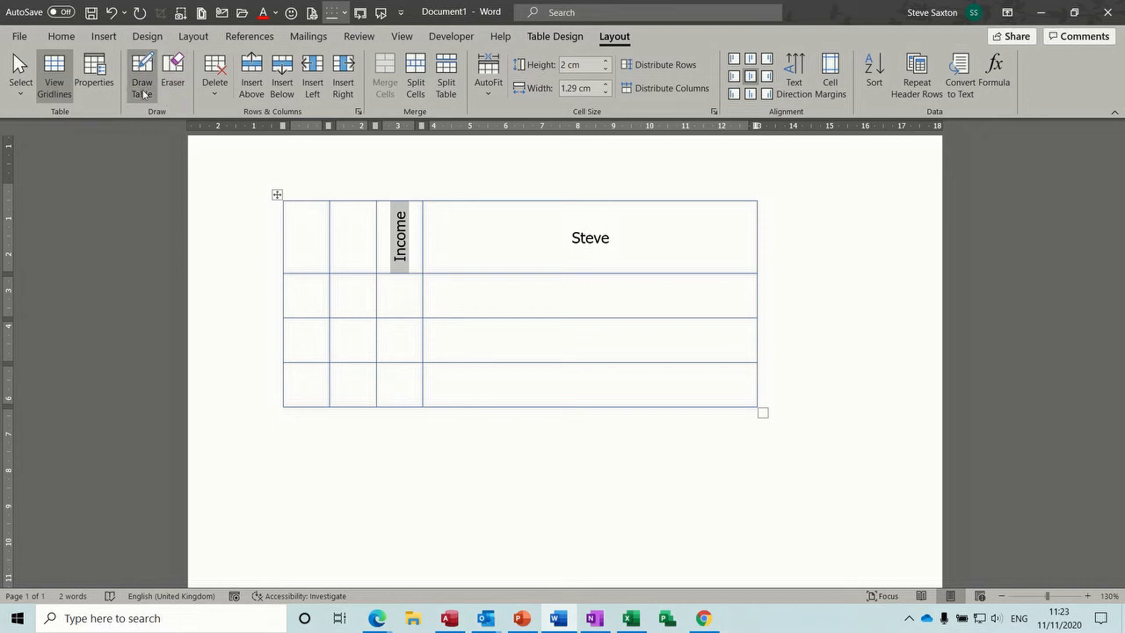
Set the table's alignment to Center in the Table Properties so it sits centred between the page margins
left_click(95, 76)
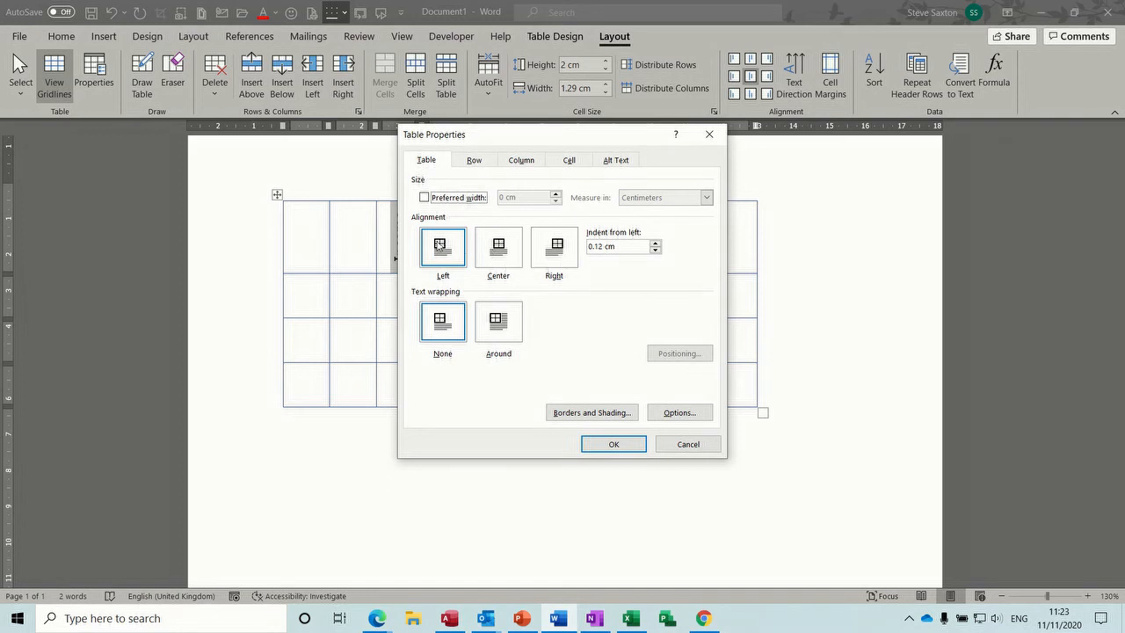
left_click(503, 248)
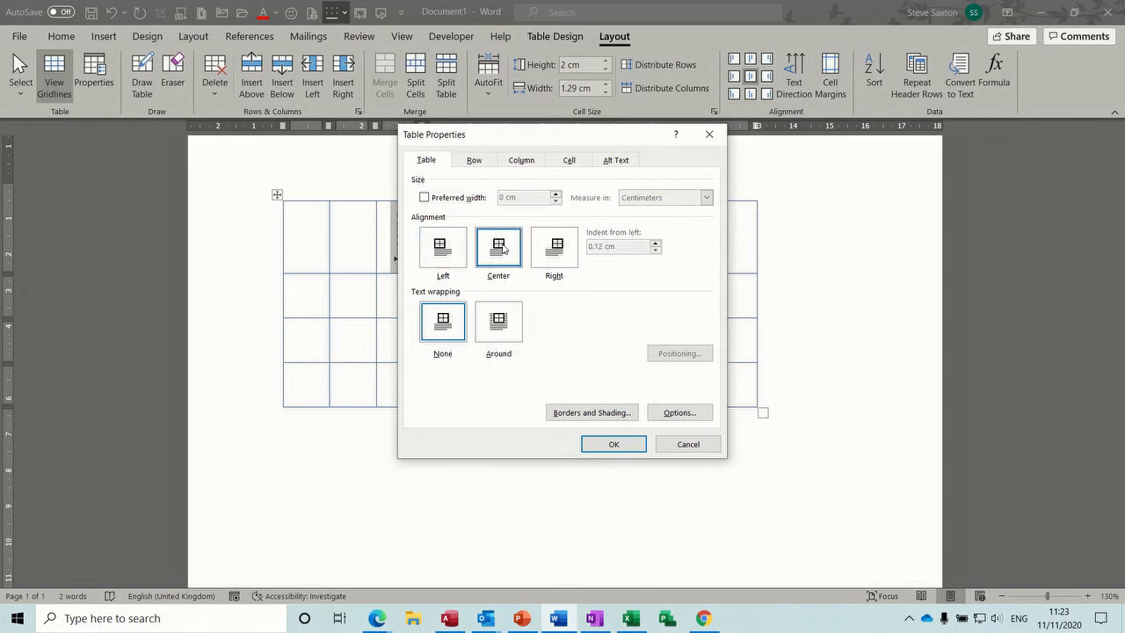
left_click(611, 444)
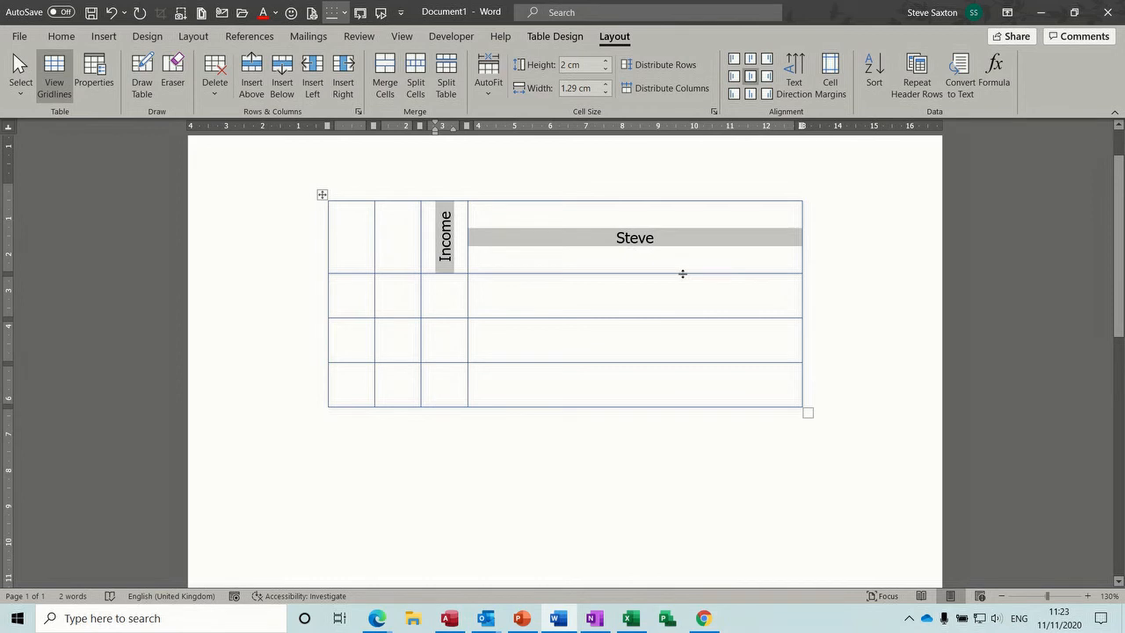
Review the row, column and cell settings in the Table Properties and close them without changes
left_click(94, 75)
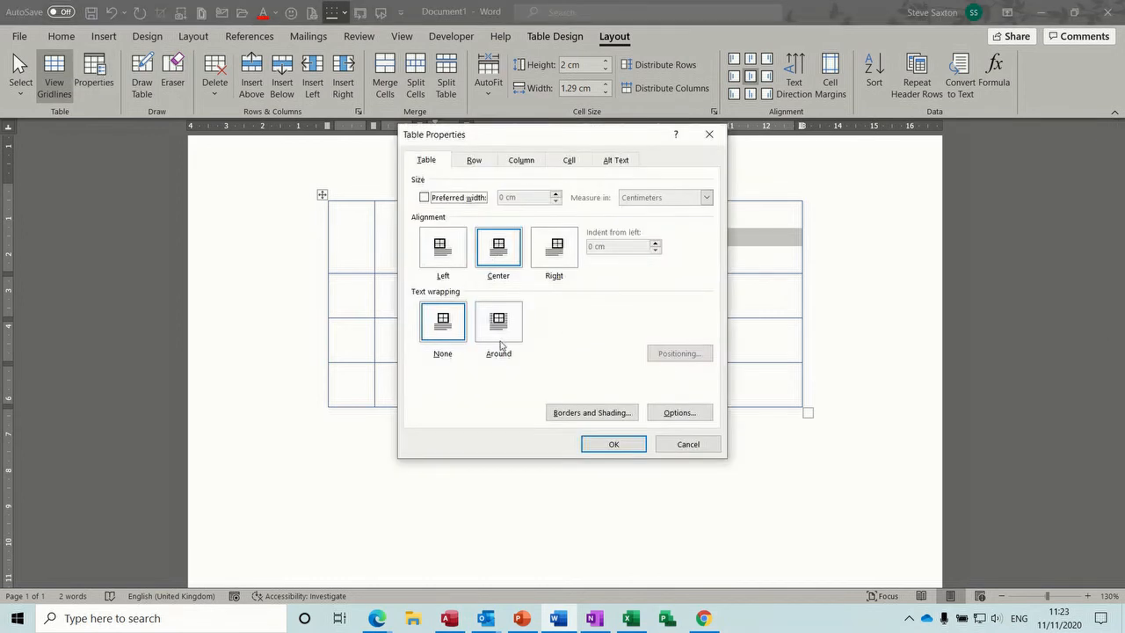
left_click(475, 161)
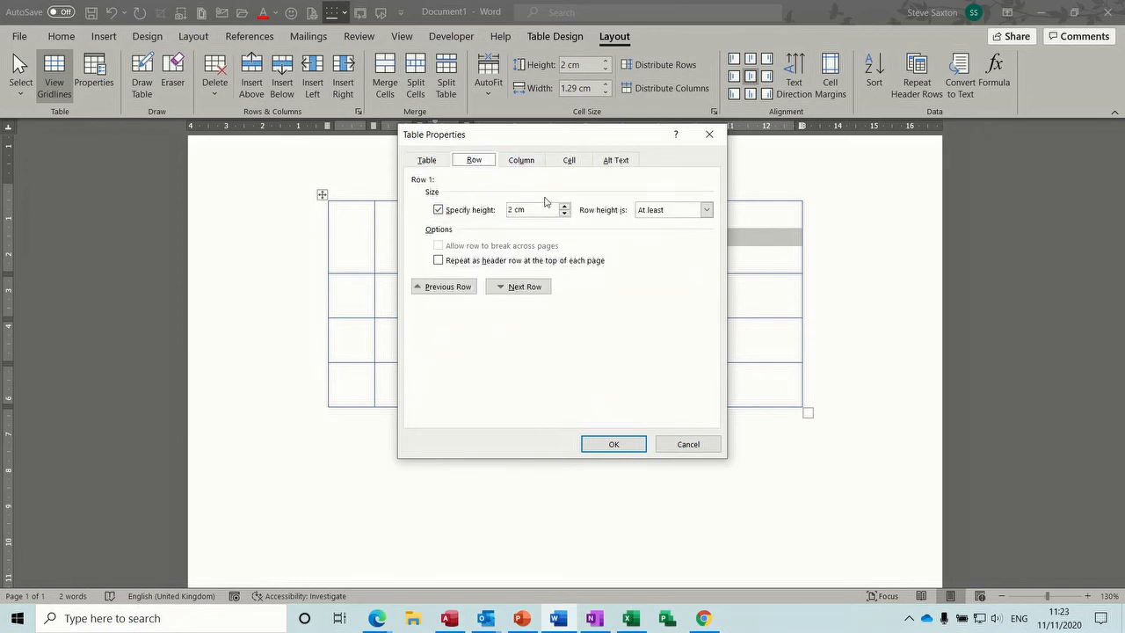
left_click(522, 160)
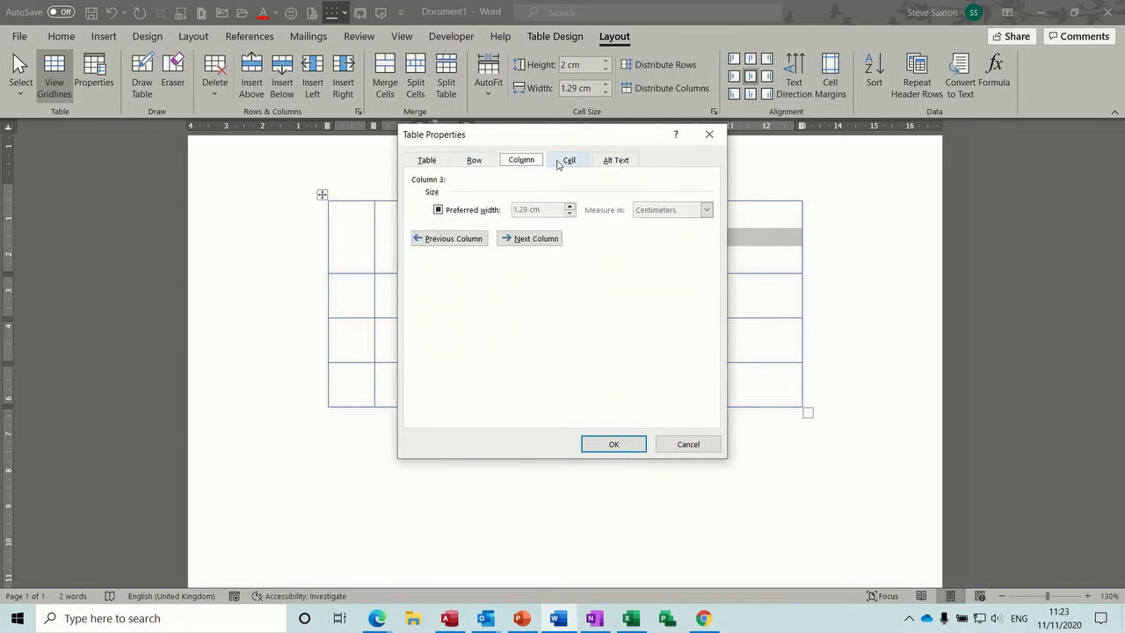
left_click(568, 164)
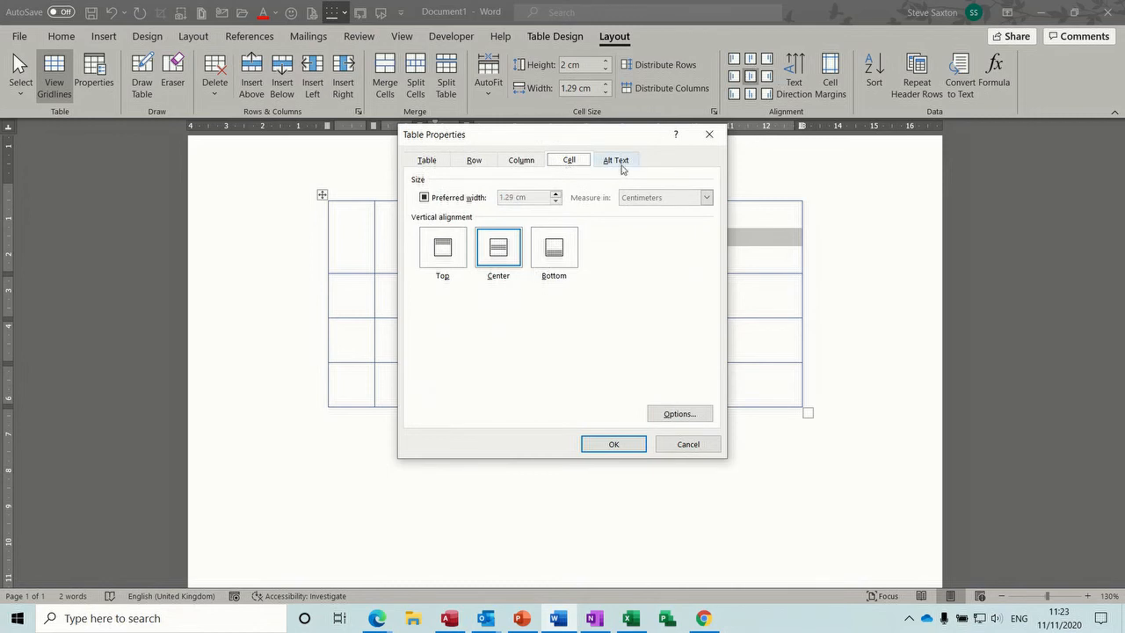
left_click(681, 445)
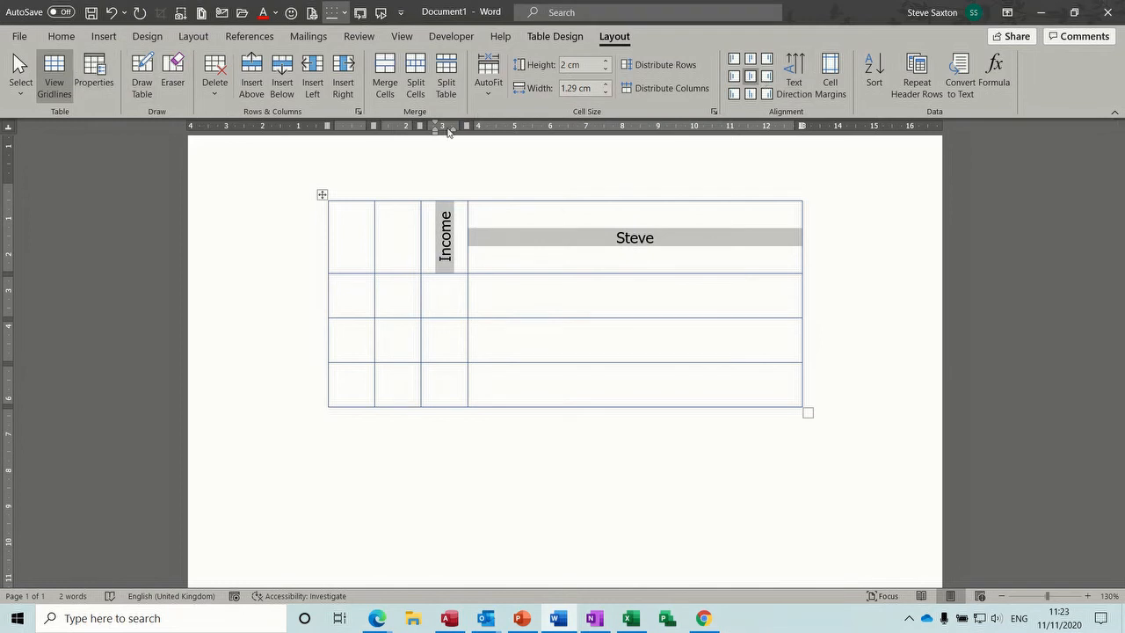
Insert a nested 3×3 table inside the second cell of the table's top row
left_click(556, 39)
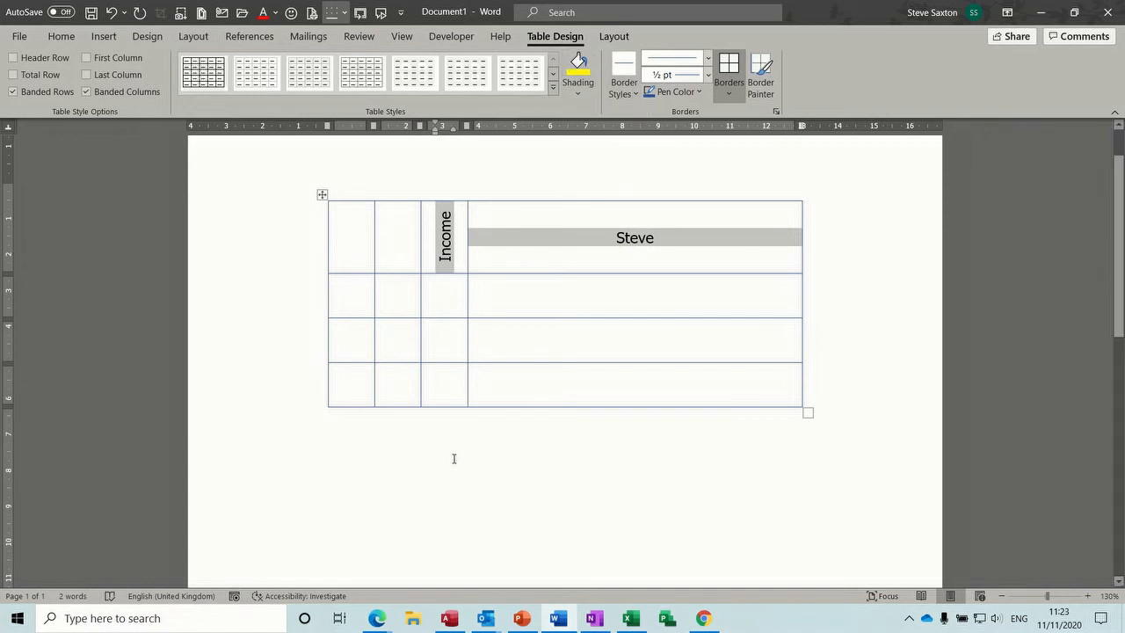
left_click(322, 195)
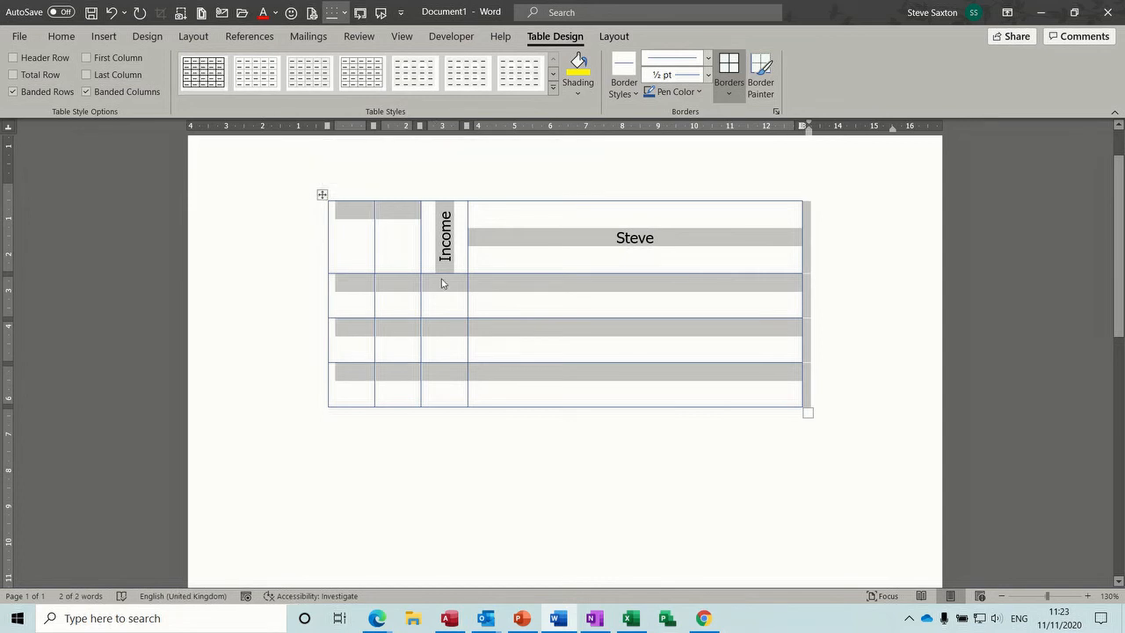
left_click(401, 259)
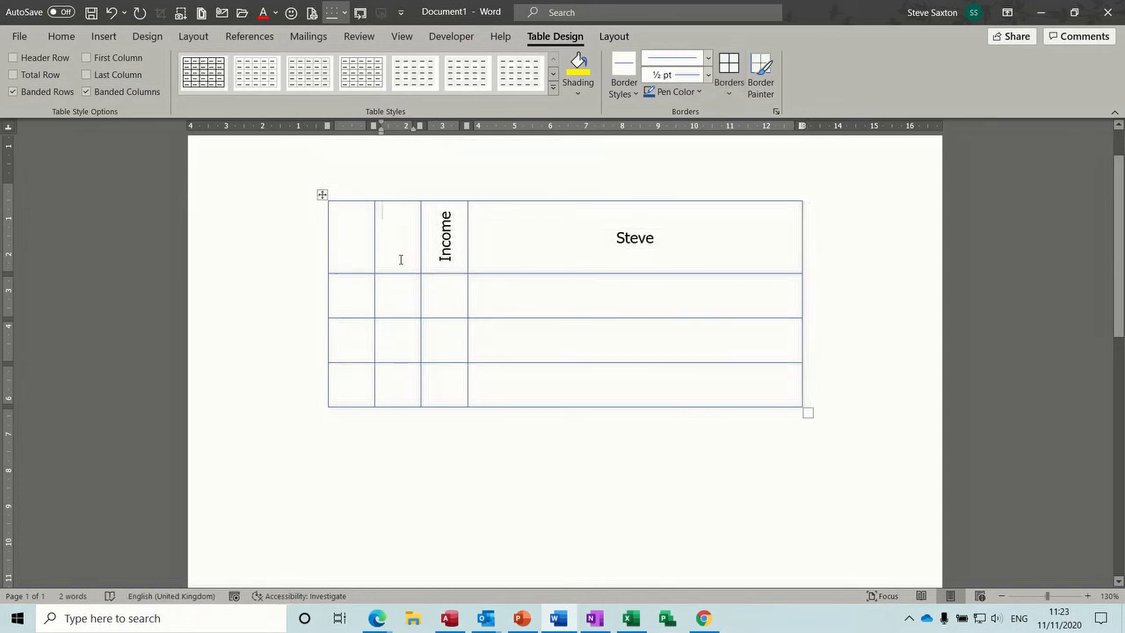
left_click(104, 36)
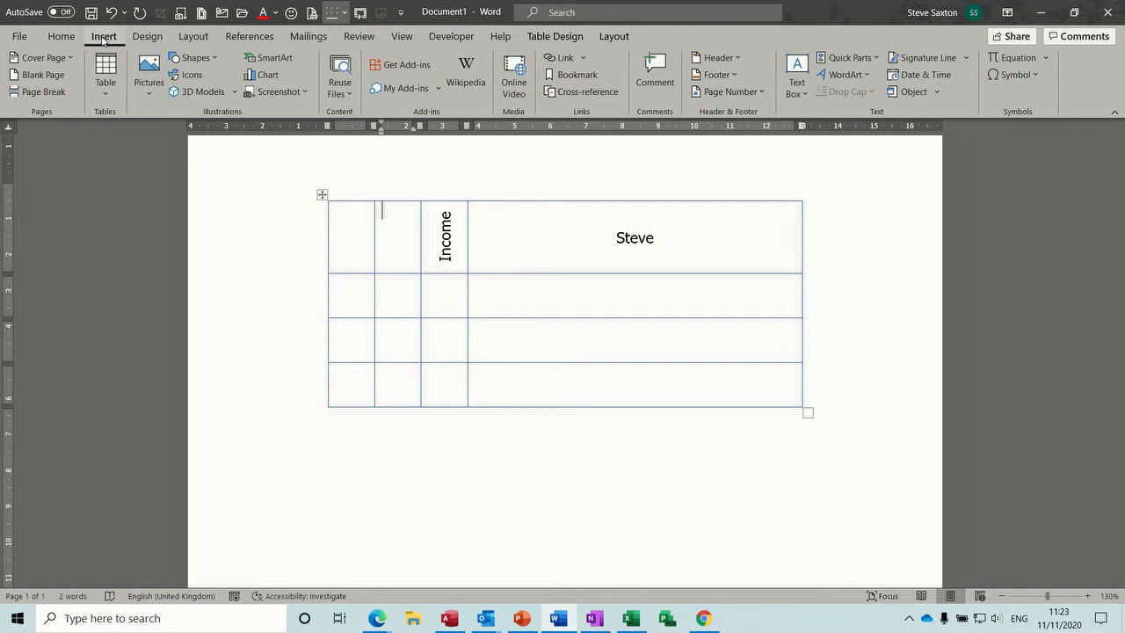
left_click(102, 92)
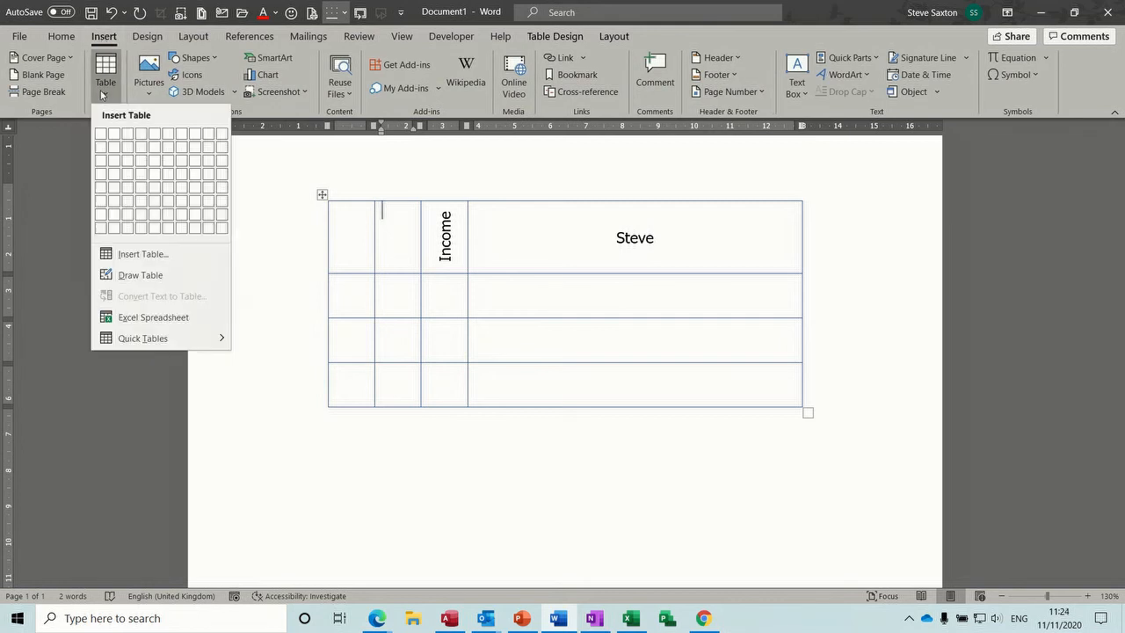
left_click(128, 166)
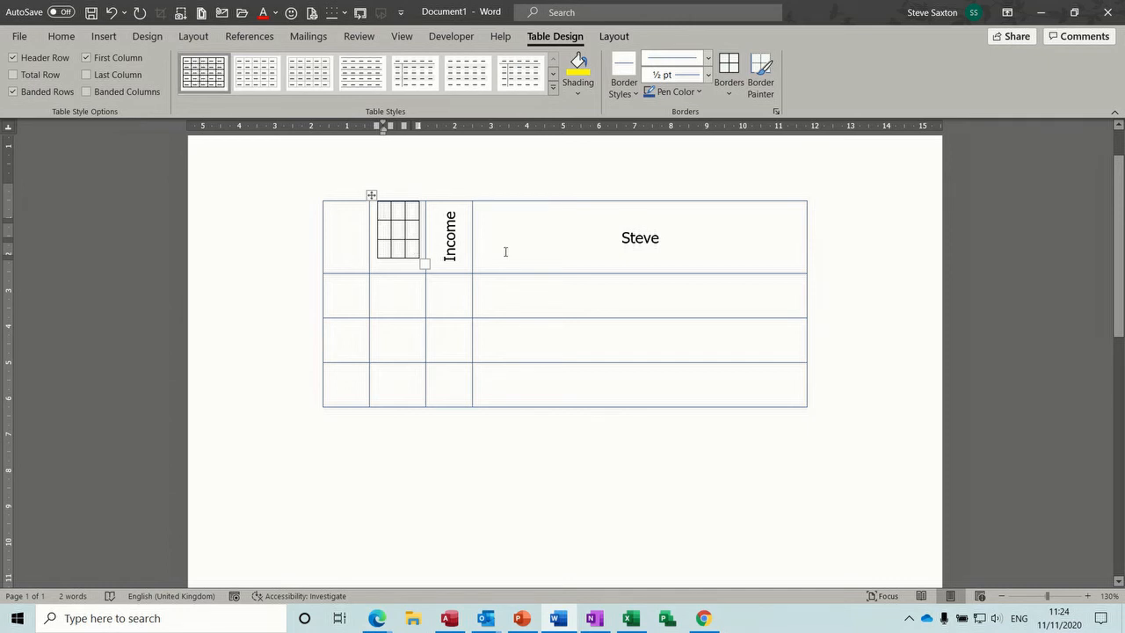
Select the nested 3×3 table and cut it out of the second cell
left_click(371, 195)
left_click(371, 195)
left_click(371, 195)
left_click(371, 195)
right_click(371, 195)
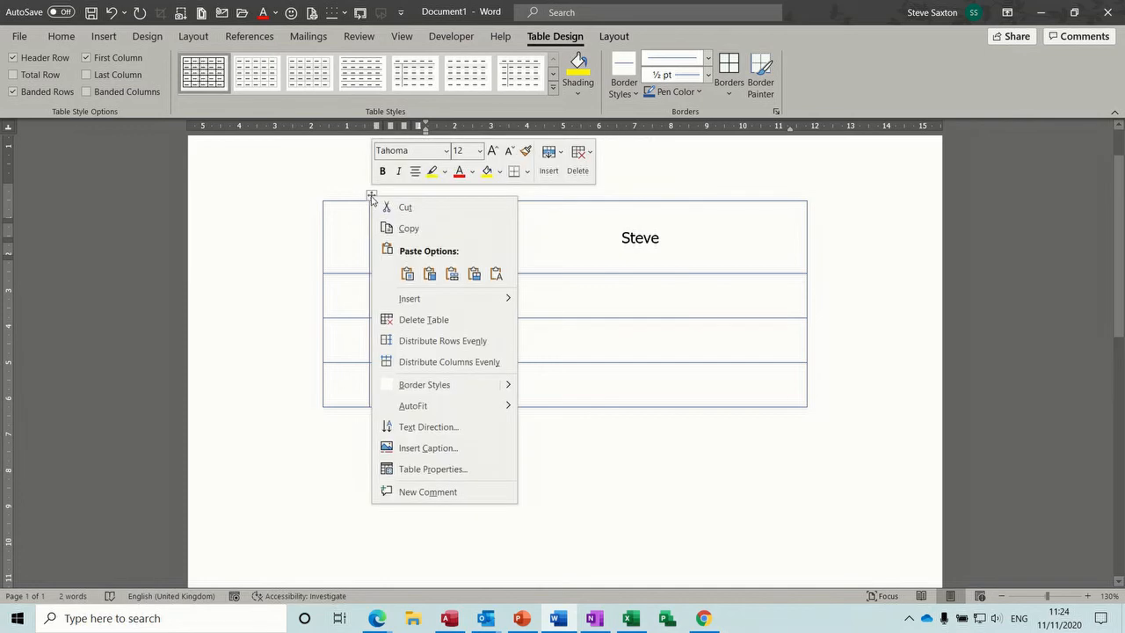
left_click(387, 206)
Select the whole remaining table and cut it from the page
left_click(322, 195)
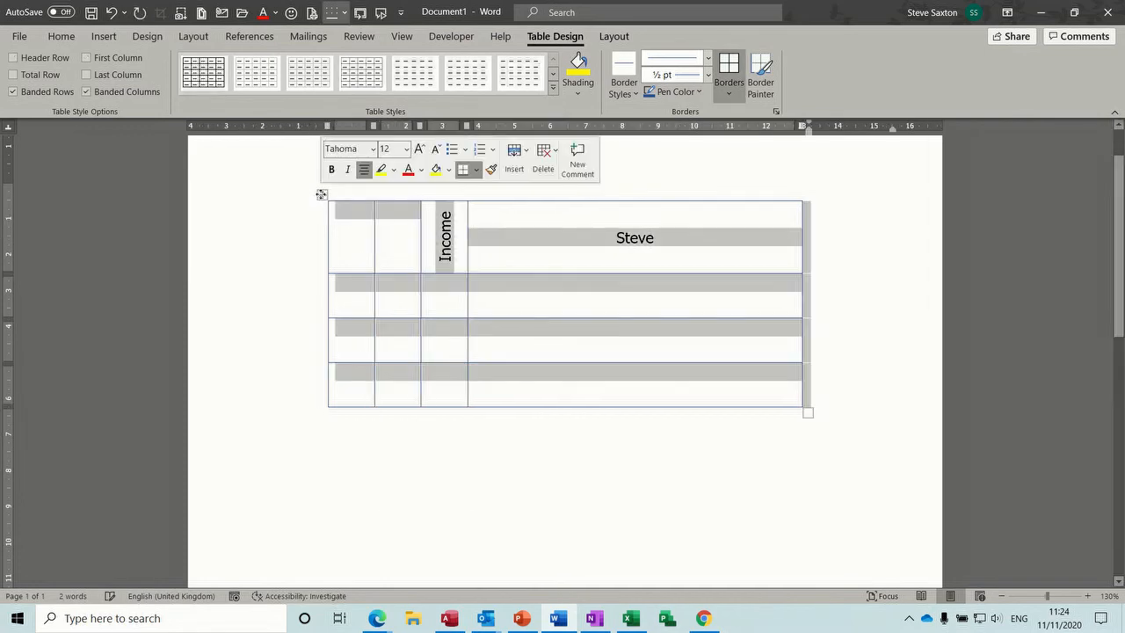
right_click(322, 195)
left_click(349, 206)
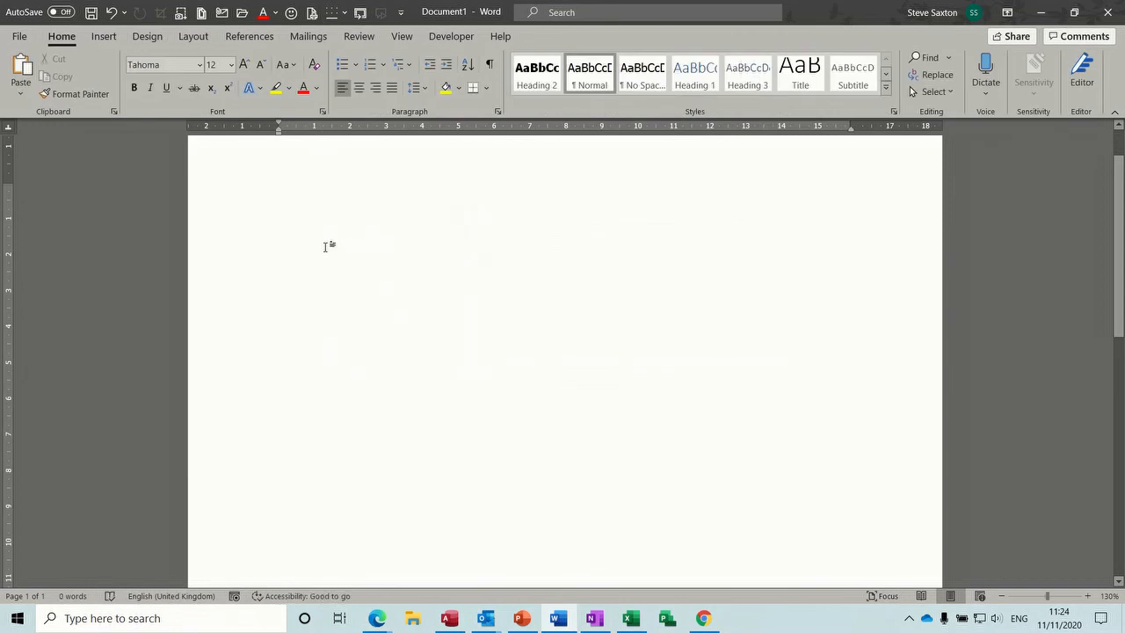
Insert a new 3×3 table and enter Name as the first column's heading
left_click(105, 40)
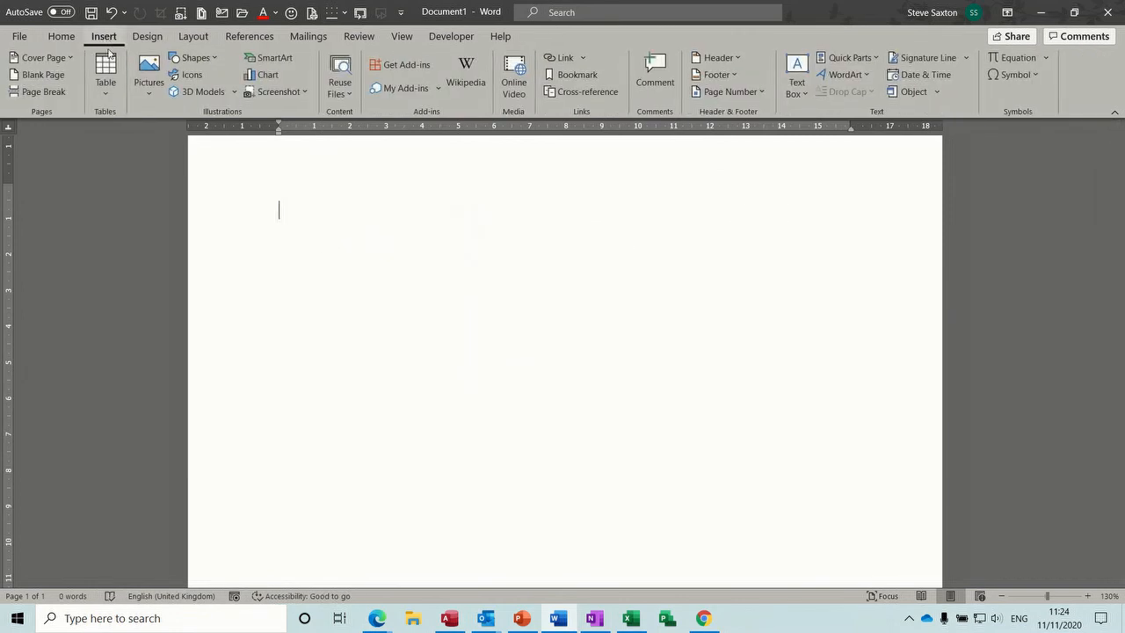
left_click(105, 75)
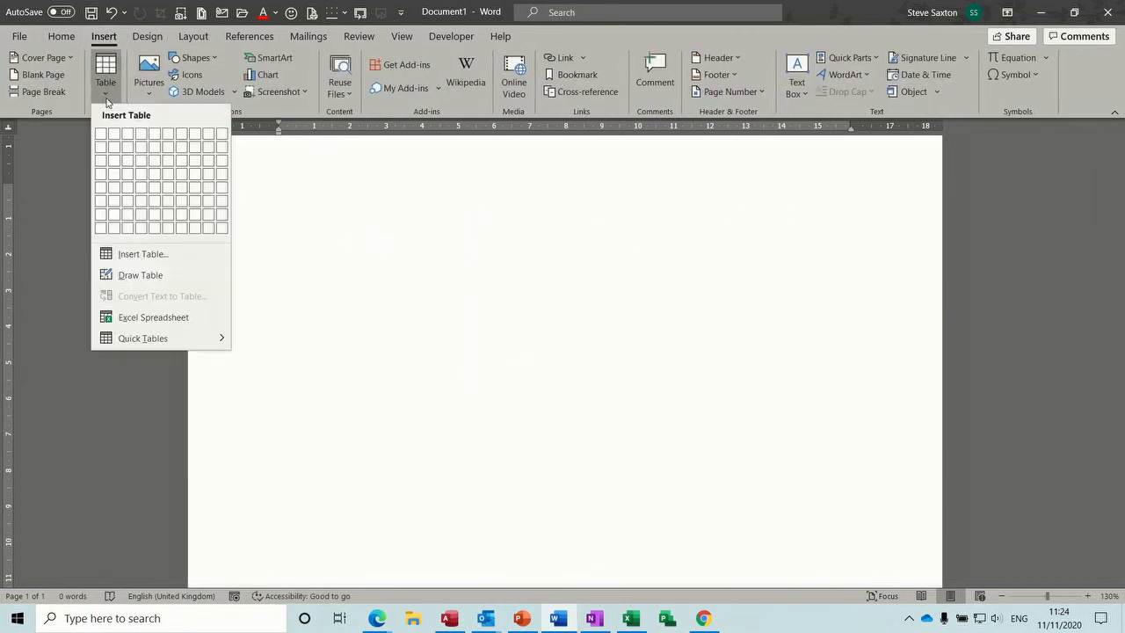
left_click(130, 163)
type("Name")
Enter the two people's first names in the cells below the Name heading
left_click(313, 229)
type("Steve")
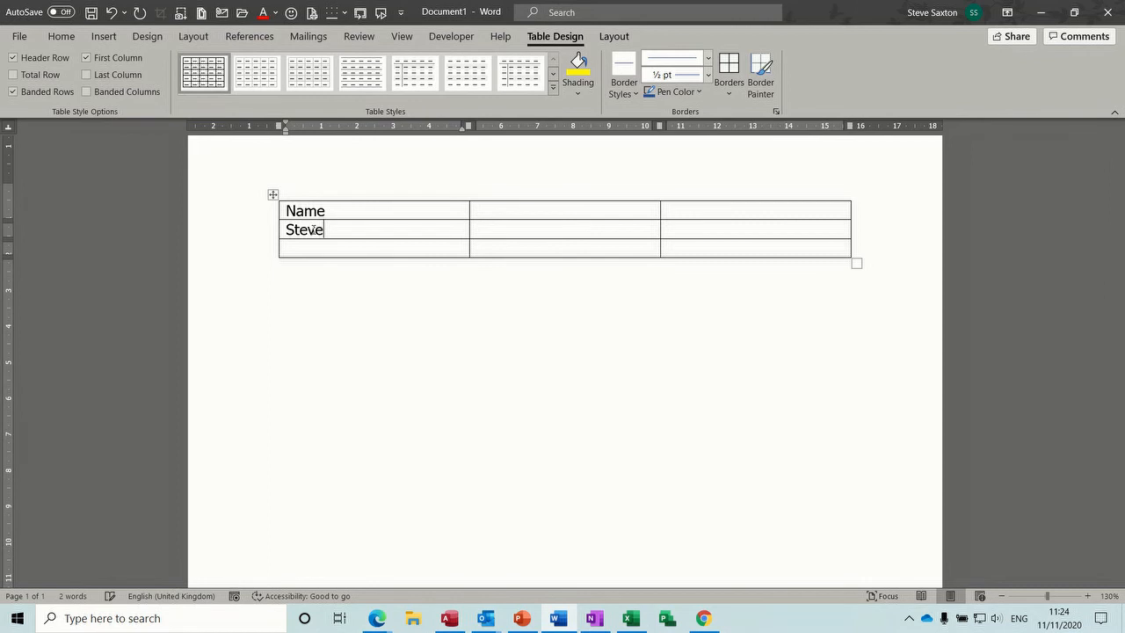
key("Tab")
key("Tab")
left_click(292, 247)
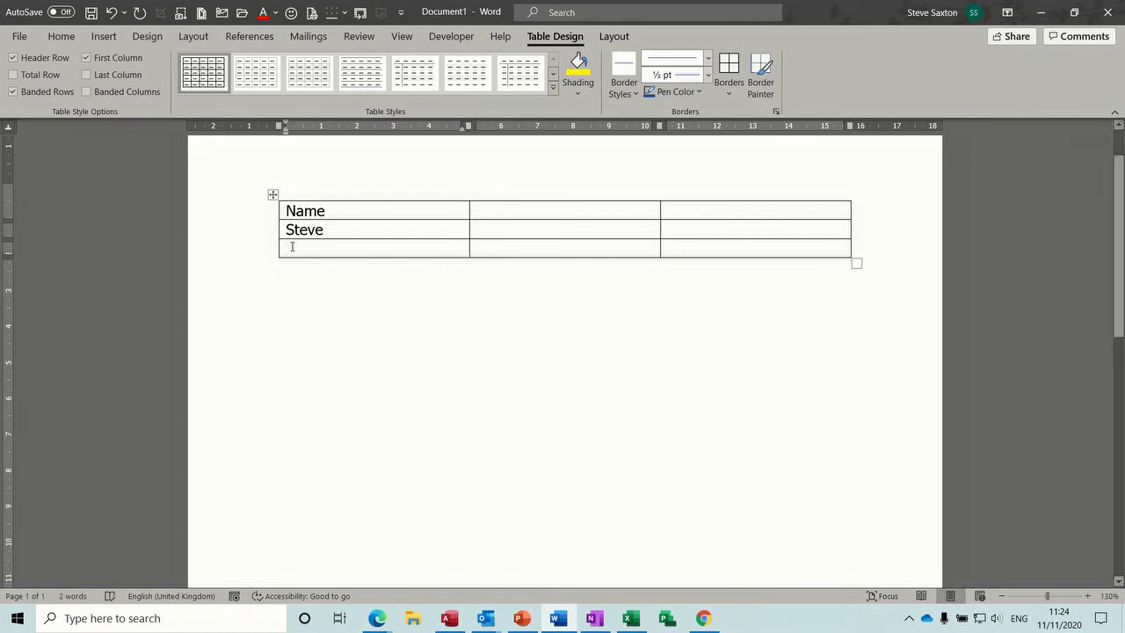
type("Bob")
Enter Salary as the second column's heading
left_click(484, 208)
type("Saary")
key("BackSpace")
key("BackSpace")
key("BackSpace")
type("lary")
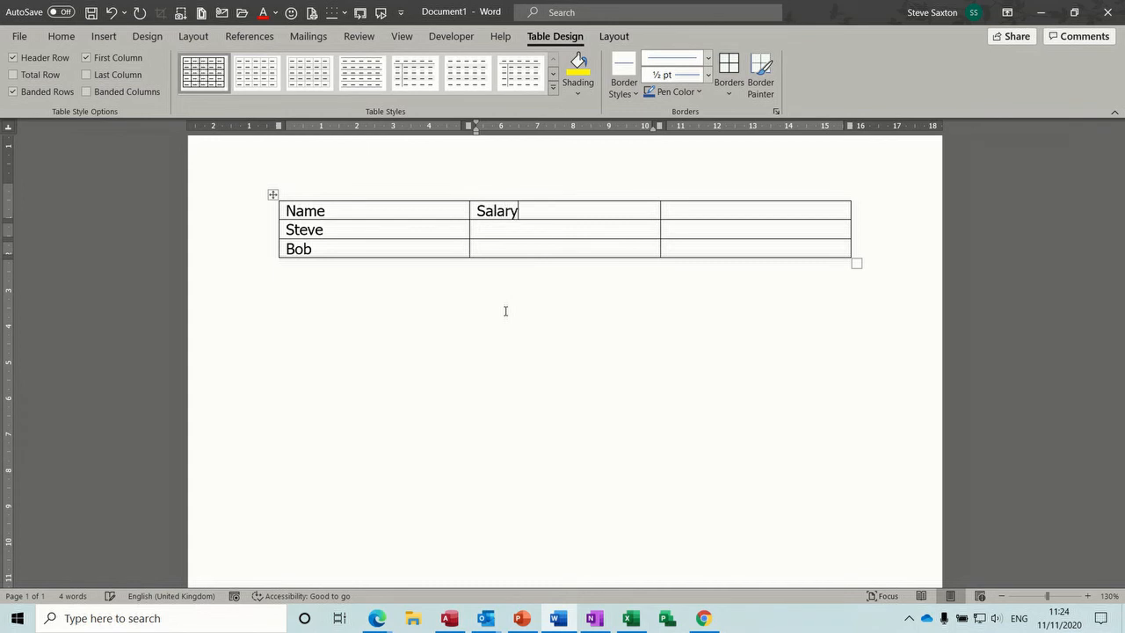
Enter the salaries £21,000 and £21,890 in the two cells below the Salary heading
left_click(483, 230)
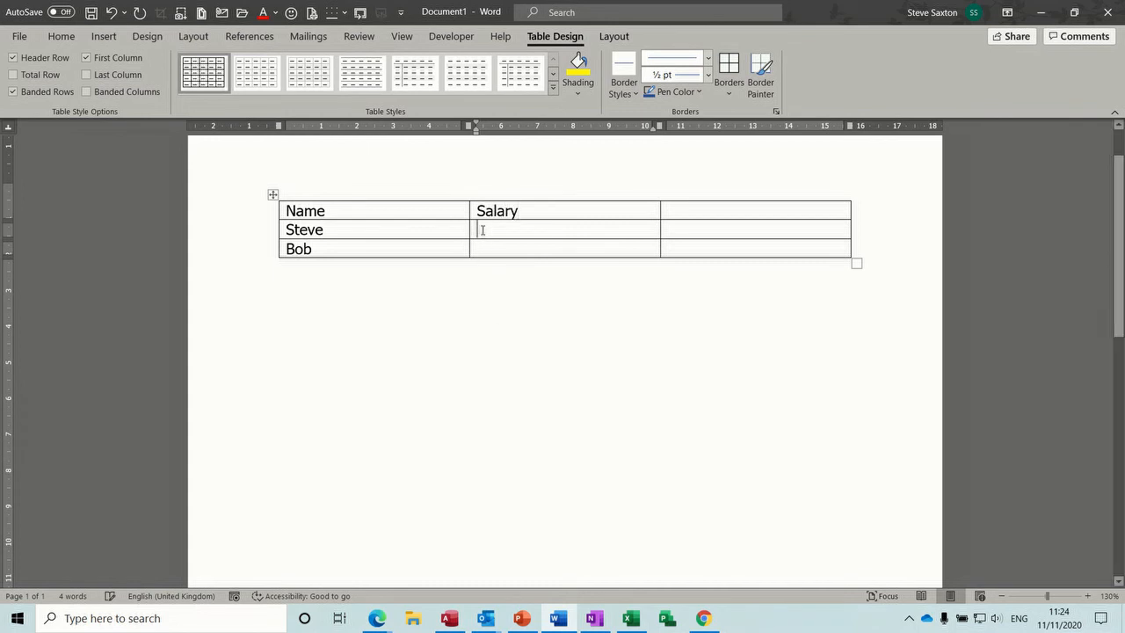
type("£21,000")
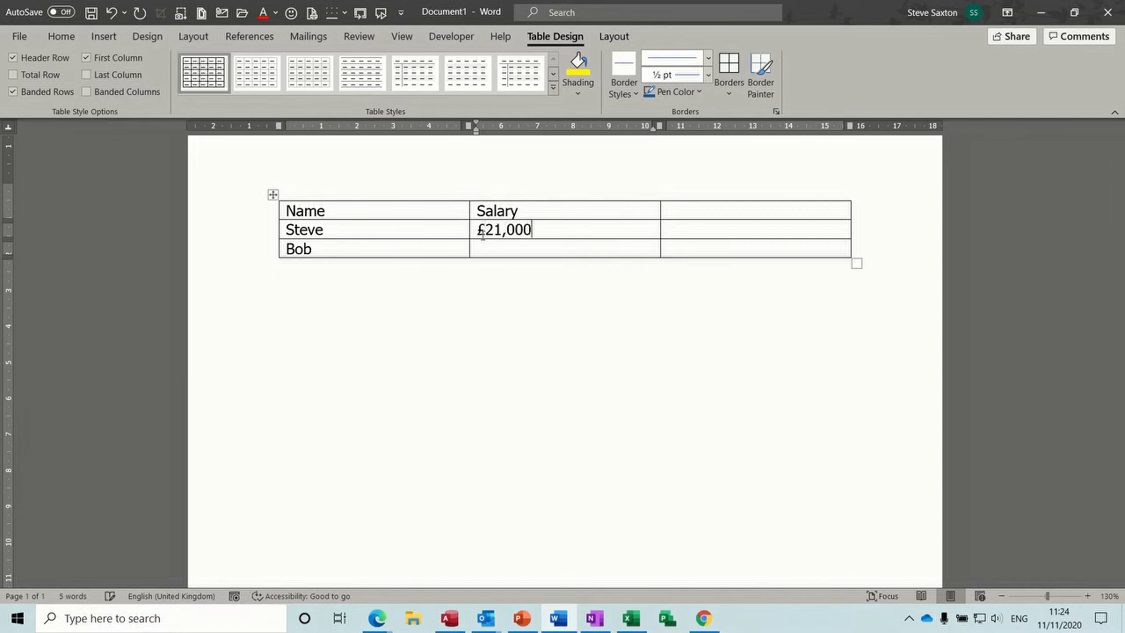
left_click(482, 248)
type("£")
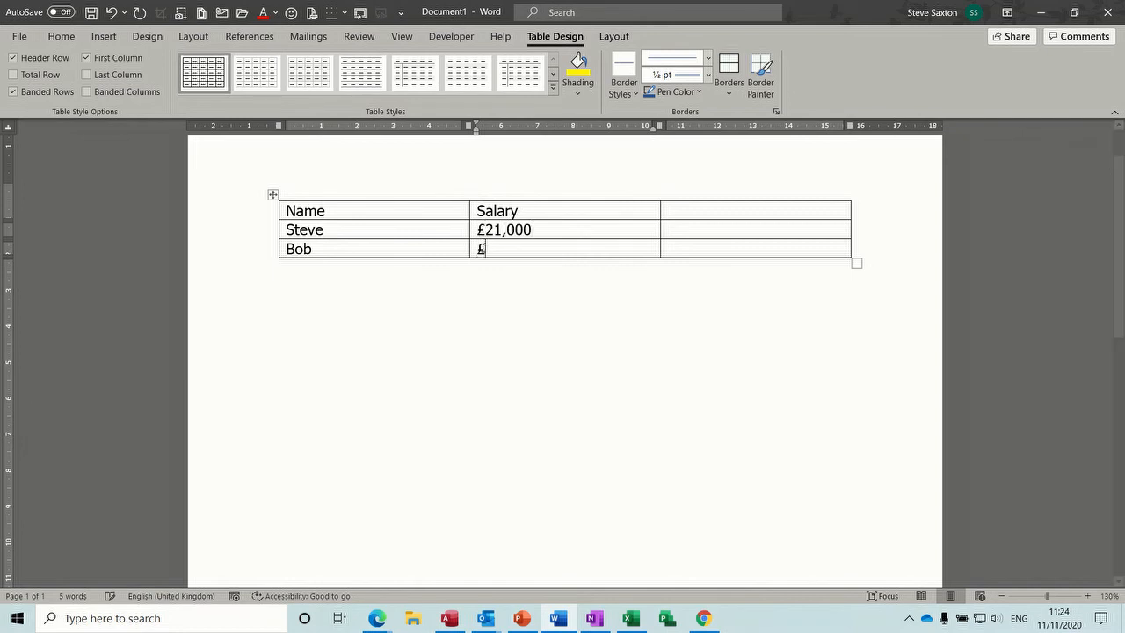
type("21,890")
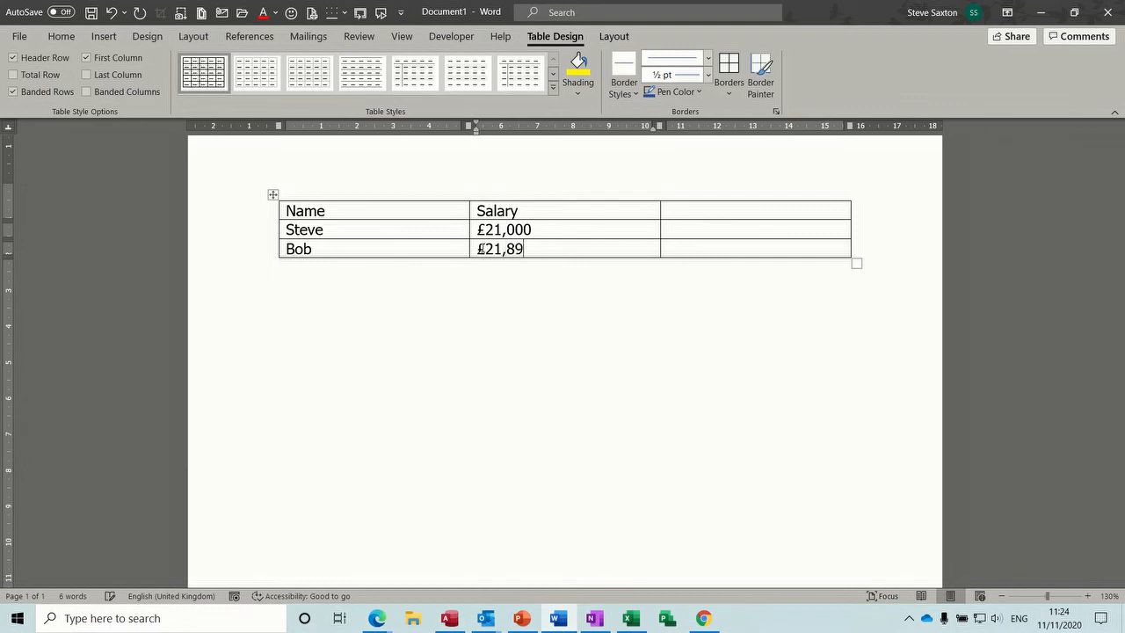
Add a fourth row at the end of the table and label its first cell Totals
left_click(679, 247)
key("Tab")
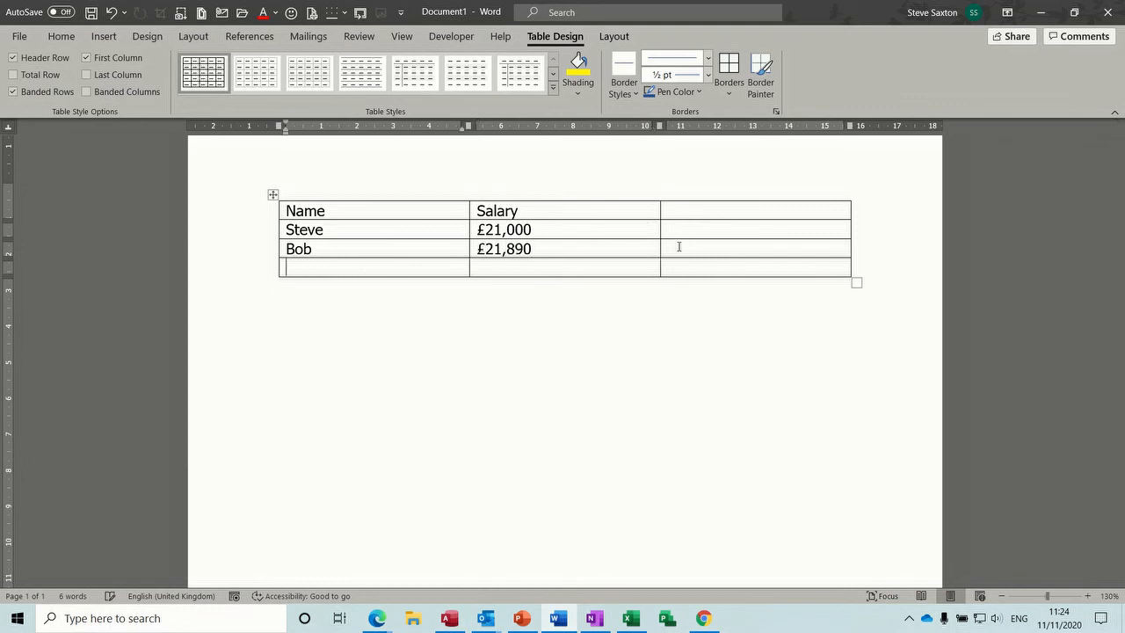
type("Totals")
Enter Monthly as the third column's heading
left_click(561, 264)
left_click(690, 208)
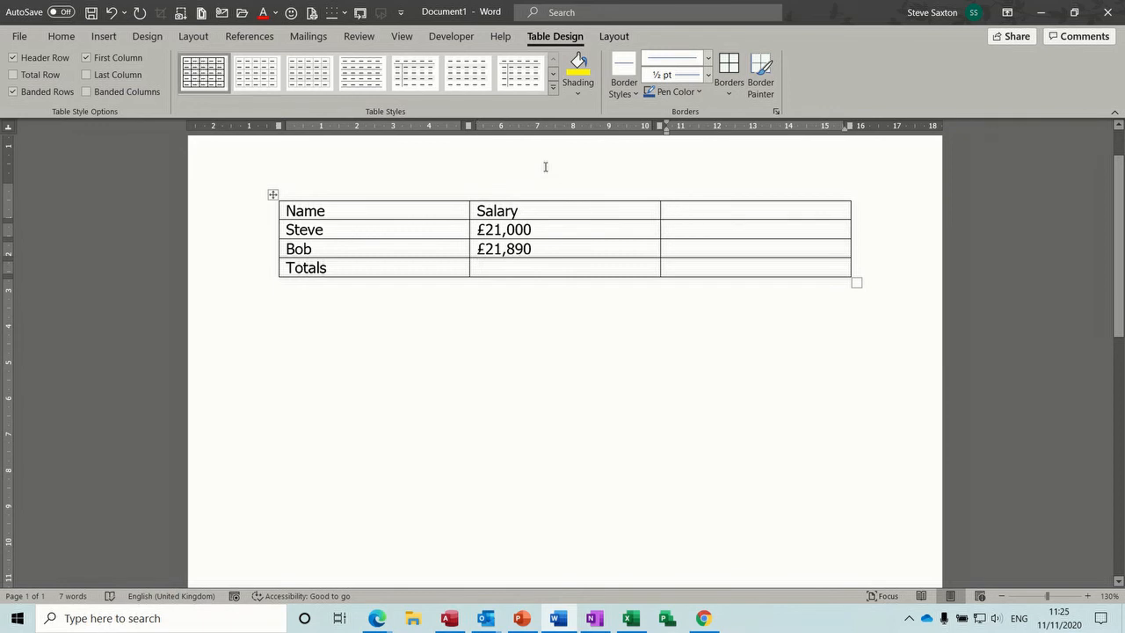
type("Monthly")
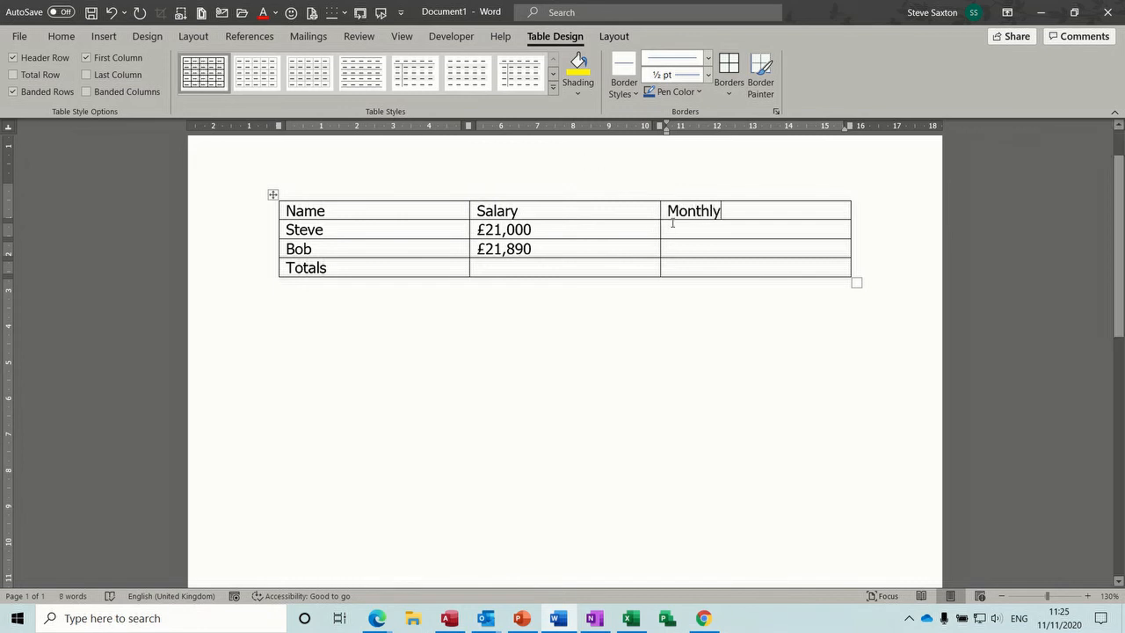
left_click(676, 230)
Insert the formula =SUM(ABOVE) in the Totals row's Salary cell with the number format £#,##0.00;(£#,##0.00)
left_click(486, 268)
left_click(614, 39)
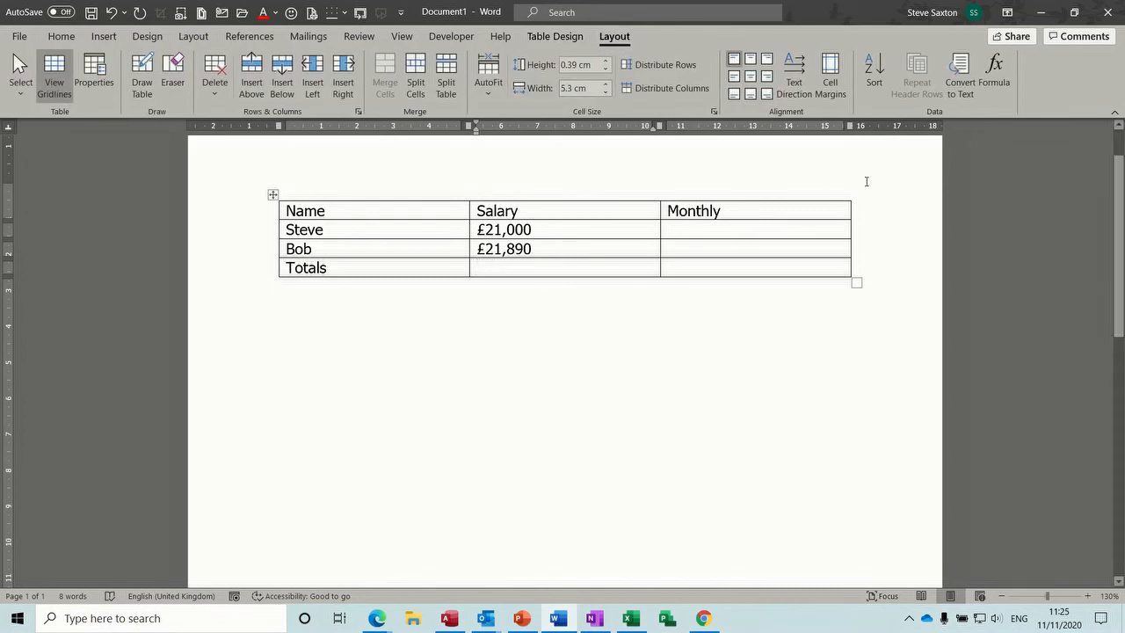
left_click(994, 71)
left_click_drag(751, 462, 528, 322)
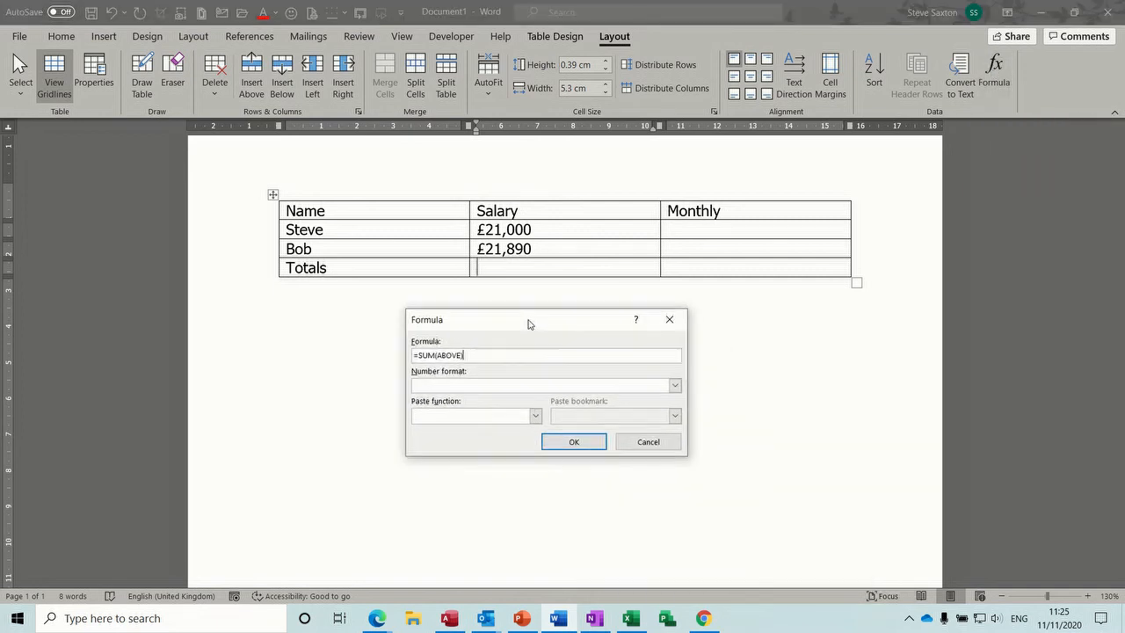
left_click(674, 386)
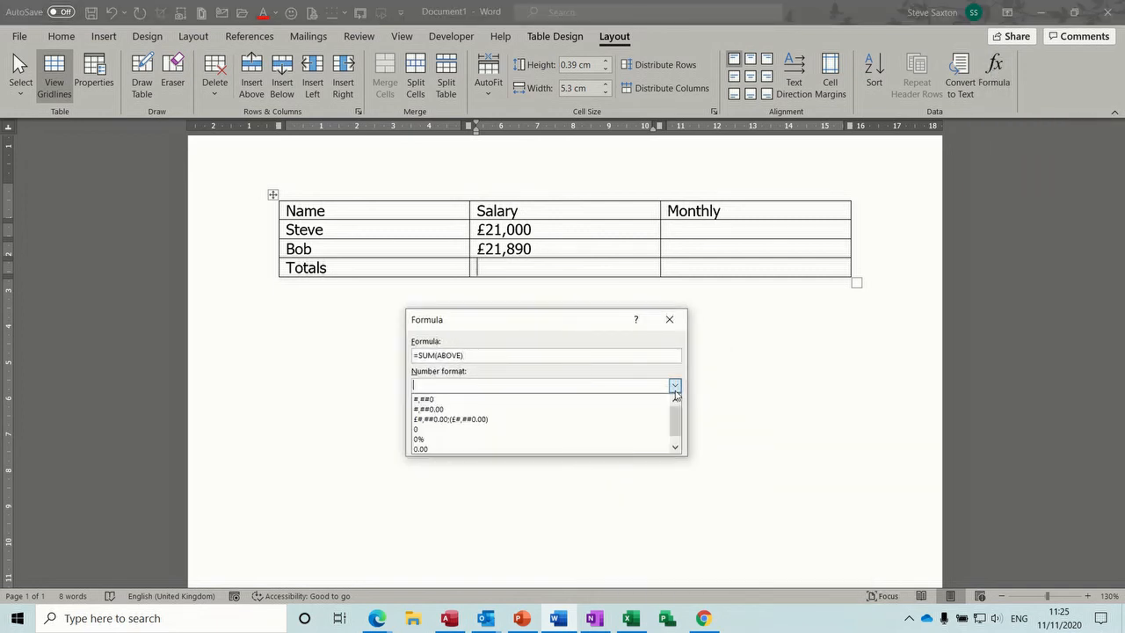
left_click(510, 420)
left_click(534, 418)
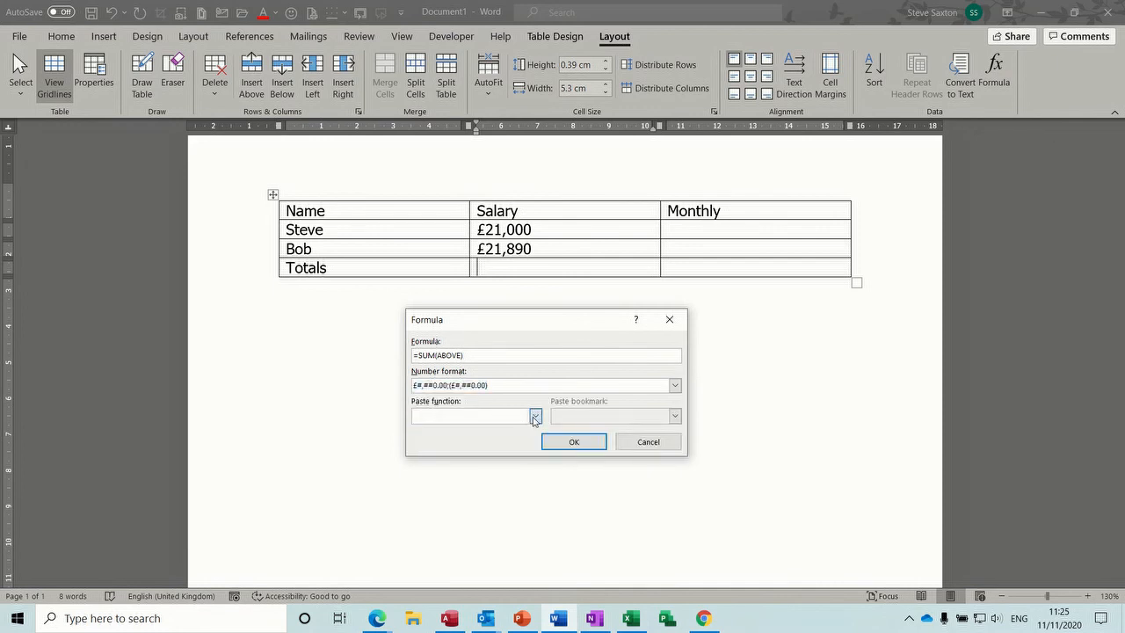
left_click(535, 417)
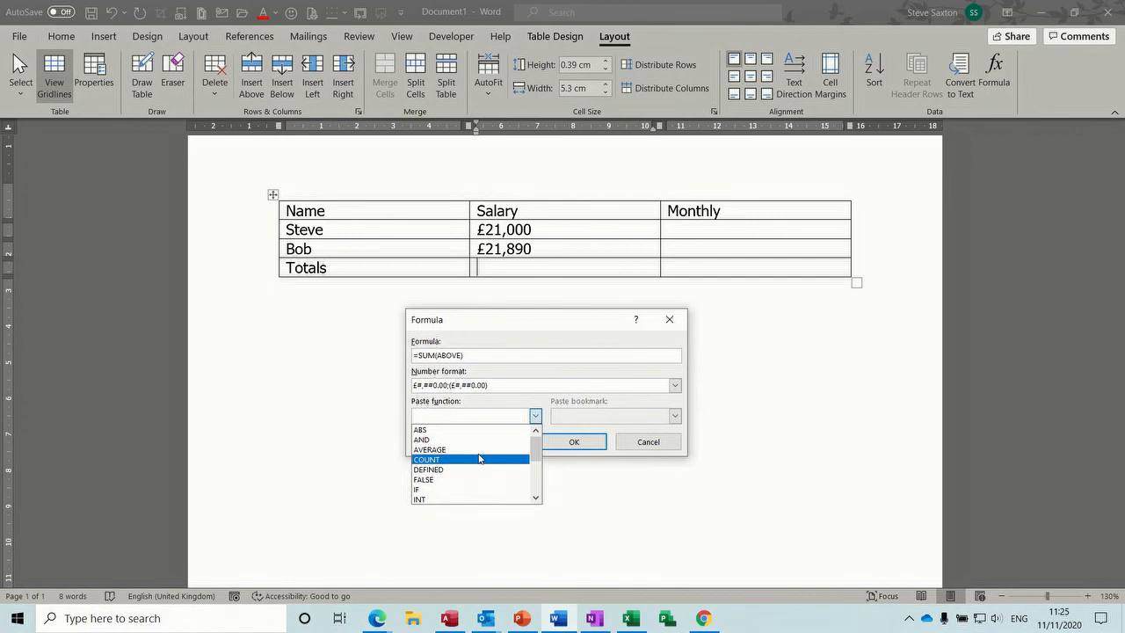
mouse_move(535, 449)
left_mouse_down()
mouse_move(535, 485)
mouse_move(532, 428)
left_mouse_up()
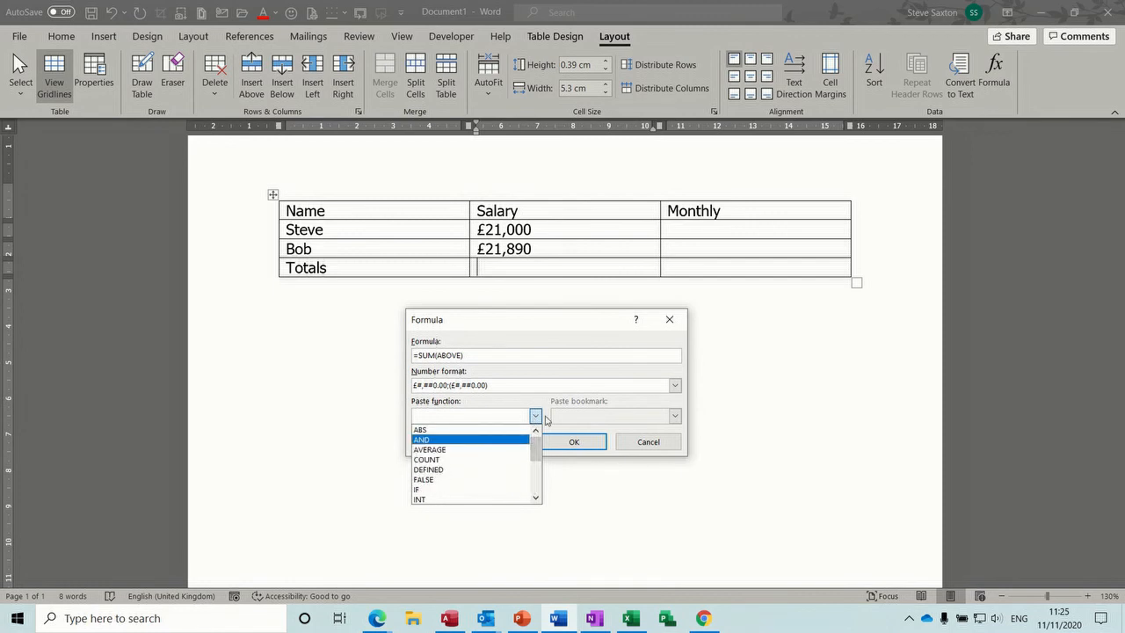
left_click(555, 422)
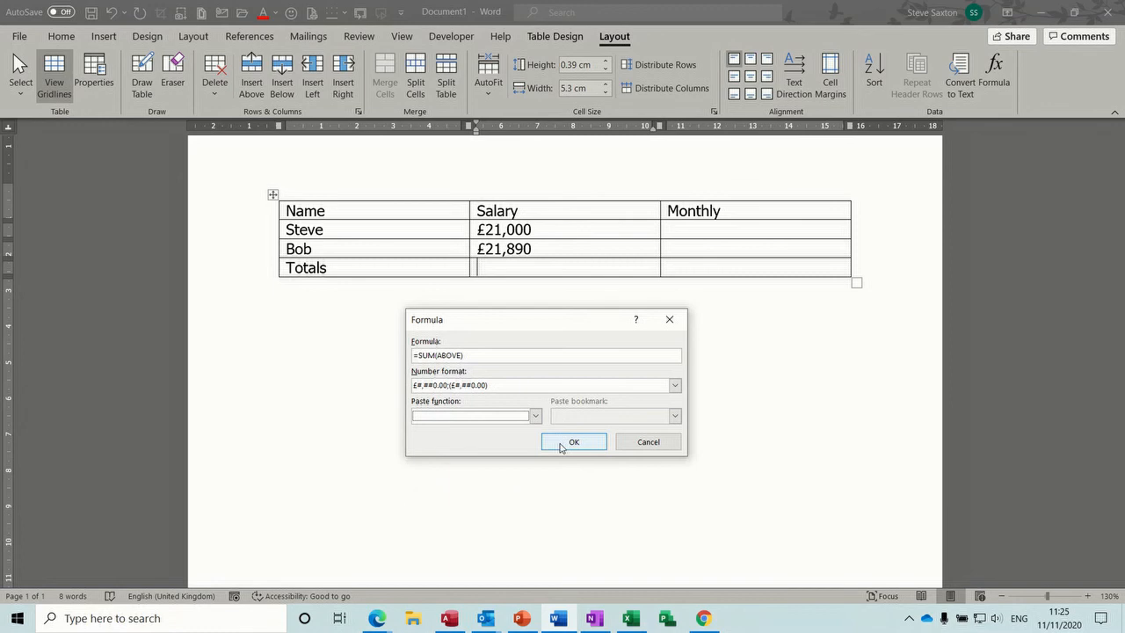
left_click(567, 443)
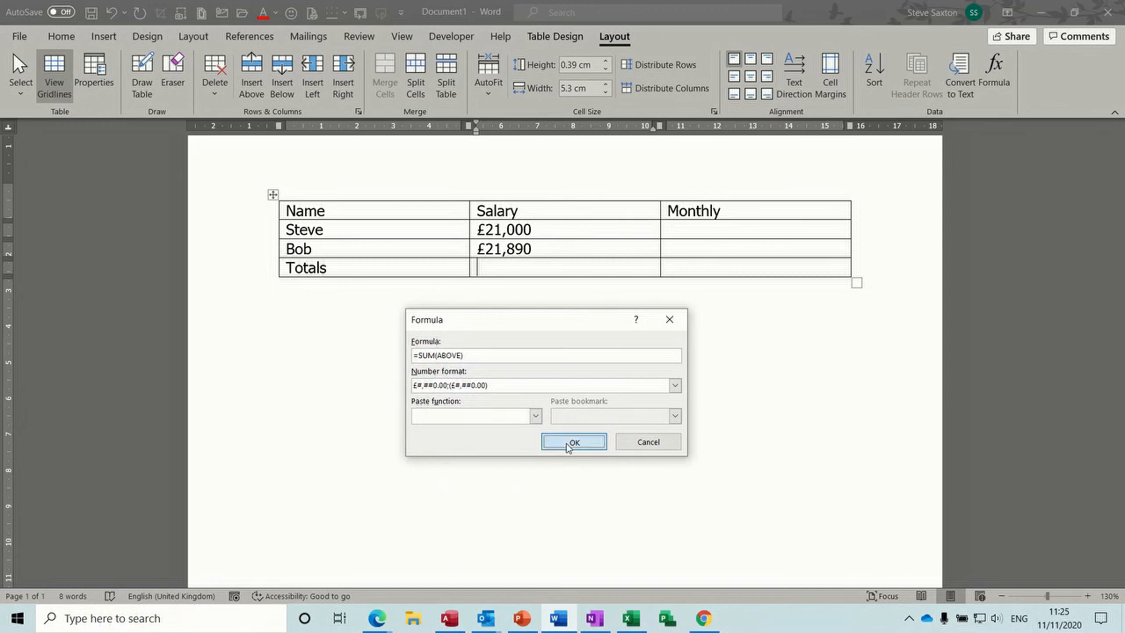
Add .00 to the end of both salary amounts in the Salary column
left_click(534, 234)
type(".00")
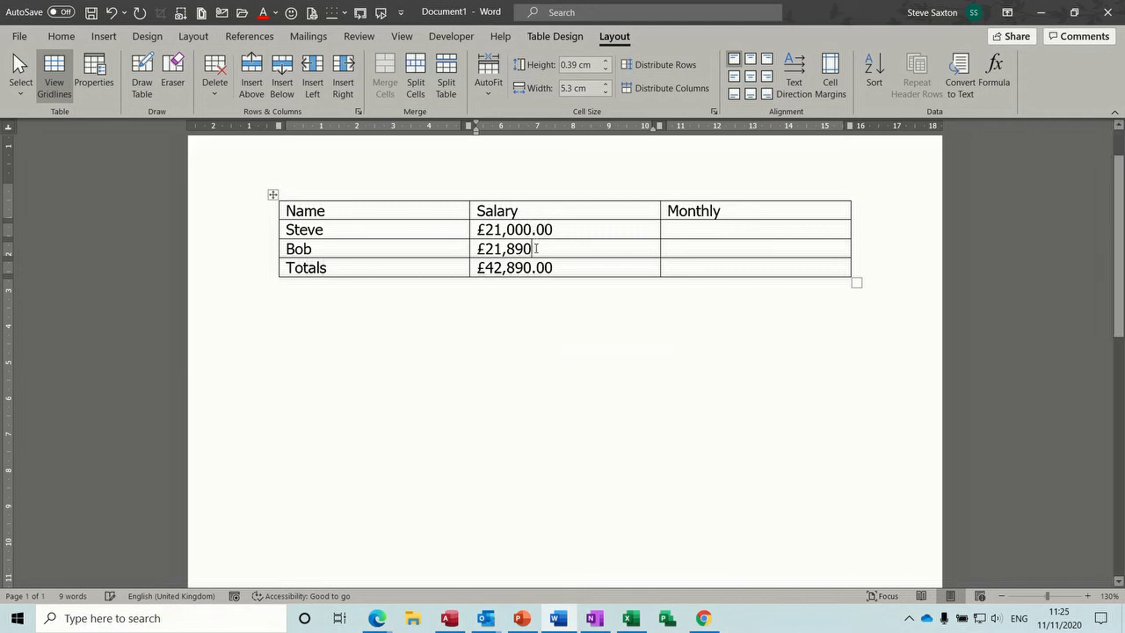
type(".00")
Change the salary in the table's second row to £25,000.00
left_click(502, 230)
key("BackSpace")
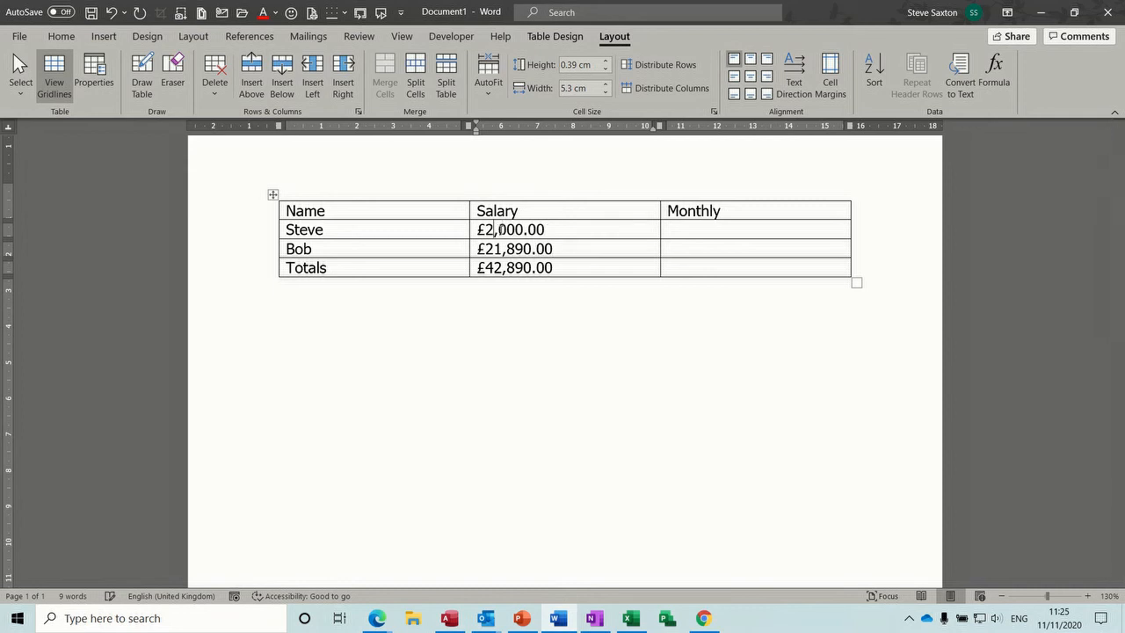
type("5")
left_click(572, 244)
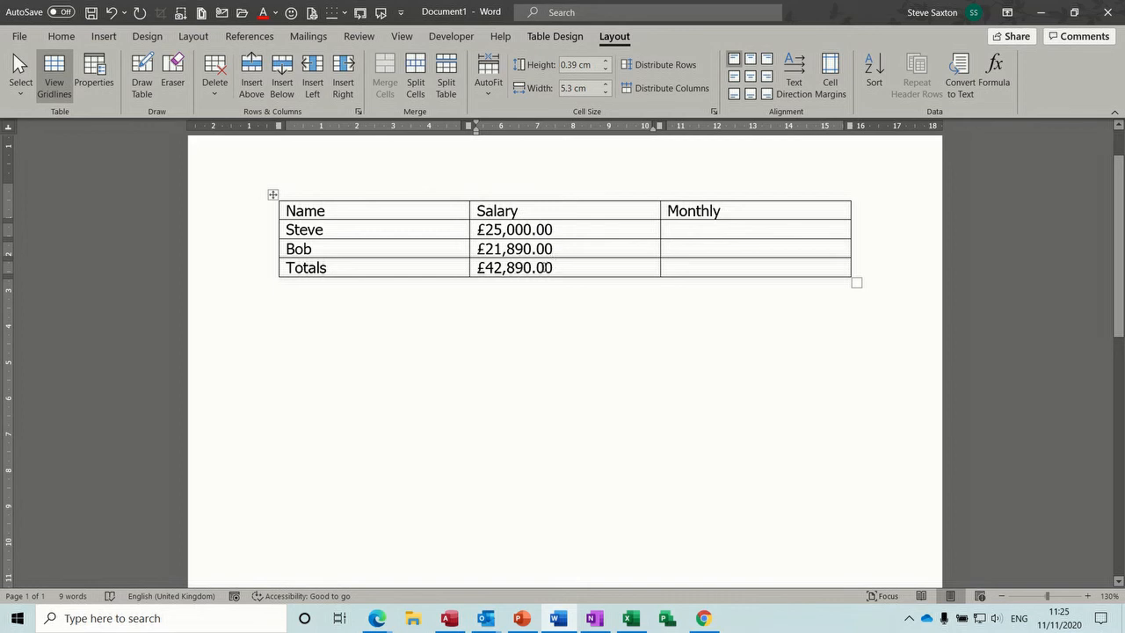
Update the formula field in the Totals row's Salary cell, undo the update and redo it
left_click(552, 267)
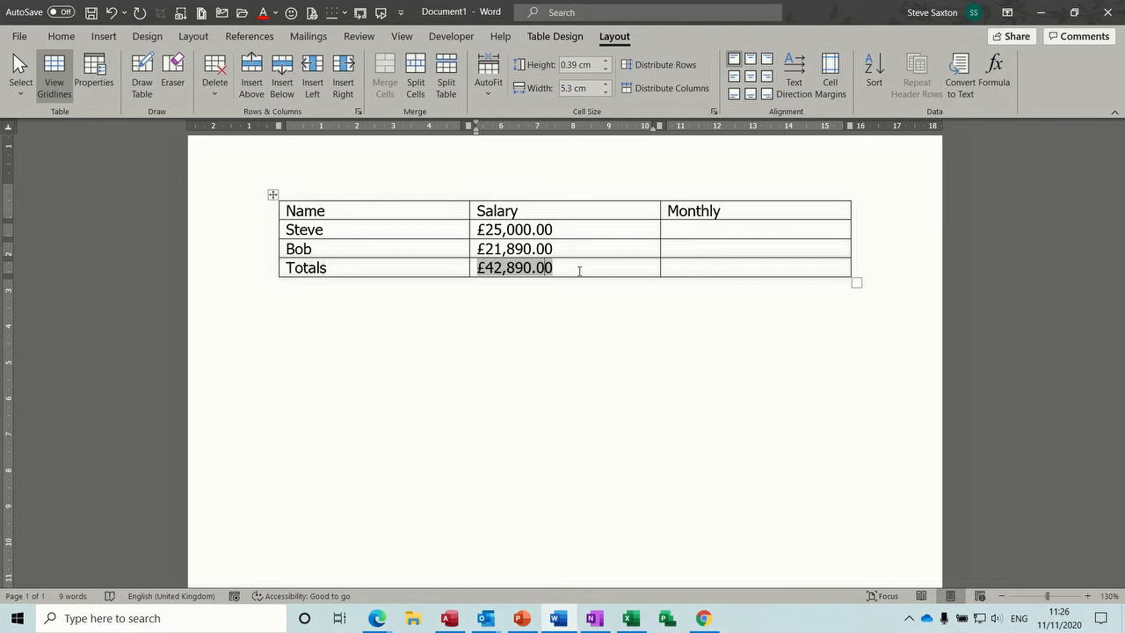
key("F9")
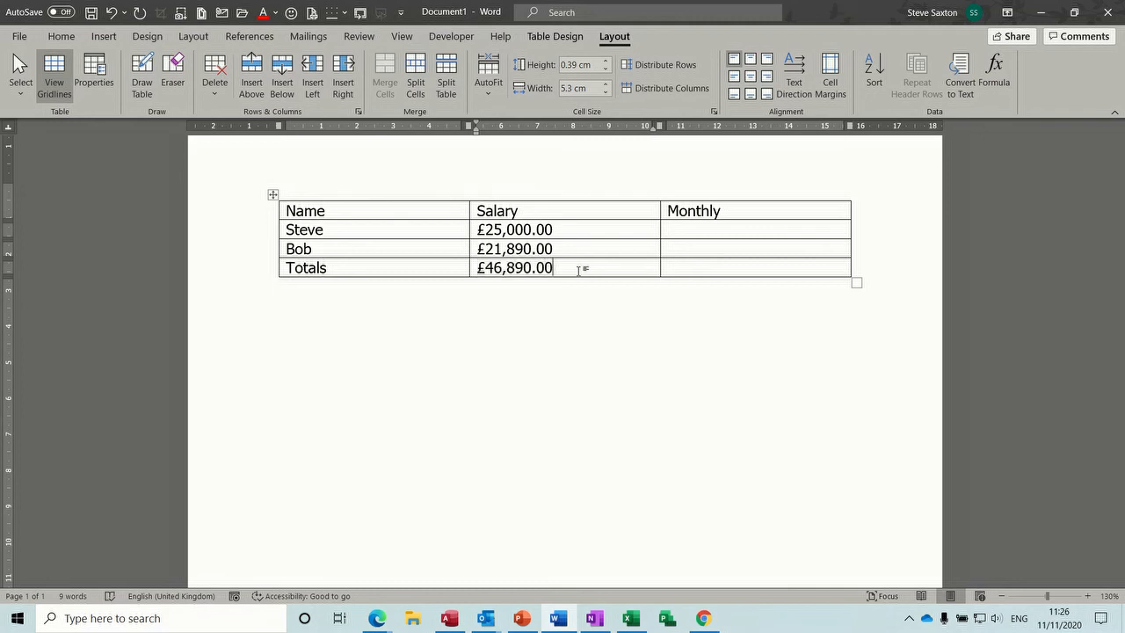
key("ctrl+z")
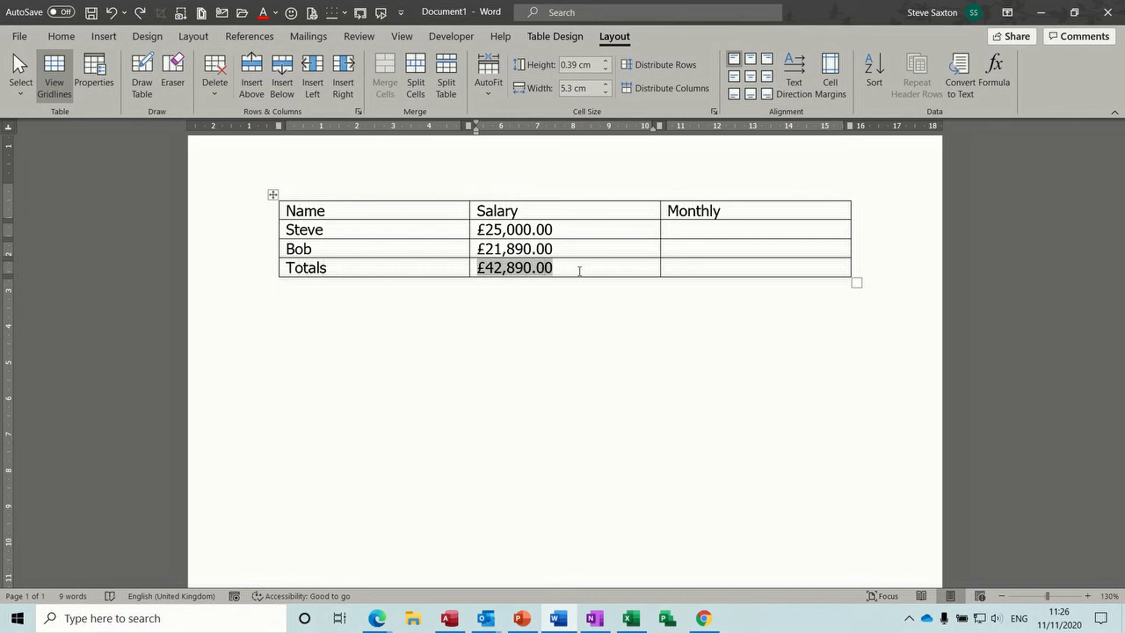
key("ctrl+y")
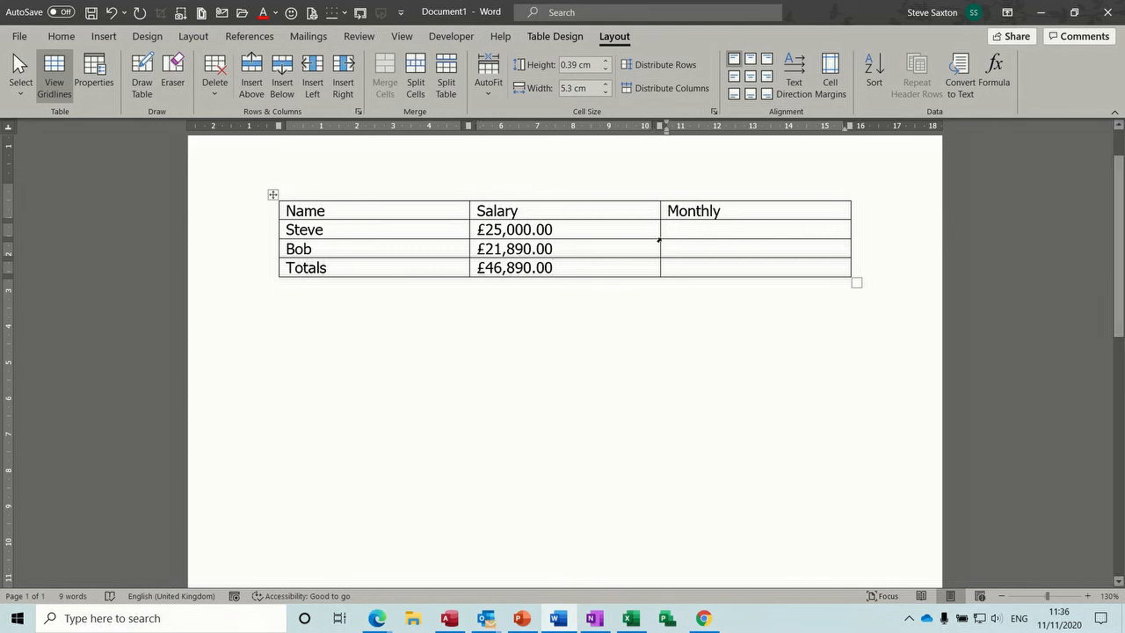
Insert the formula =b2/12 in the first cell below the Monthly heading with the number format £#,##0.00;(£#,##0.00)
left_click(677, 231)
left_click(996, 70)
left_click_drag(563, 322, 697, 323)
left_click_drag(590, 356, 554, 356)
key("Delete")
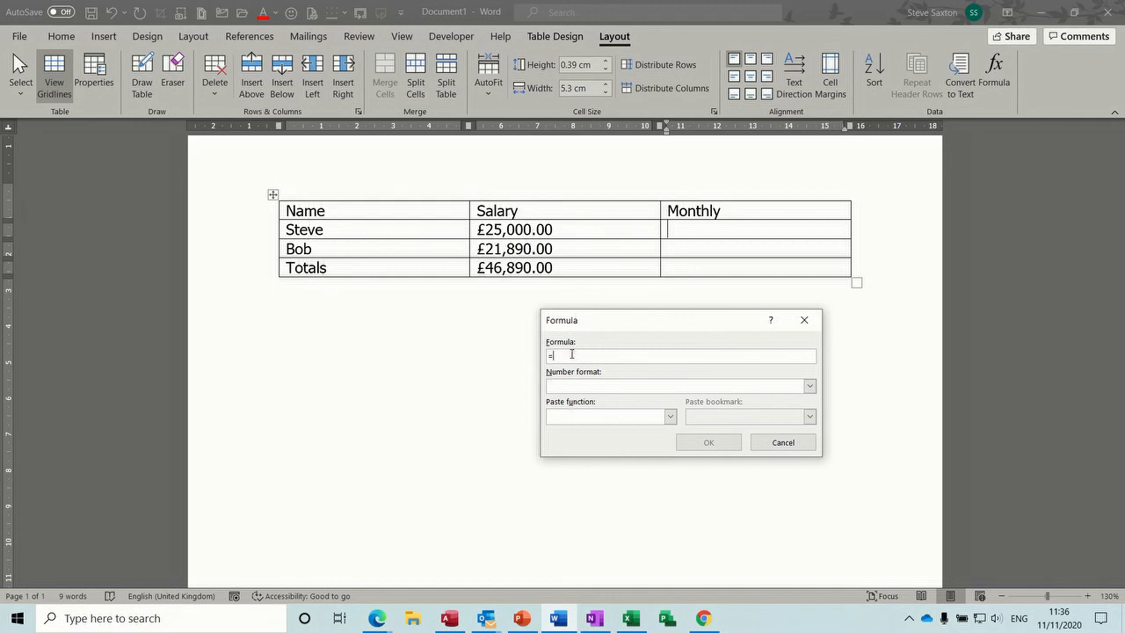
type("b2/12")
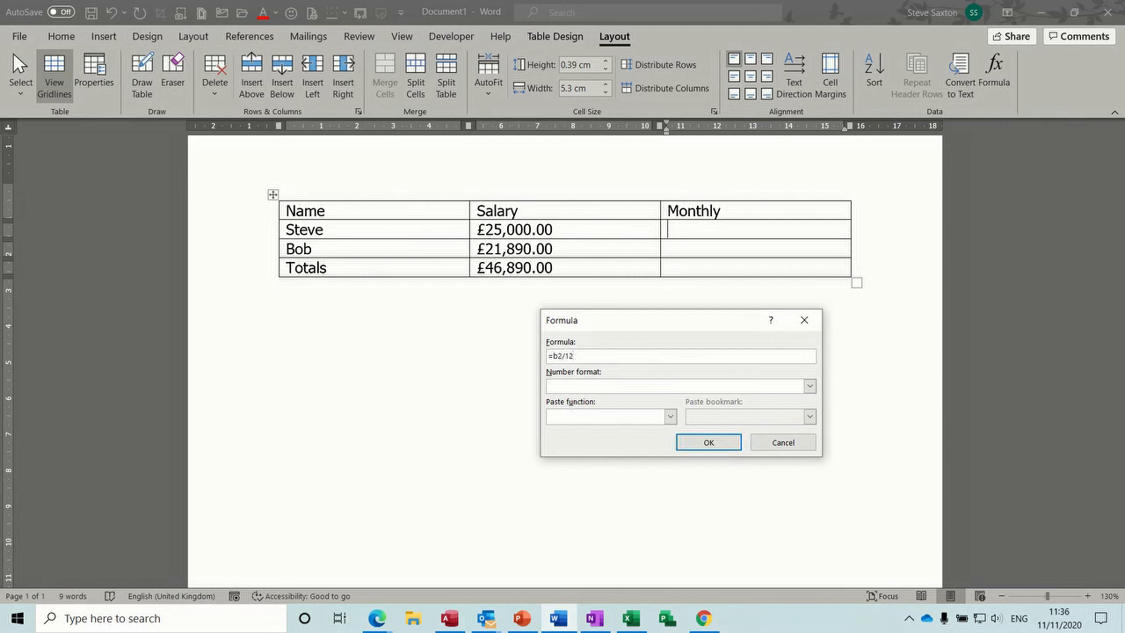
left_click(810, 387)
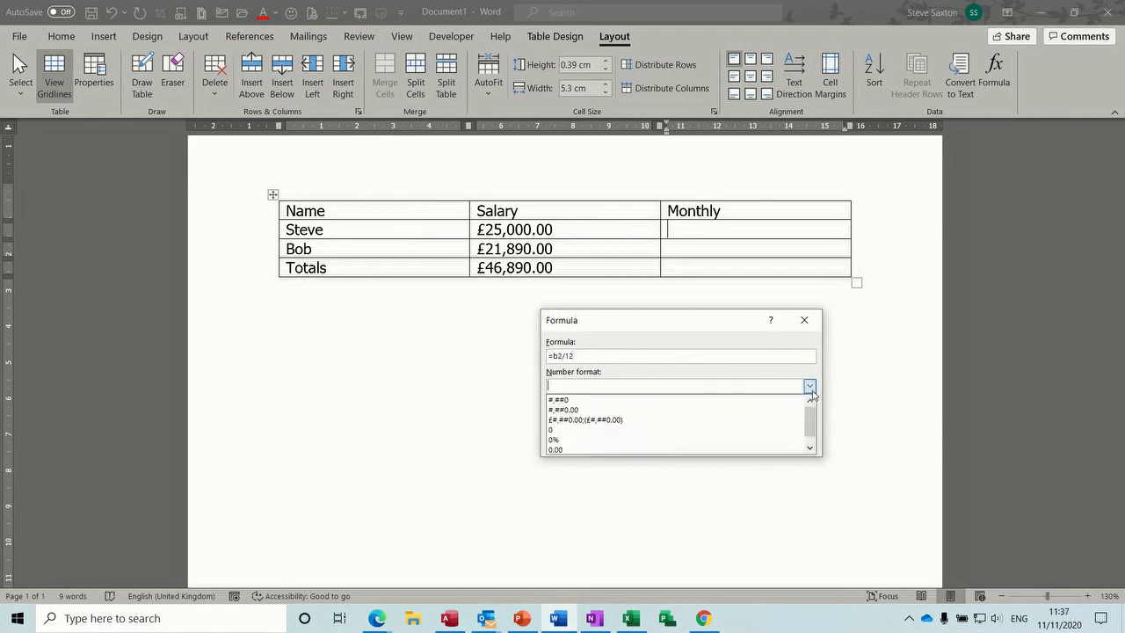
left_click(682, 420)
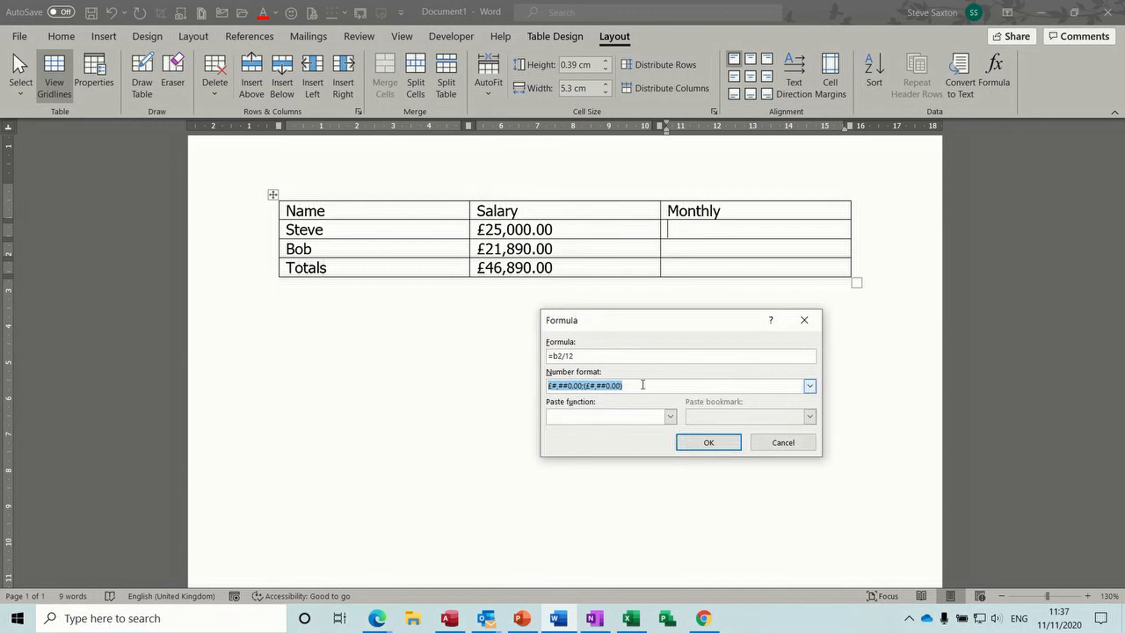
left_click(703, 444)
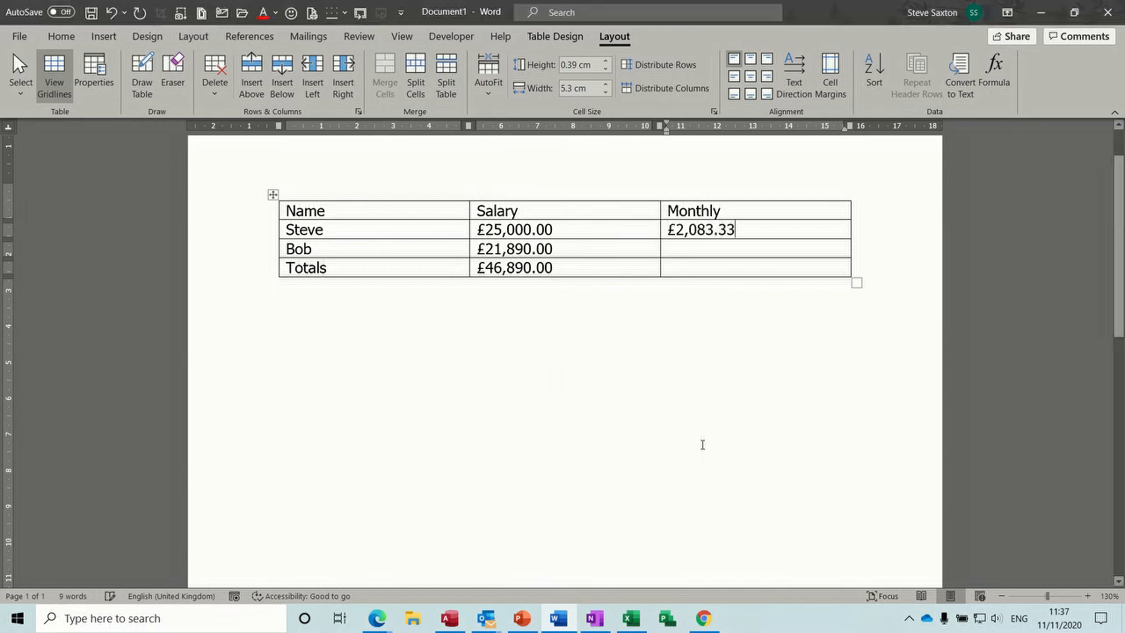
Copy the first Monthly formula result into the cell directly below it
left_click(683, 248)
left_click_drag(668, 229, 740, 229)
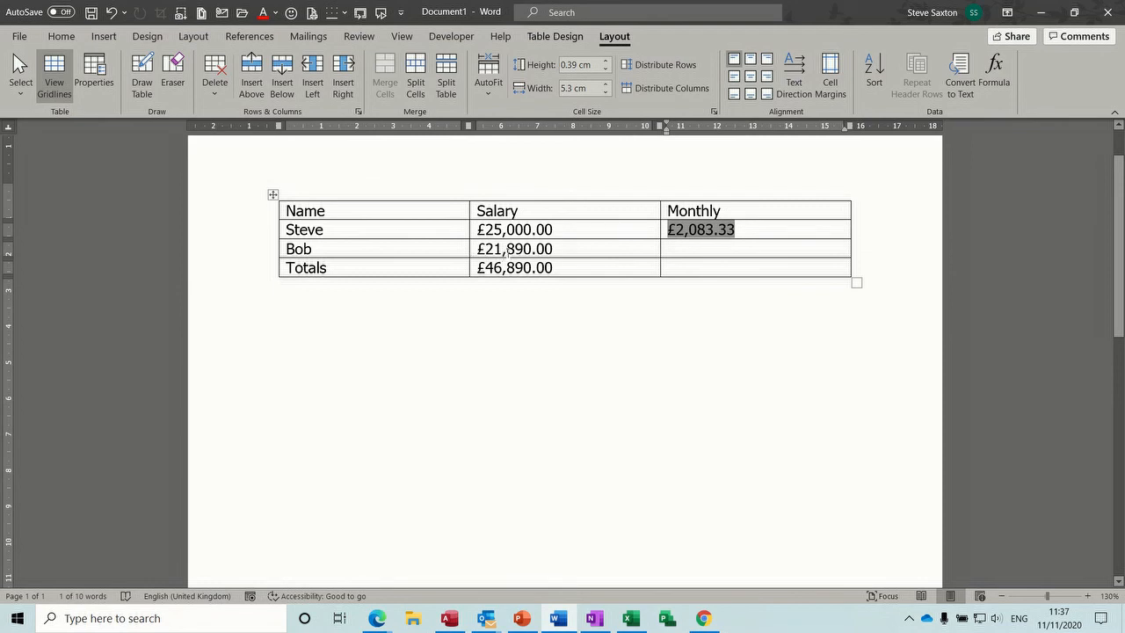
left_click_drag(677, 235, 679, 257)
key("ctrl")
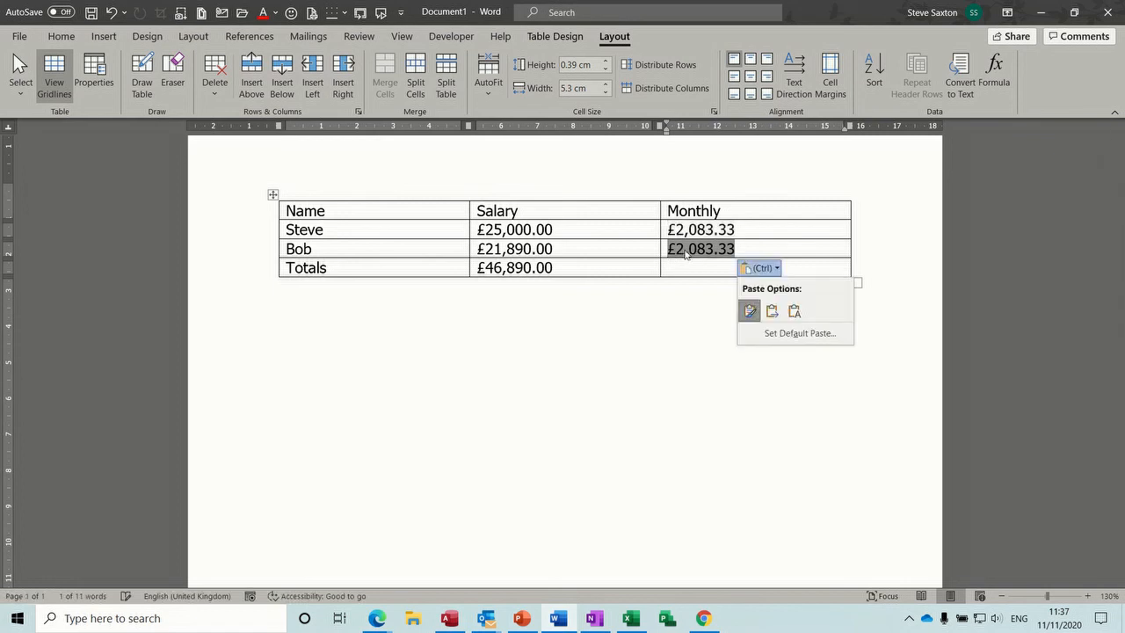
Change the copied Monthly formula to =b3/12, and show and hide the table's field codes to check the formulas
left_click(994, 73)
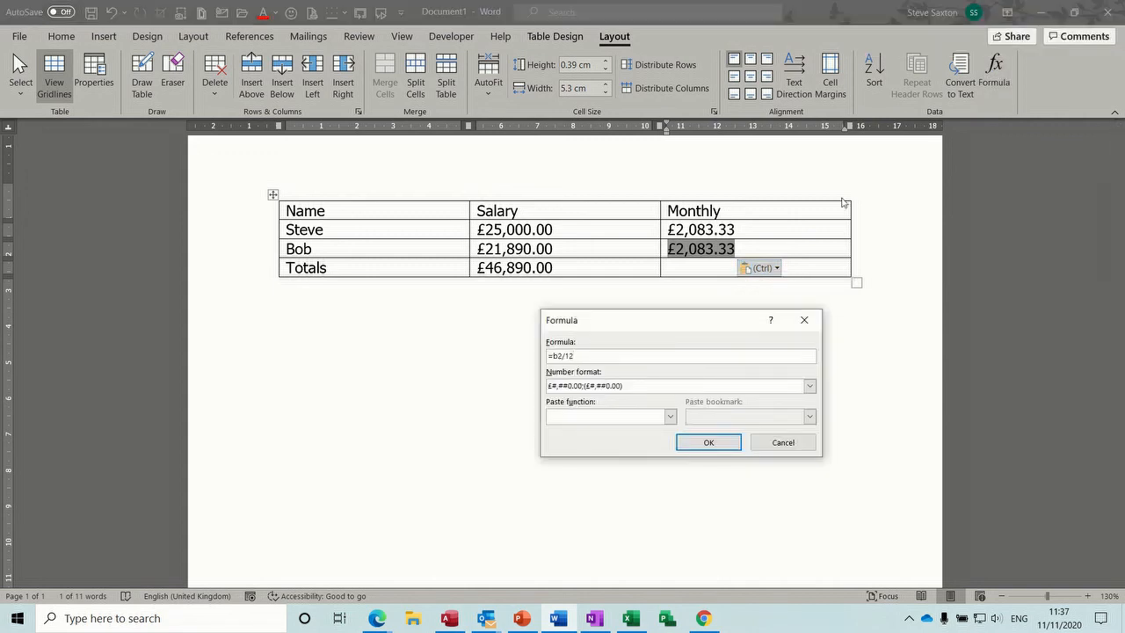
left_click(562, 356)
key("BackSpace")
type("3")
left_click(708, 443)
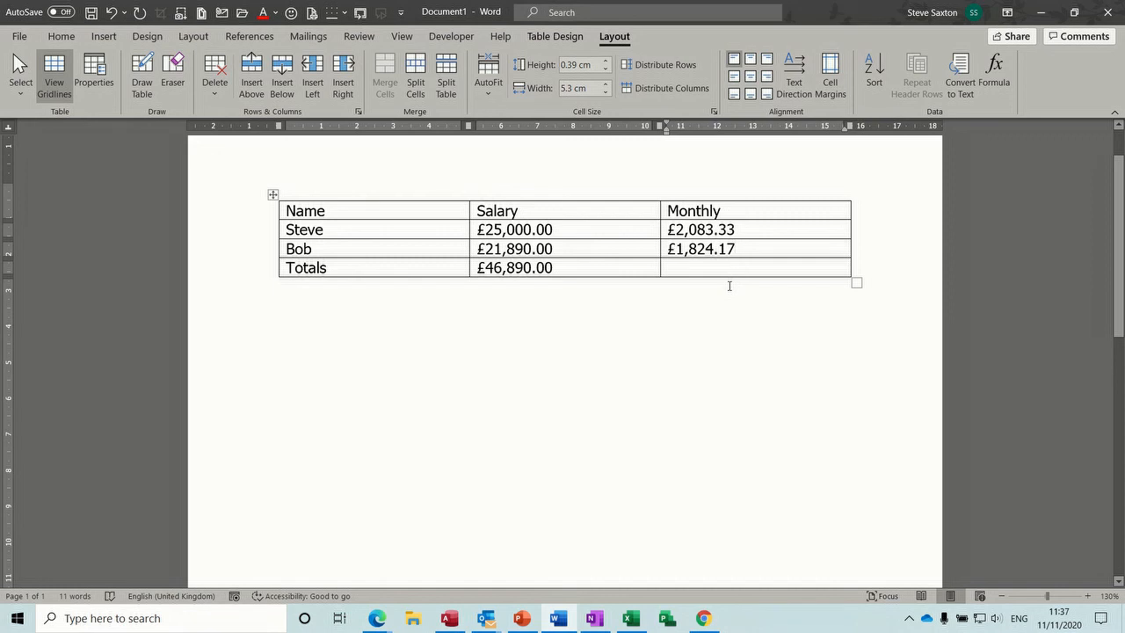
key("alt+F9")
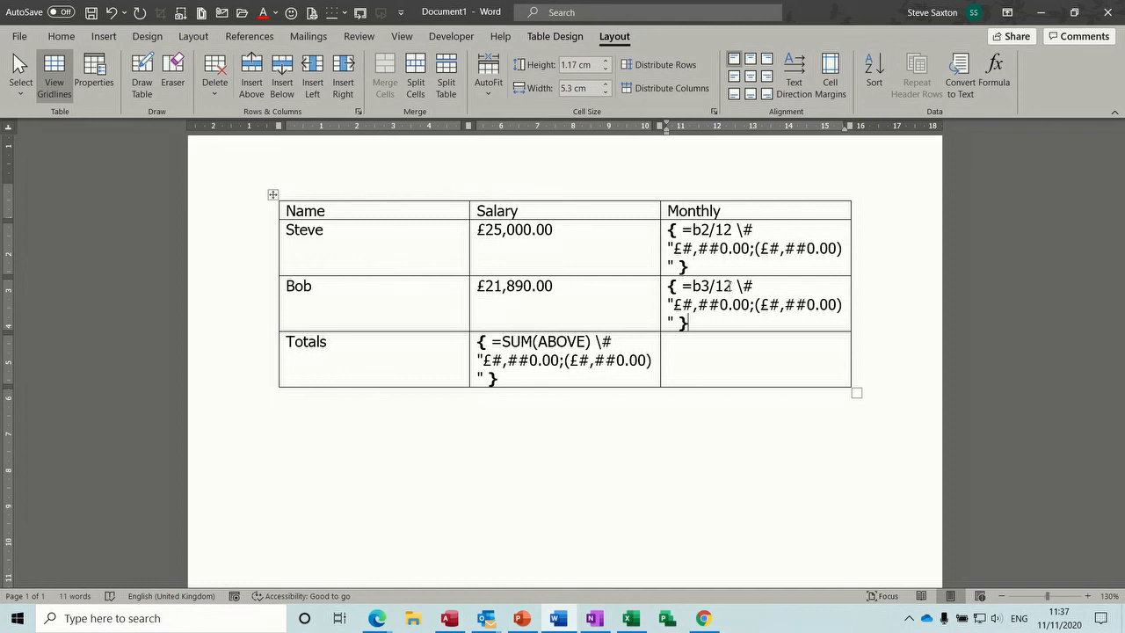
key("alt+F9")
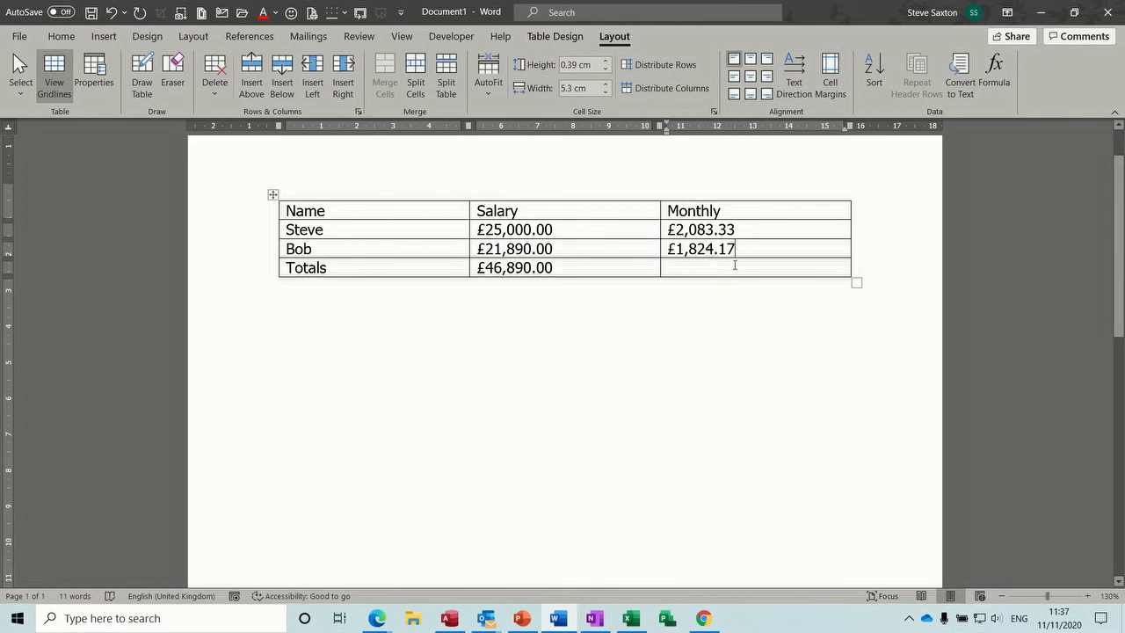
Insert the formula =SUM(ABOVE) in the Totals row's Monthly cell with the number format £#,##0.00;(£#,##0.00)
left_click(694, 268)
left_click(996, 71)
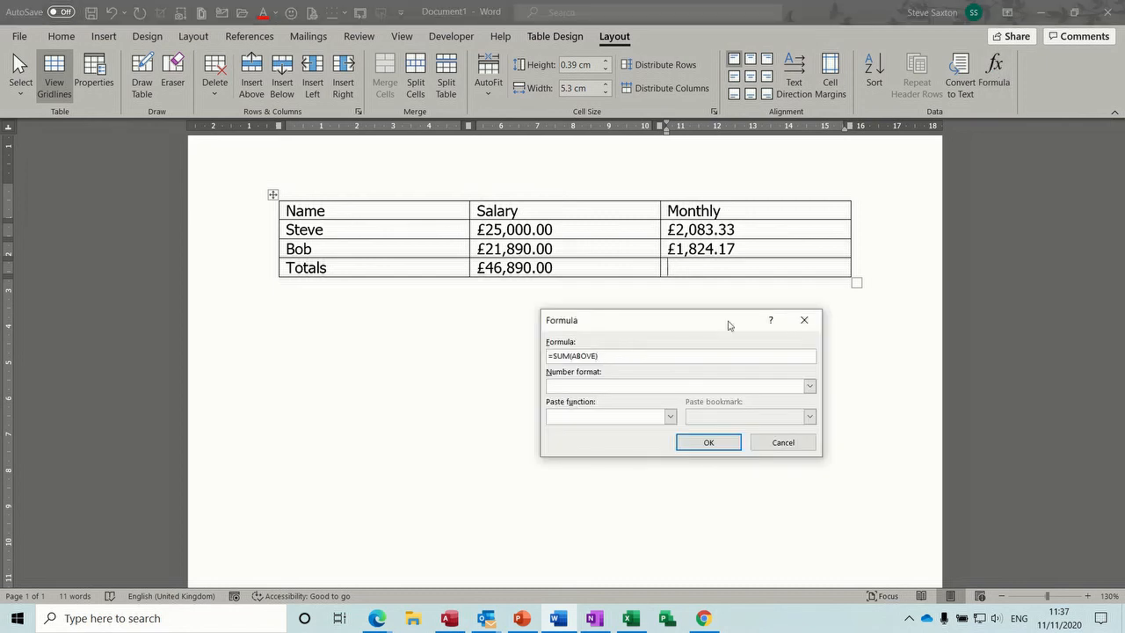
left_click(812, 387)
left_click(691, 422)
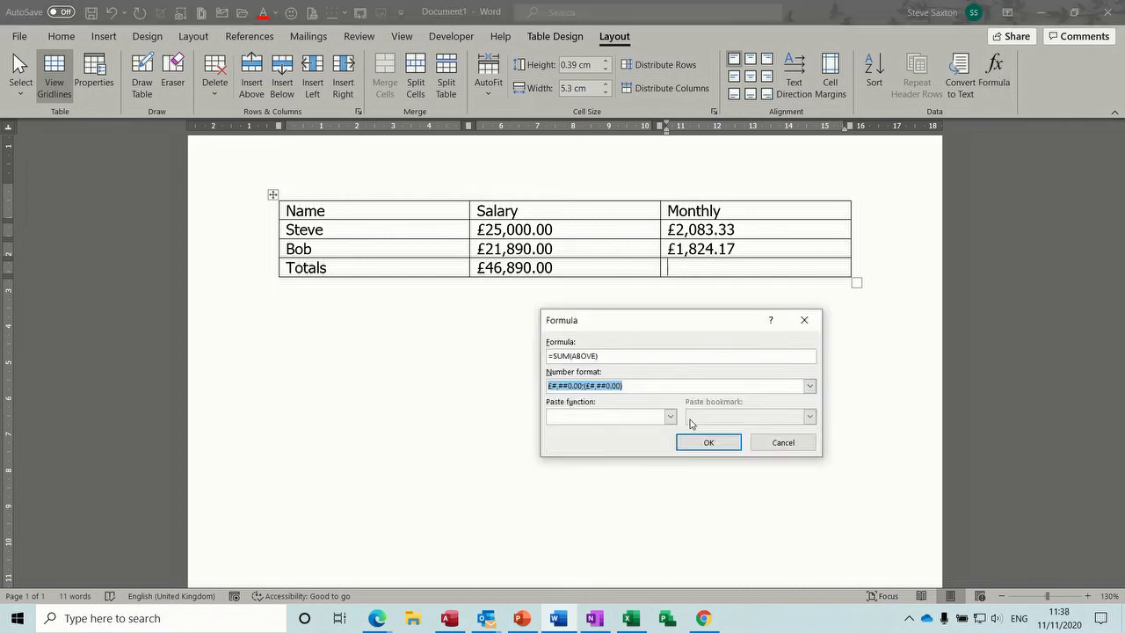
left_click(712, 443)
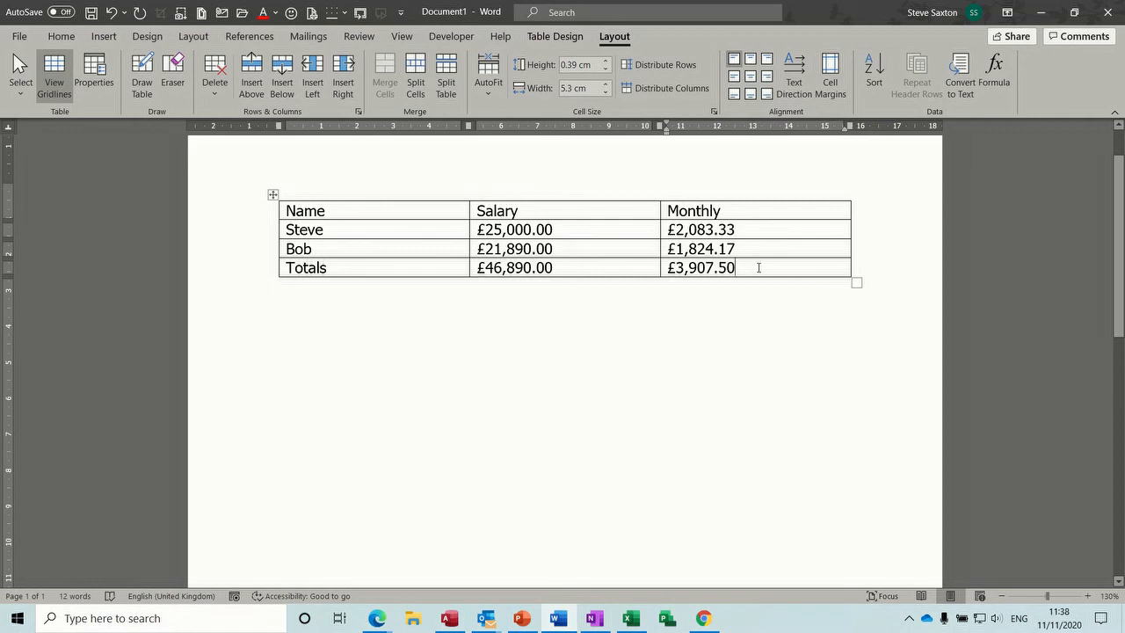
Add a fourth column after Monthly and enter Bonus as its heading
left_click(851, 194)
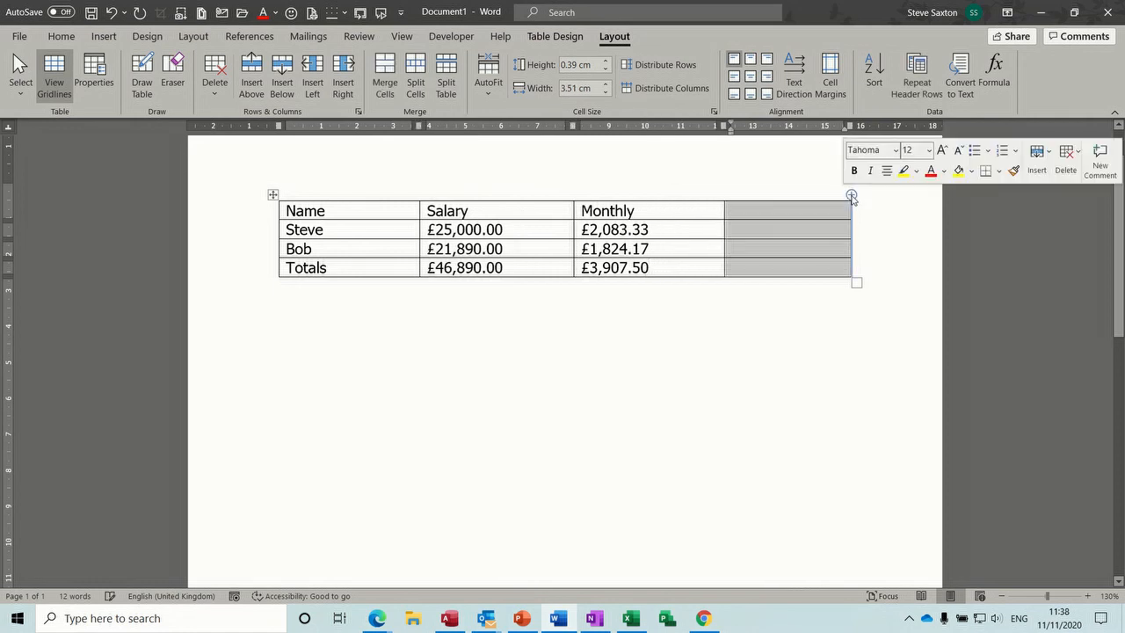
left_click(756, 211)
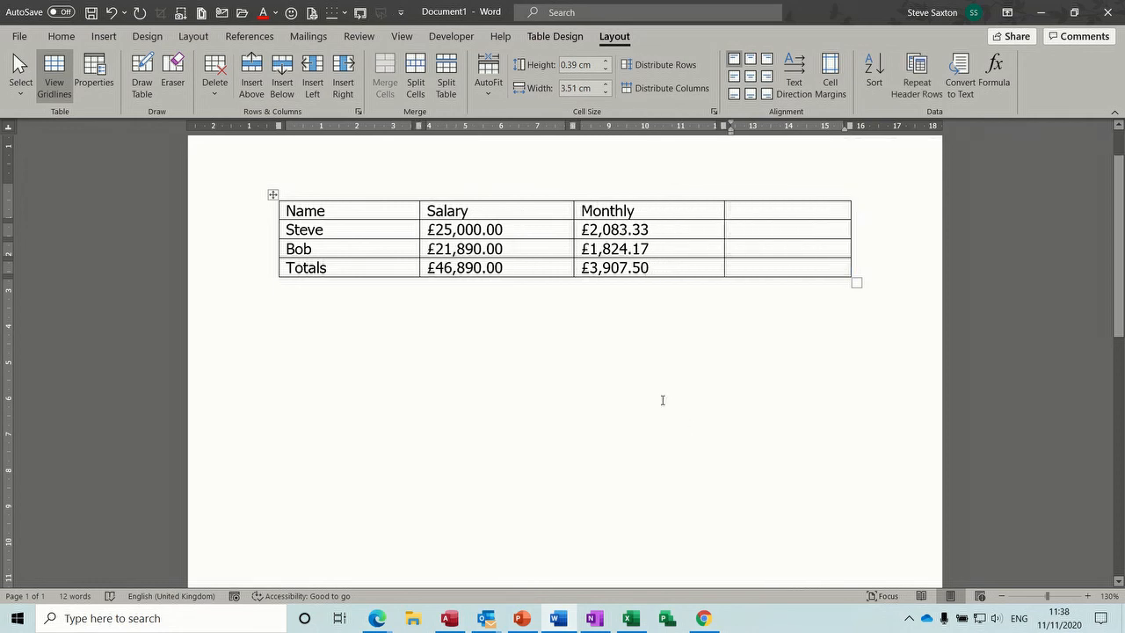
type("Bonus")
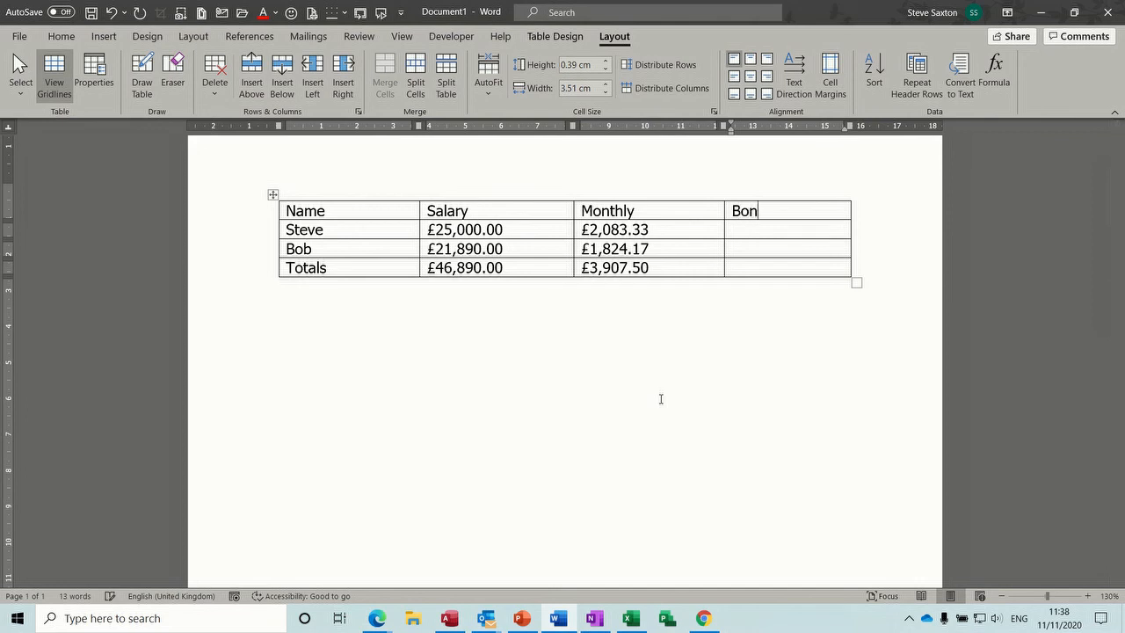
Insert the formula =IF(b2>20000,b2*.1,0) in the first cell below the Bonus heading with the number format £#,##0.00;(£#,##0.00)
left_click(754, 230)
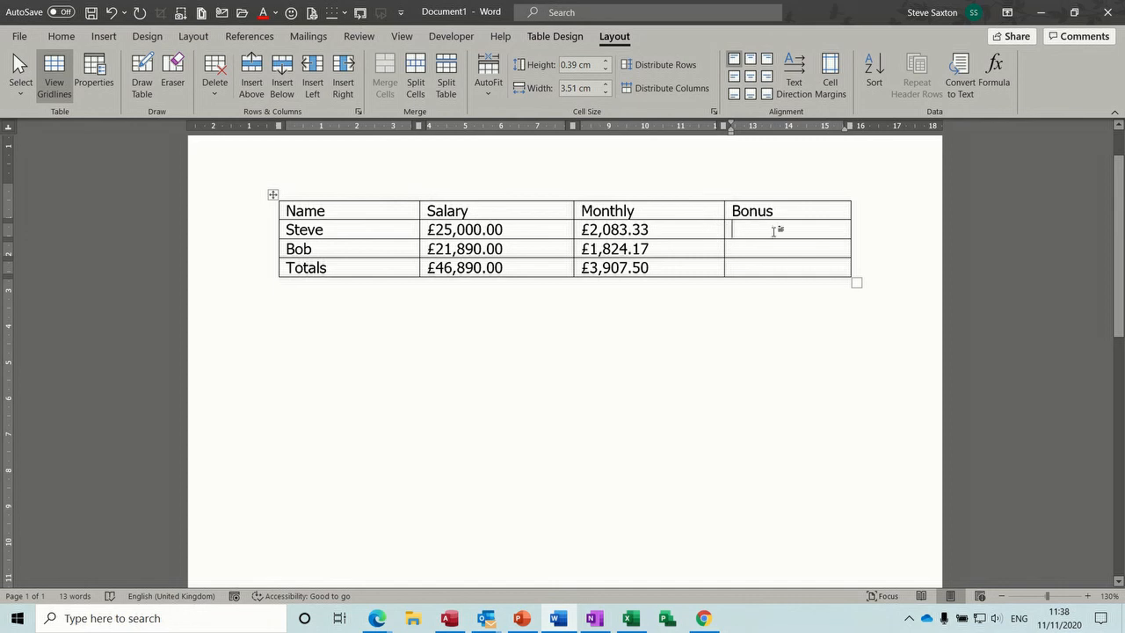
left_click(994, 74)
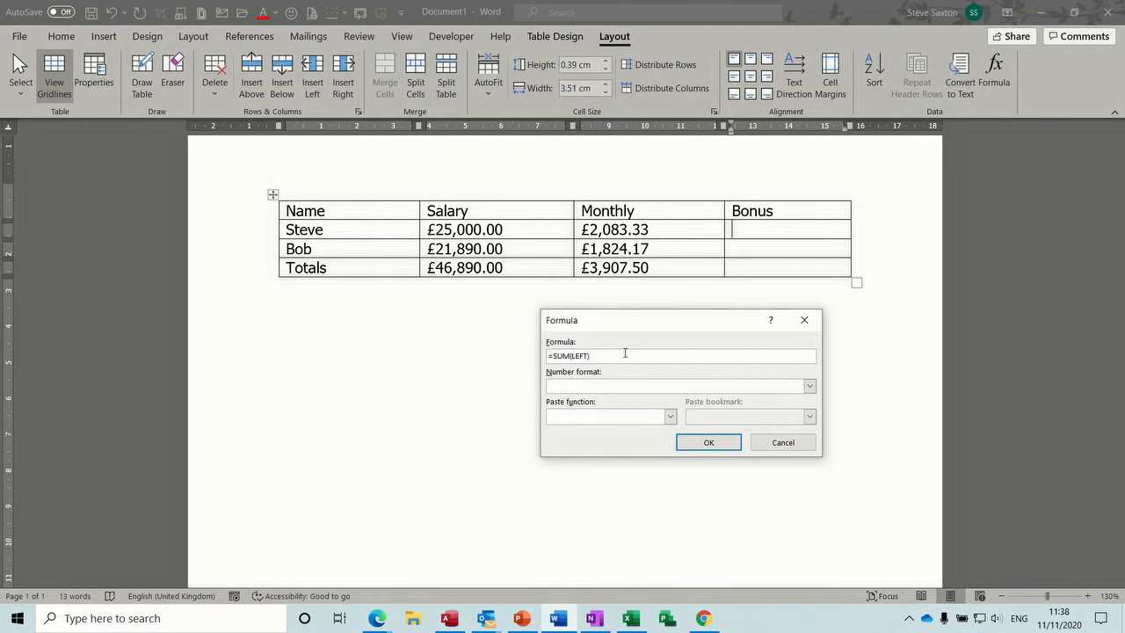
key("BackSpace")
key("BackSpace")
key("BackSpace")
key("BackSpace")
key("BackSpace")
key("BackSpace")
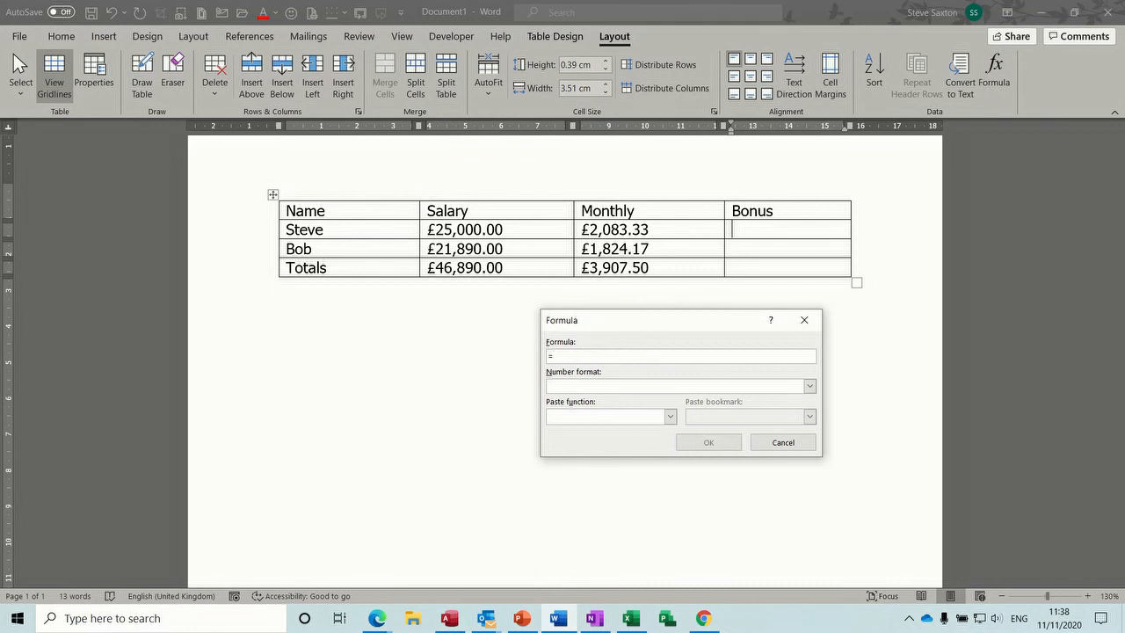
left_click(671, 417)
left_click(595, 493)
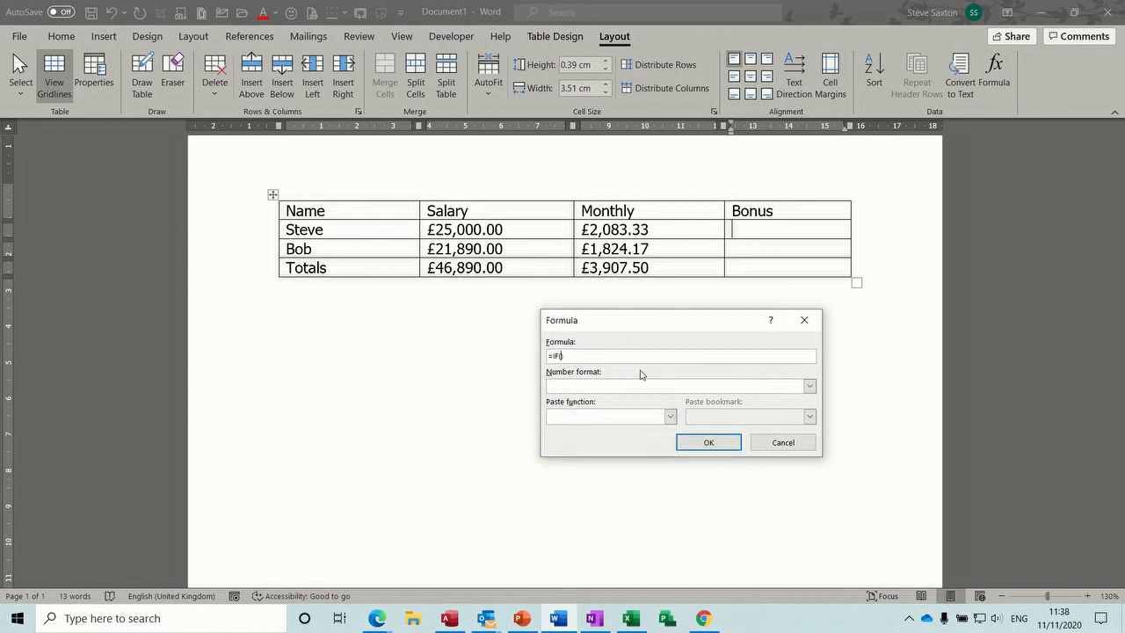
type("b2")
left_click(809, 387)
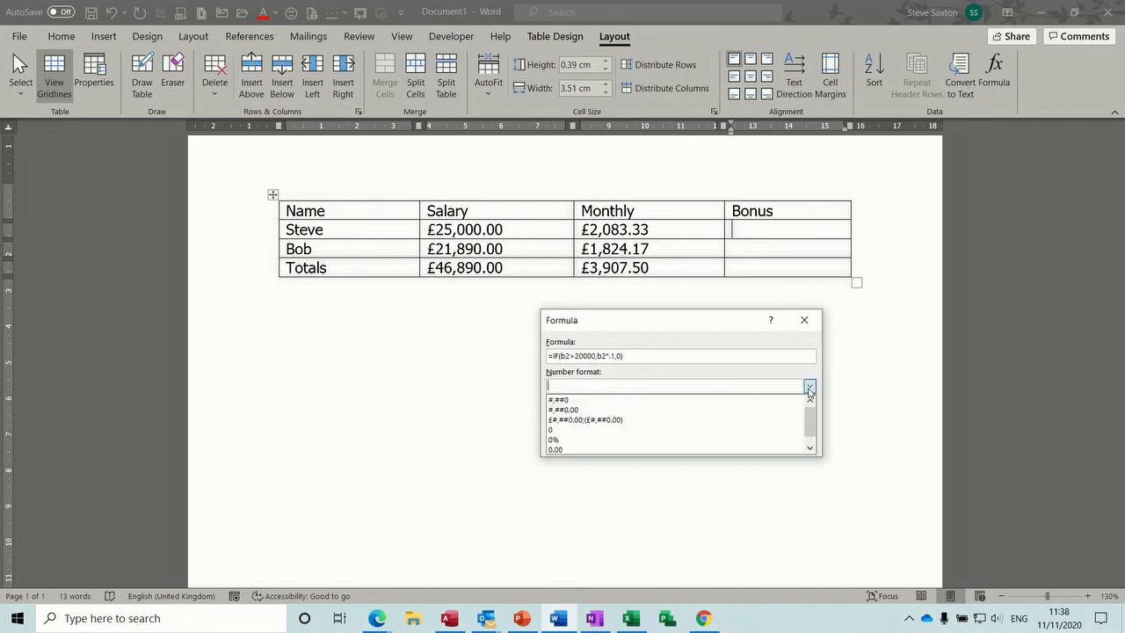
left_click(648, 420)
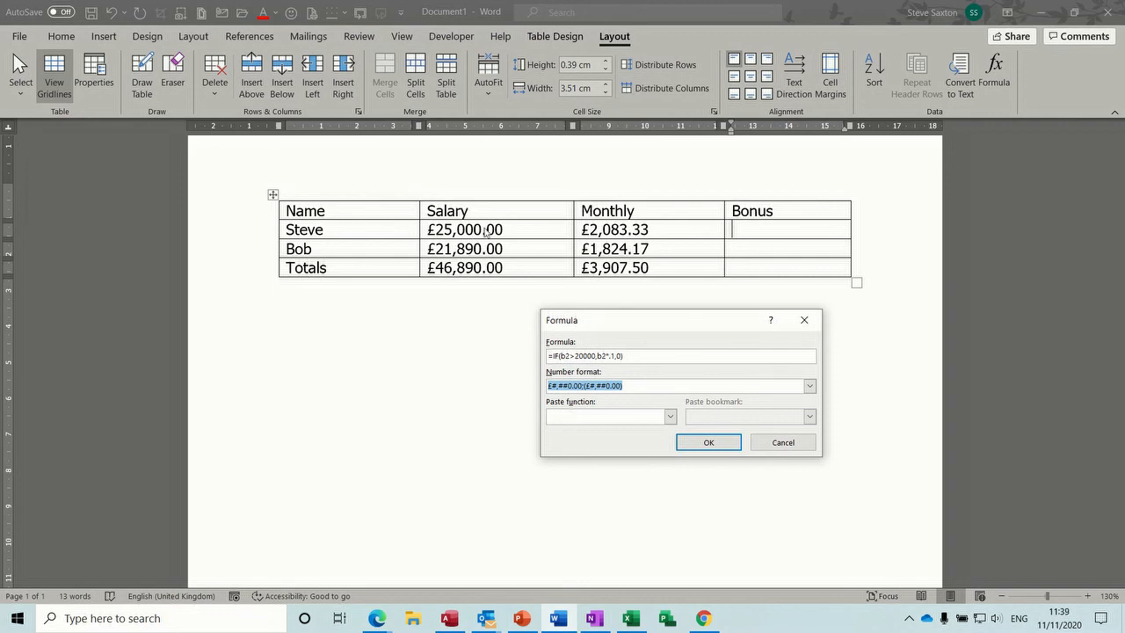
left_click(693, 442)
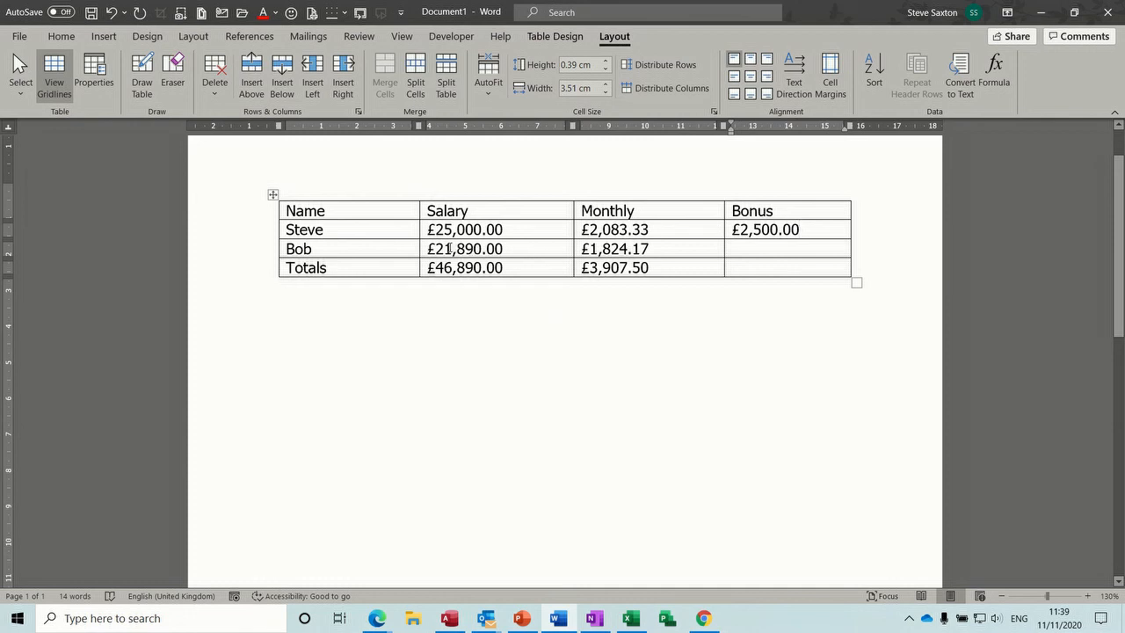
Change the salary in the table's third row to £19,890.00
left_click_drag(450, 249, 437, 250)
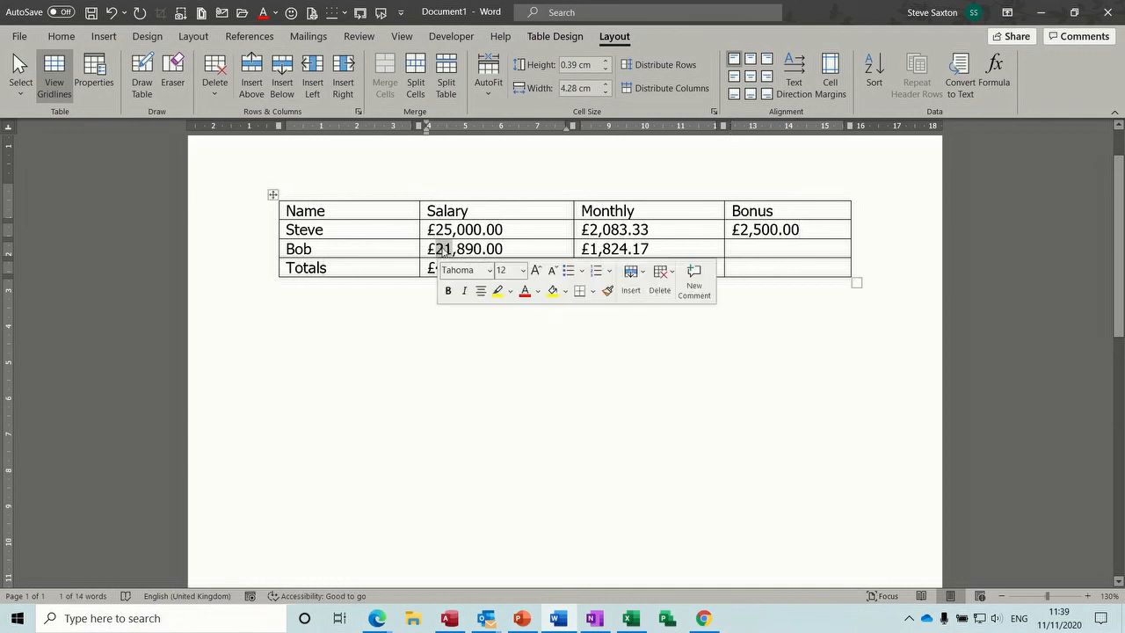
type("19")
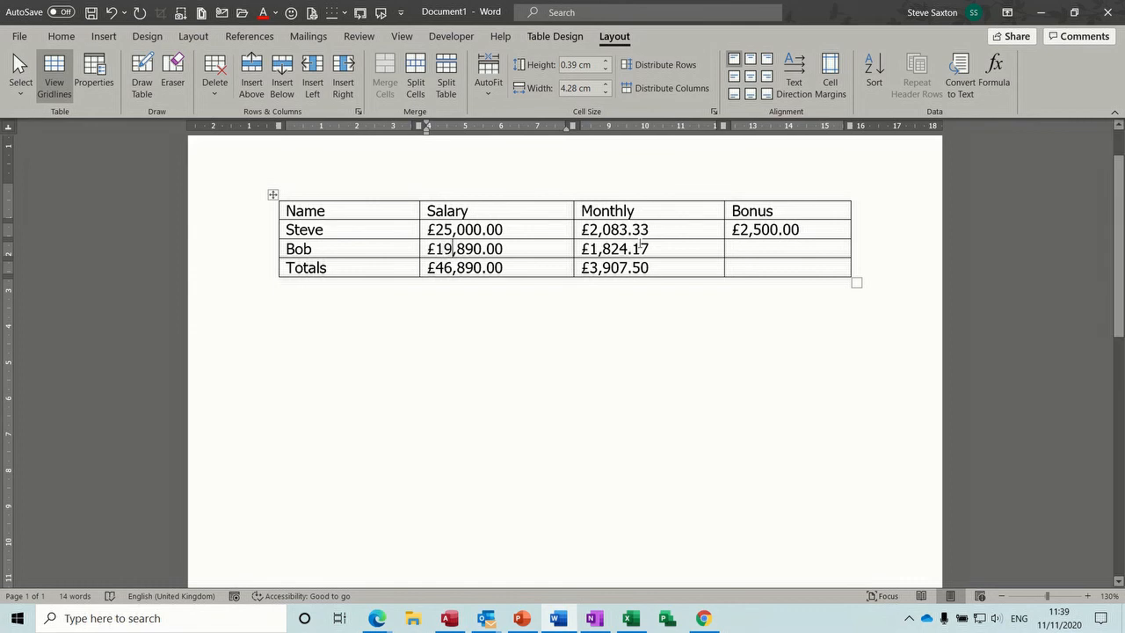
Copy the bonus formula from the table's second row into the Bonus cell of the third row
left_click(747, 247)
left_click_drag(735, 230, 768, 250)
key("ctrl")
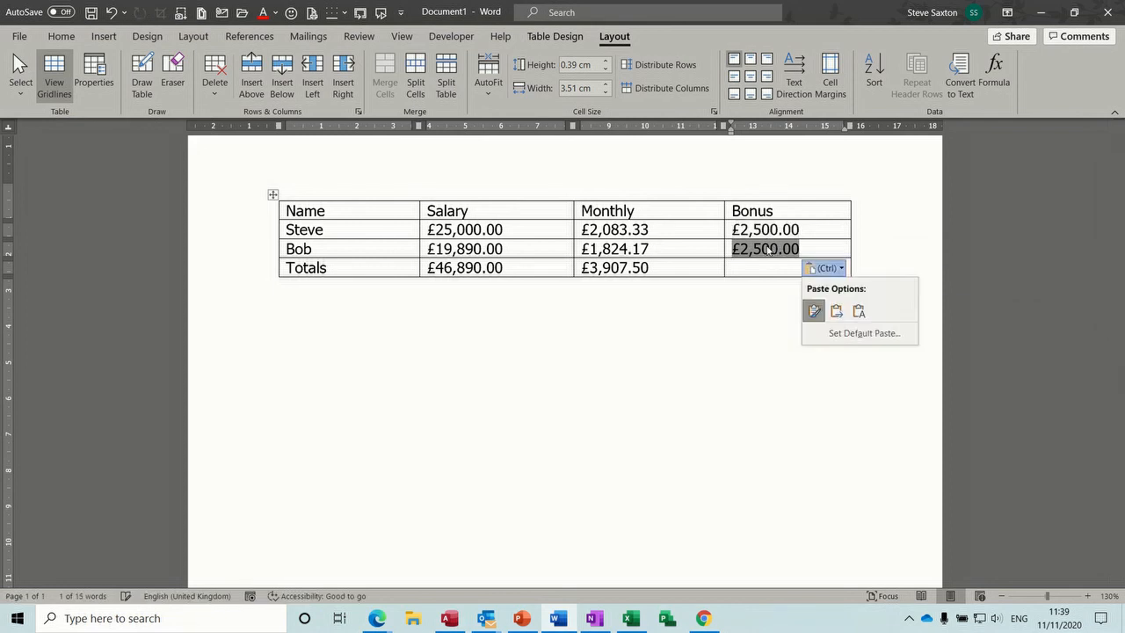
Edit the third row's bonus formula to =IF(b3>20000,b3*.1,0), and update all formula fields in the table
left_click(994, 70)
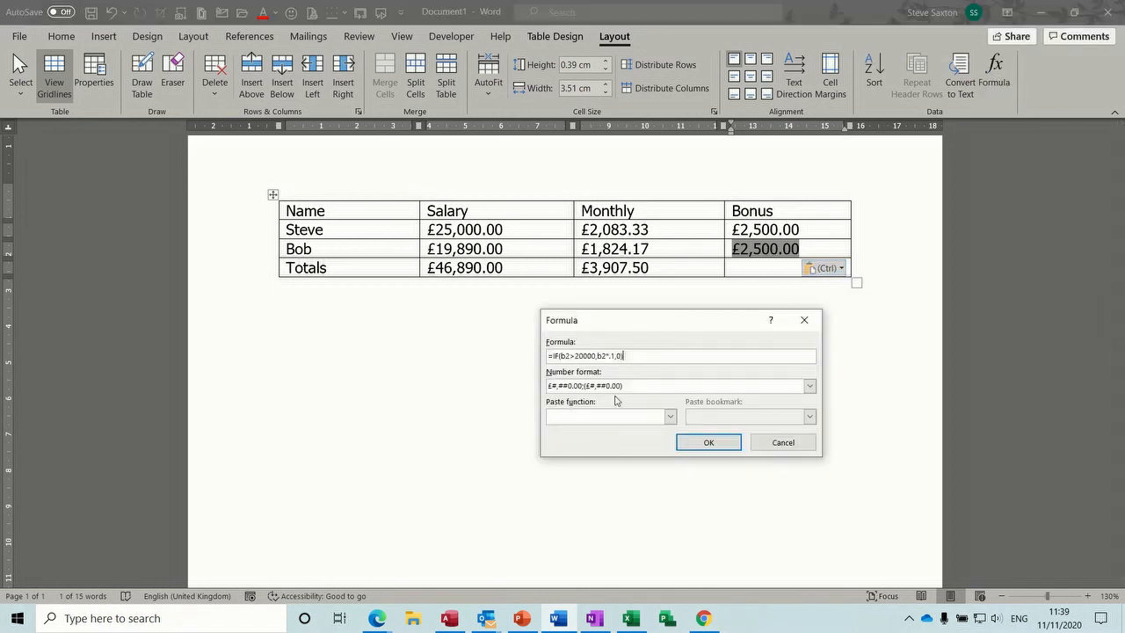
left_click(569, 356)
key("BackSpace")
type("3")
left_click(605, 355)
key("BackSpace")
type("3")
left_click(708, 442)
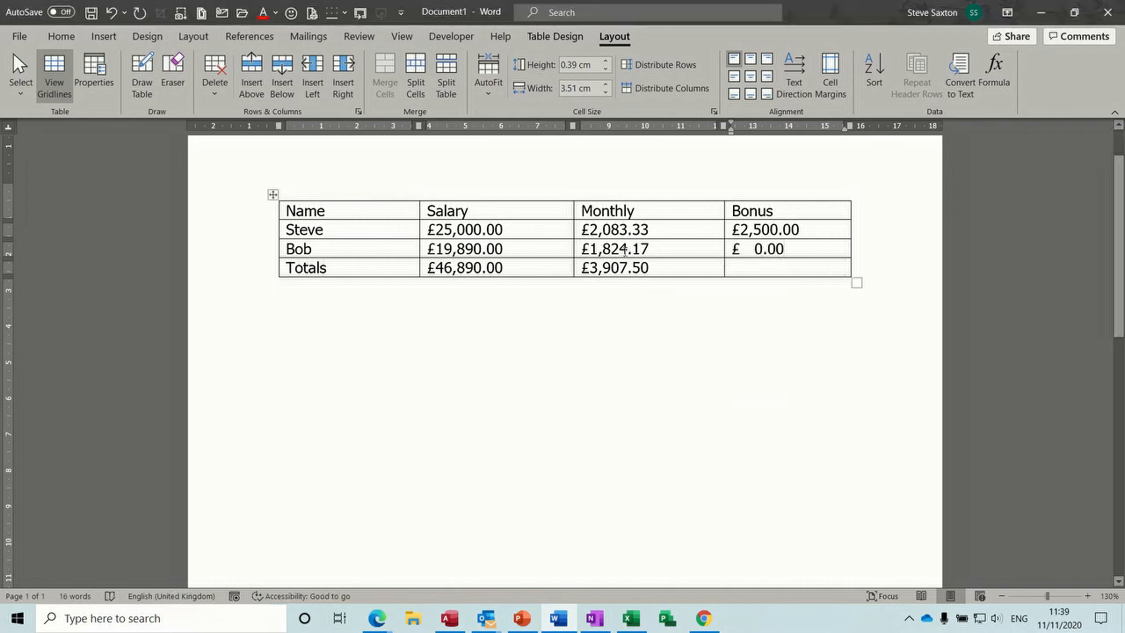
left_click(273, 195)
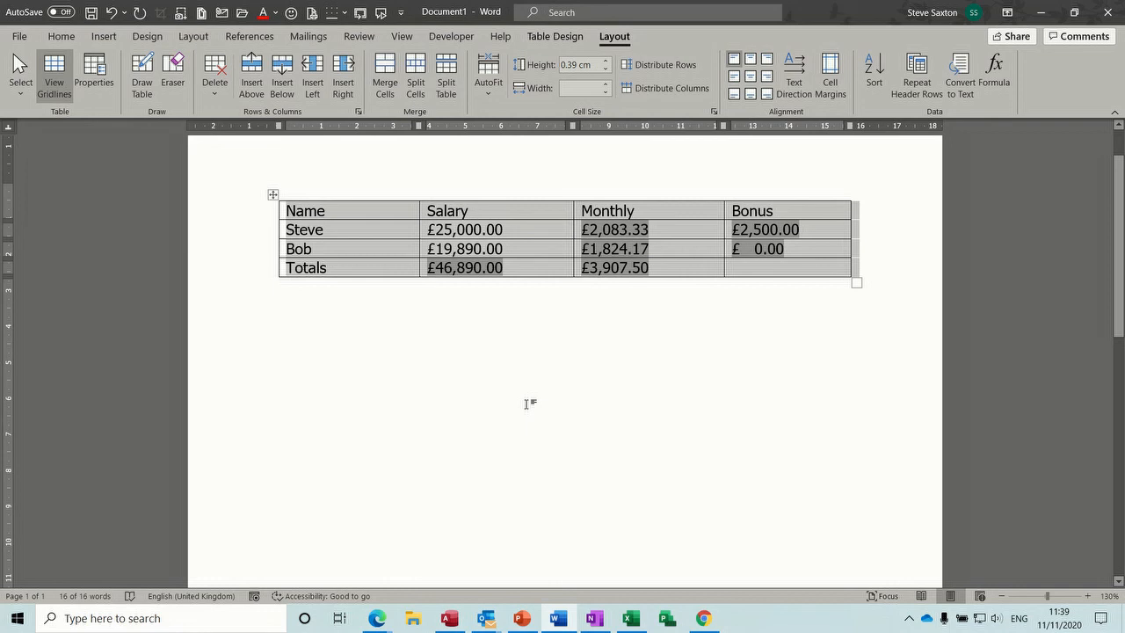
key("F9")
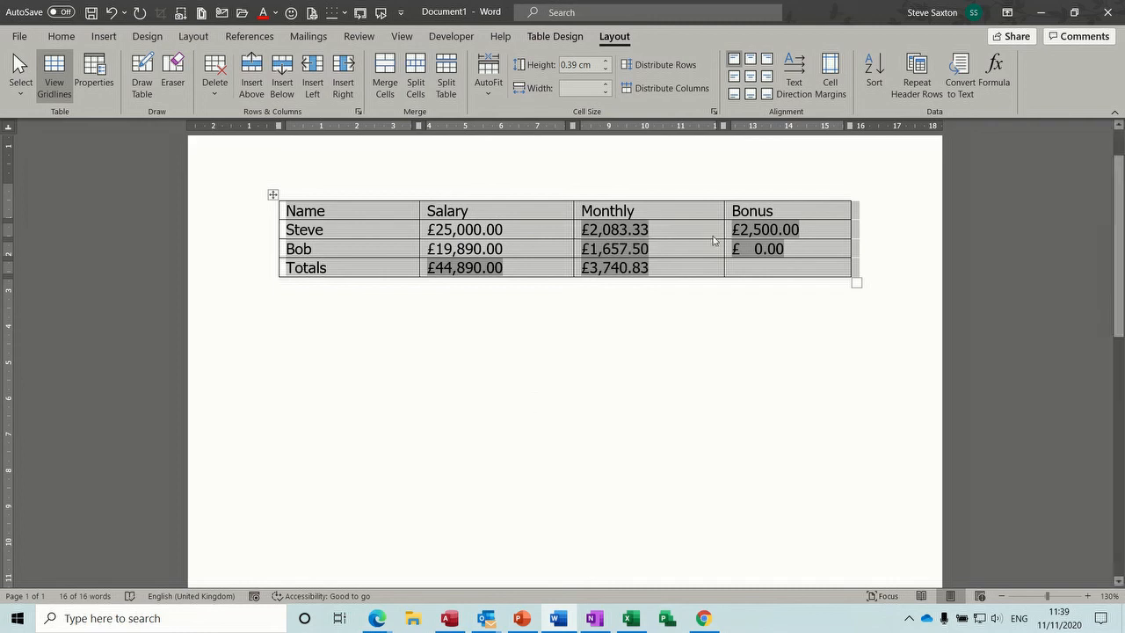
Change the salary in the table's third row to £21,890.00 and recalculate all the table's formulas
left_click(448, 251)
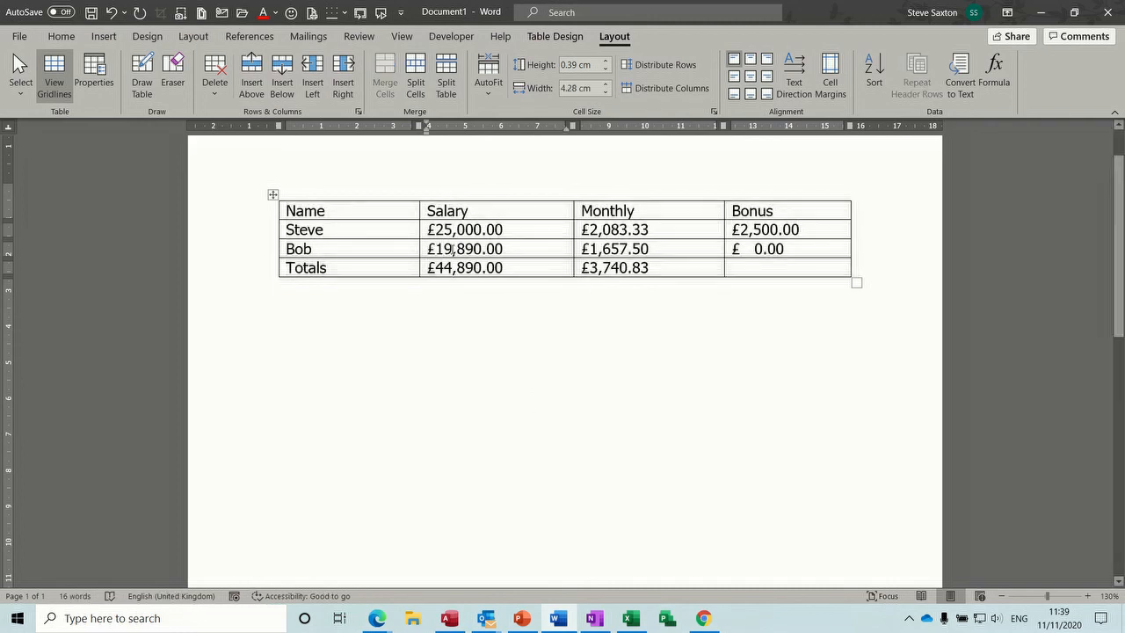
left_click_drag(452, 250, 436, 250)
type("21")
left_click(515, 263)
left_click(273, 194)
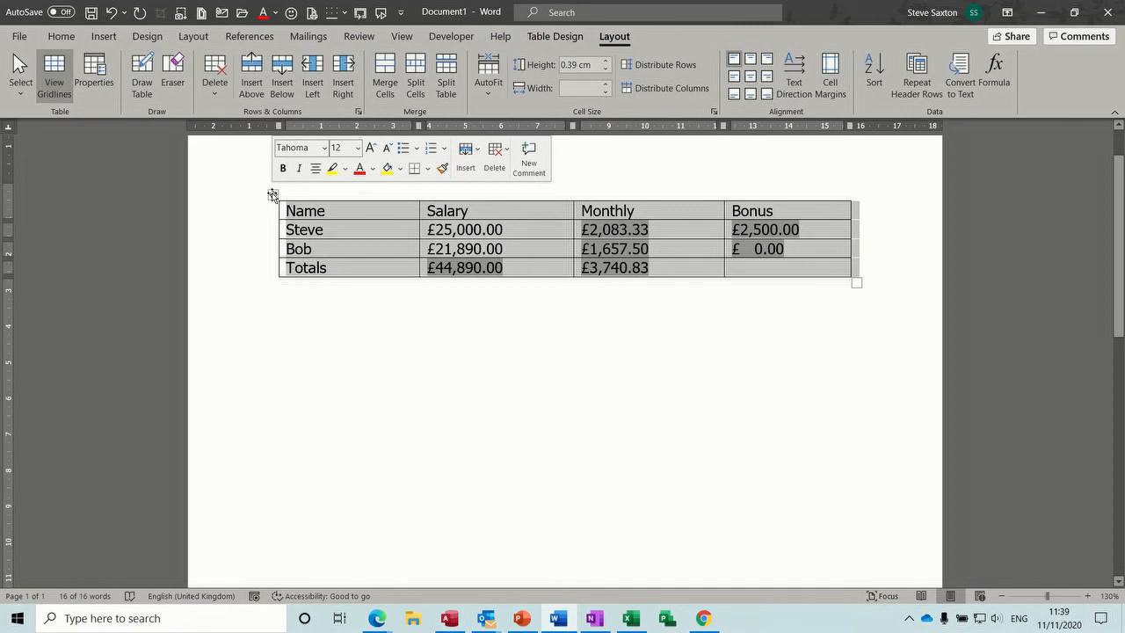
key("F9")
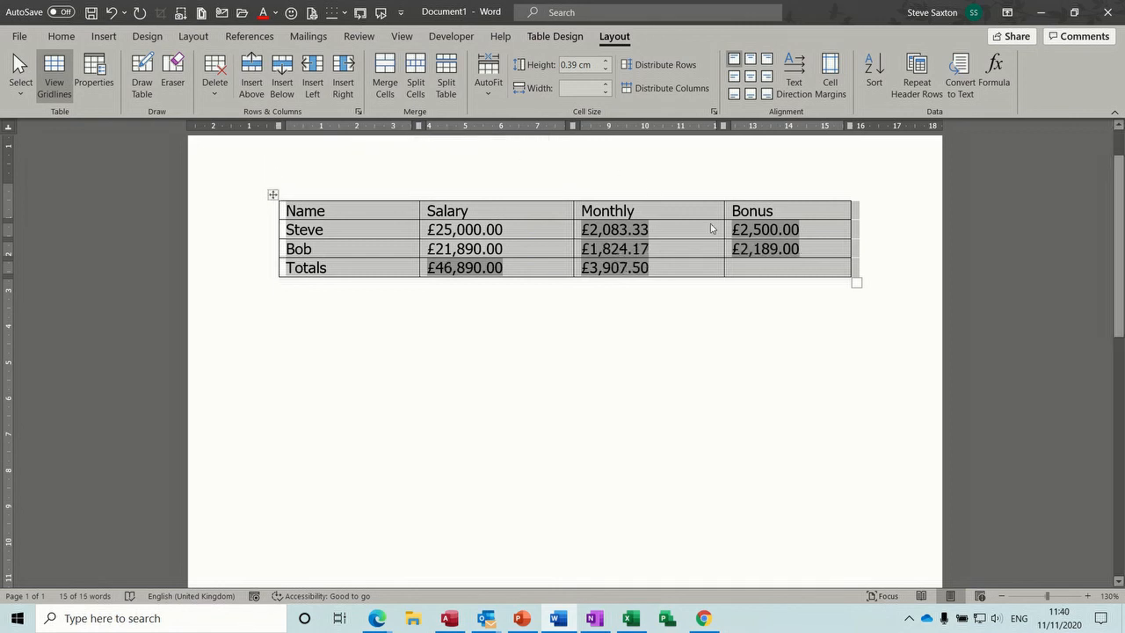
Insert the formula =SUM(ABOVE) in the Totals row's Bonus cell with the number format £#,##0.00;(£#,##0.00)
left_click(745, 270)
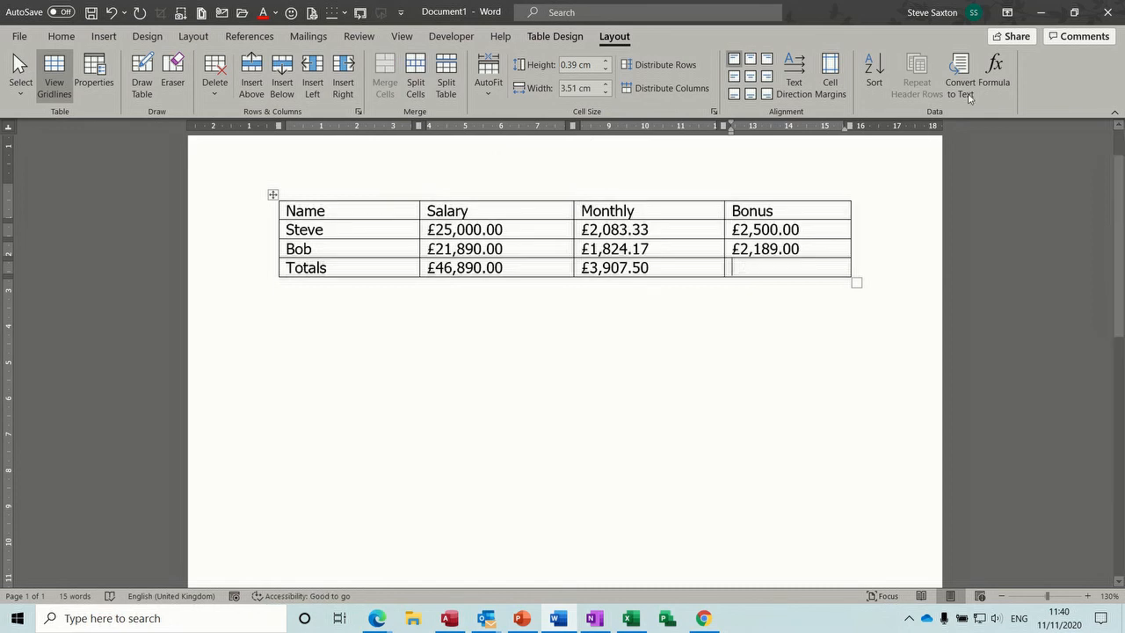
left_click(995, 72)
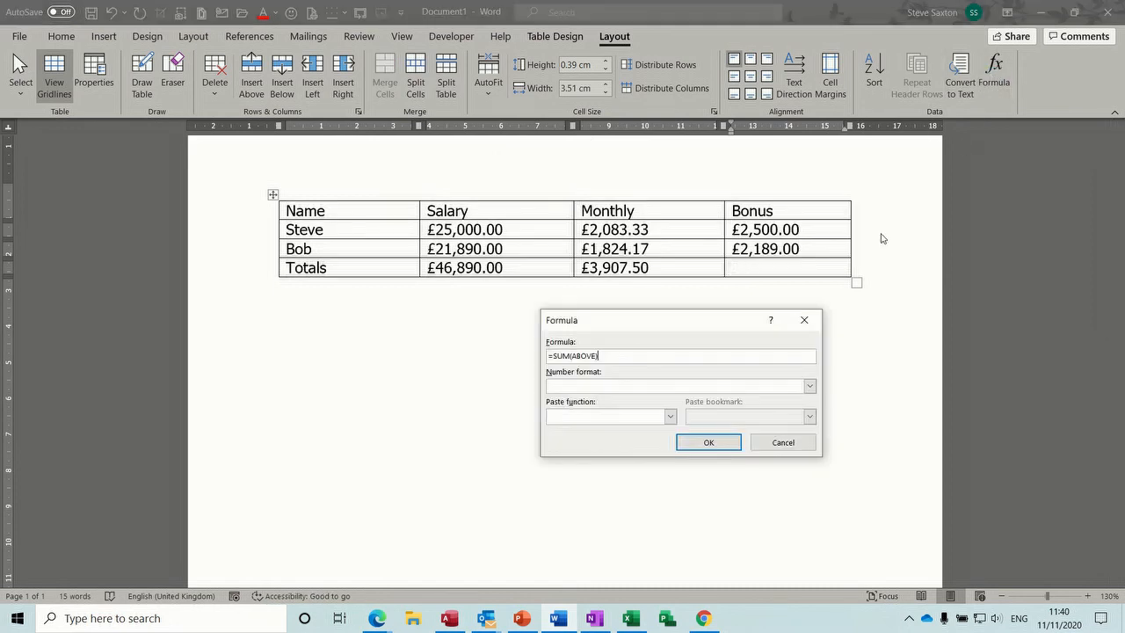
left_click(810, 386)
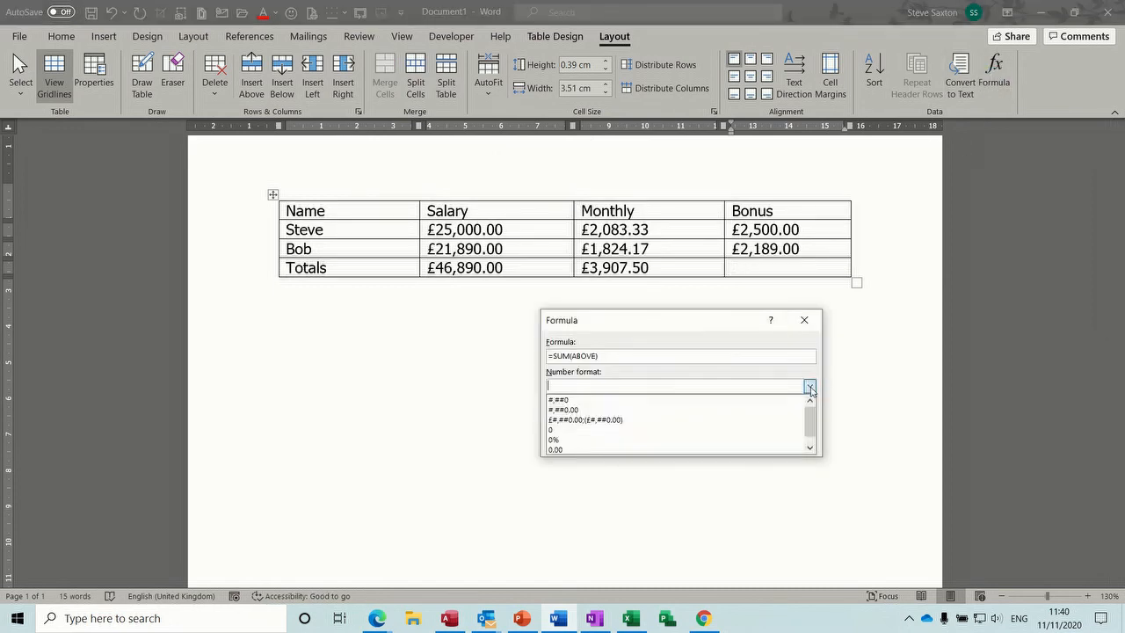
left_click(650, 420)
left_click(709, 443)
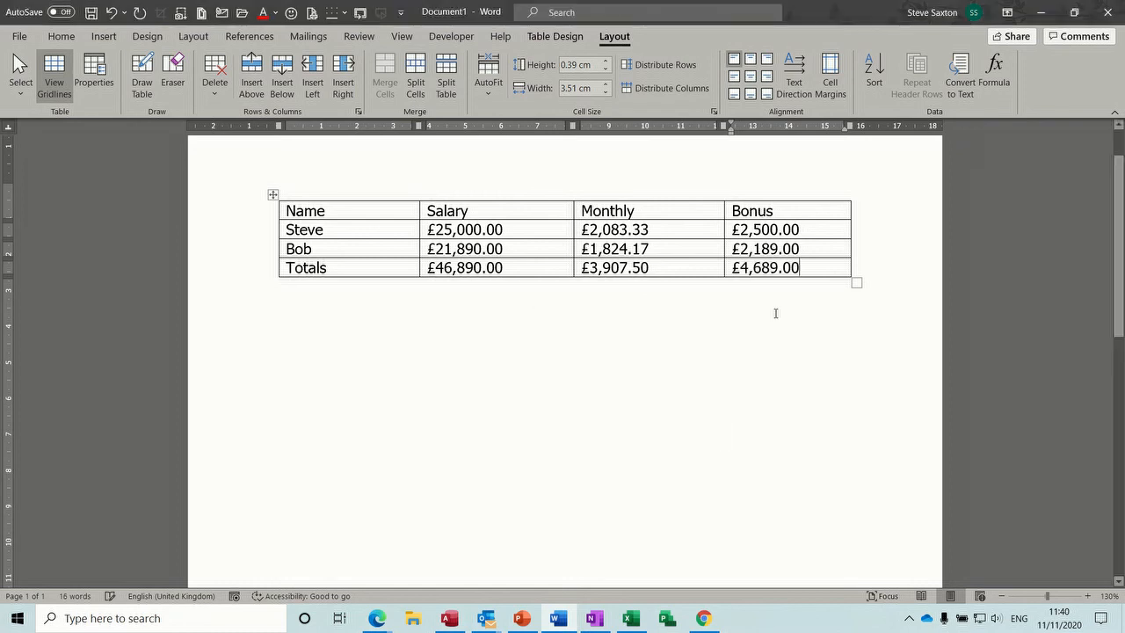